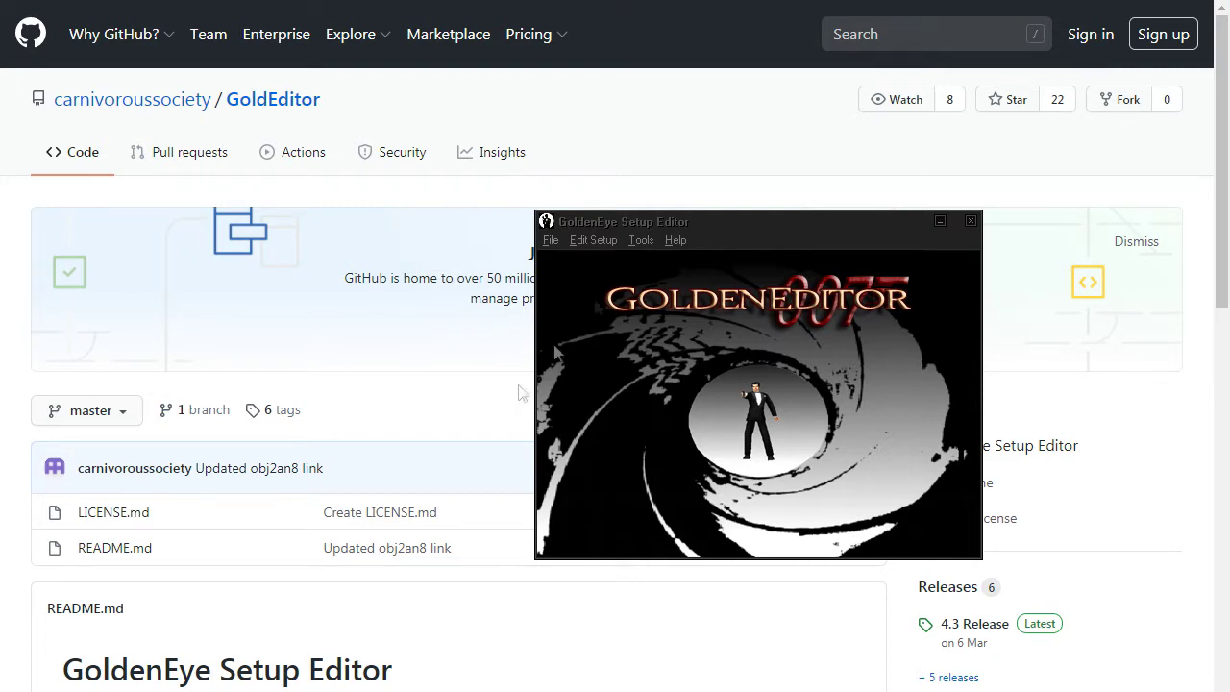
Step: Find the 4.3 version entry among the recommended downloads in the GoldEditor repository's README
left_click(670, 202)
middle_click(667, 192)
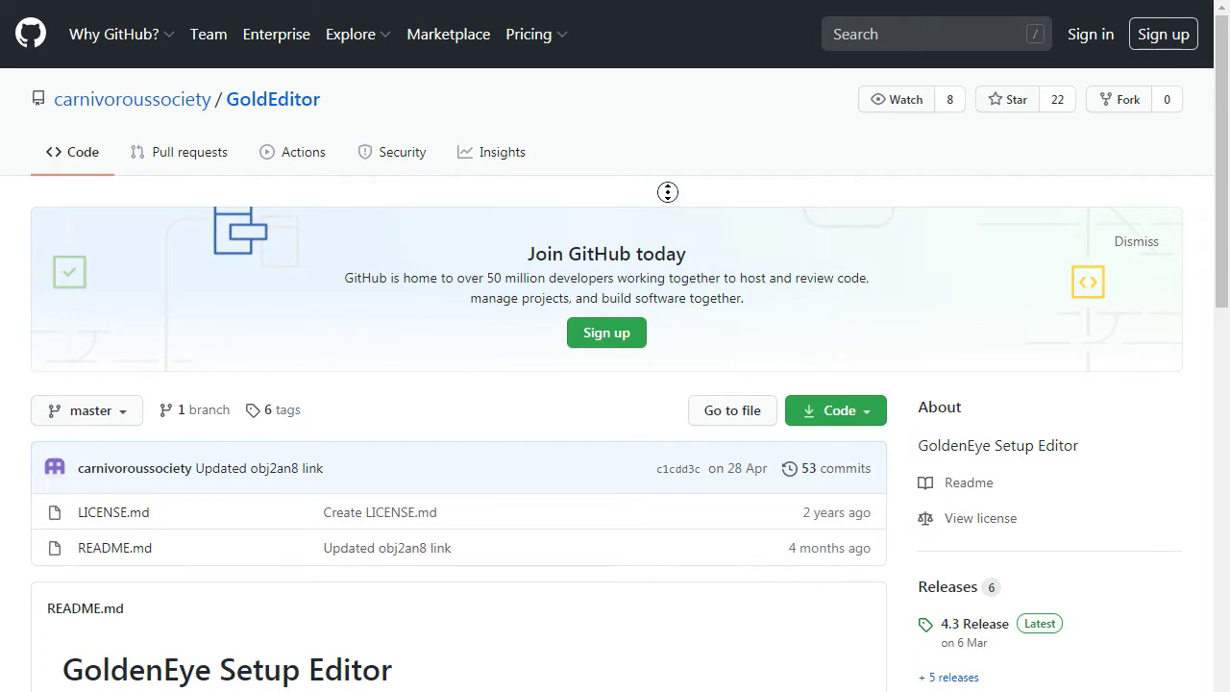
scroll(668, 192, "down", 7)
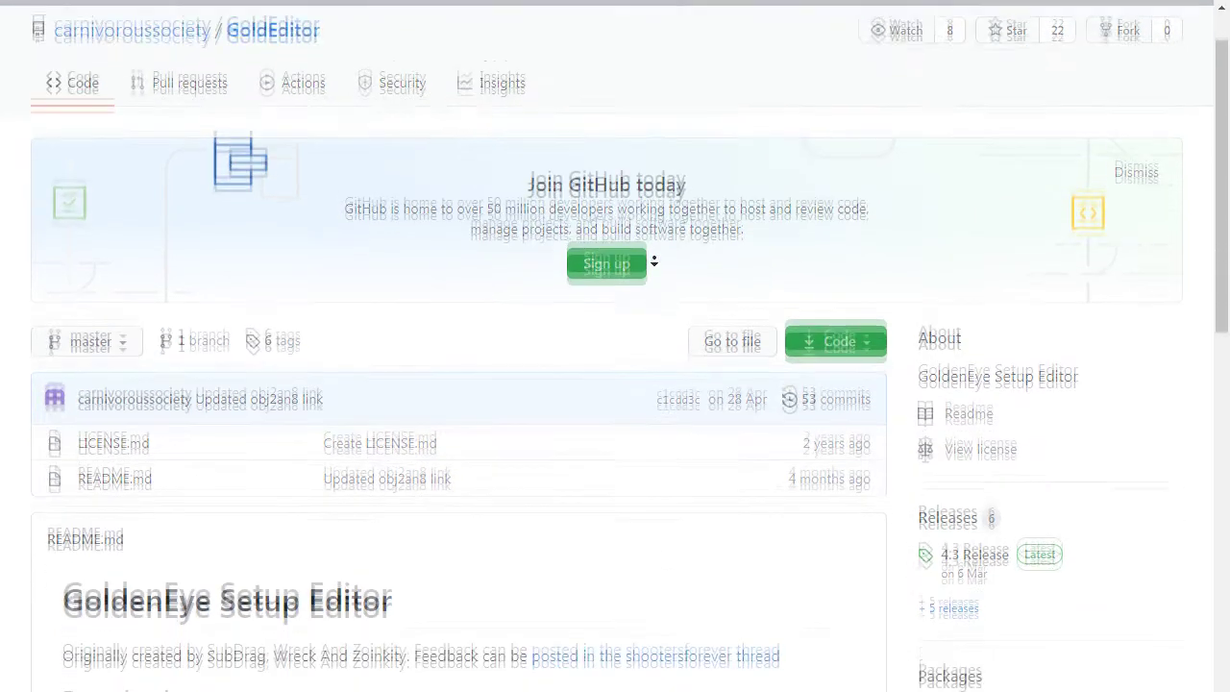
scroll(653, 260, "down", 1)
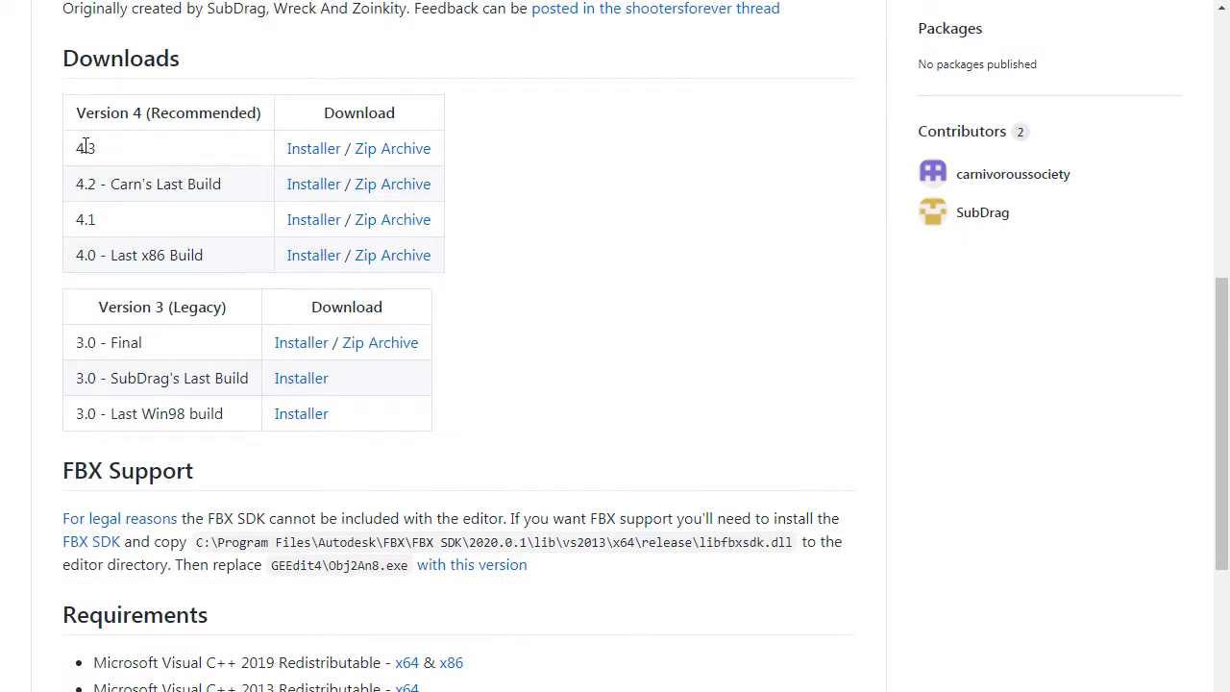
left_click_drag(77, 151, 115, 154)
left_click(115, 154)
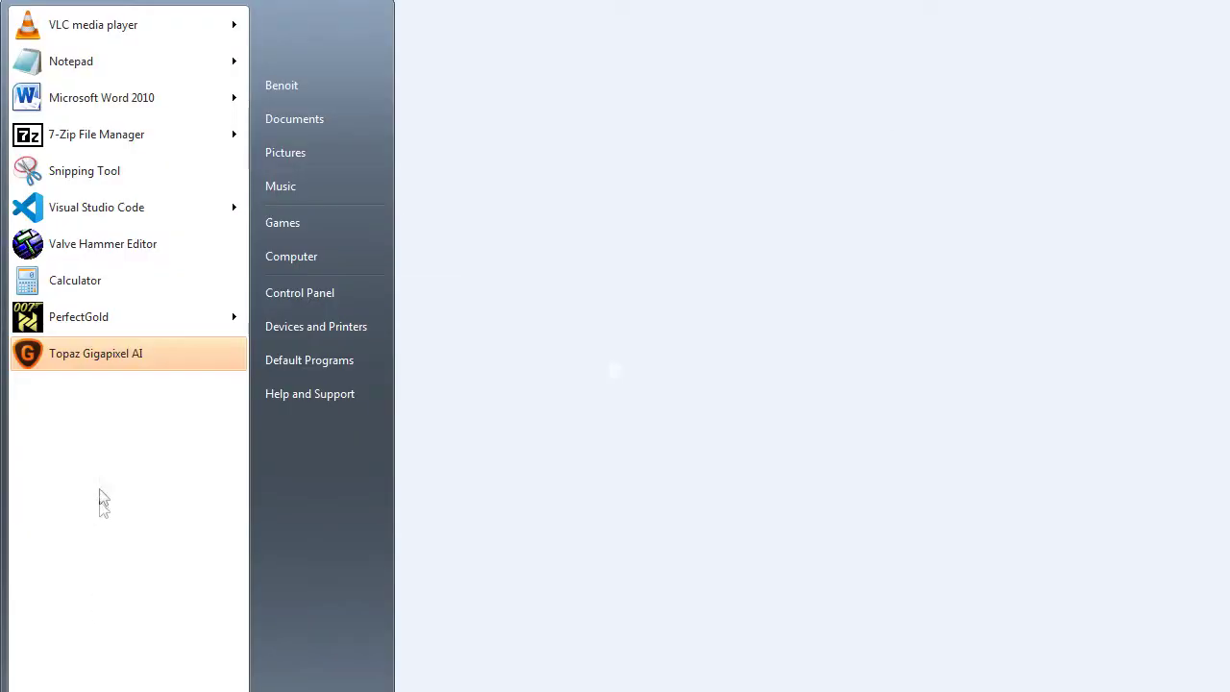
Step: Switch to PerfectGold by launching it from its folder among the installed programs, and reposition the GoldenEye Setup Editor window
left_click(91, 663)
scroll(137, 274, "down", 3)
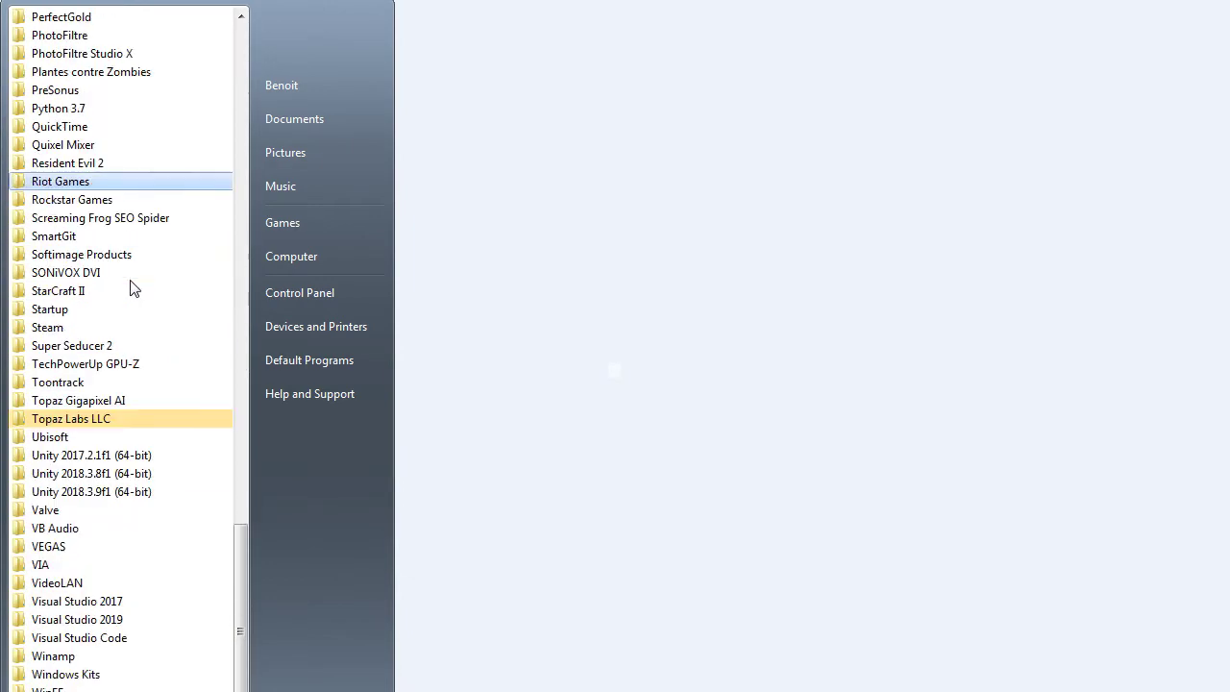
scroll(130, 287, "up", 2)
scroll(126, 269, "down", 2)
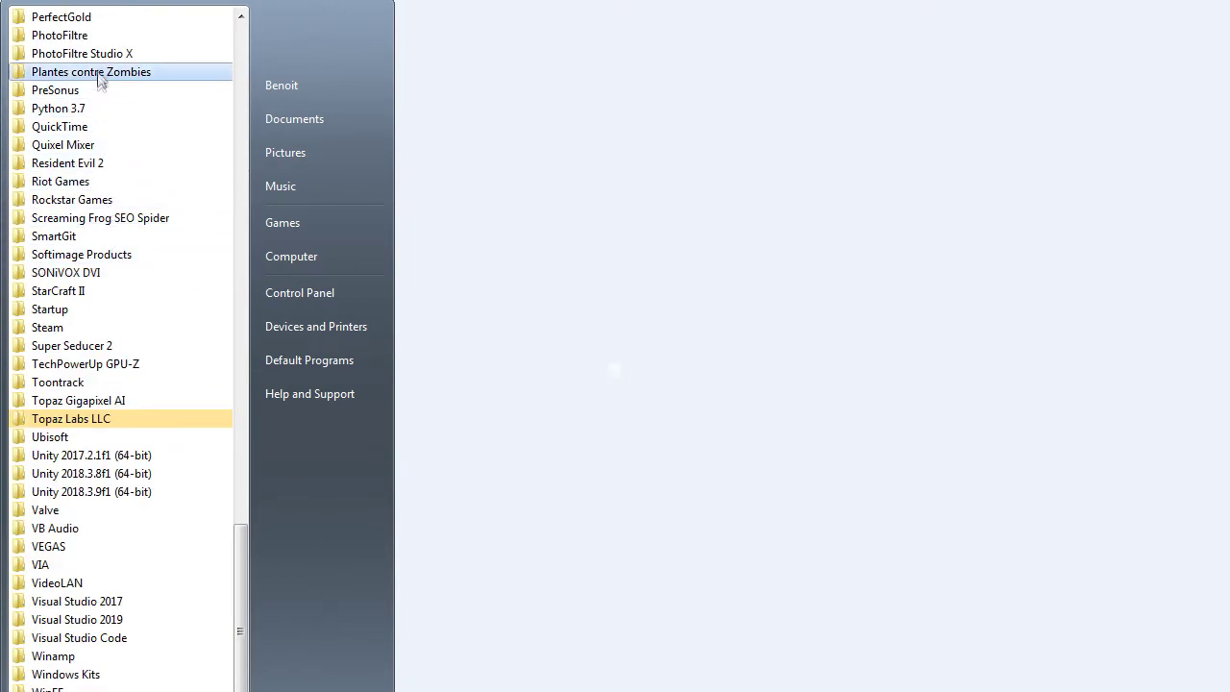
scroll(101, 58, "up", 2)
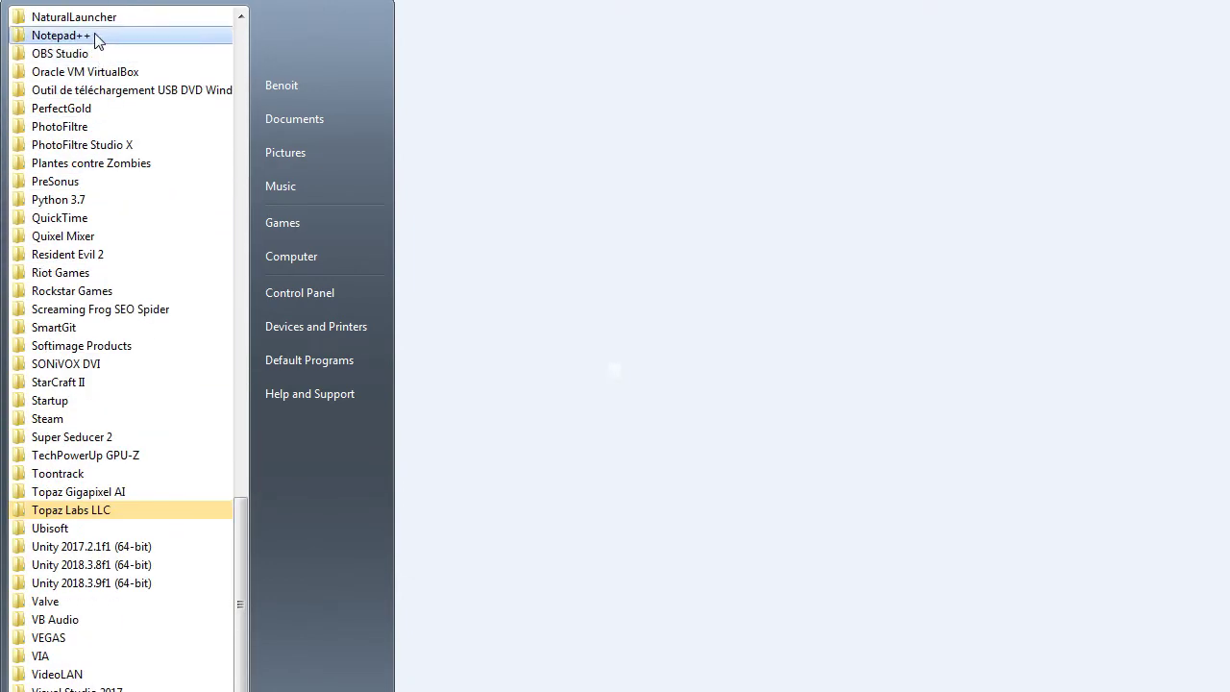
left_click(99, 113)
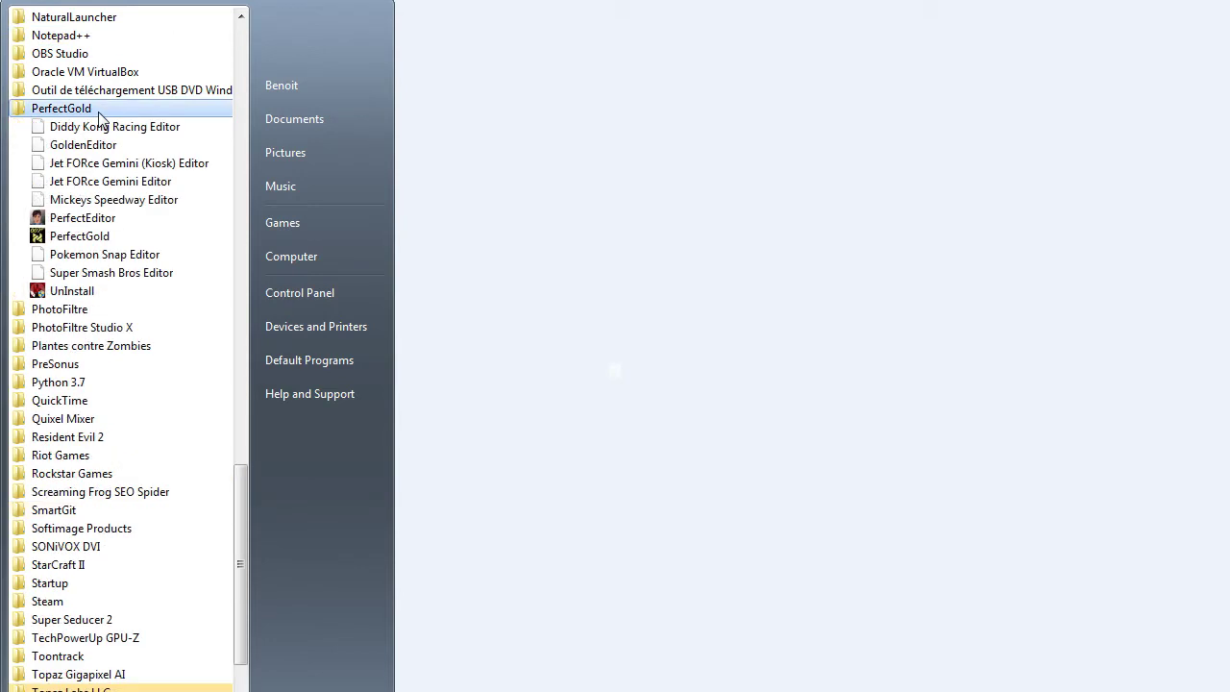
left_click(104, 242)
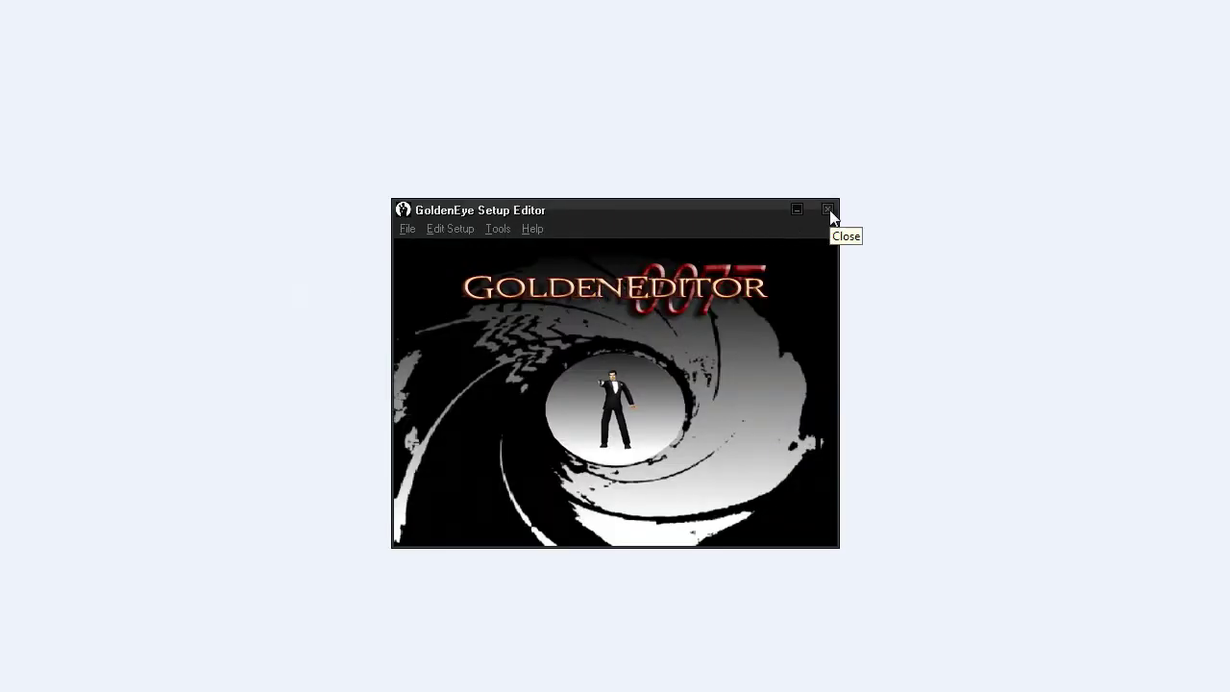
left_click_drag(468, 213, 538, 214)
Step: Open the editor preferences and examine the full Quick Convert ROM path
left_click(478, 229)
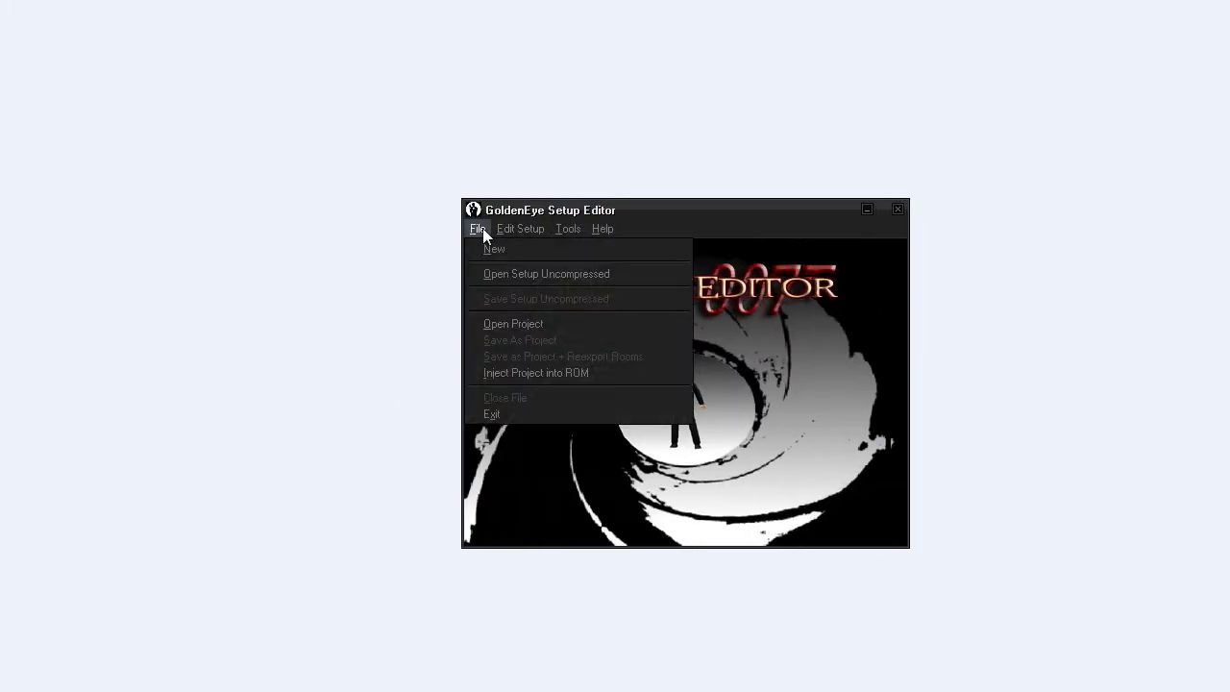
mouse_move(567, 231)
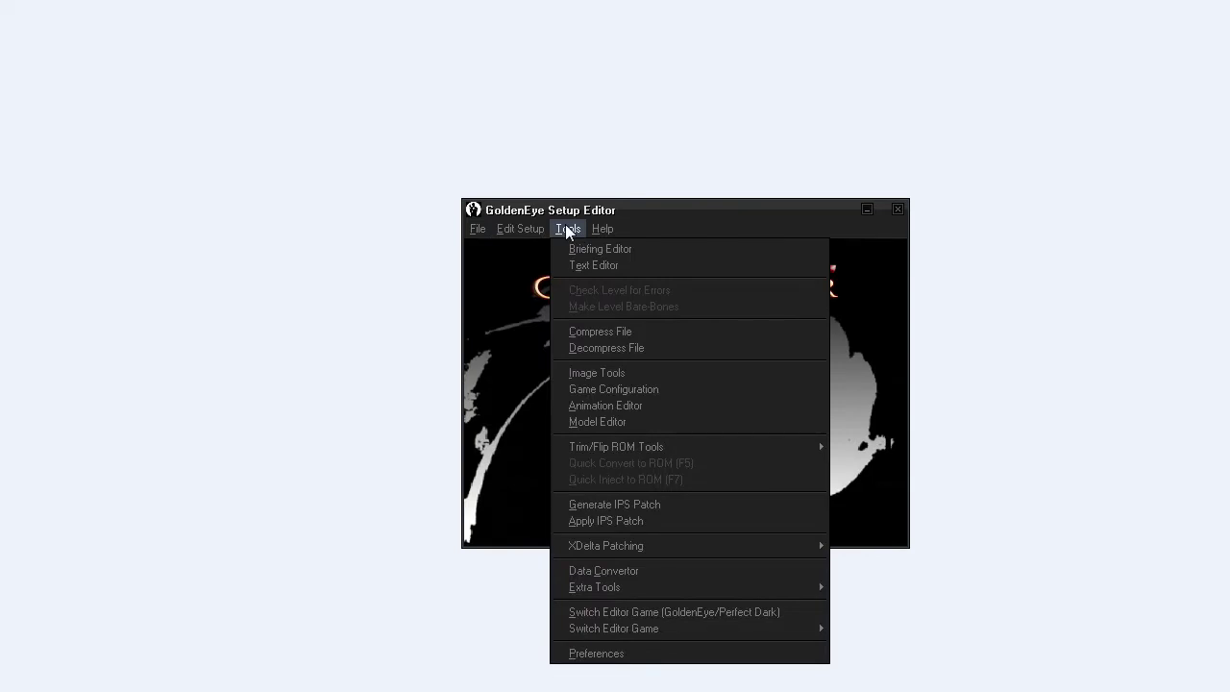
left_click(634, 654)
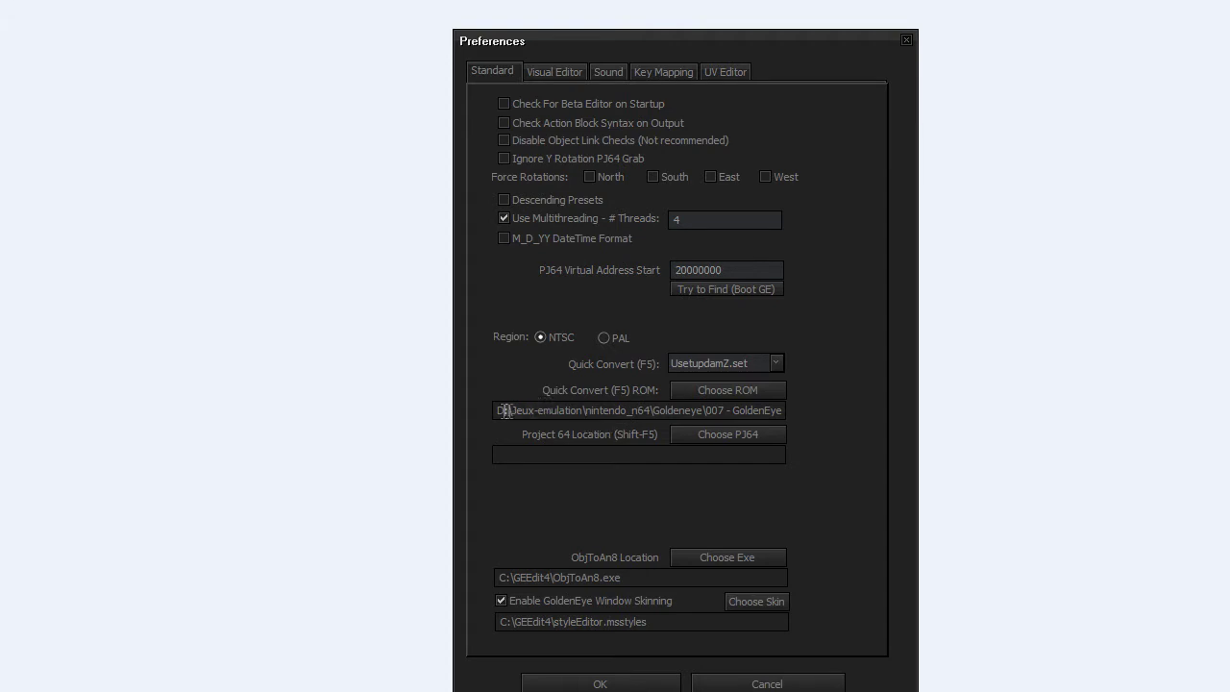
left_click_drag(499, 411, 845, 424)
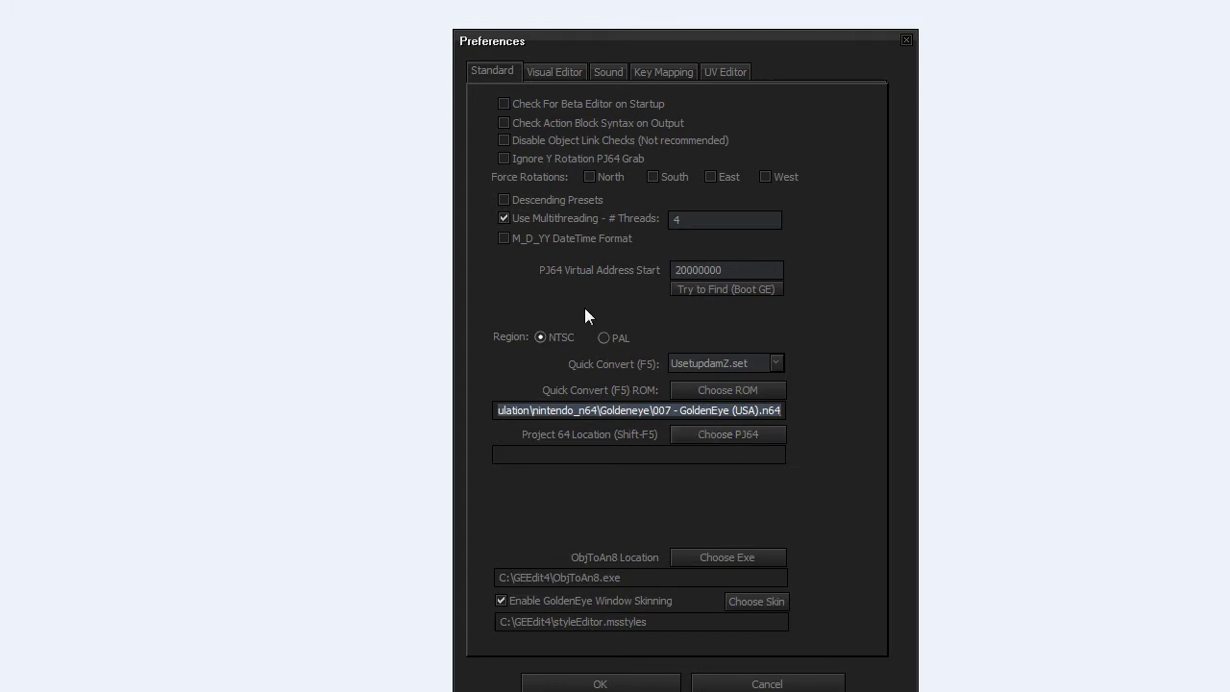
Step: Review the Visual Editor, Sound and Key Mapping preferences through the end of the shortcut list, and close without saving changes
left_click(567, 71)
left_click(603, 70)
left_click(641, 71)
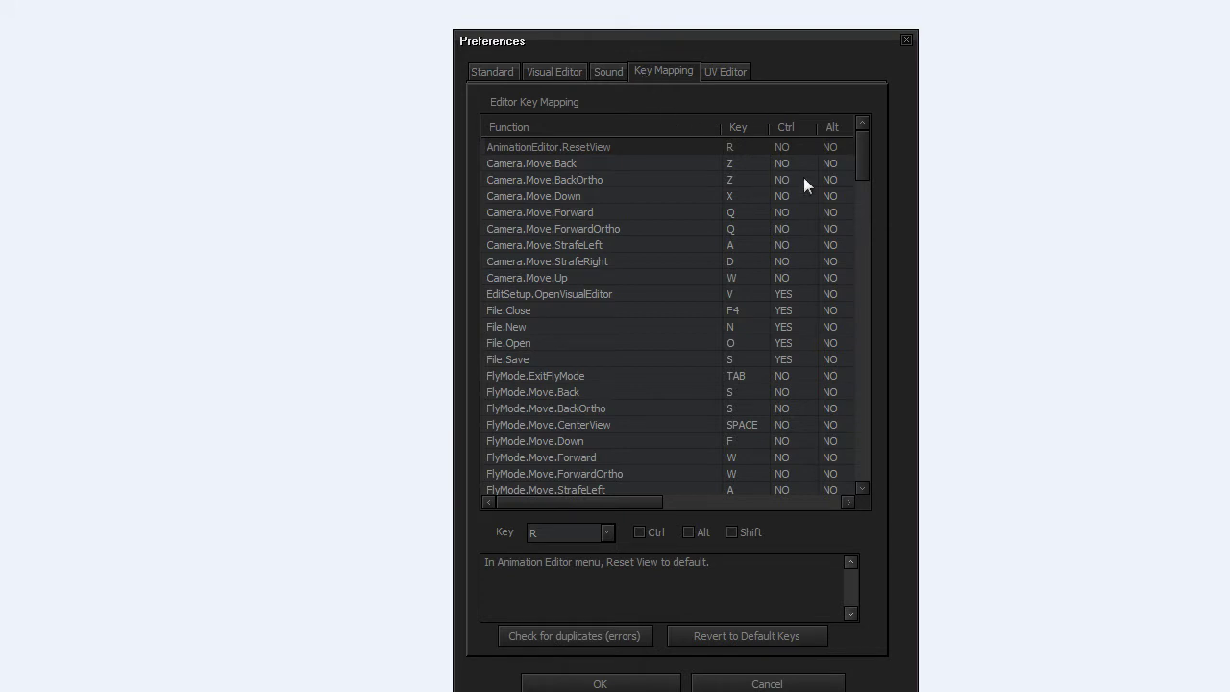
left_click_drag(866, 163, 858, 470)
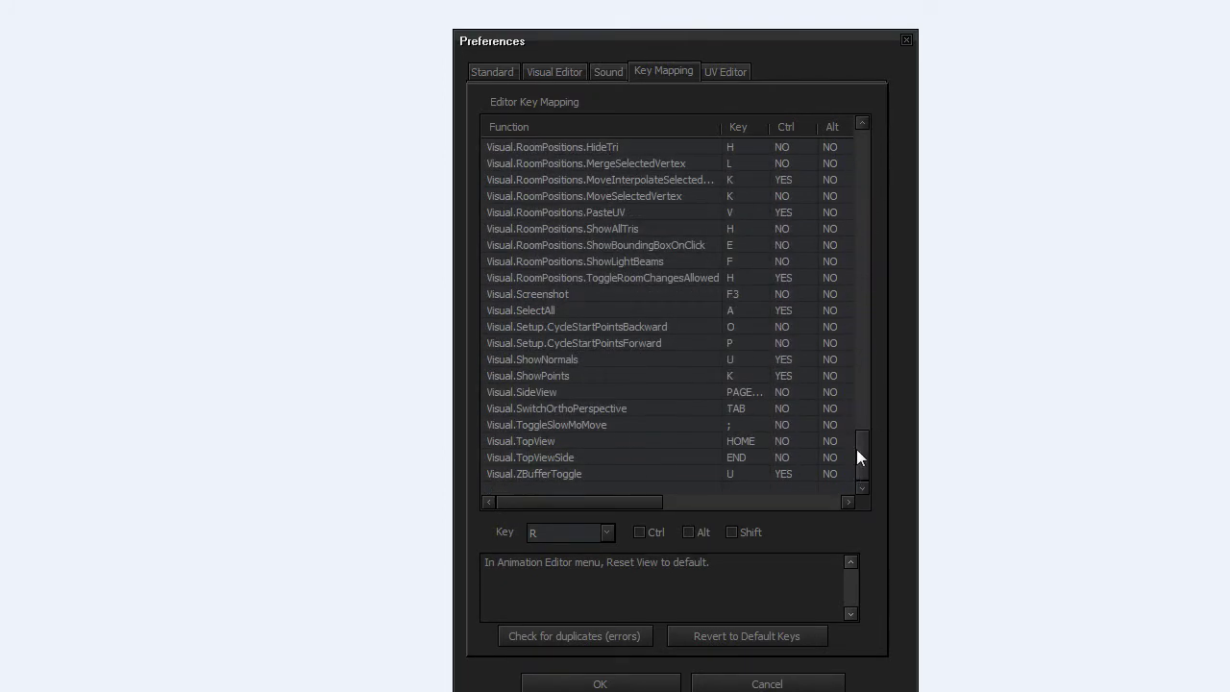
left_click(741, 682)
Step: Open the Briefing Editor and load the briefing file UbriefdamZ.brf
left_click(569, 229)
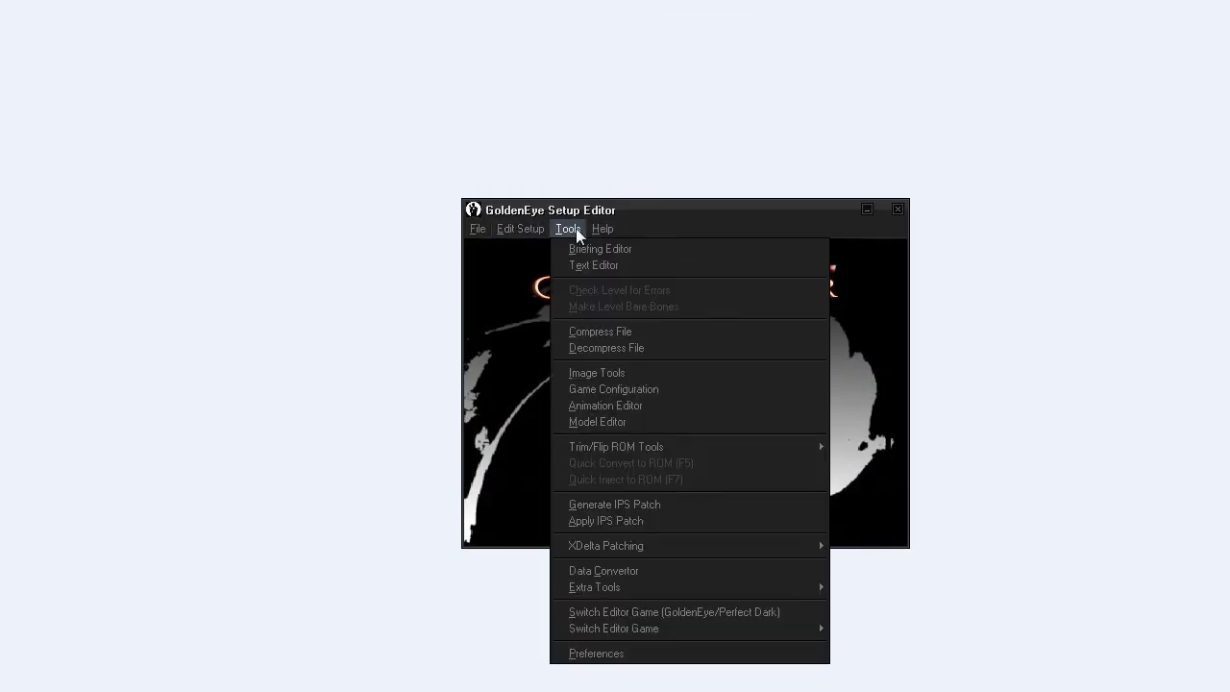
mouse_move(483, 229)
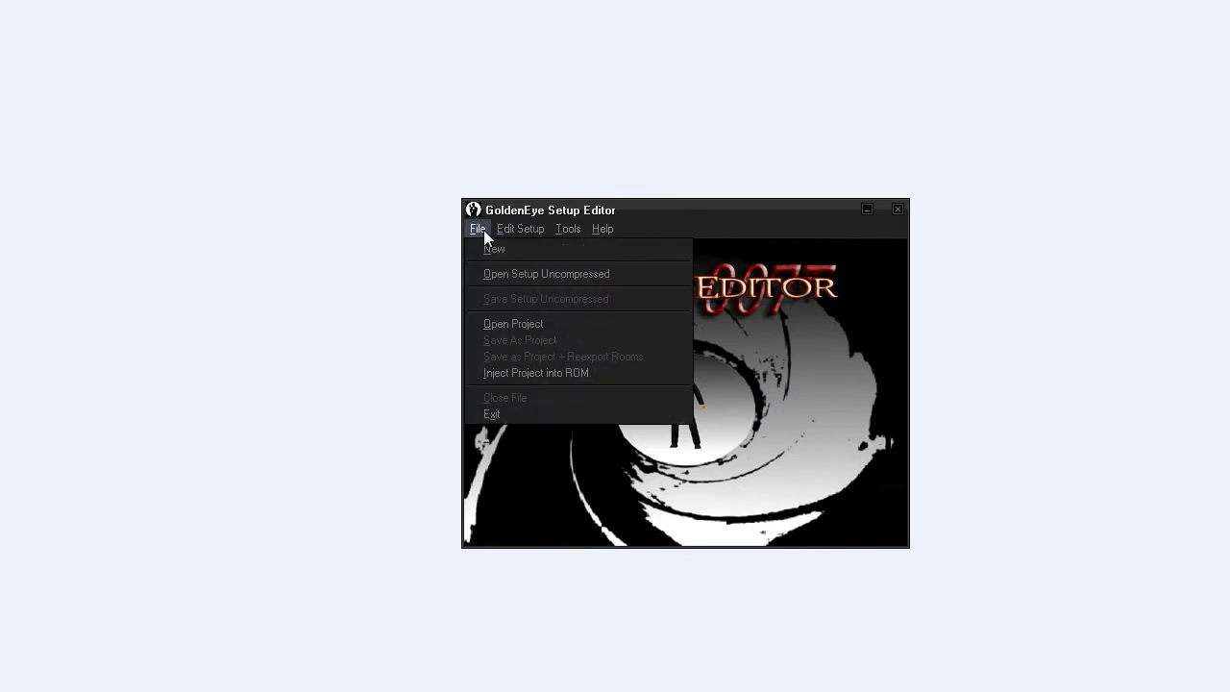
mouse_move(567, 229)
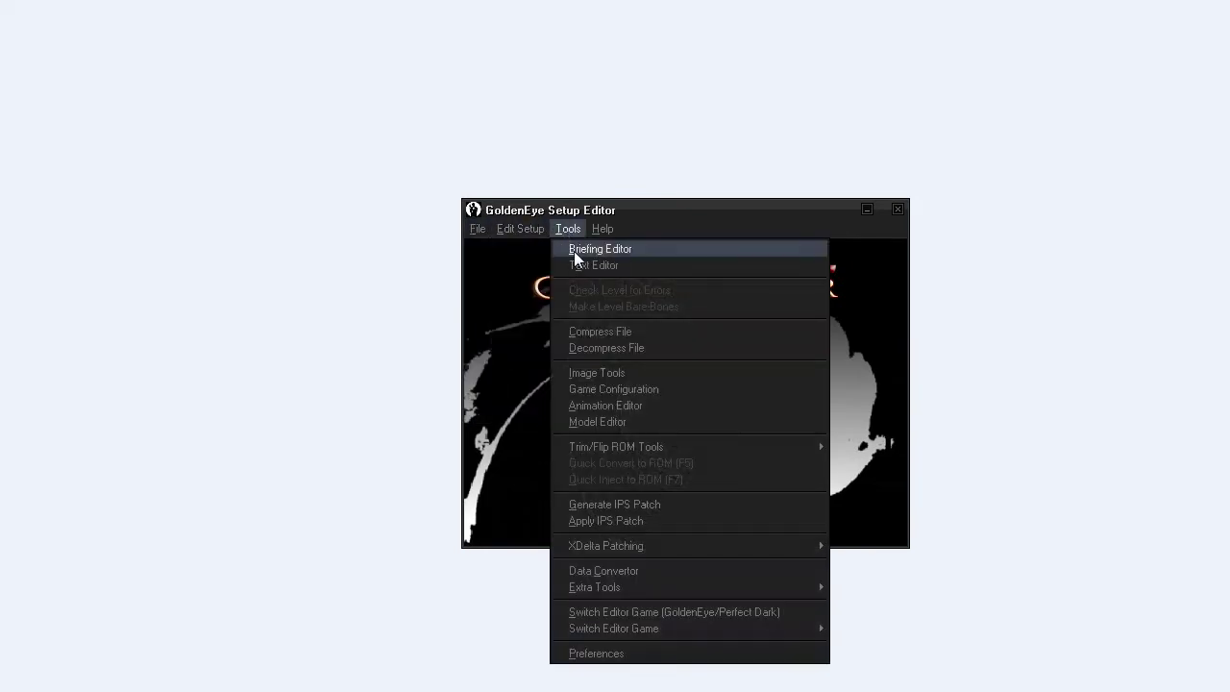
left_click(573, 249)
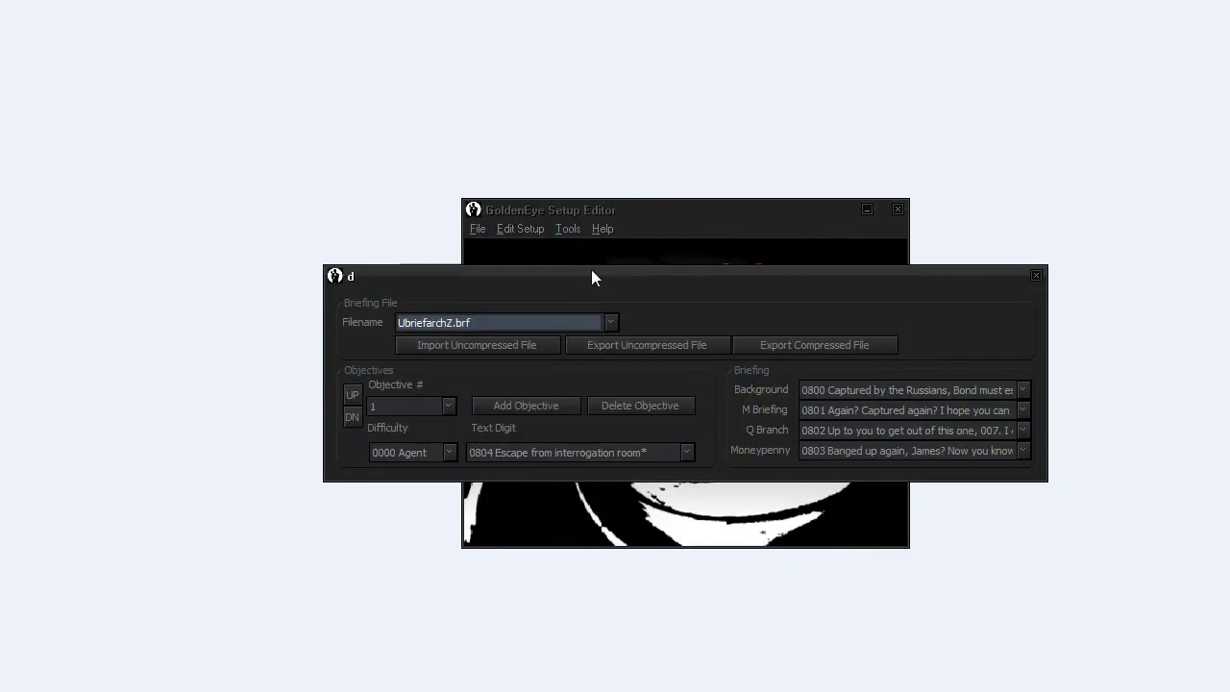
left_click(589, 325)
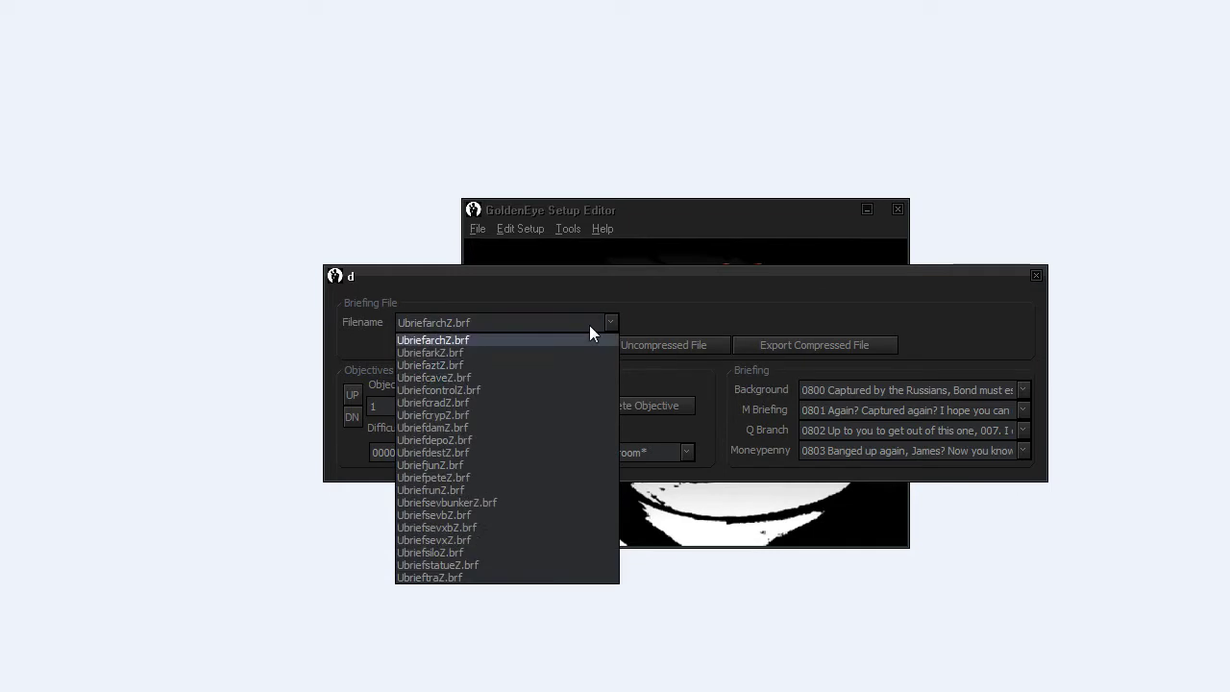
left_click(538, 428)
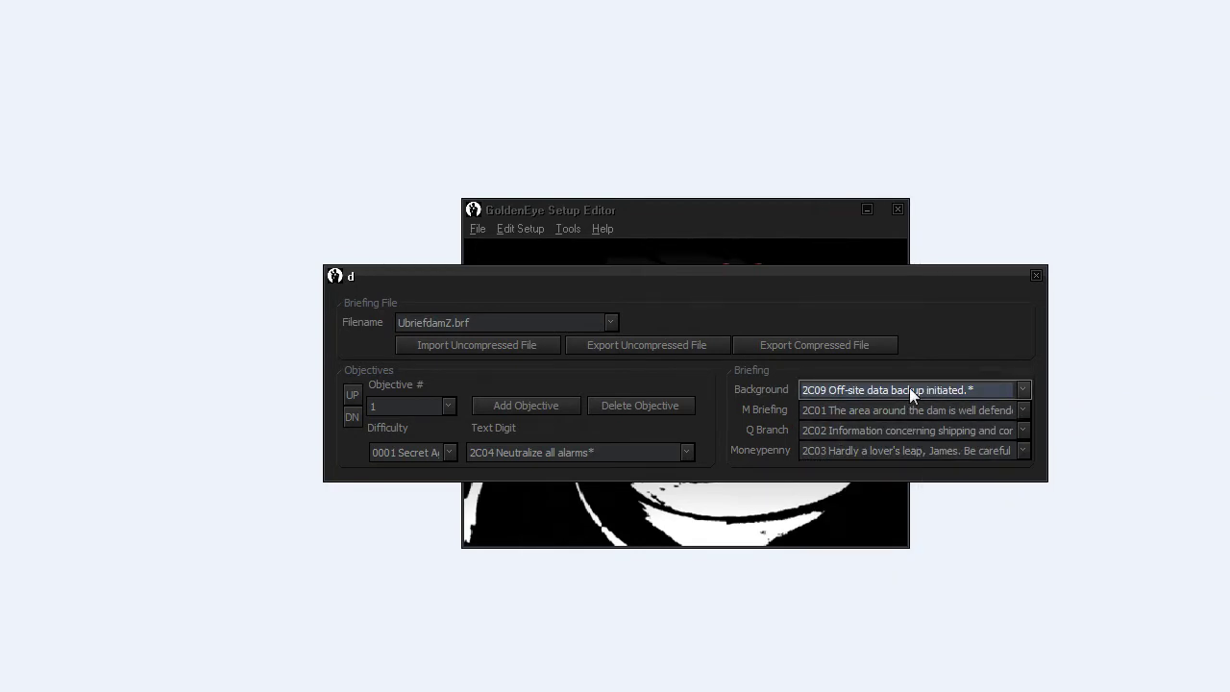
Step: Set the Dam briefing's Background text to "280B do you do voodoo, james?*" and close the Briefing Editor without exporting
left_click(909, 388)
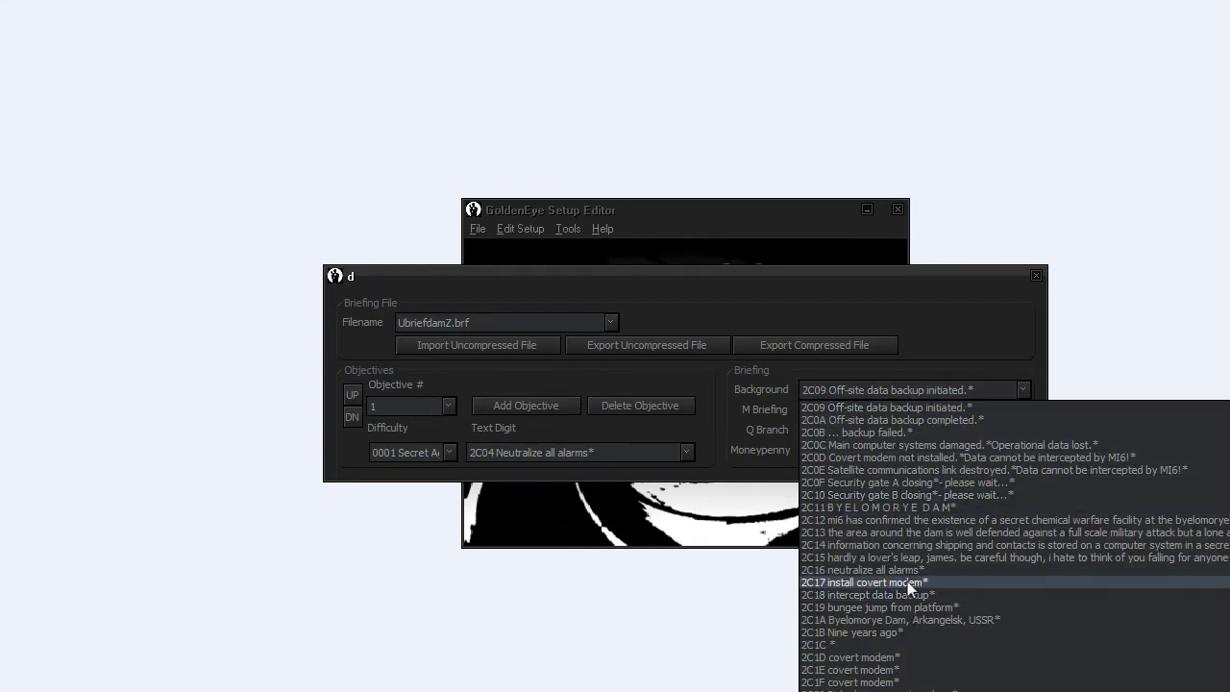
scroll(902, 548, "up", 7)
left_click(895, 495)
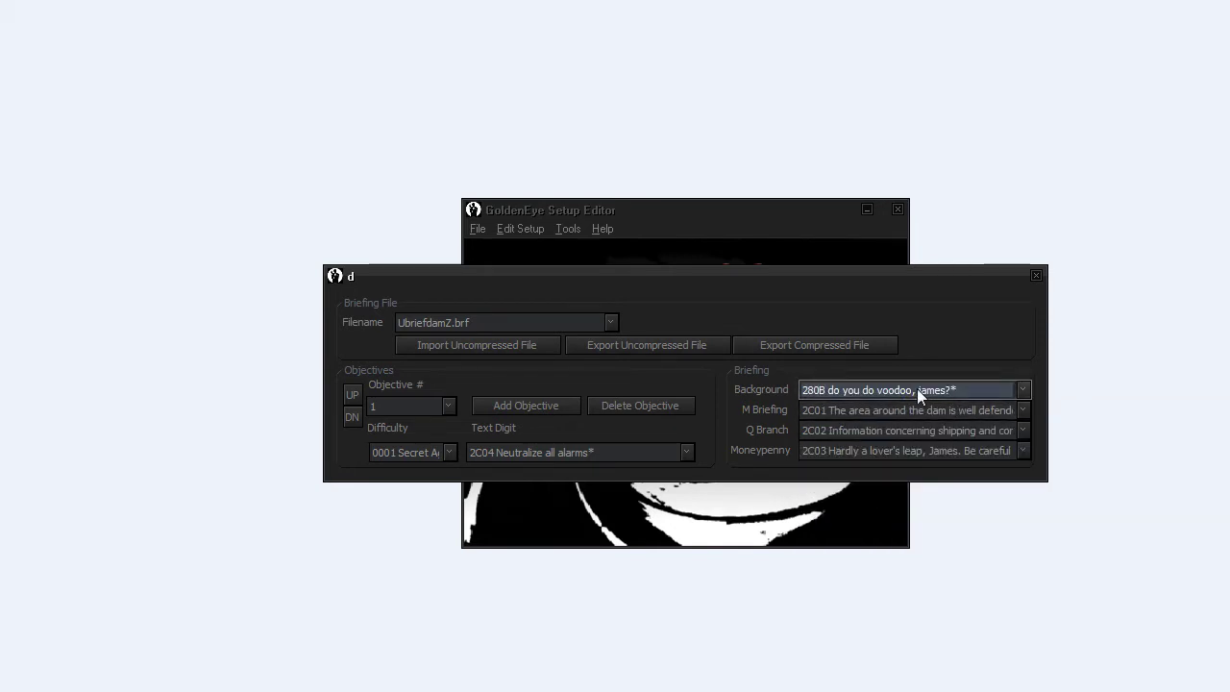
left_click(1035, 277)
Step: View the LarchE.lng text entries in the Text Editor and close it
left_click(572, 227)
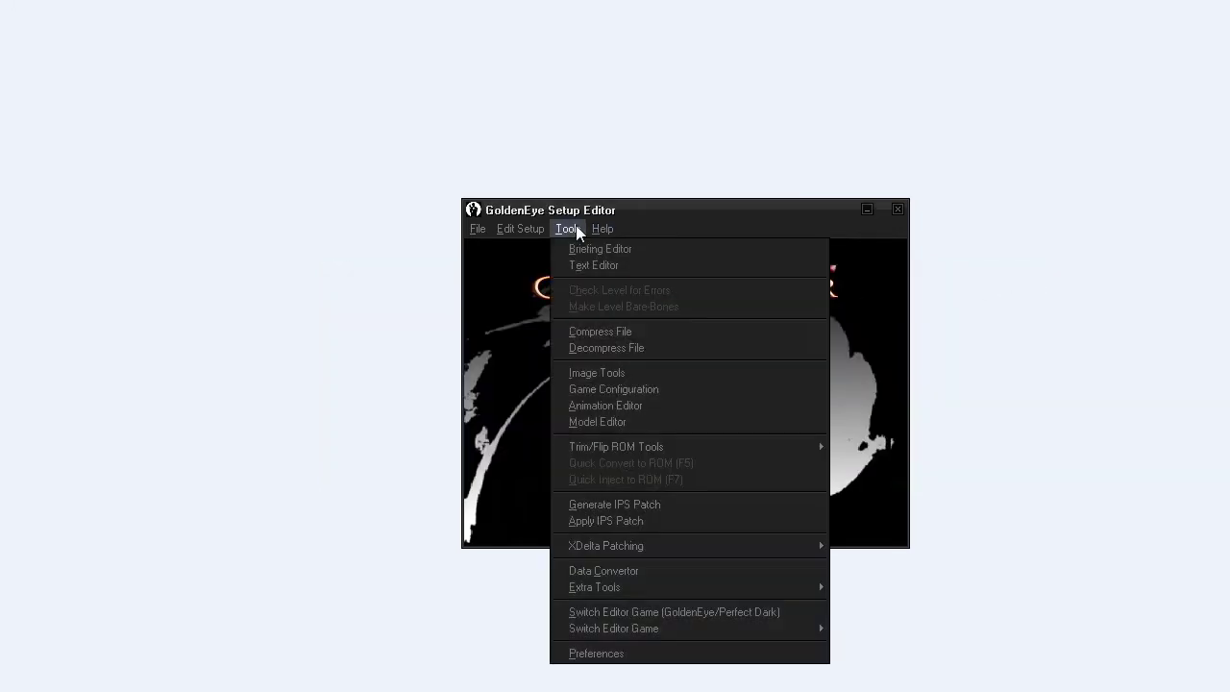
left_click(580, 267)
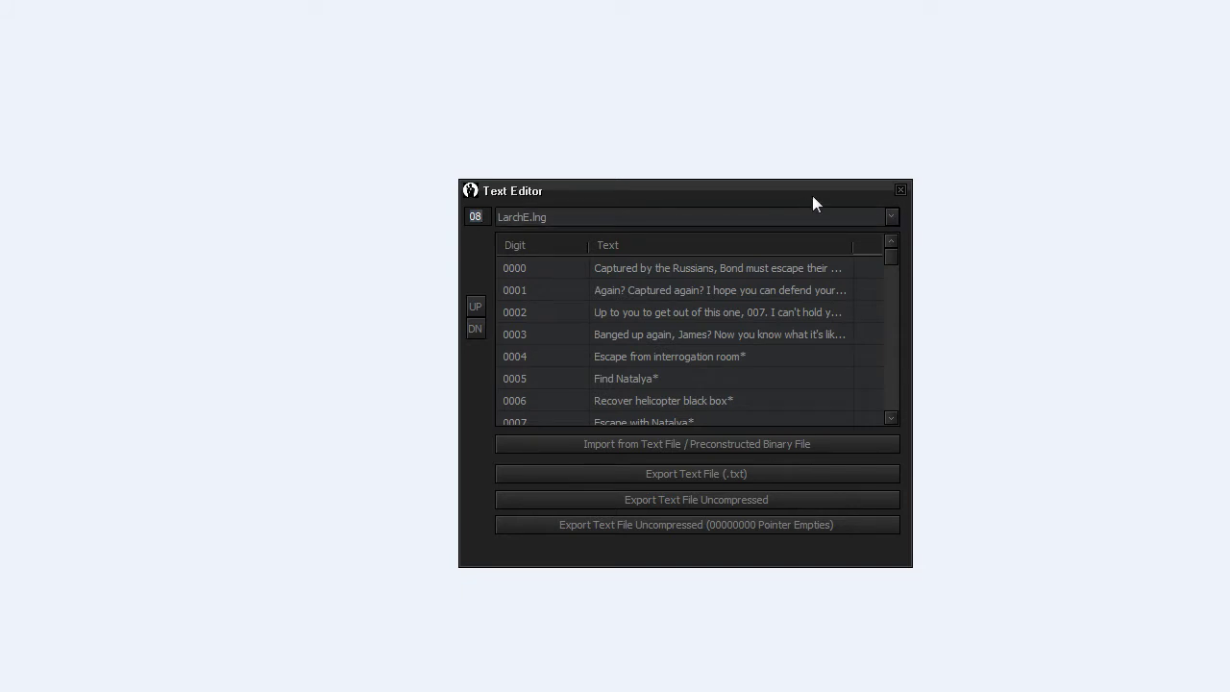
left_click(900, 192)
Step: Open the Image Tools and browse the ROM's textures down to the character faces and skin images
left_click(573, 228)
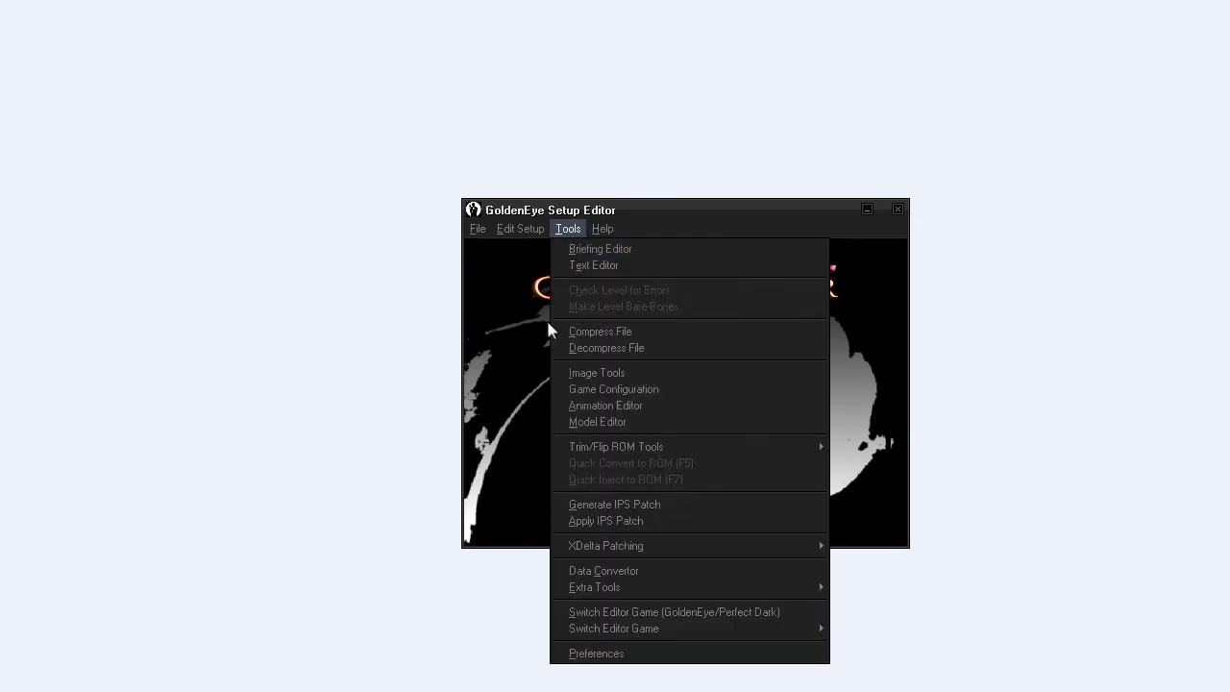
left_click(642, 373)
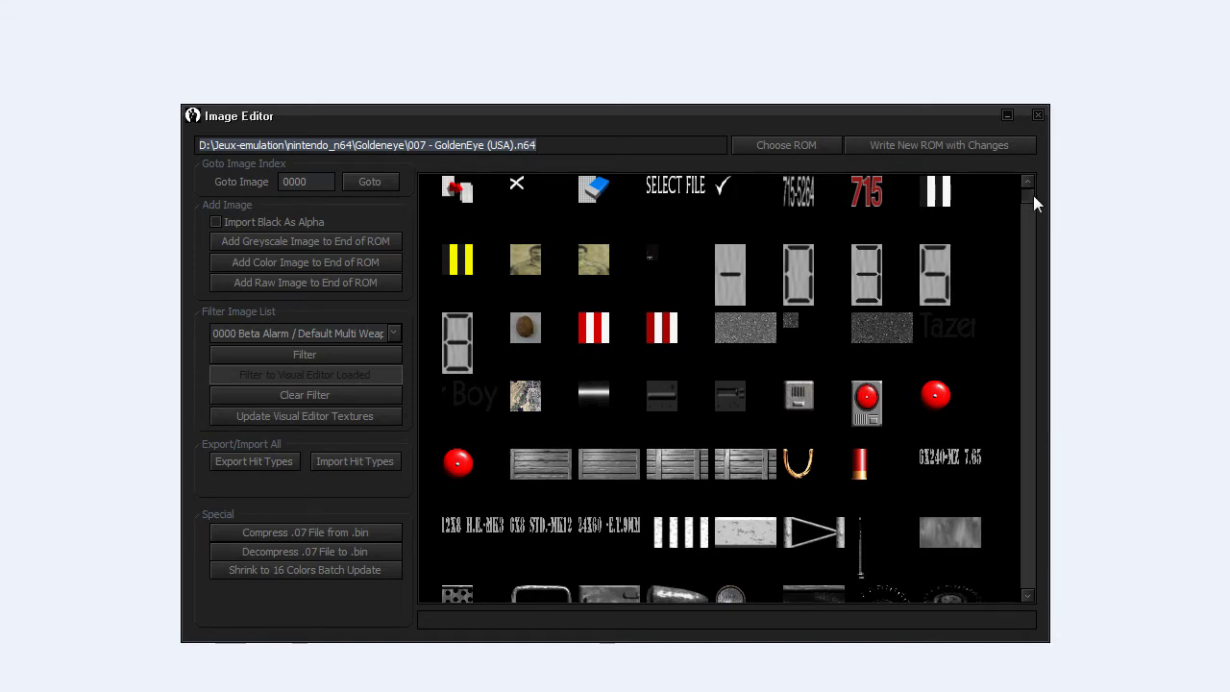
left_click_drag(1033, 195, 1022, 422)
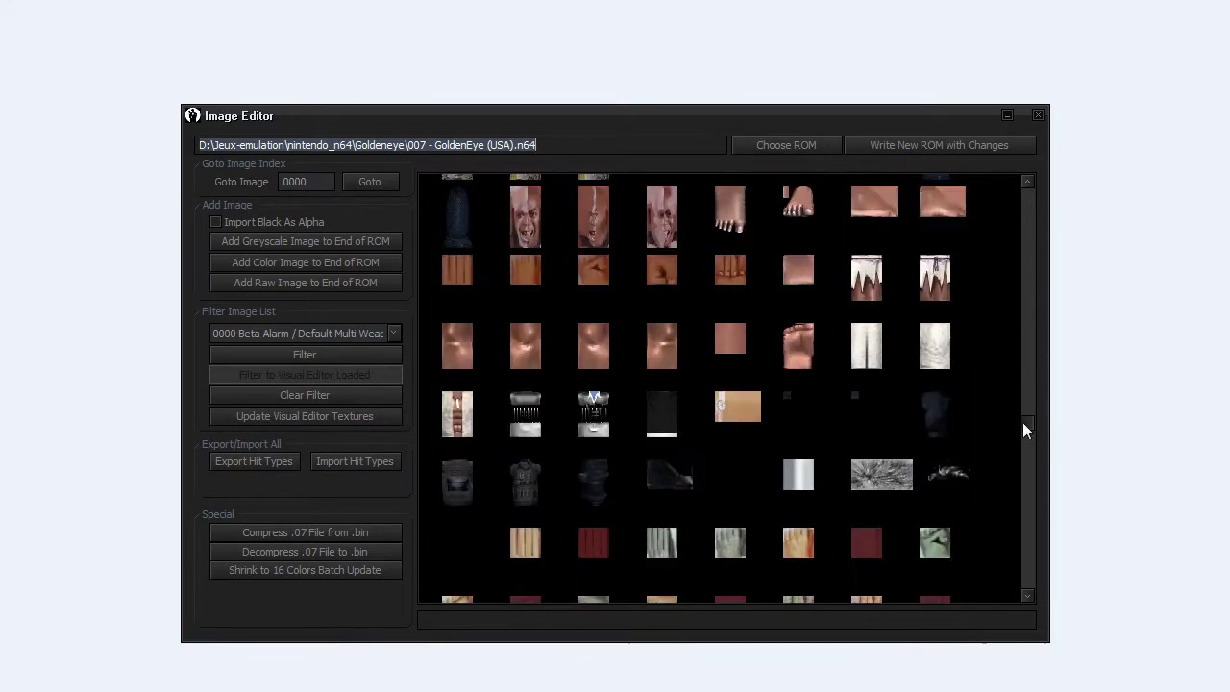
Step: Inspect the image details of several face, skin and foot textures in the ROM image list
left_click(520, 202)
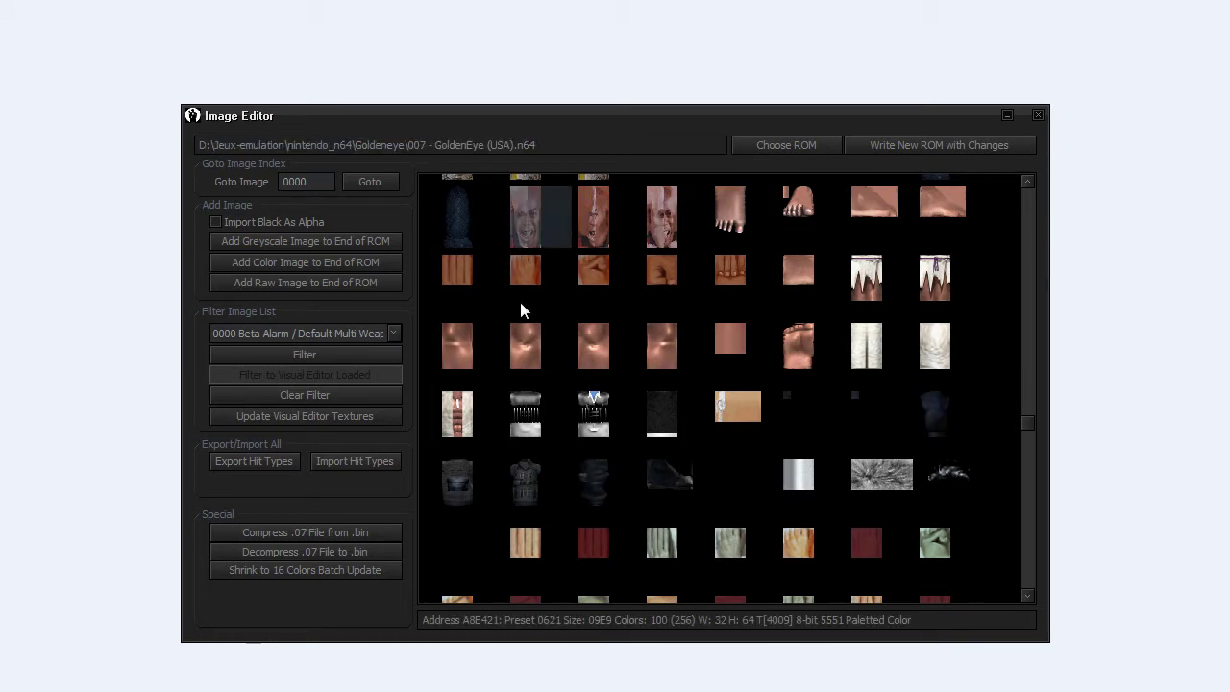
scroll(536, 310, "up", 3)
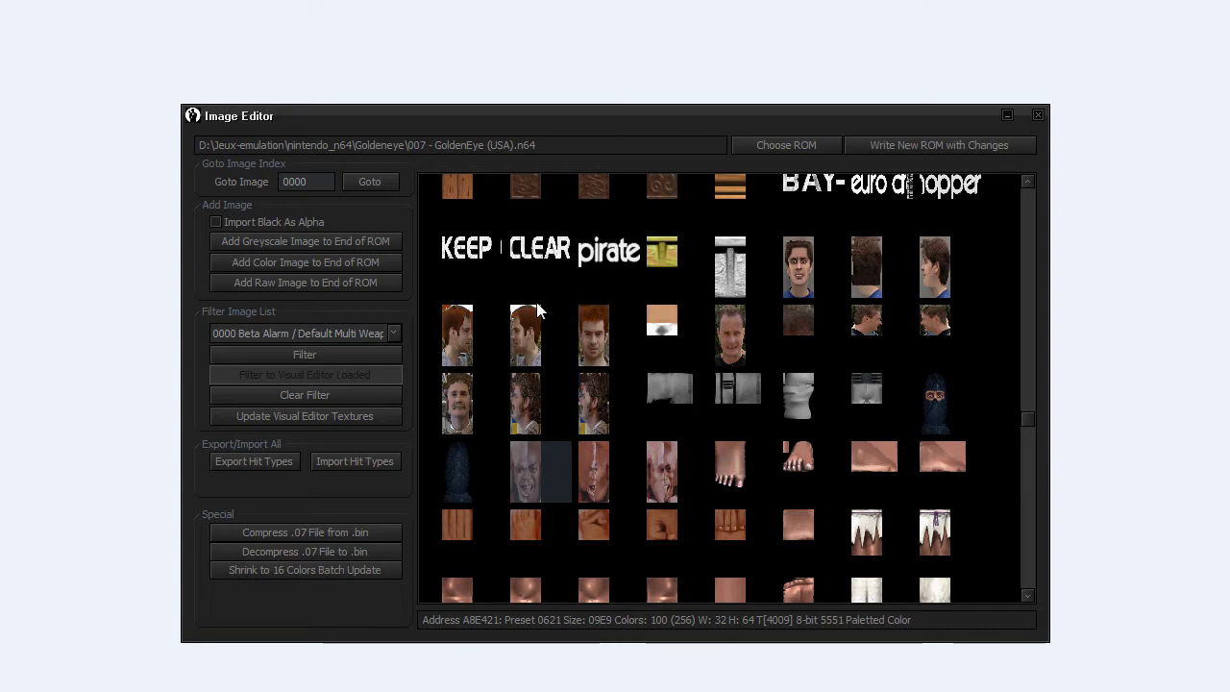
left_click(531, 545)
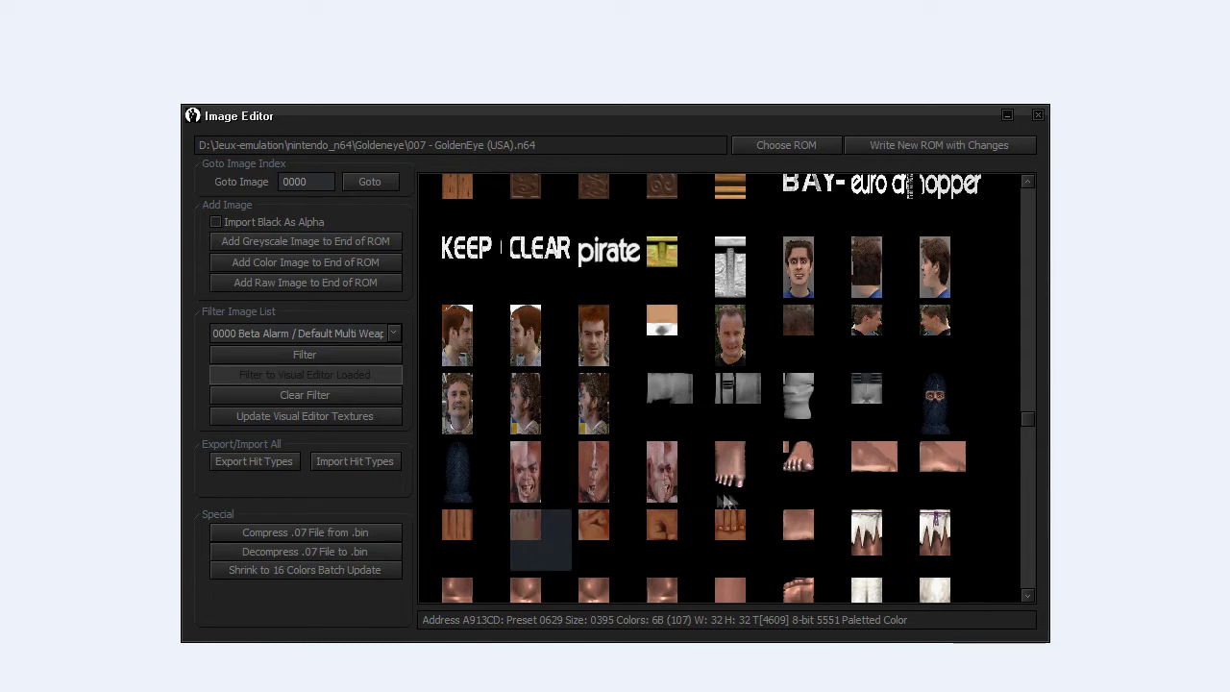
left_click(600, 354)
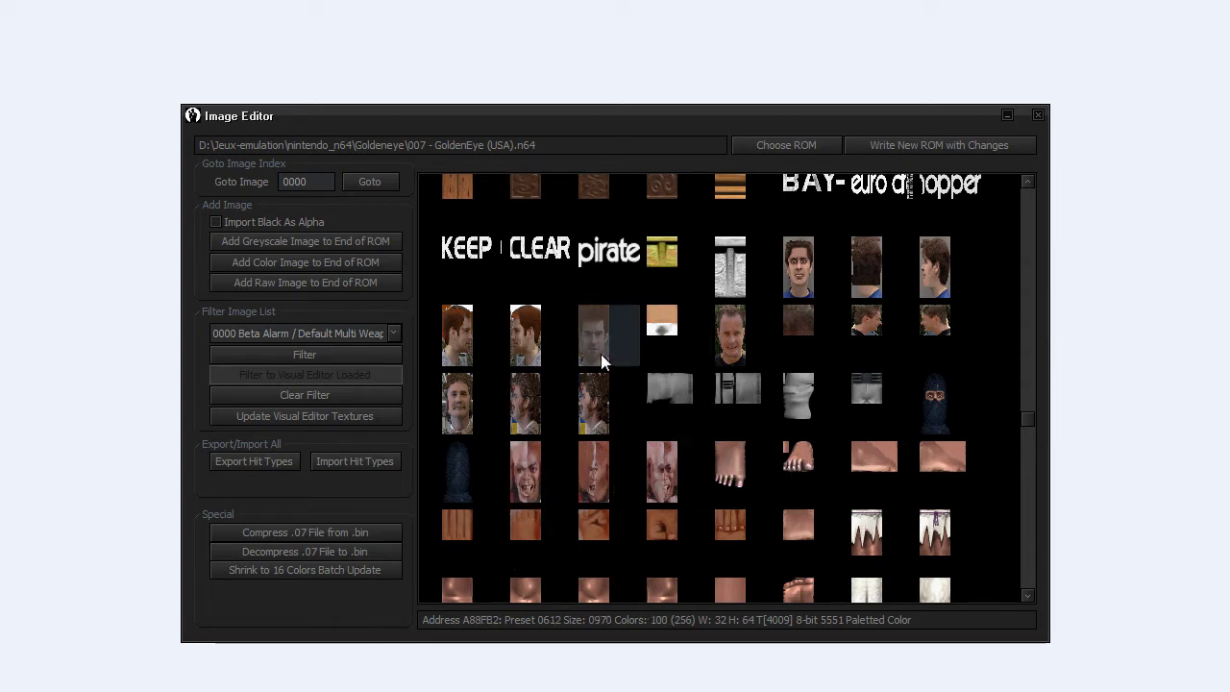
left_click(728, 469)
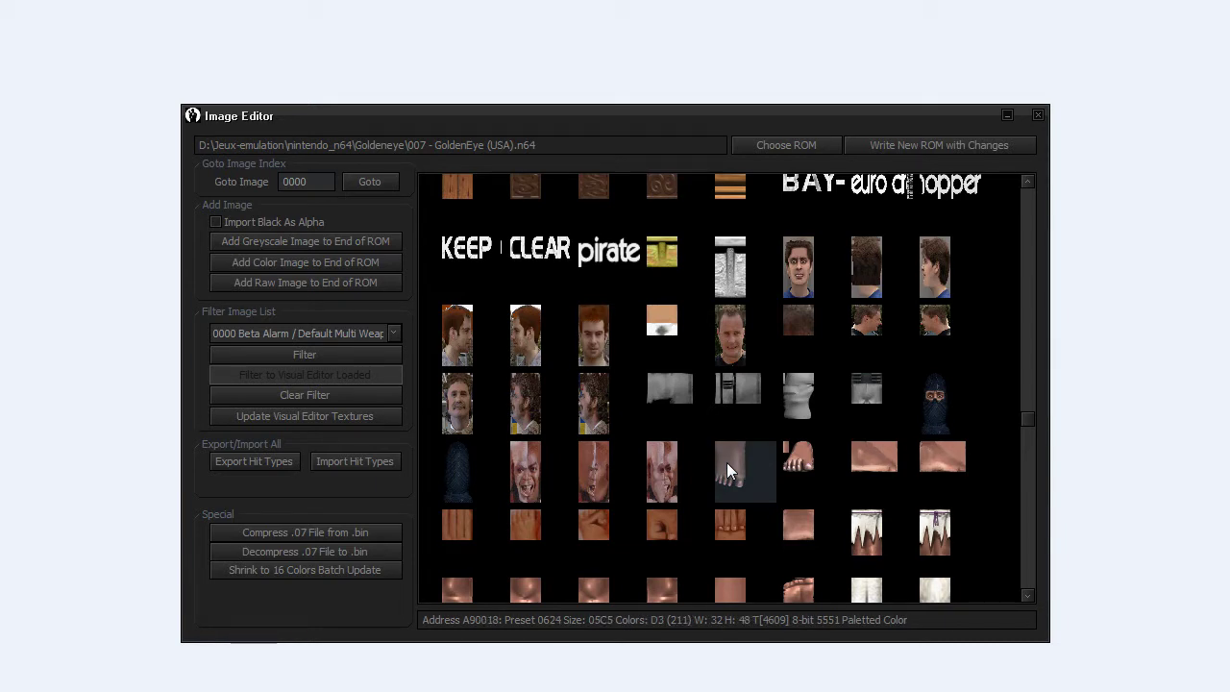
Step: Filter the image list by the 0001 Alarm object and by 0014 Cardboard Box, Scrawled Text, Bahah
left_click(391, 334)
left_click(370, 363)
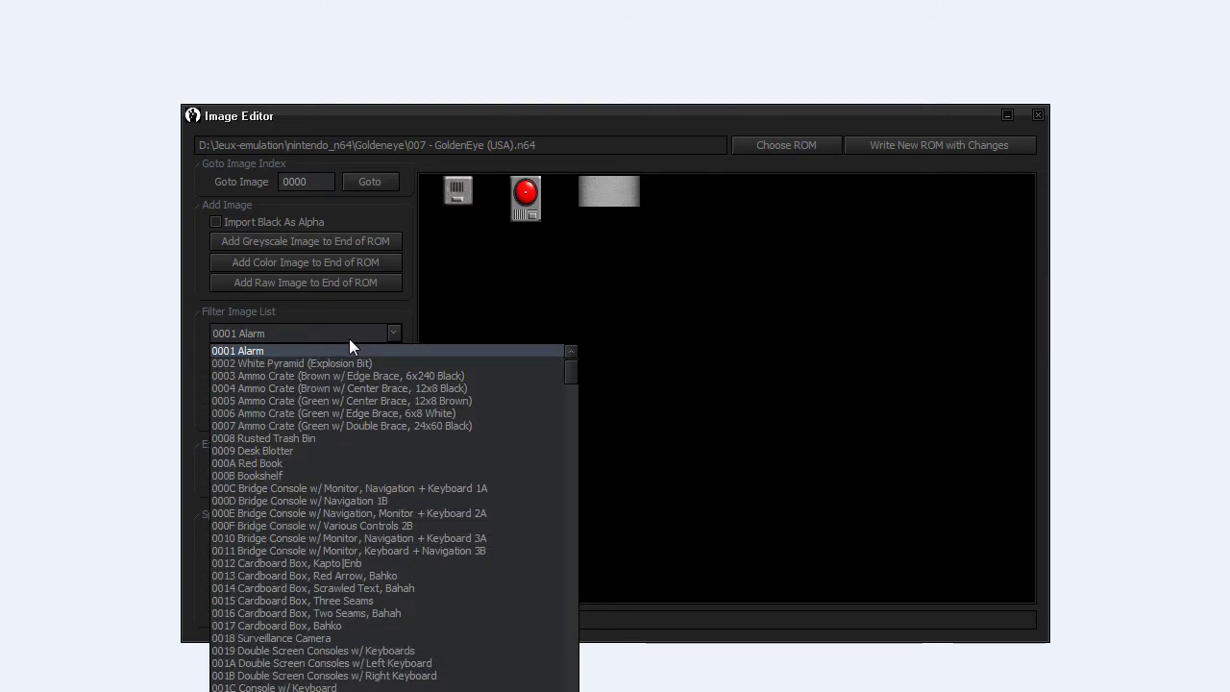
left_click(339, 584)
left_click(293, 359)
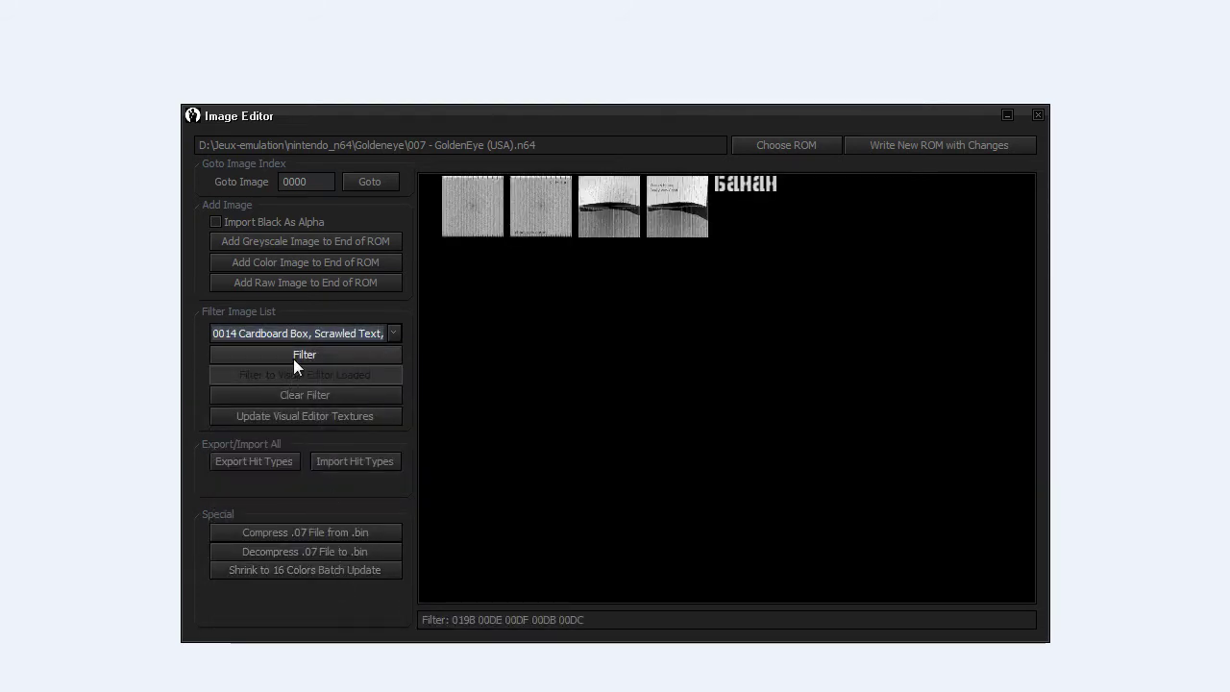
Step: Filter the image list by the 000E Mayday character
left_click(293, 336)
scroll(458, 456, "down", 5)
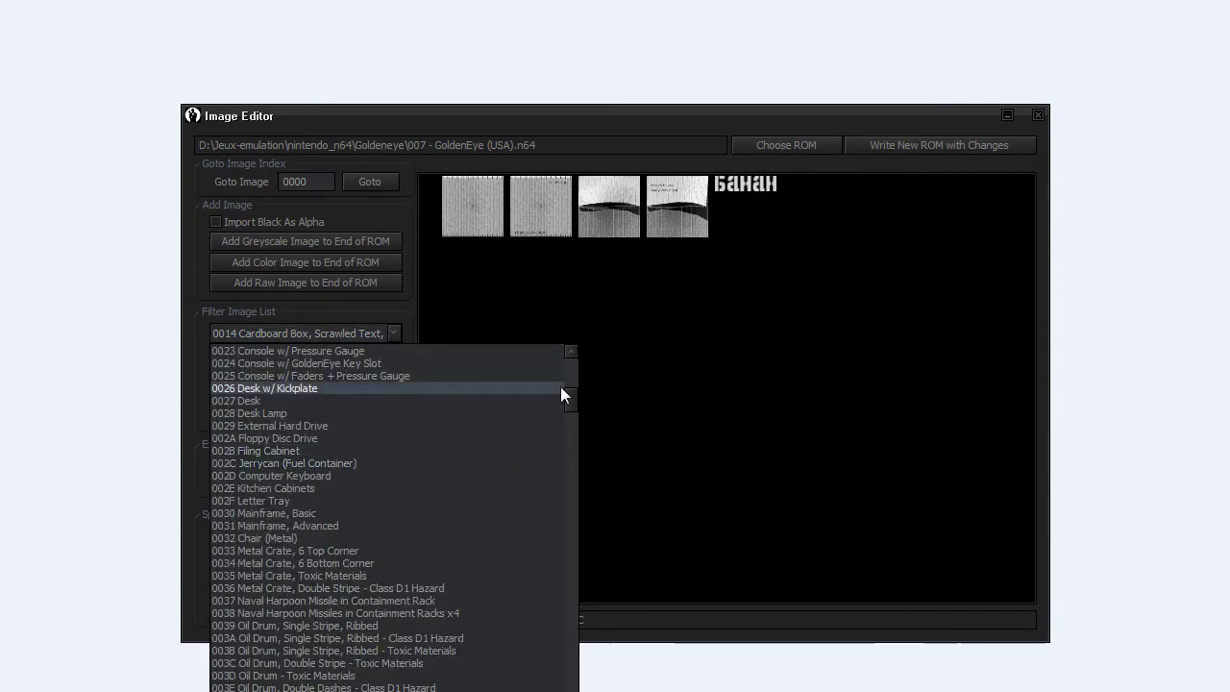
left_click_drag(564, 394, 568, 650)
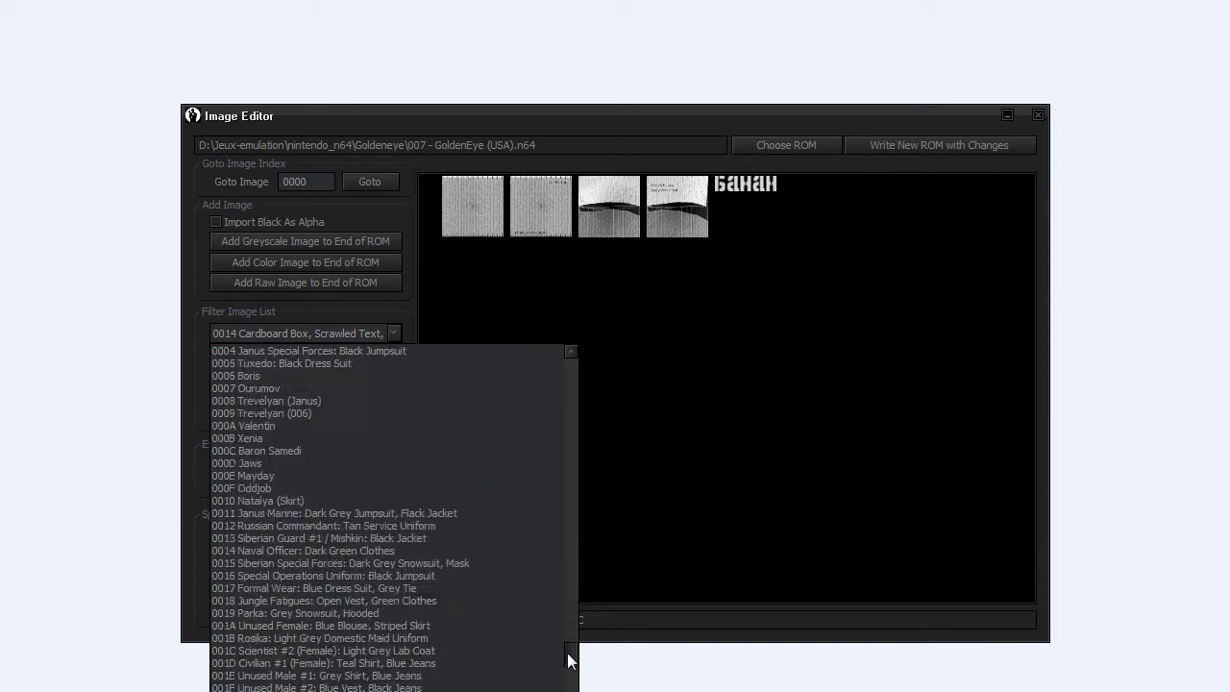
left_click(424, 476)
left_click(325, 355)
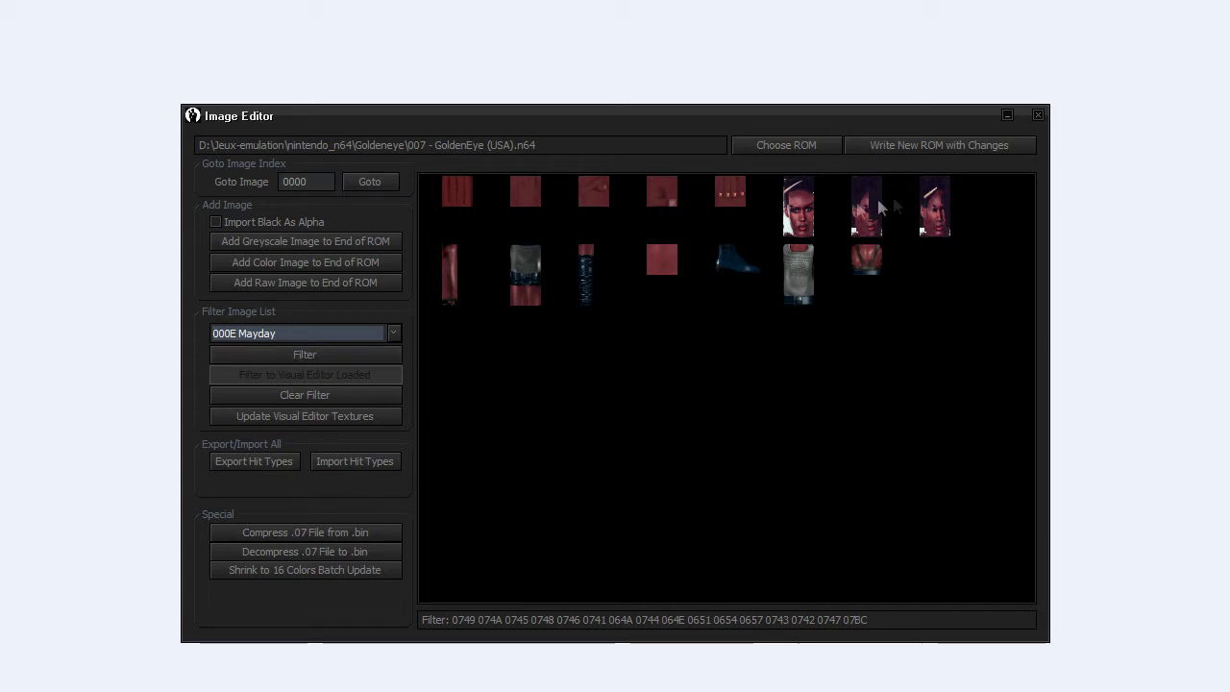
Step: Close the Image Editor, open the Game Configuration window and move it fully into view
left_click(1038, 116)
left_click(573, 229)
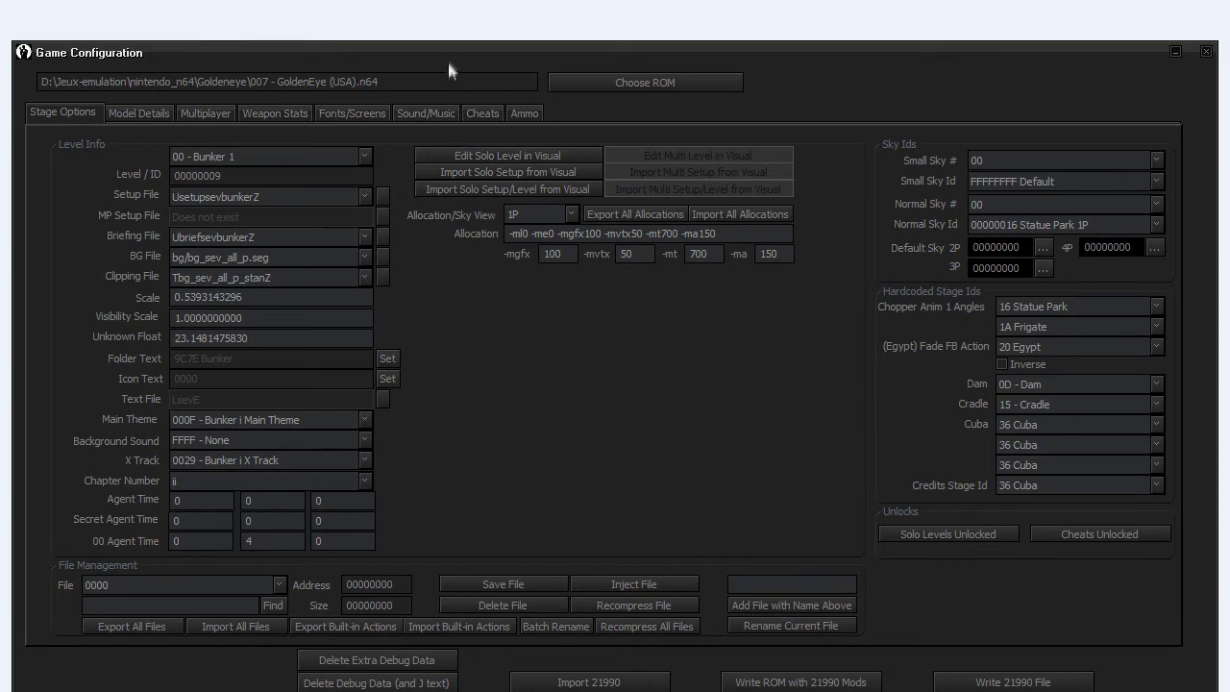
left_click_drag(447, 59, 452, 33)
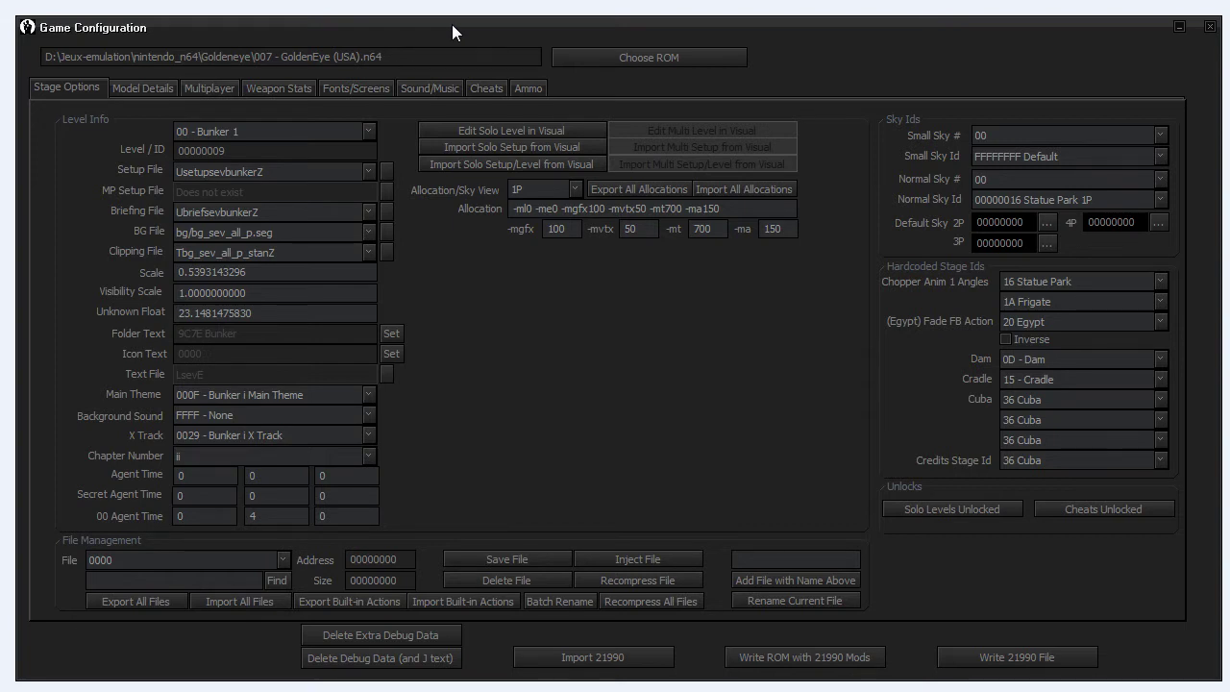
Step: Examine Bunker 1's X Track choices, the list of available levels and the level's scale value
left_click(354, 433)
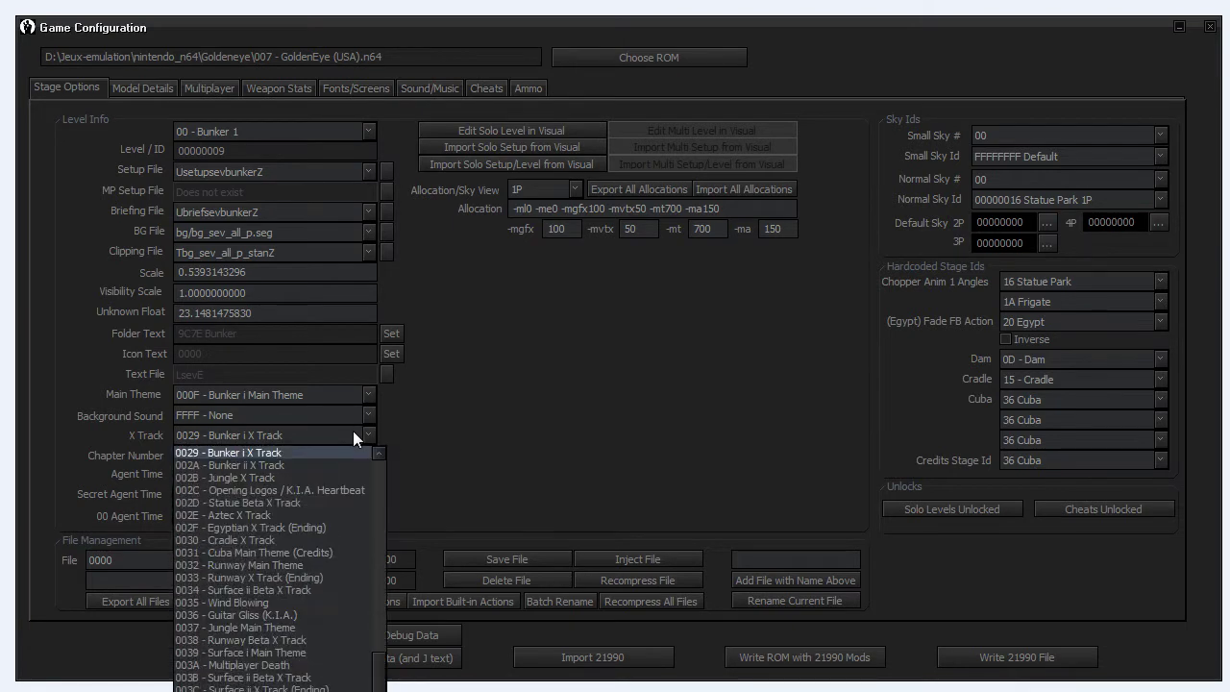
left_click(352, 433)
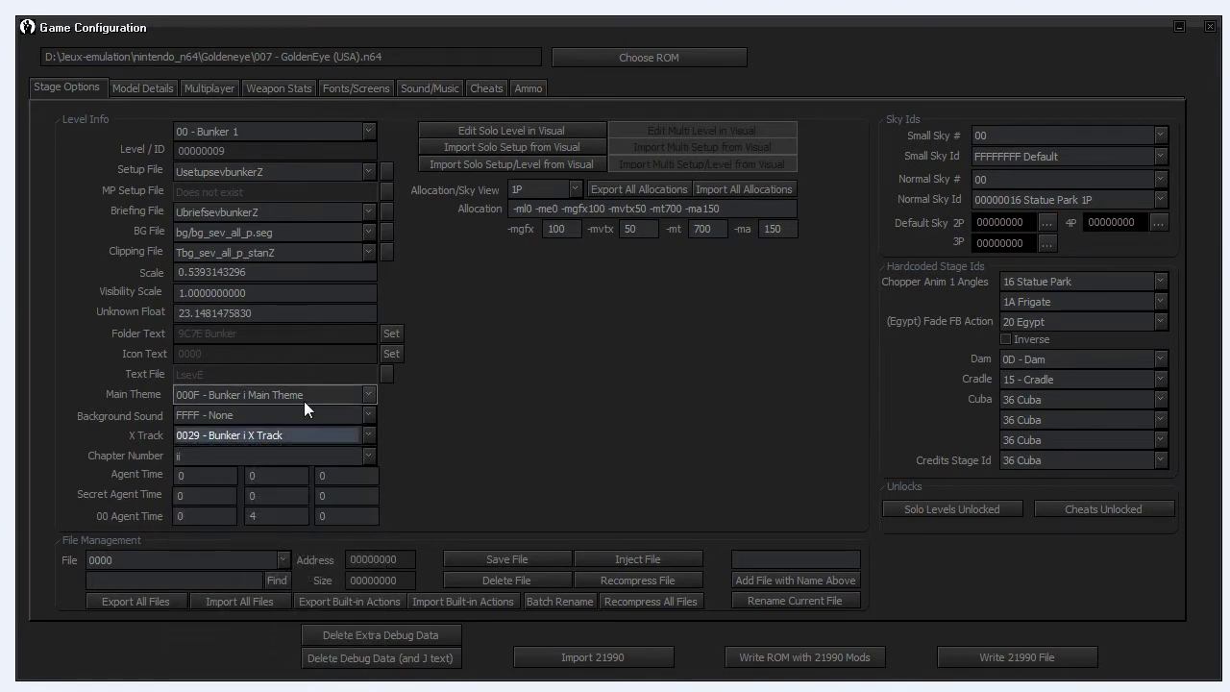
left_click(254, 129)
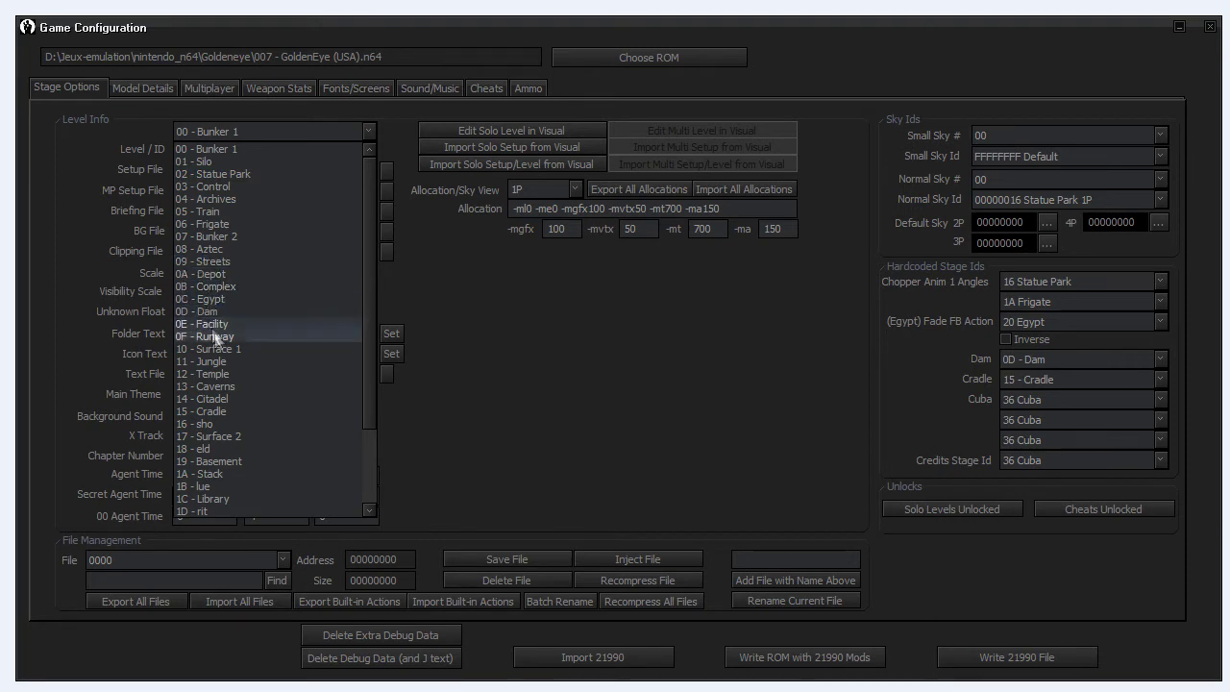
left_click(533, 282)
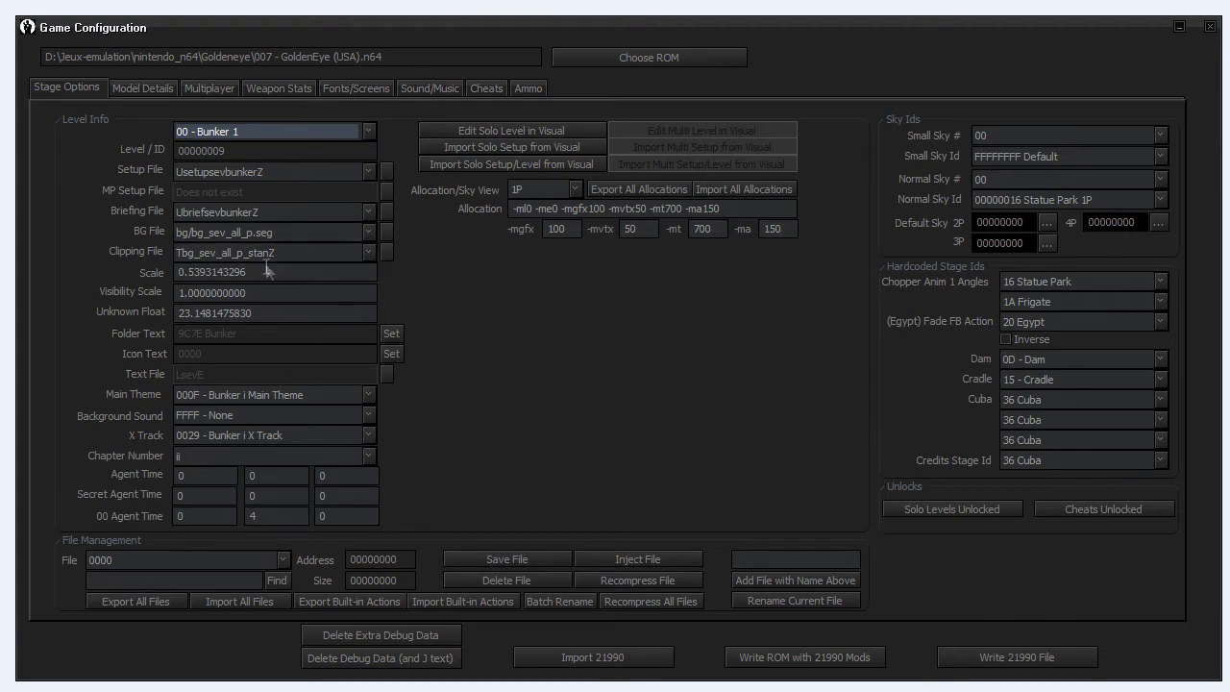
left_click_drag(256, 272, 115, 272)
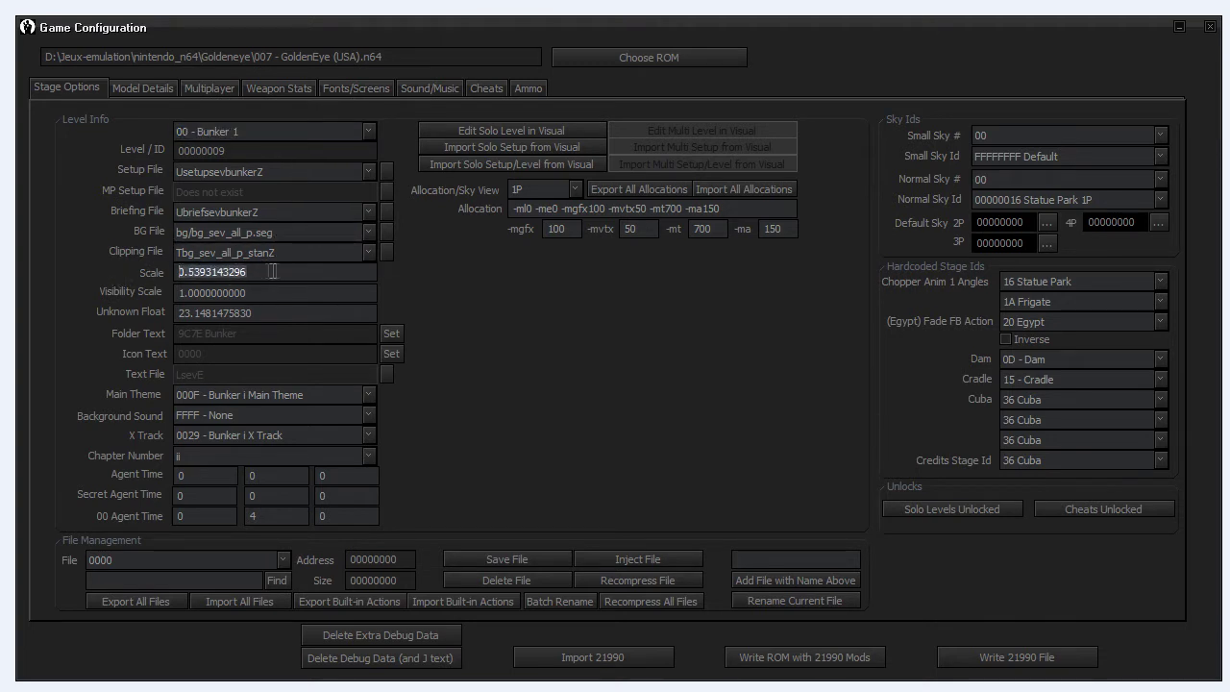
left_click(279, 270)
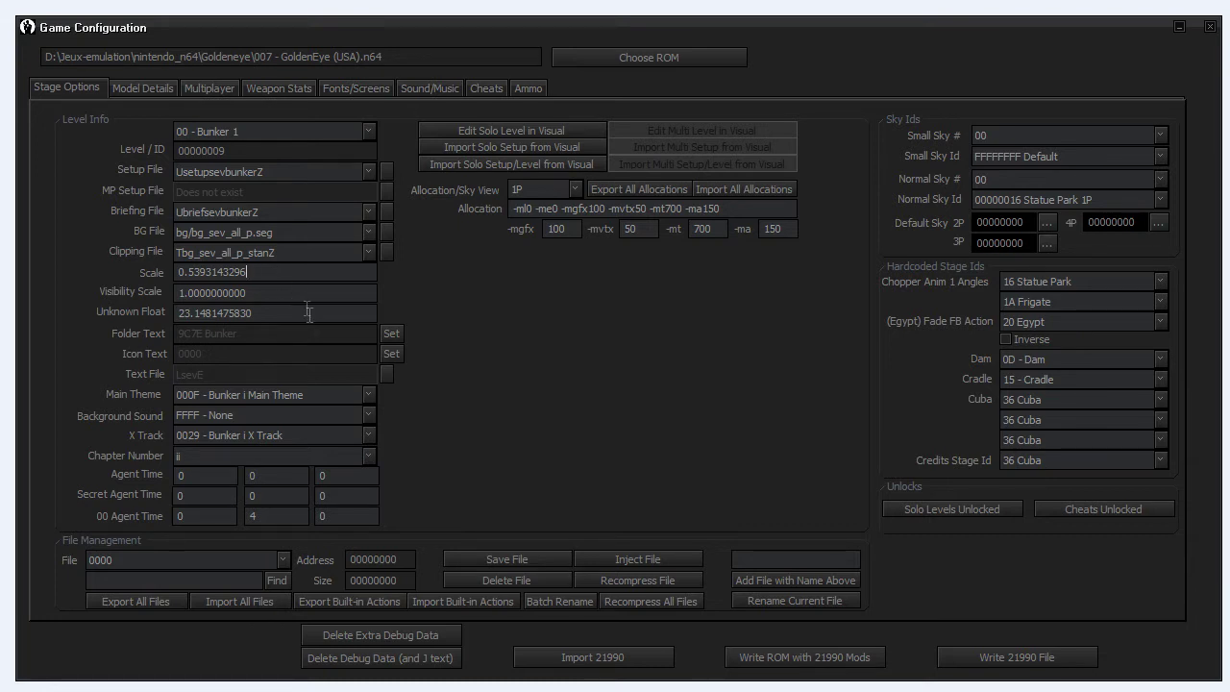
Step: Set Bunker 1's main theme to 0019 - Aztec Main Theme and switch to the level 09 - Streets
left_click(371, 396)
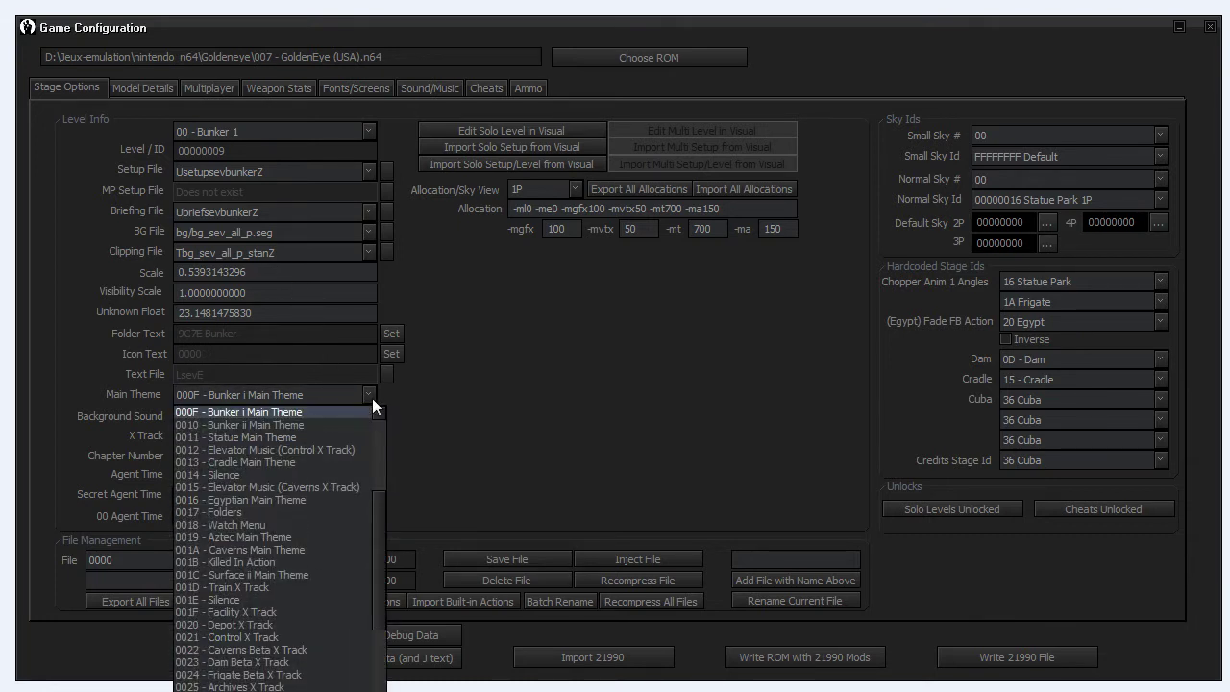
scroll(387, 584, "down", 4)
scroll(388, 591, "up", 4)
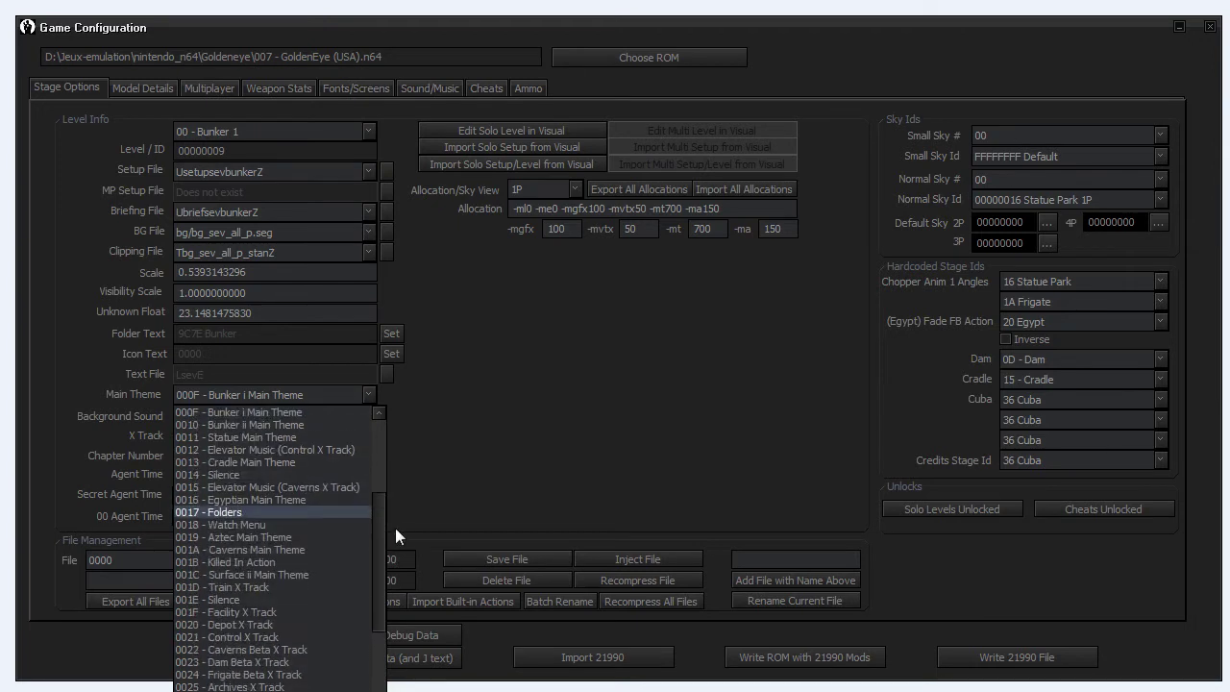
scroll(395, 527, "up", 2)
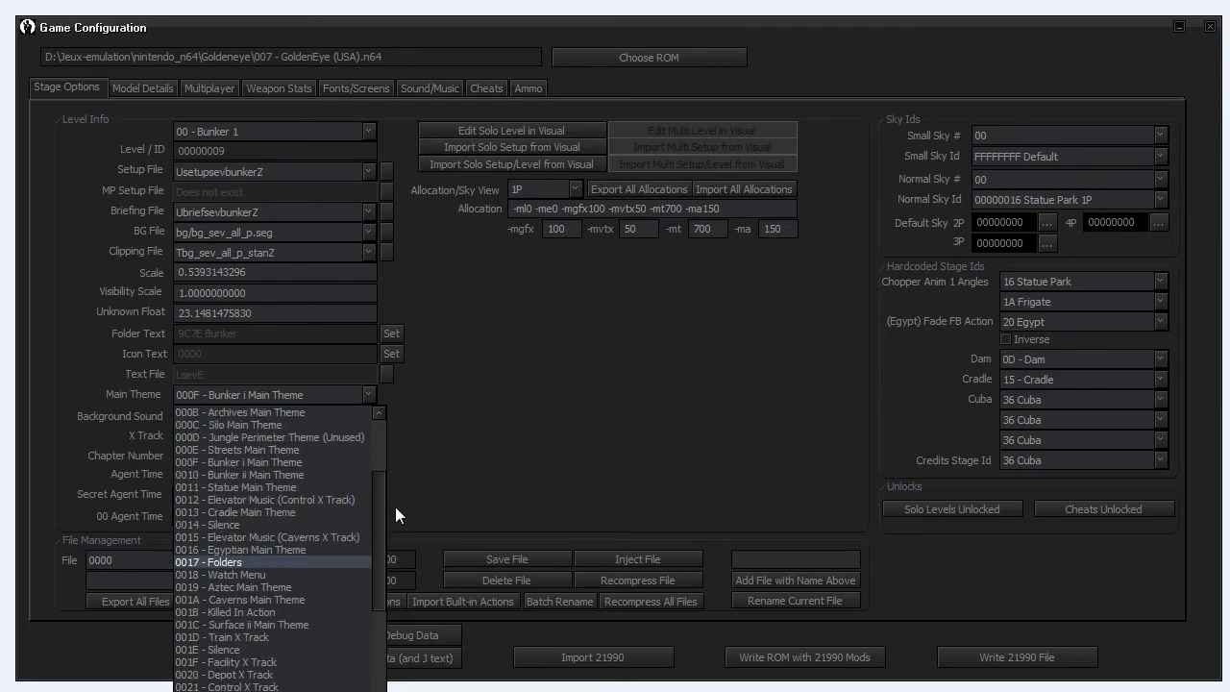
left_click(284, 586)
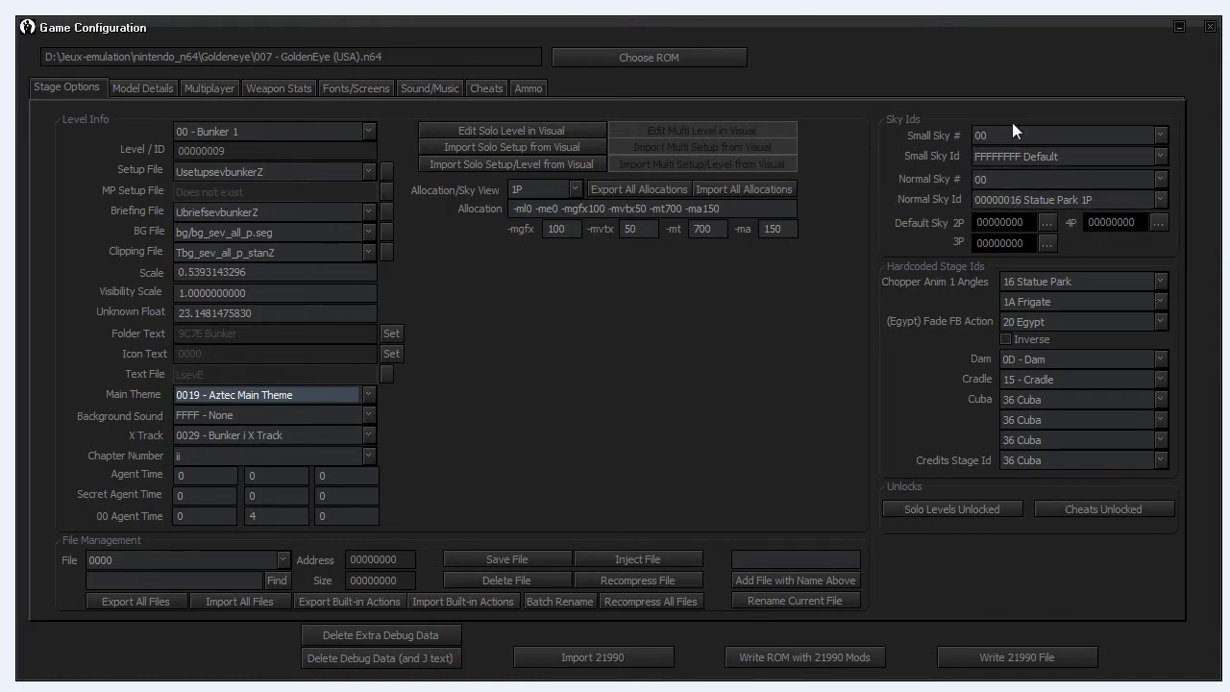
left_click(299, 128)
left_click(292, 259)
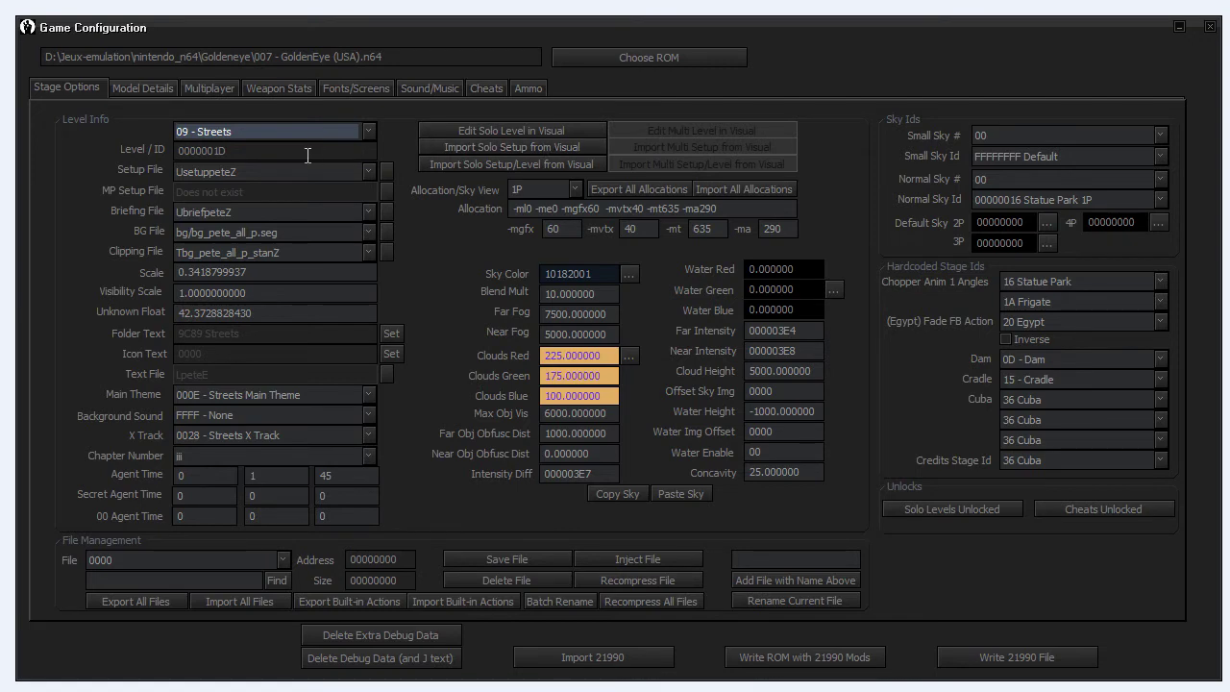
Step: Inspect the model details of the objects Pammo_crate2Z, Pcard_box4_lgZ, Pconsole_sev_GEbZ and Pammo_crate3Z
left_click(138, 88)
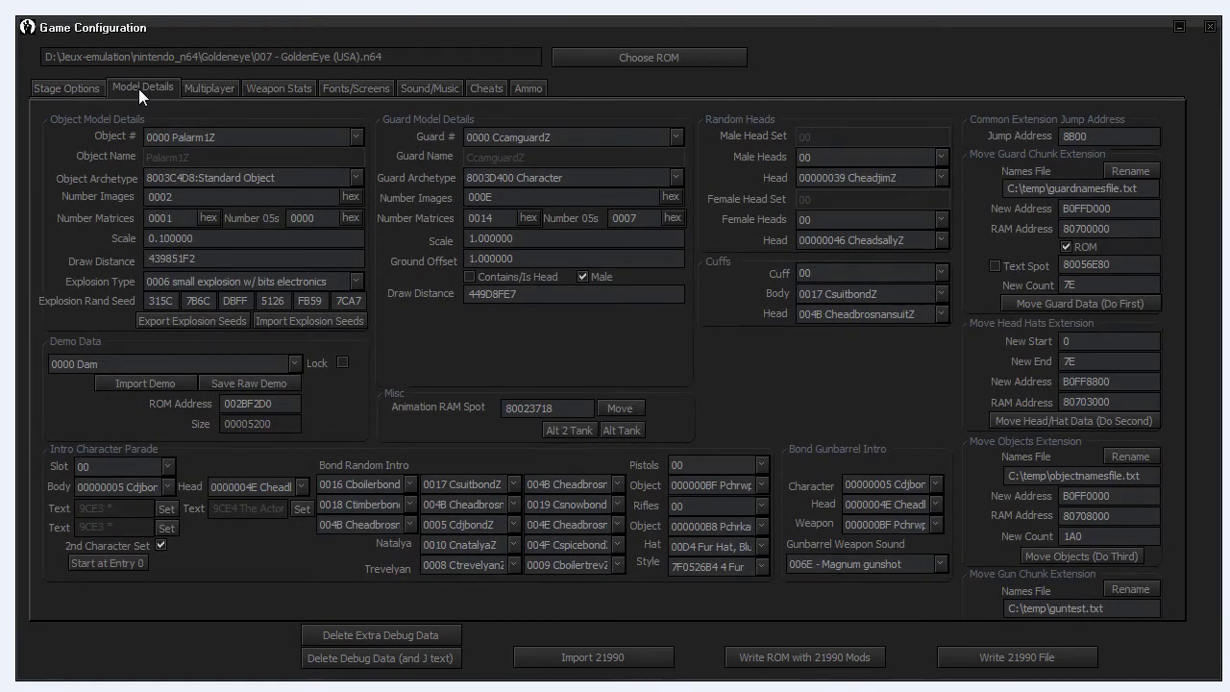
left_click(223, 134)
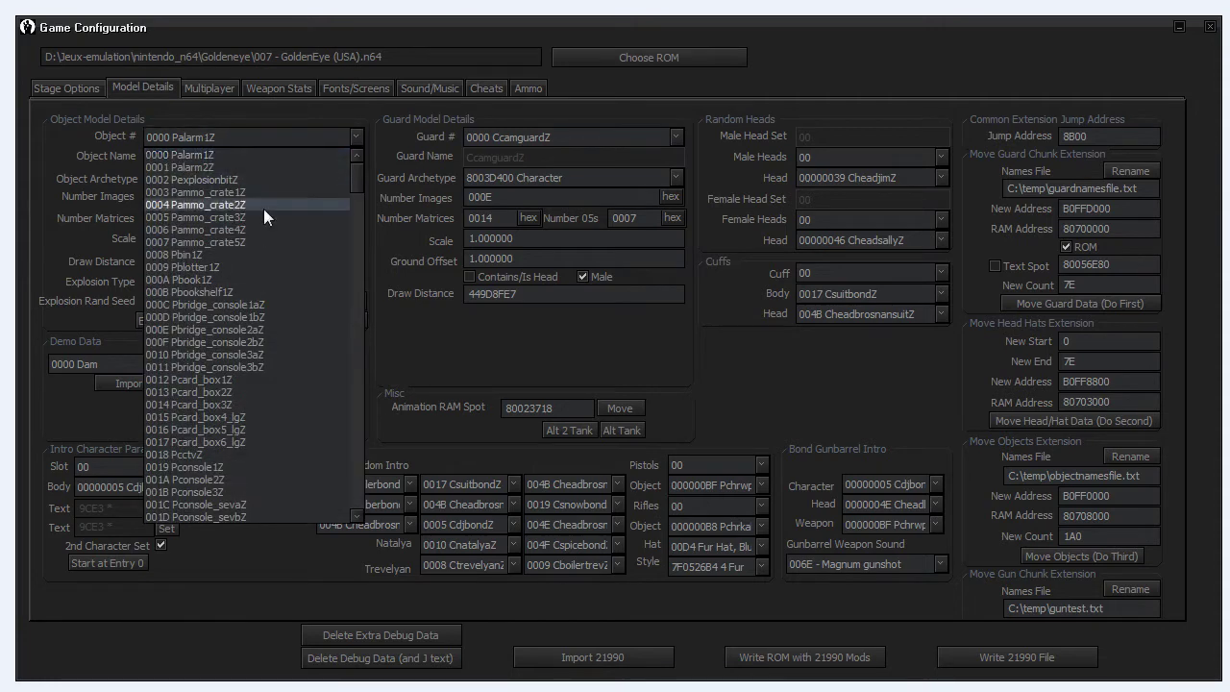
left_click(261, 204)
left_click(245, 134)
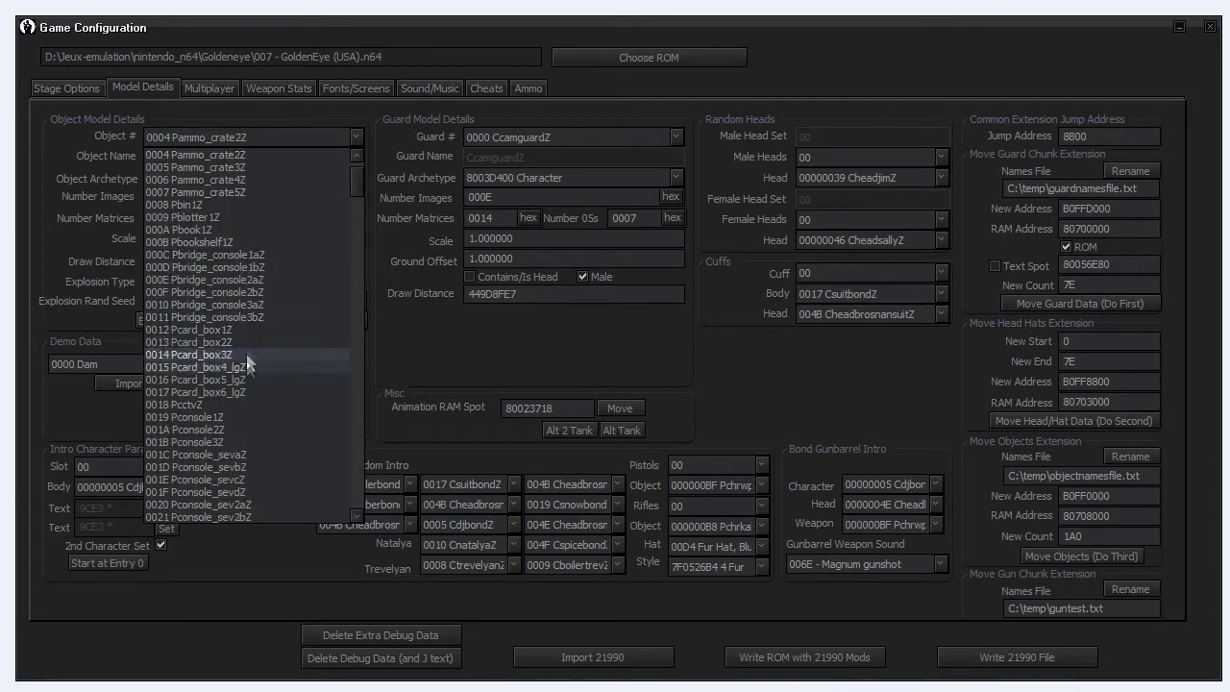
left_click(240, 367)
left_click(245, 137)
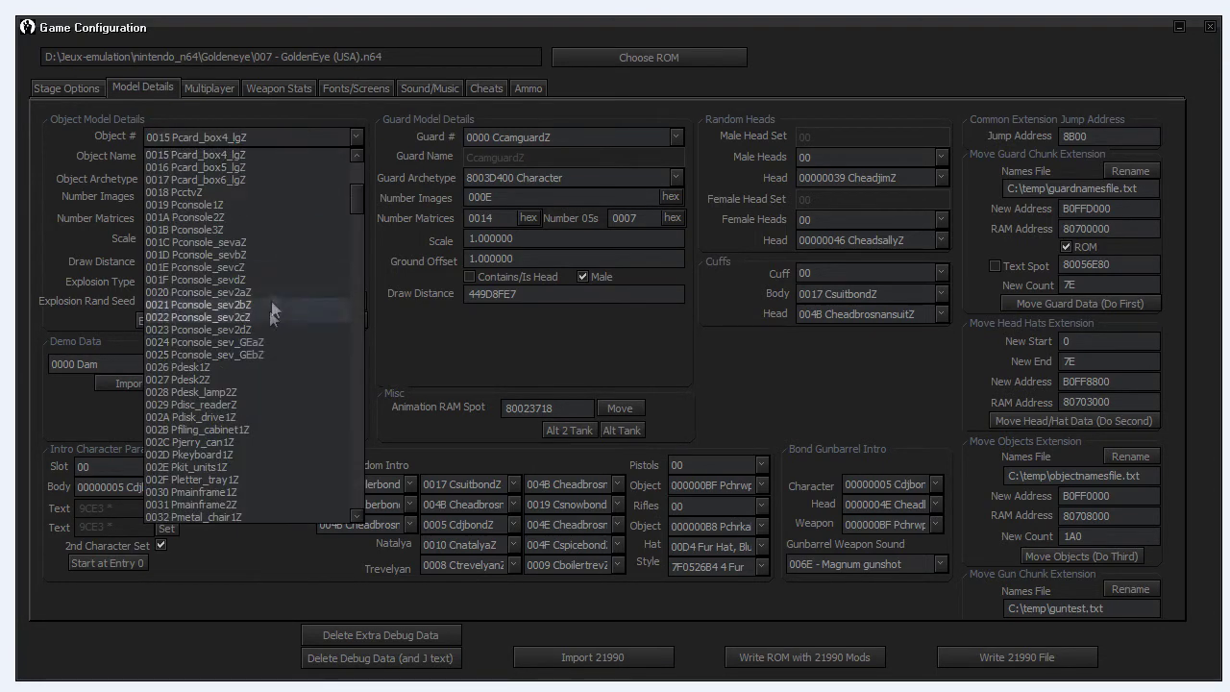
left_click(264, 355)
left_click(269, 142)
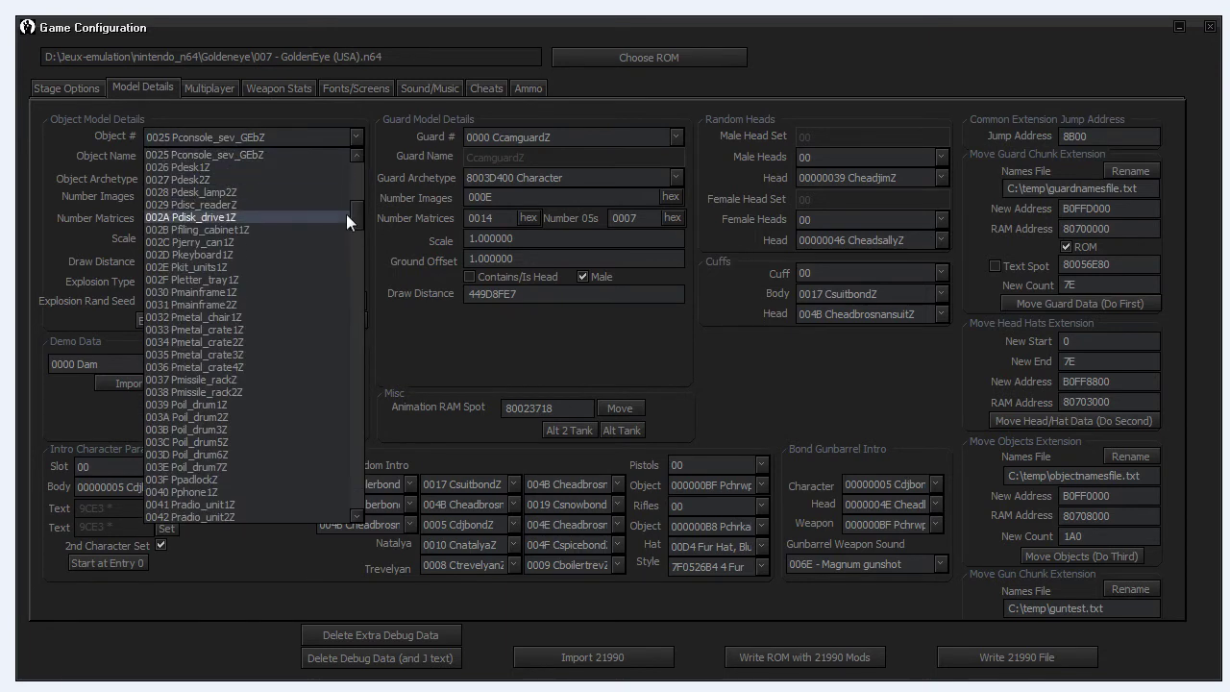
left_click_drag(355, 211, 372, 144)
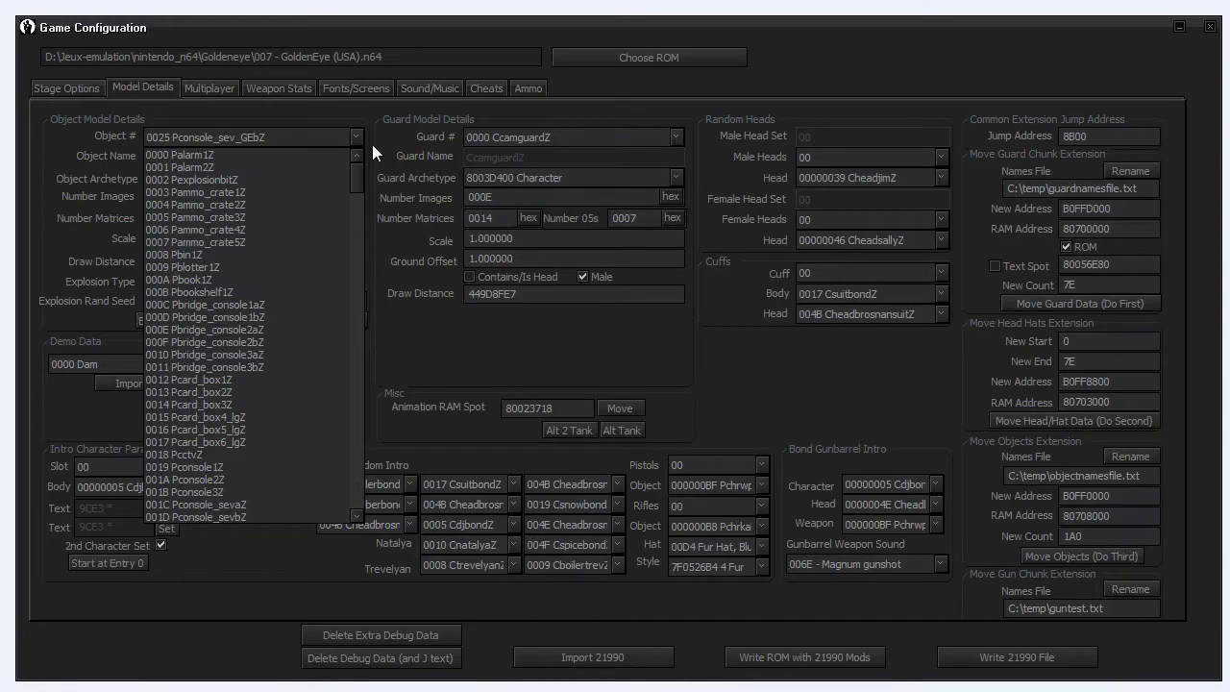
left_click(273, 220)
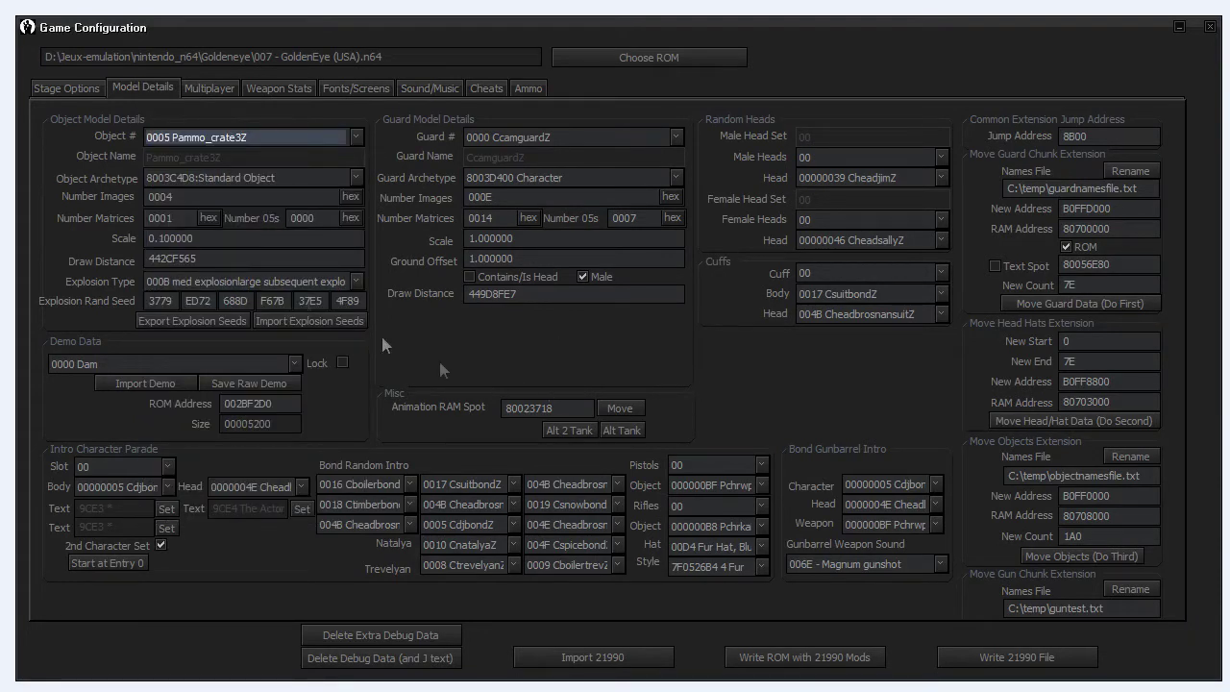
Step: Open the multiplayer settings and examine the gender, RAM address and photograph fields of character 00
left_click(211, 87)
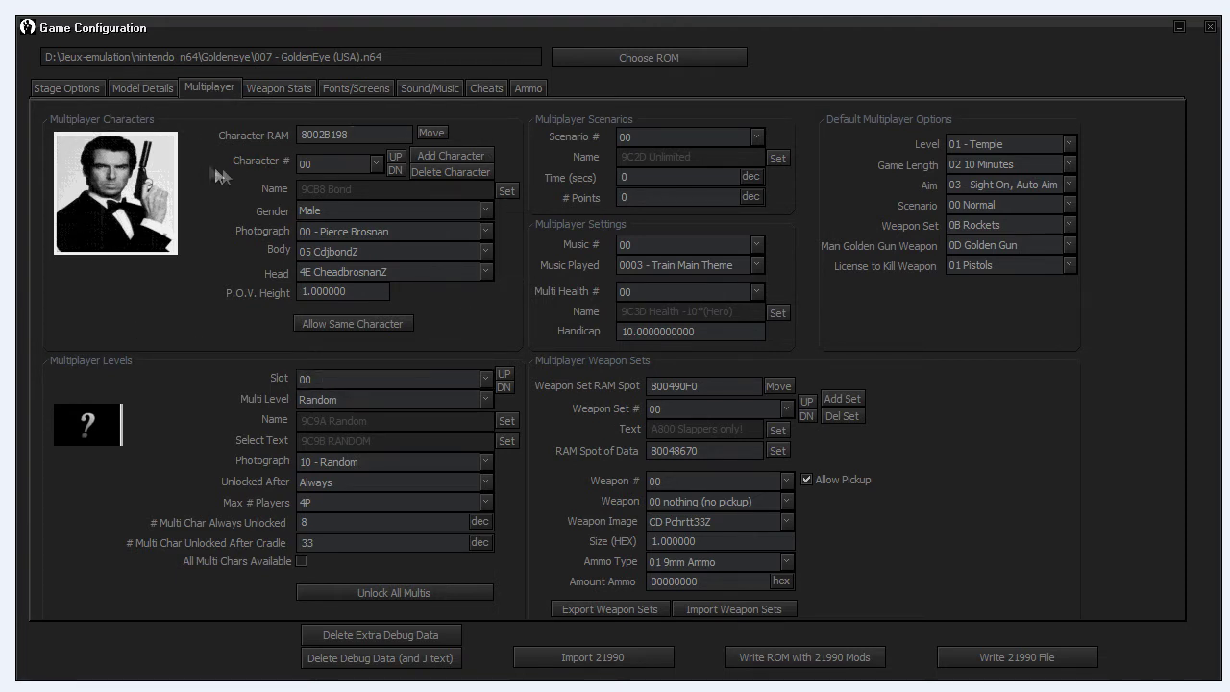
left_click(331, 204)
left_click(330, 203)
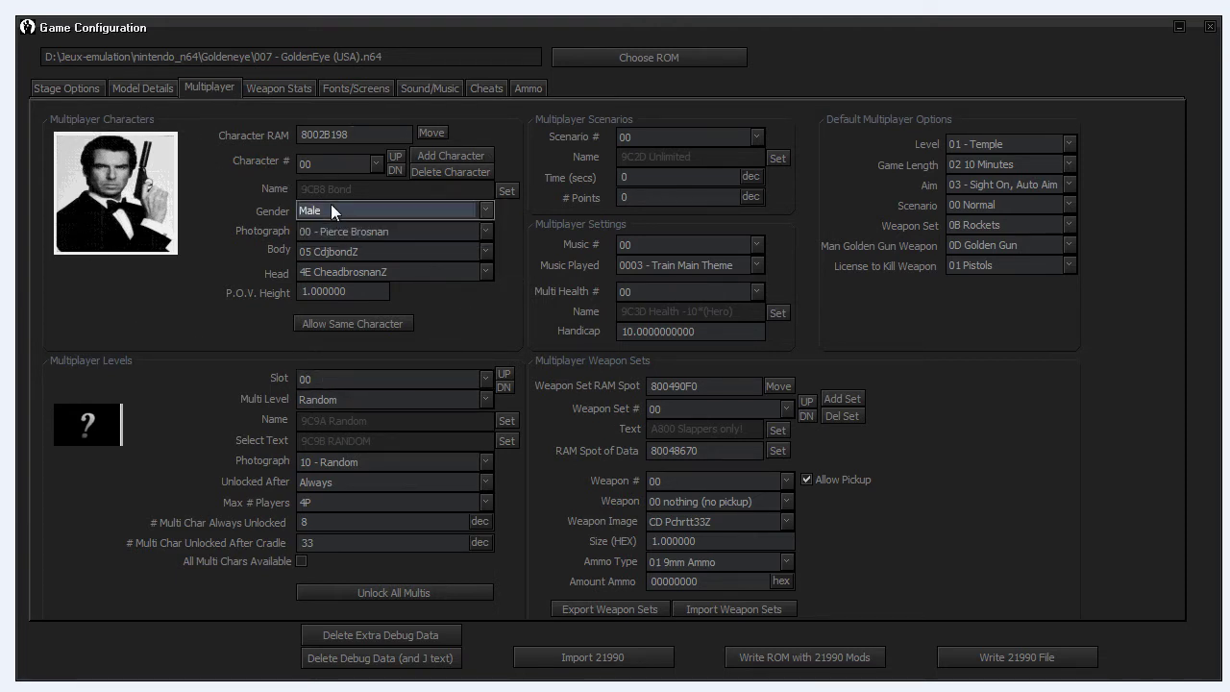
left_click(351, 134)
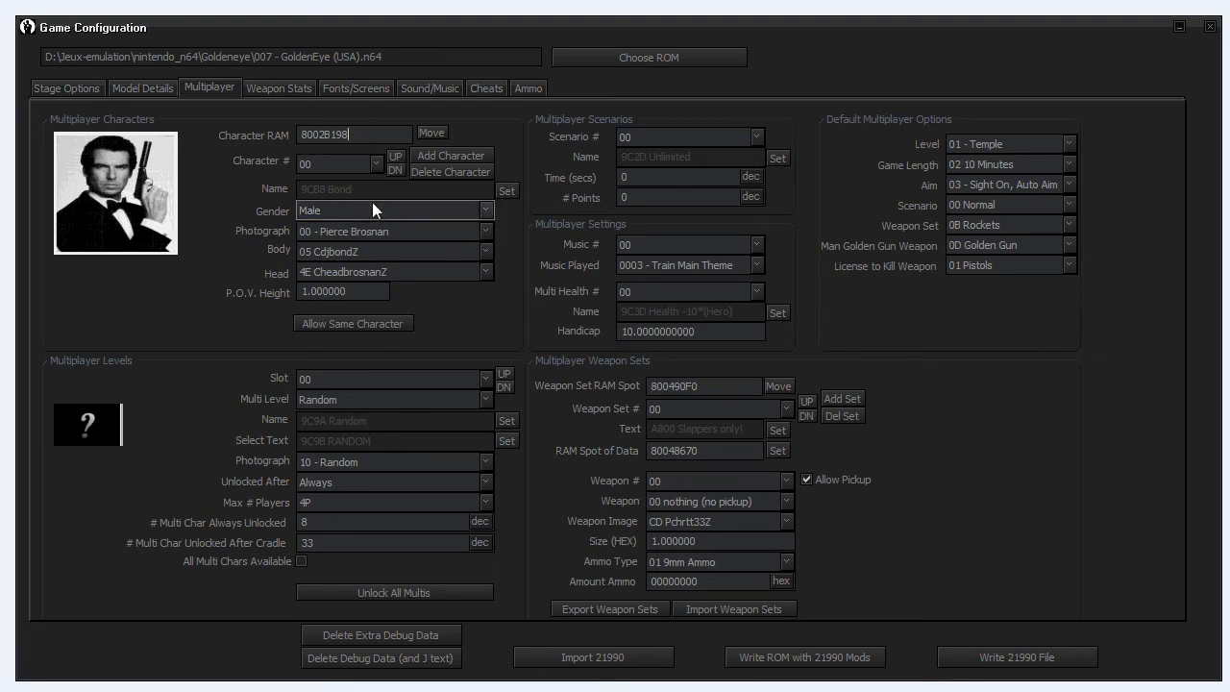
left_click(372, 202)
left_click(372, 202)
left_click(387, 233)
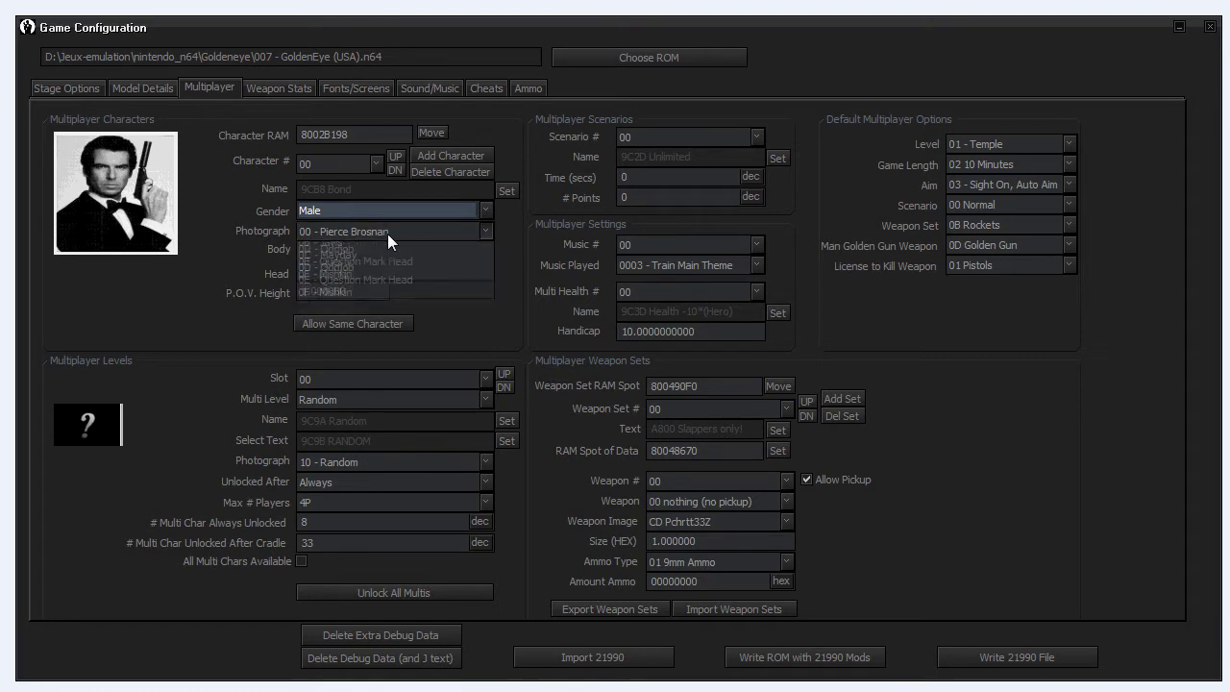
left_click(389, 233)
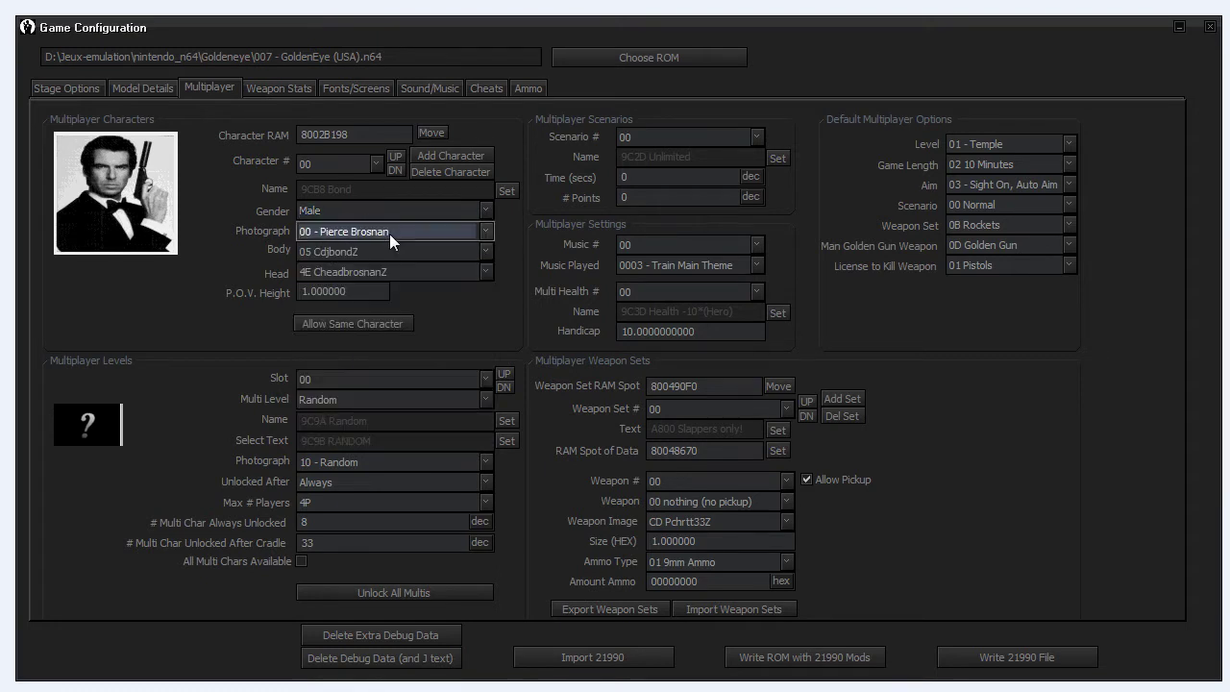
Step: Try the Roger Moore, Timothy Dalton and Sean Connery photographs on multiplayer character 00, and return to 00 - Pierce Brosnan
left_click(389, 233)
left_click(372, 260)
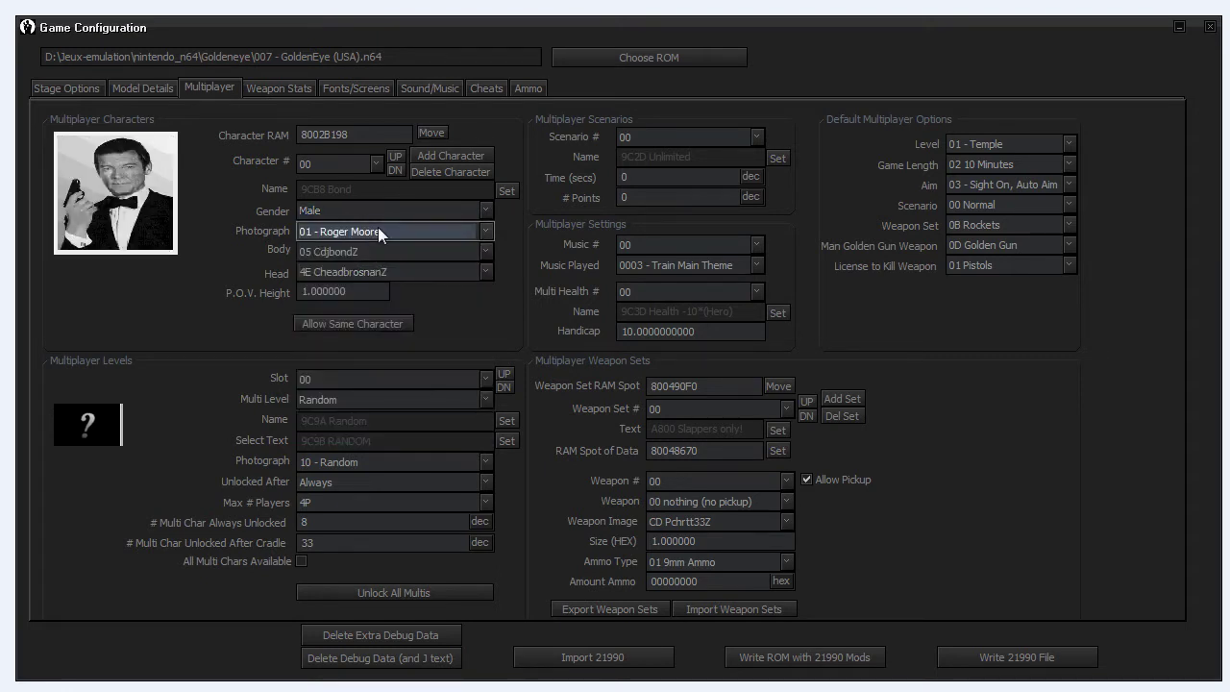
left_click(377, 228)
left_click(369, 273)
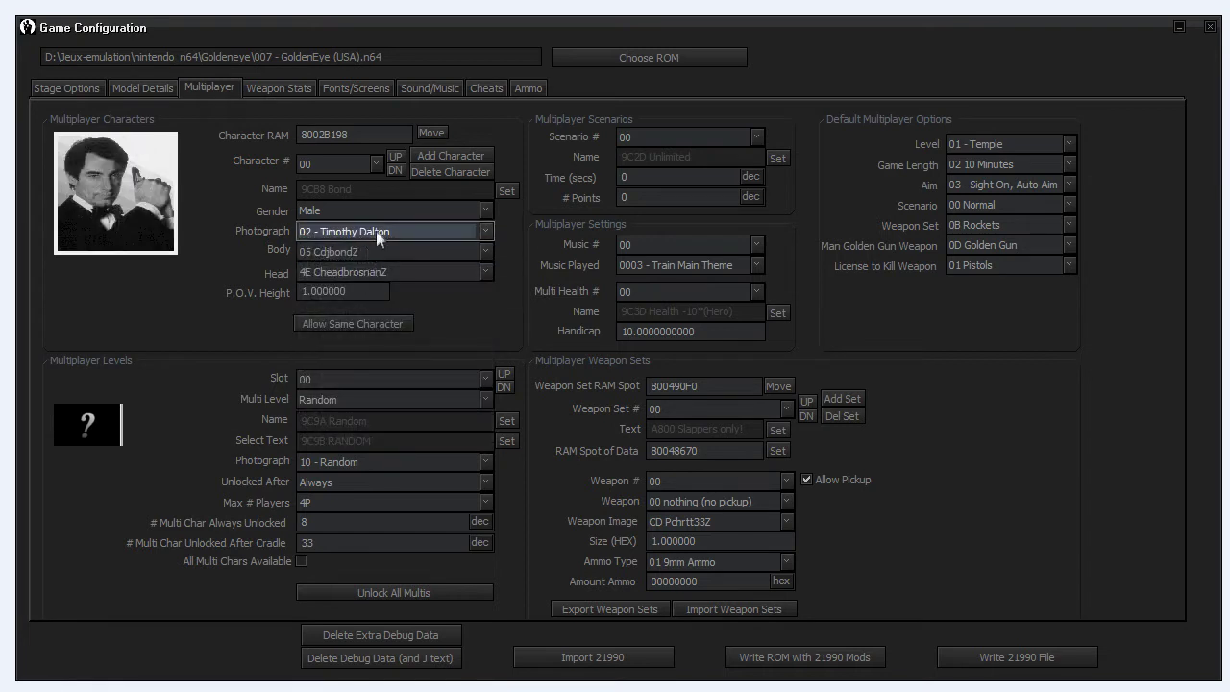
left_click(376, 229)
left_click(376, 282)
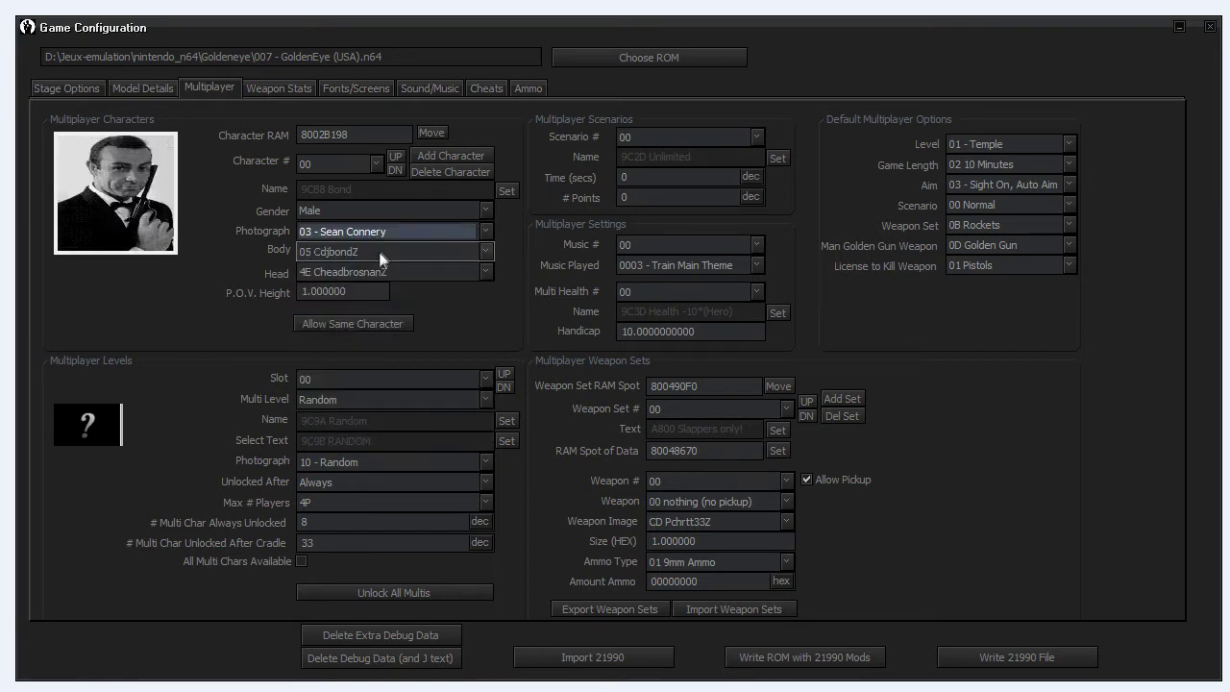
left_click(382, 229)
left_click(384, 249)
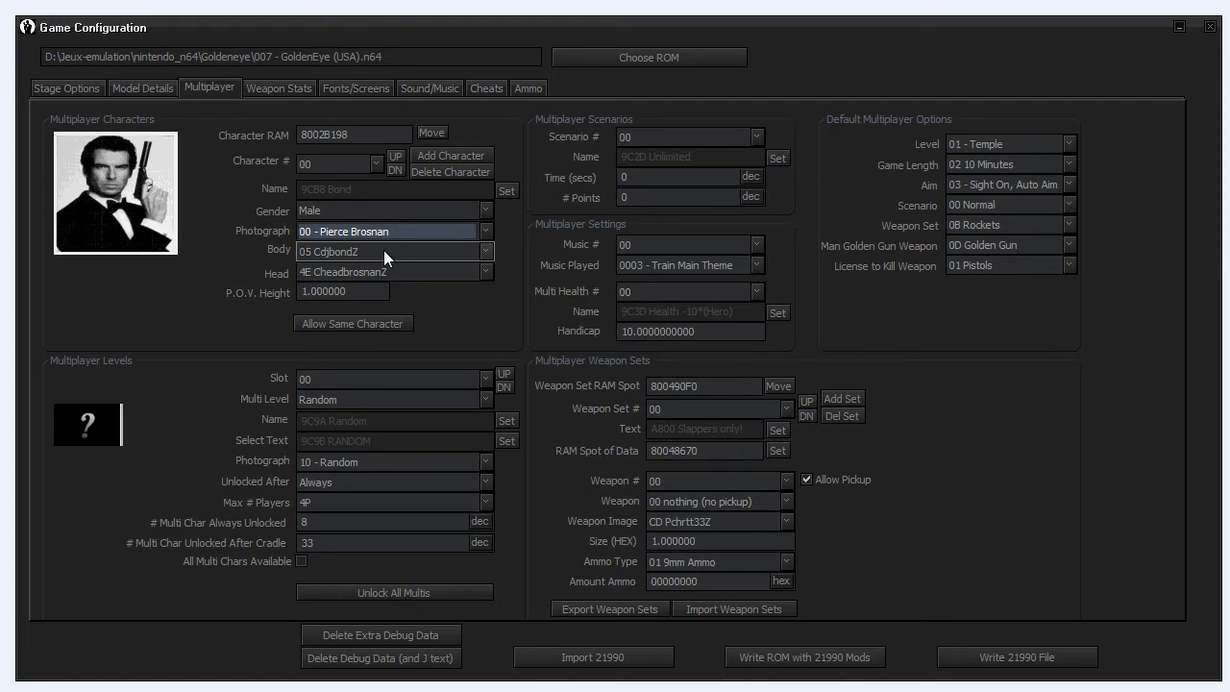
Step: Give multiplayer character 00 the body 08 CtrevelyanZ and the head 3A CheadrobinZ
left_click(383, 250)
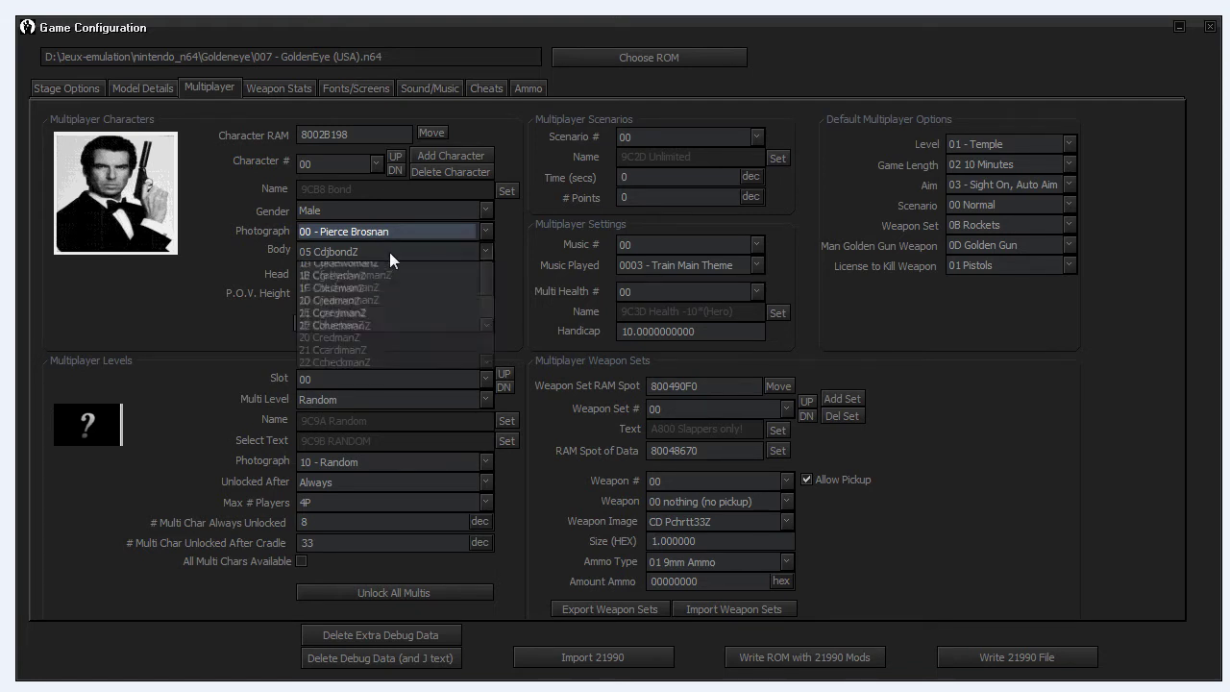
left_click(386, 307)
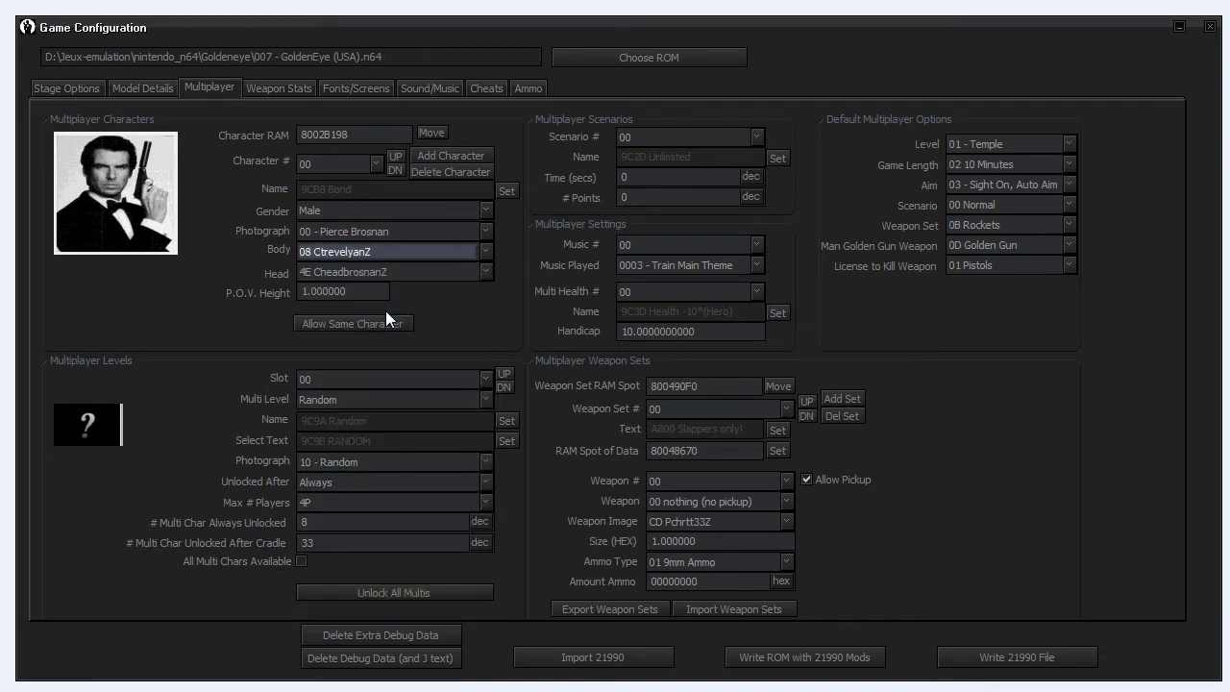
left_click(394, 273)
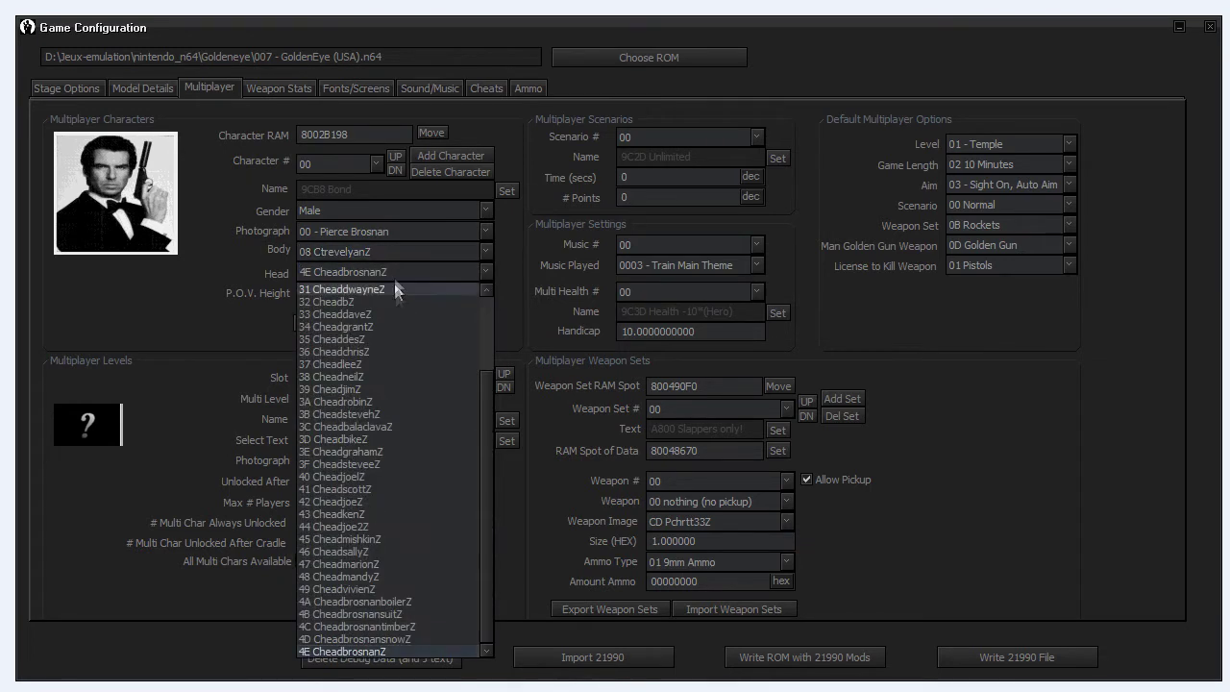
left_click(430, 397)
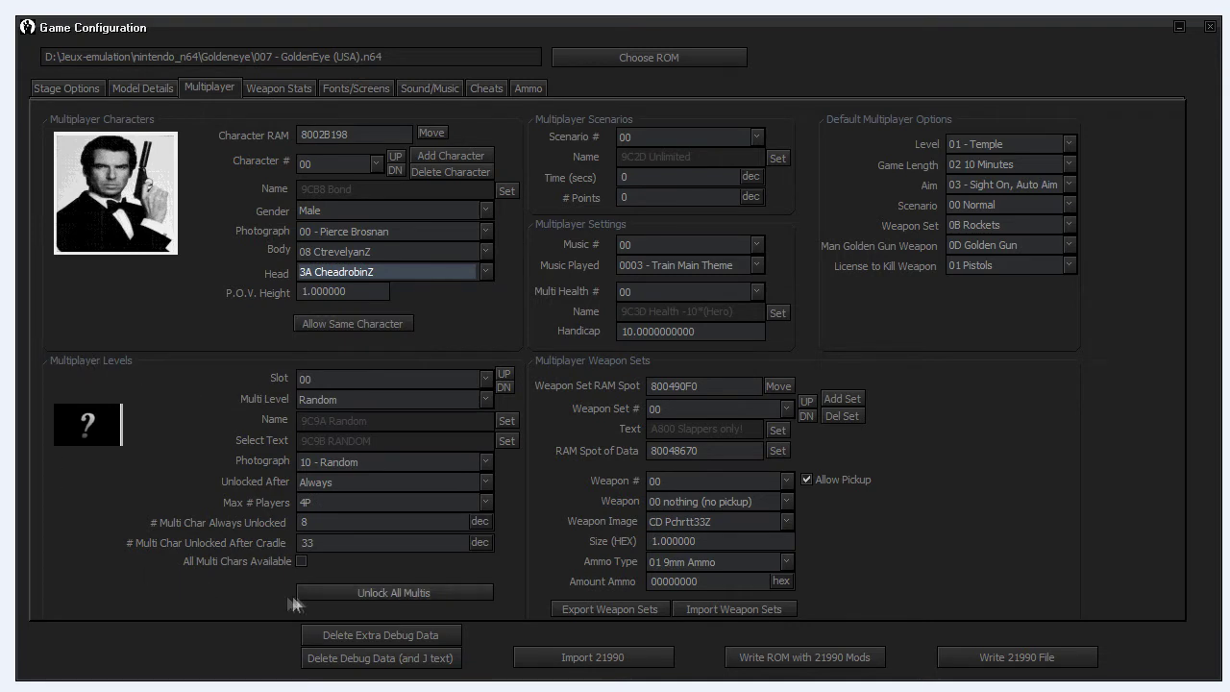
Step: Display multiplayer level slot 04 and examine the choices for its unlock condition and maximum number of players
left_click(366, 377)
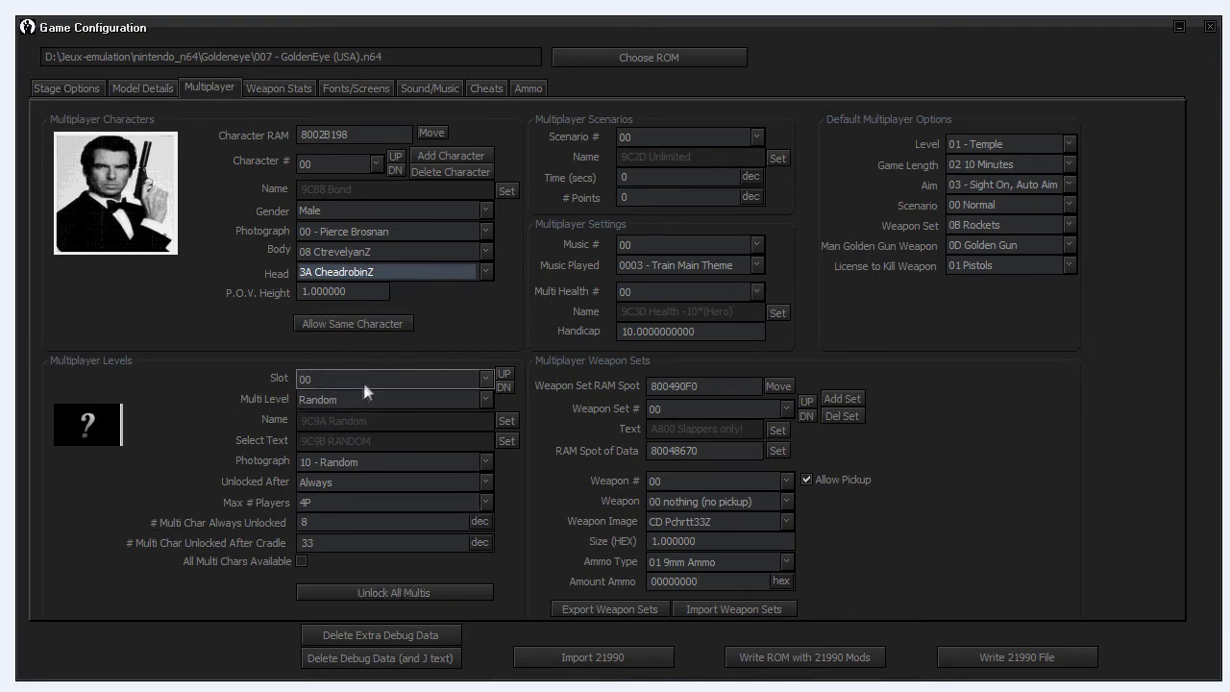
left_click(366, 376)
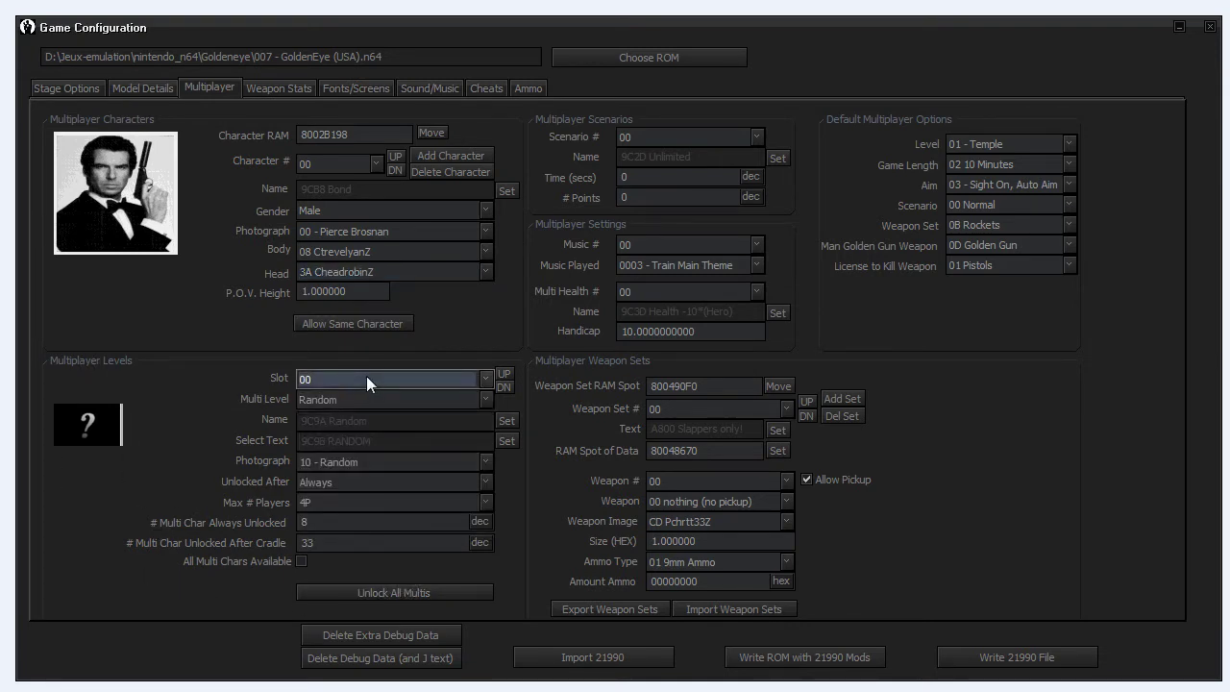
left_click(366, 376)
left_click(367, 441)
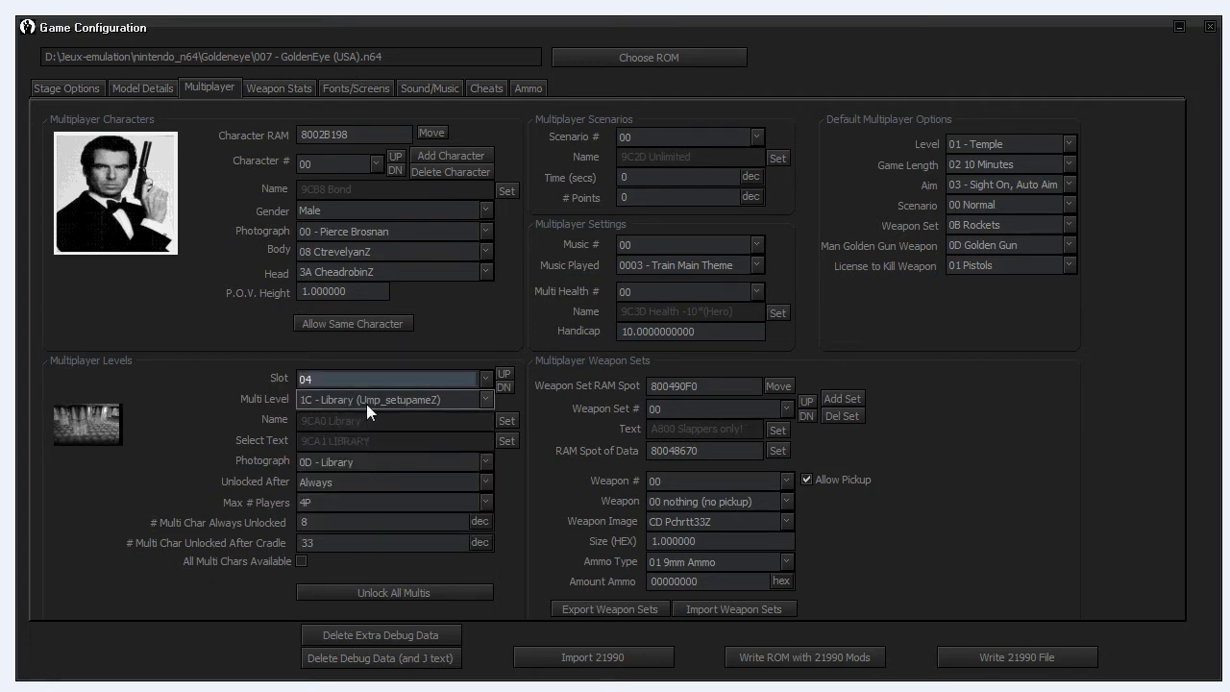
left_click(343, 492)
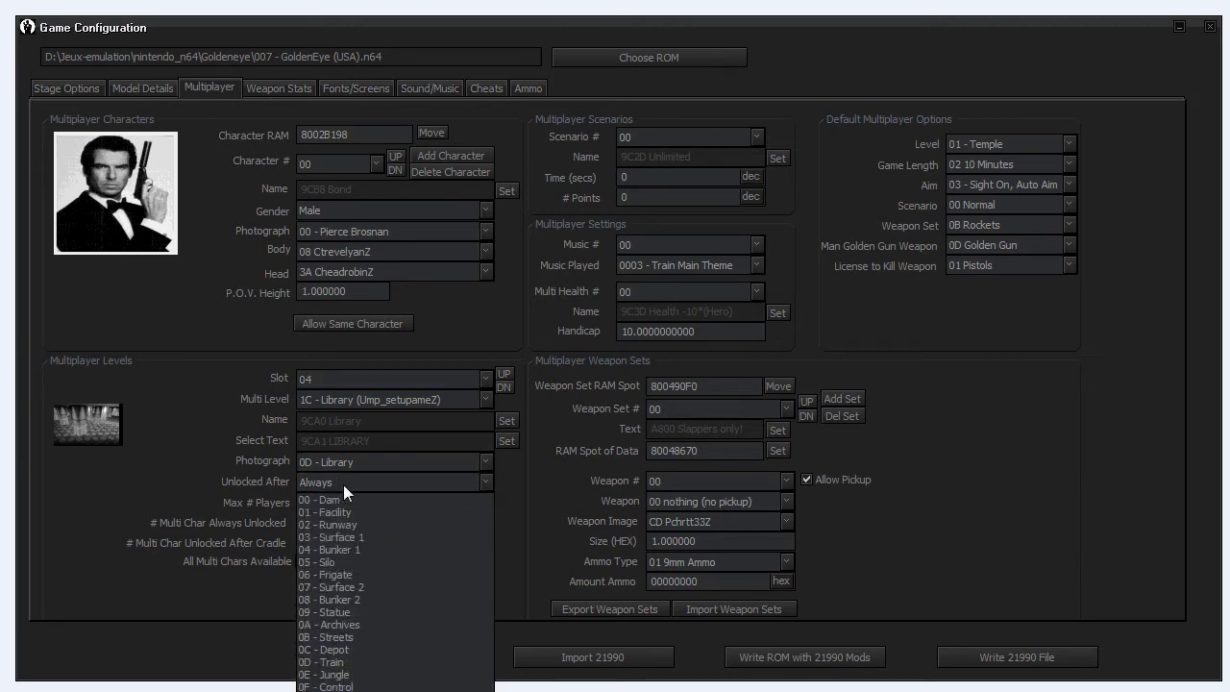
left_click(343, 485)
left_click(343, 500)
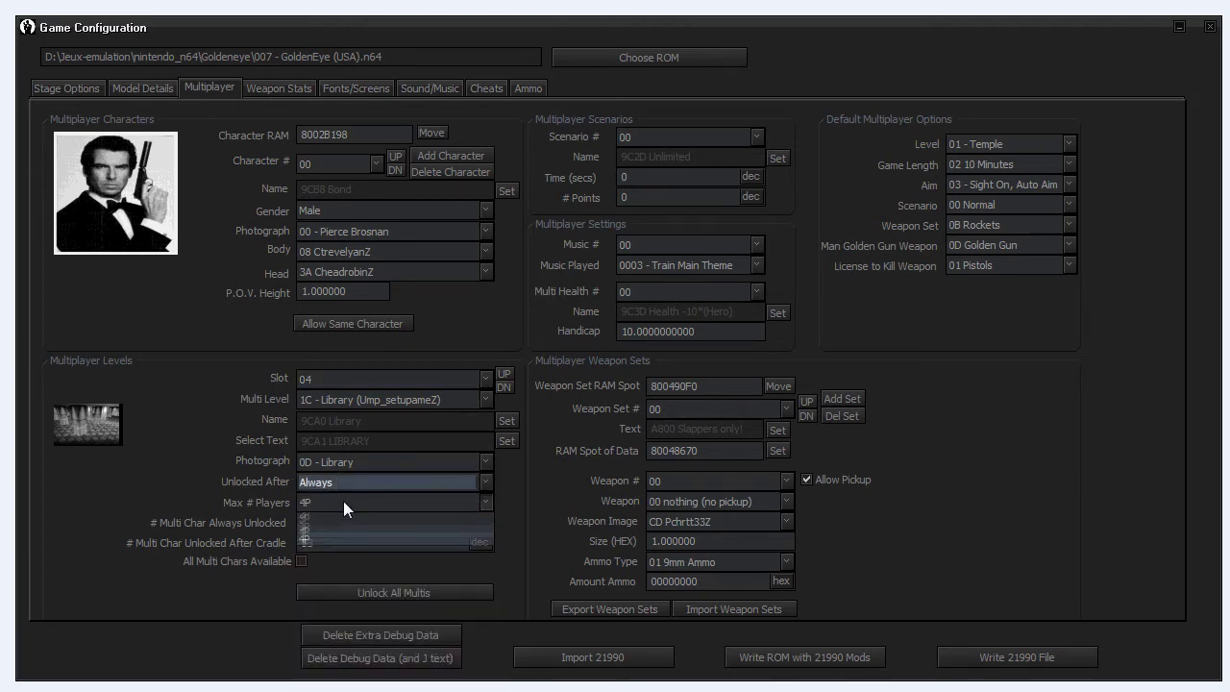
left_click(343, 500)
Step: Try 19 - Basement, 15 - Cradle and 0C - Egypt as the multi level of slot 04
left_click(357, 401)
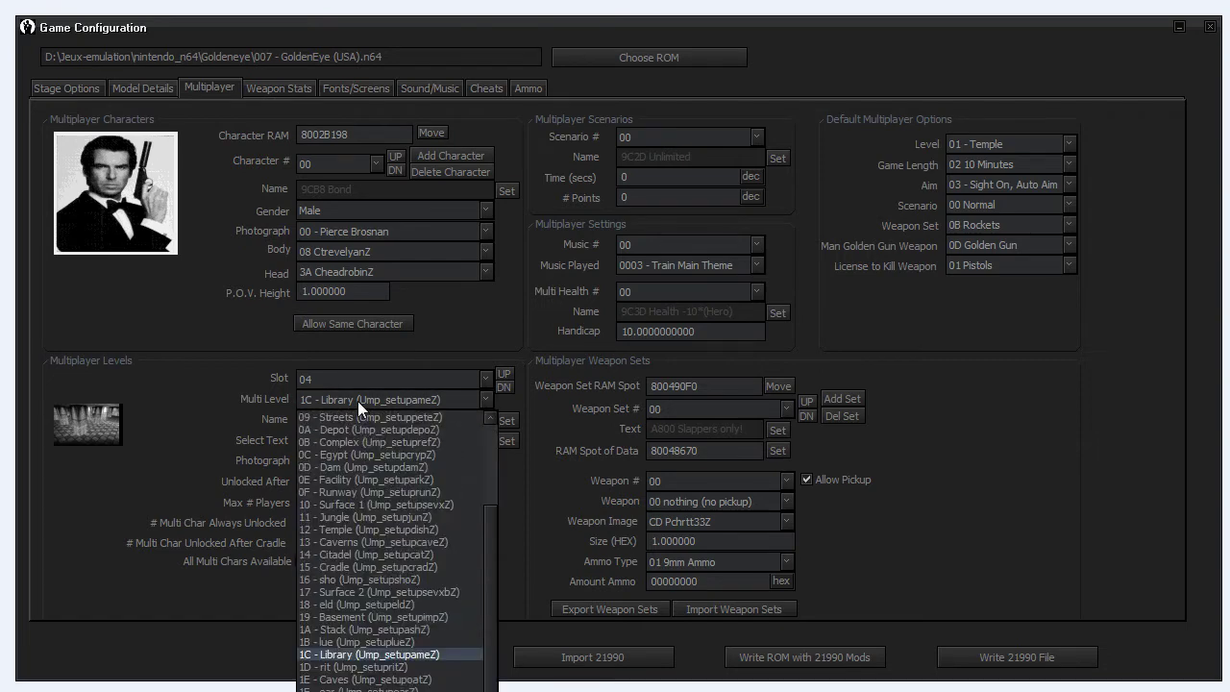
left_click(374, 618)
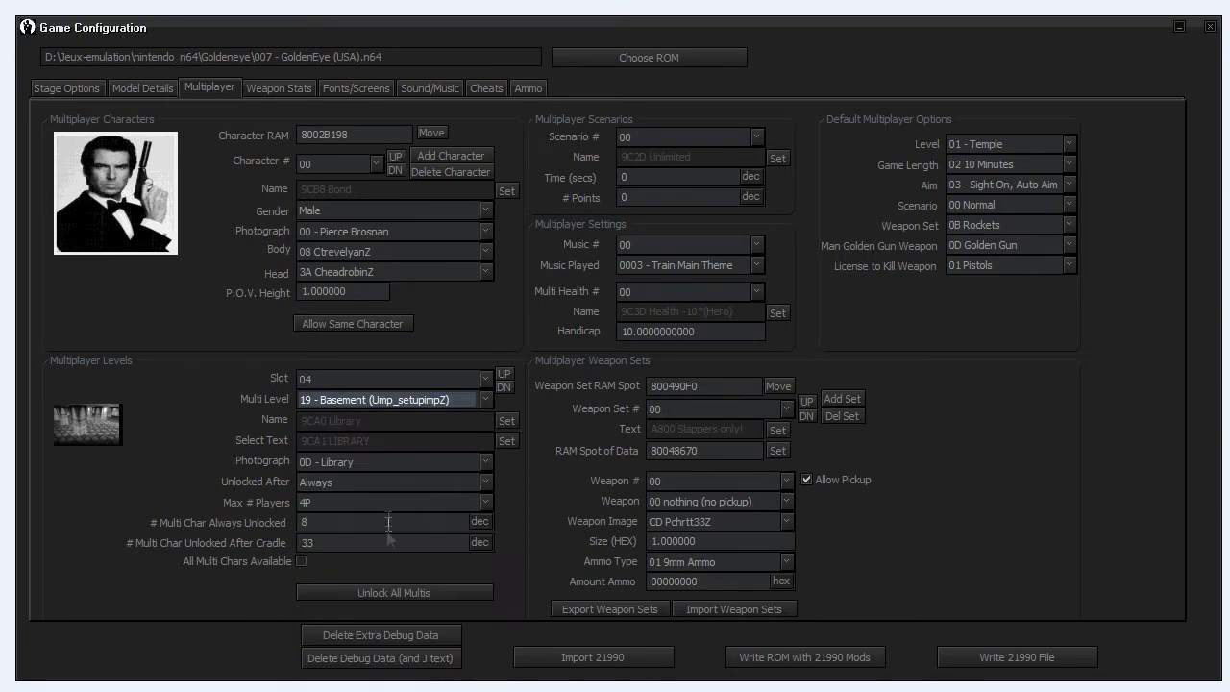
left_click(376, 405)
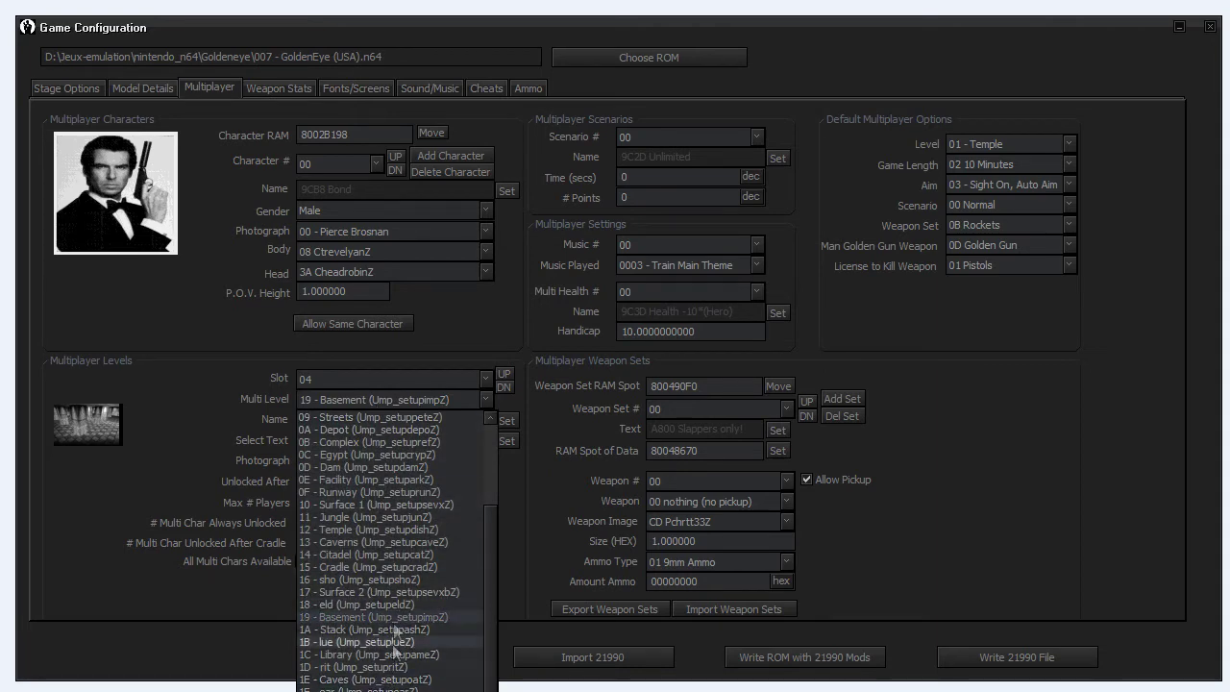
scroll(394, 615, "up", 2)
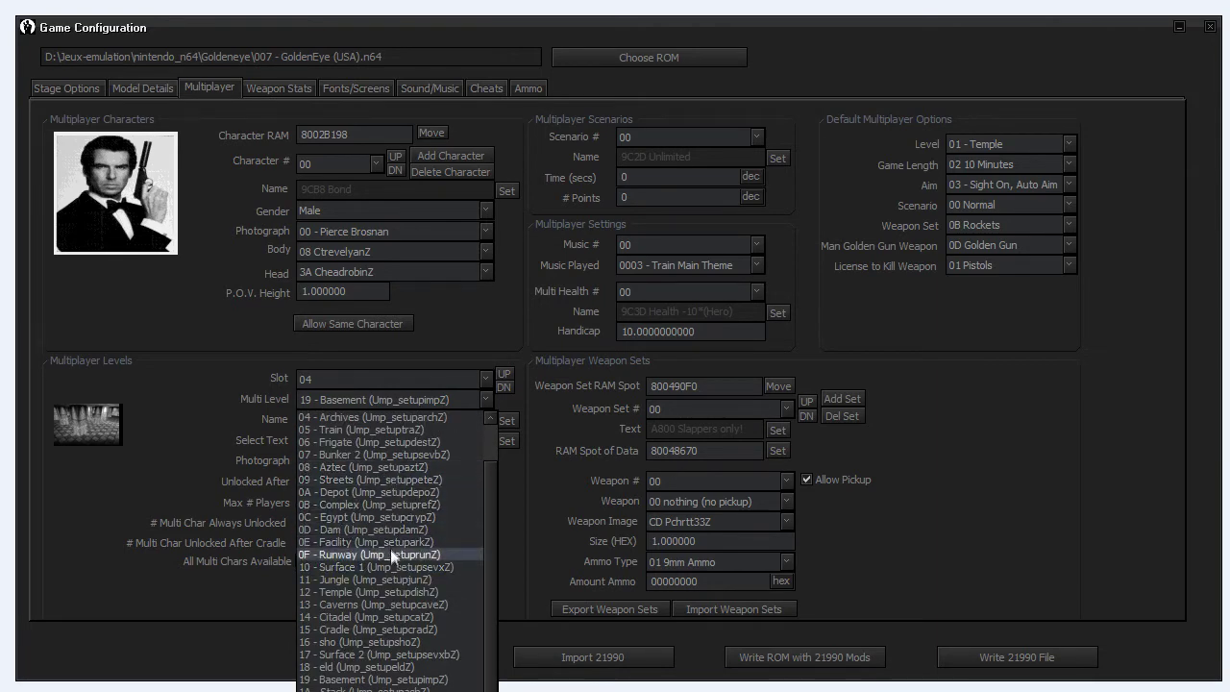
left_click(379, 626)
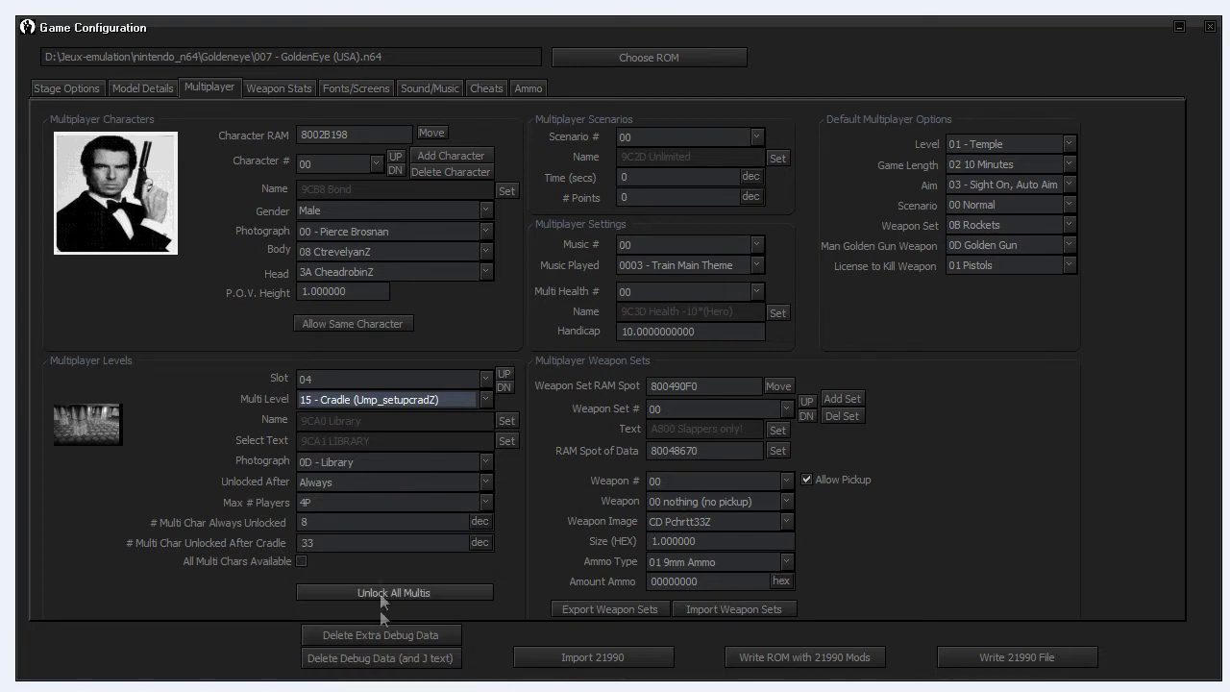
left_click(367, 398)
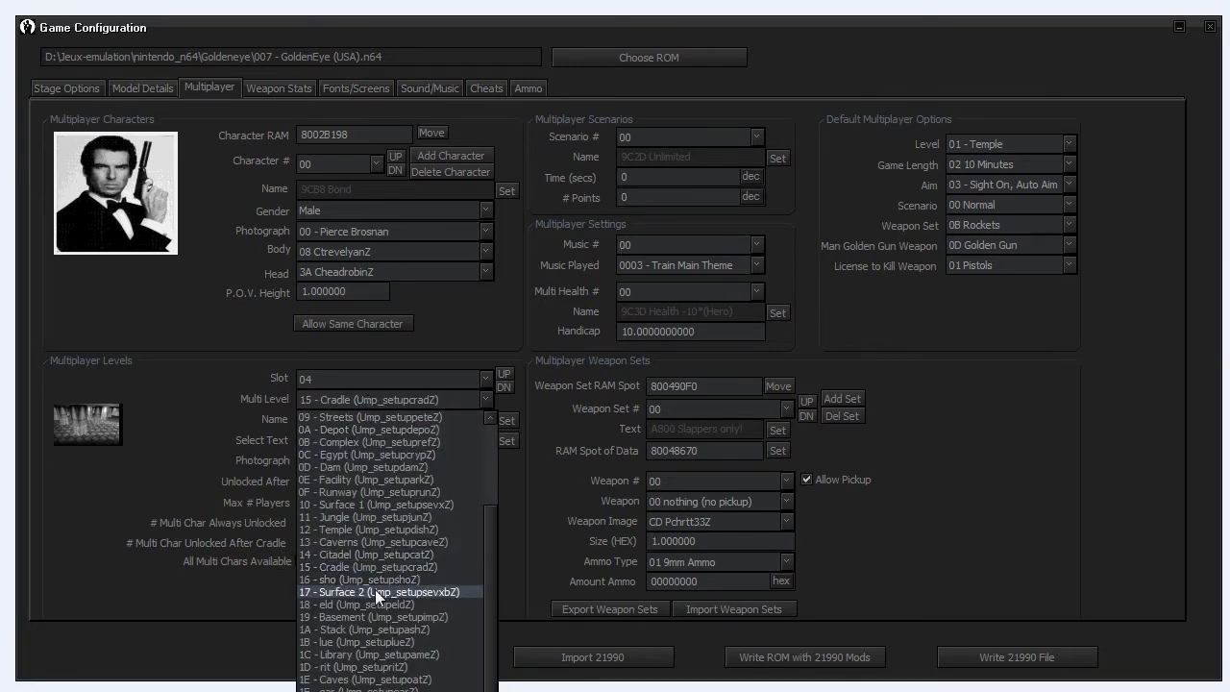
scroll(375, 589, "up", 3)
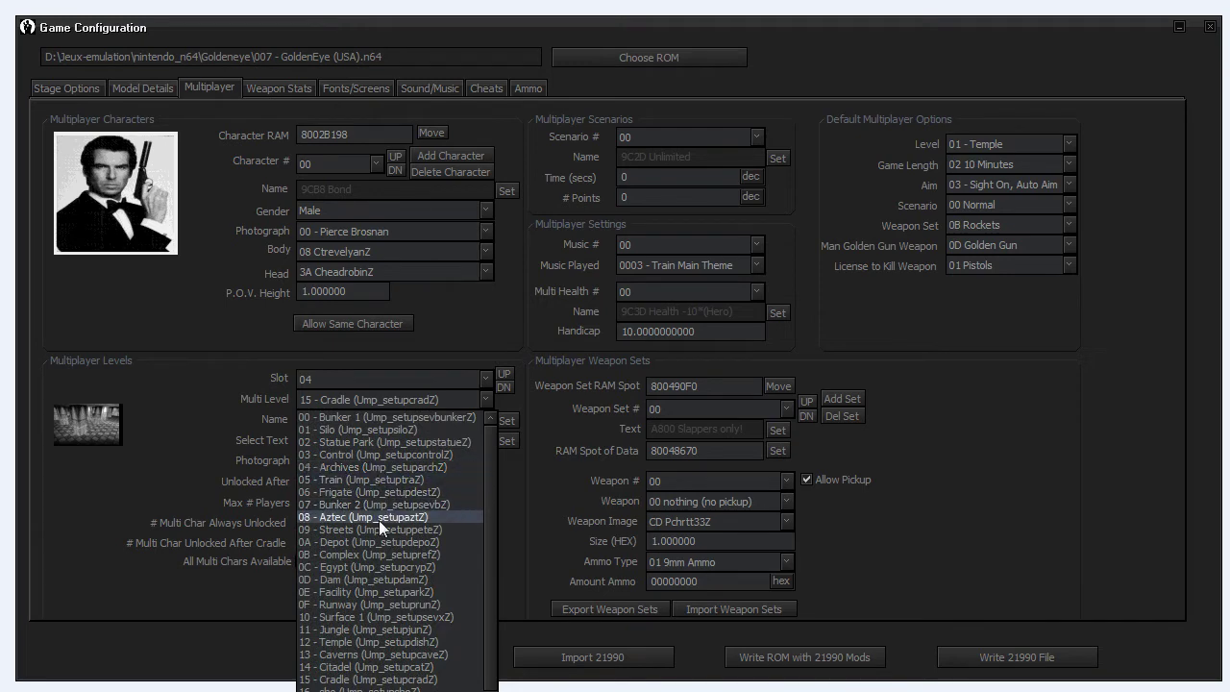
left_click(367, 567)
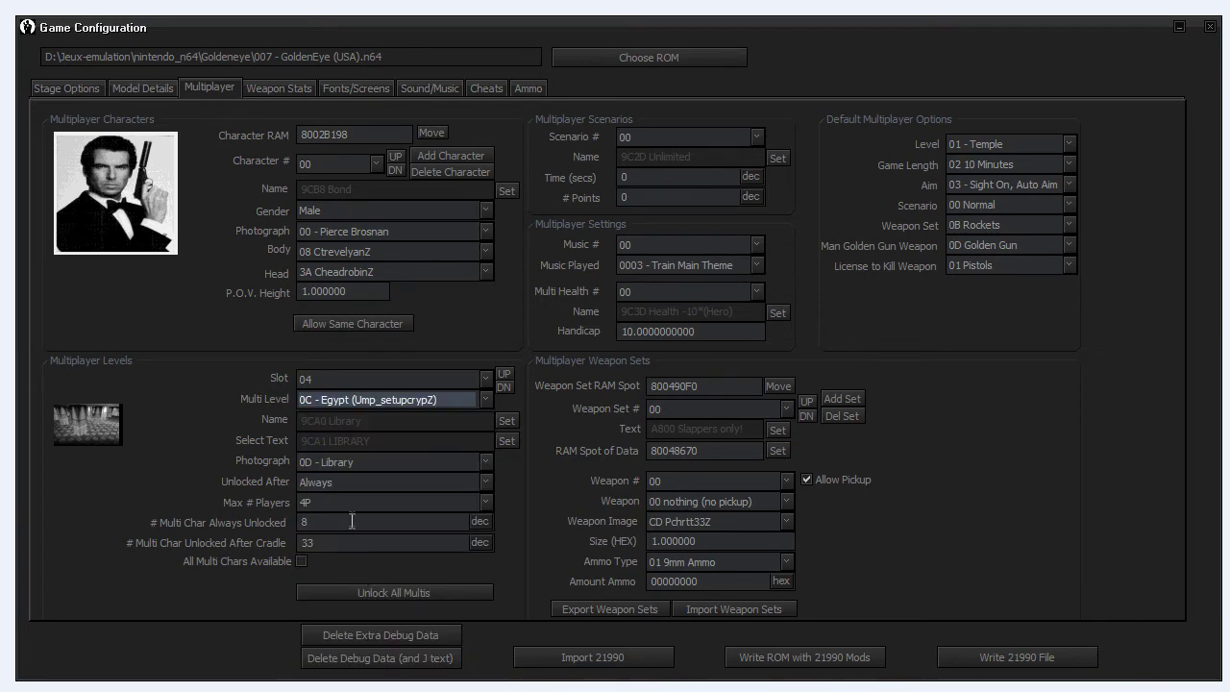
Step: Set slot 04's multi level to 0E - Facility and check its maximum player choices
left_click(371, 397)
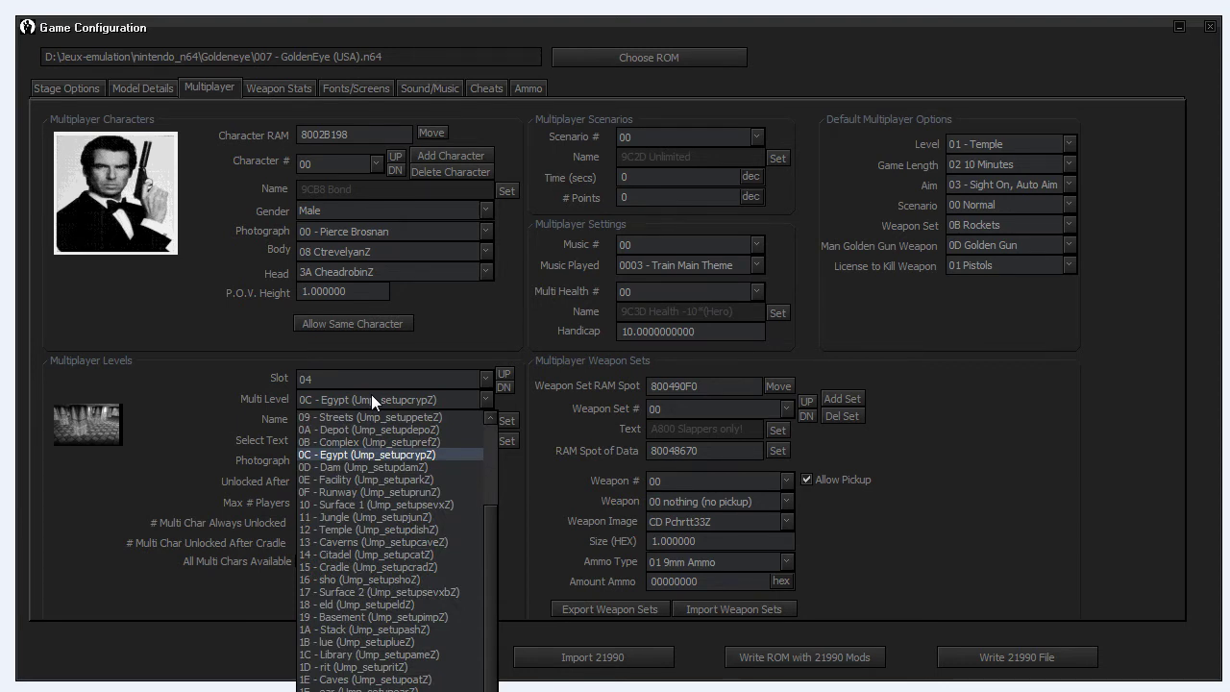
left_click(378, 479)
left_click(384, 500)
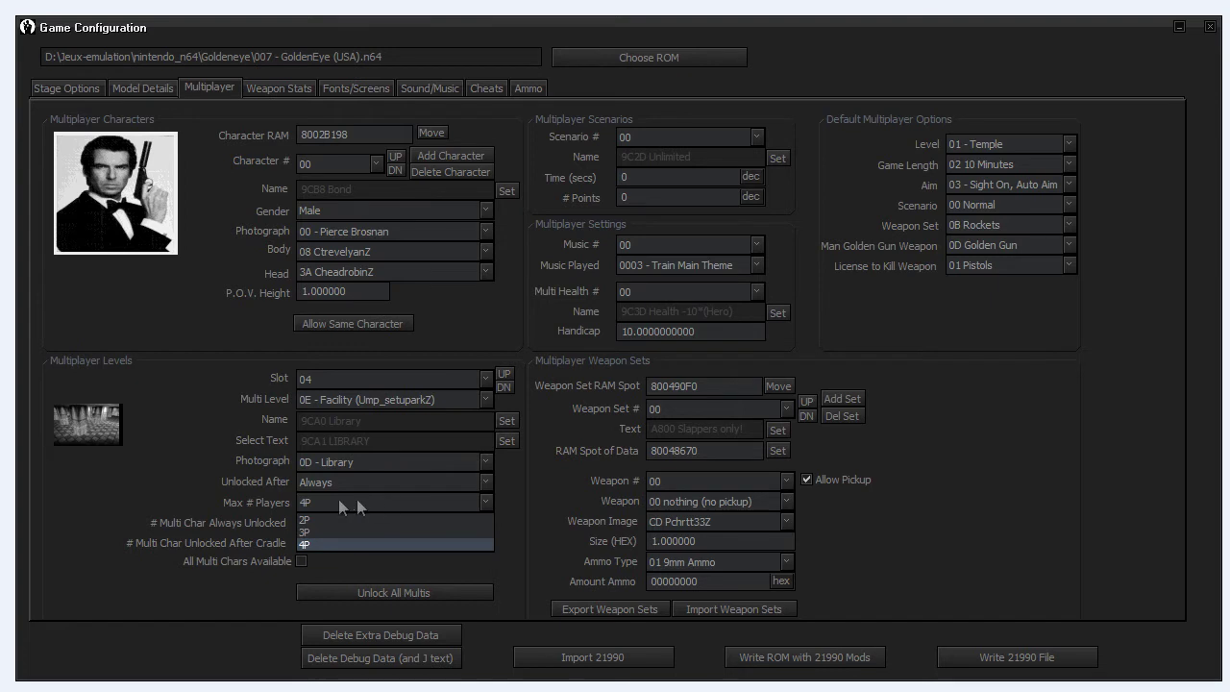
left_click(273, 507)
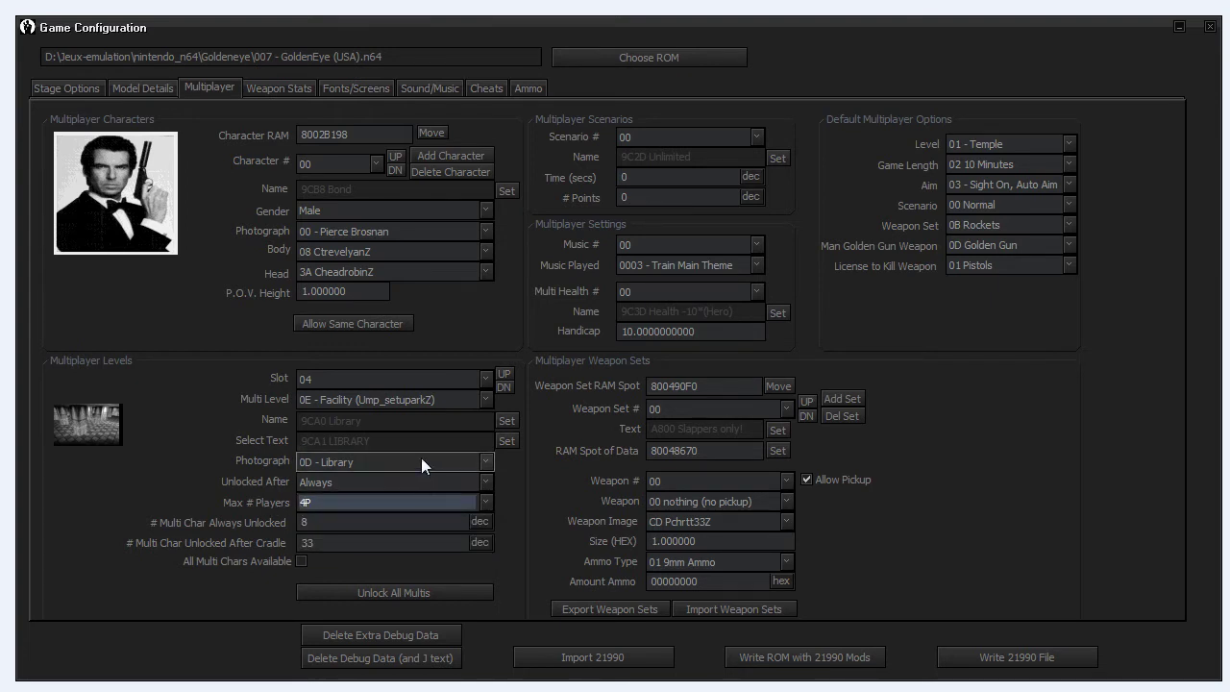
left_click(408, 542)
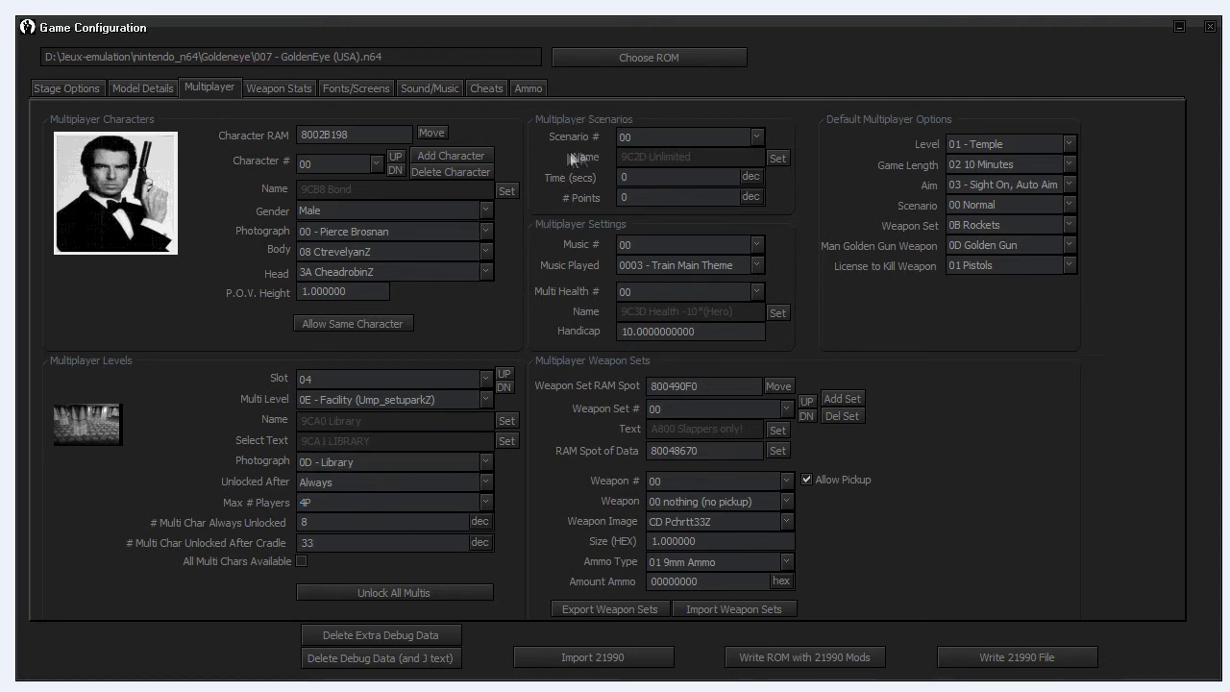
Step: Inspect the name, time and points of multiplayer scenarios 02, 03 and 04
left_click(715, 136)
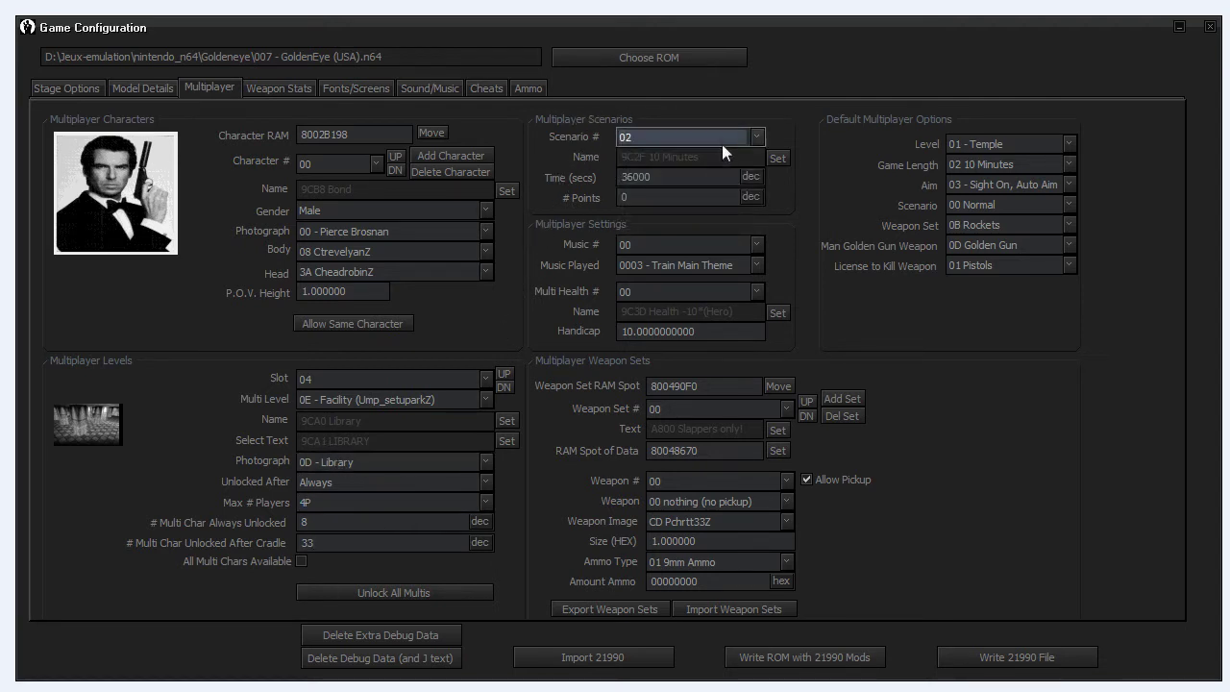
left_click(723, 144)
left_click(723, 191)
left_click(725, 139)
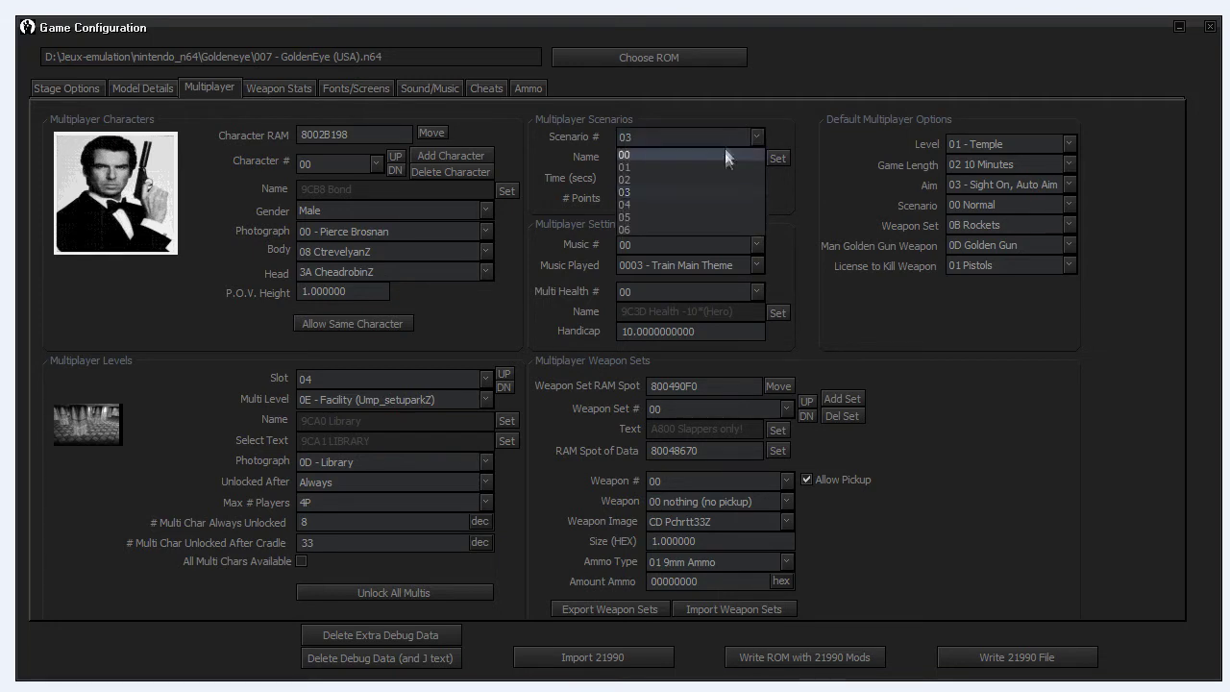
left_click(716, 204)
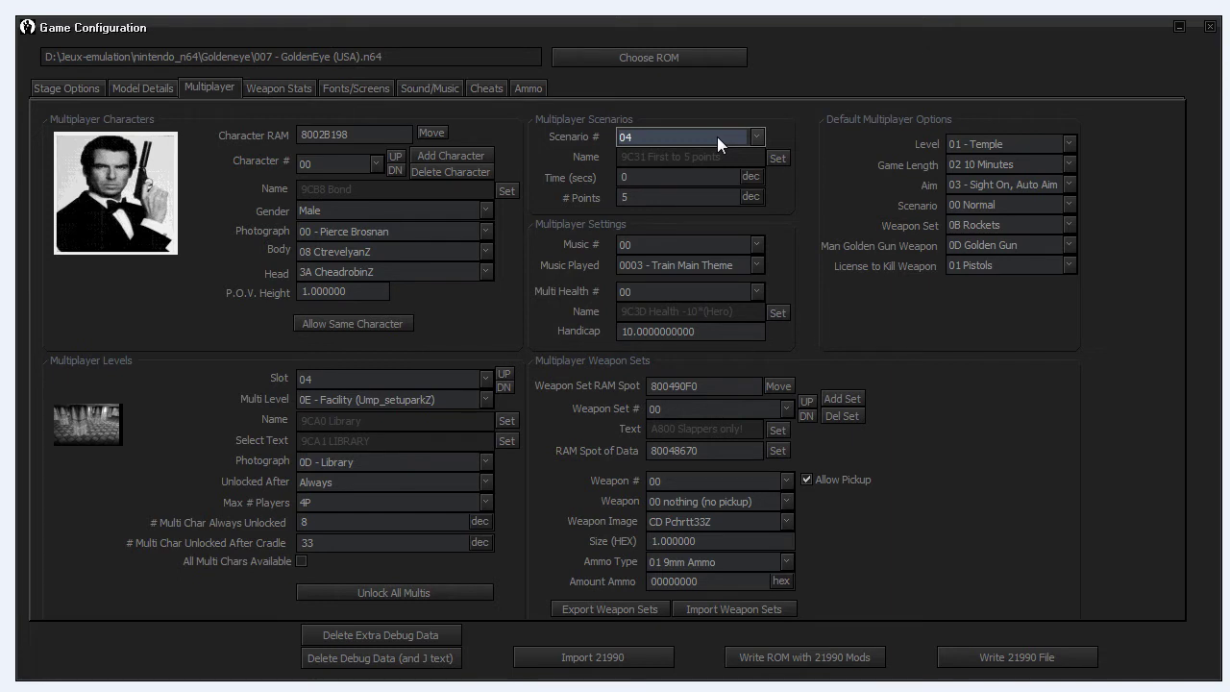
Step: Display the theme played for music entry 04 in the multiplayer settings
left_click(717, 241)
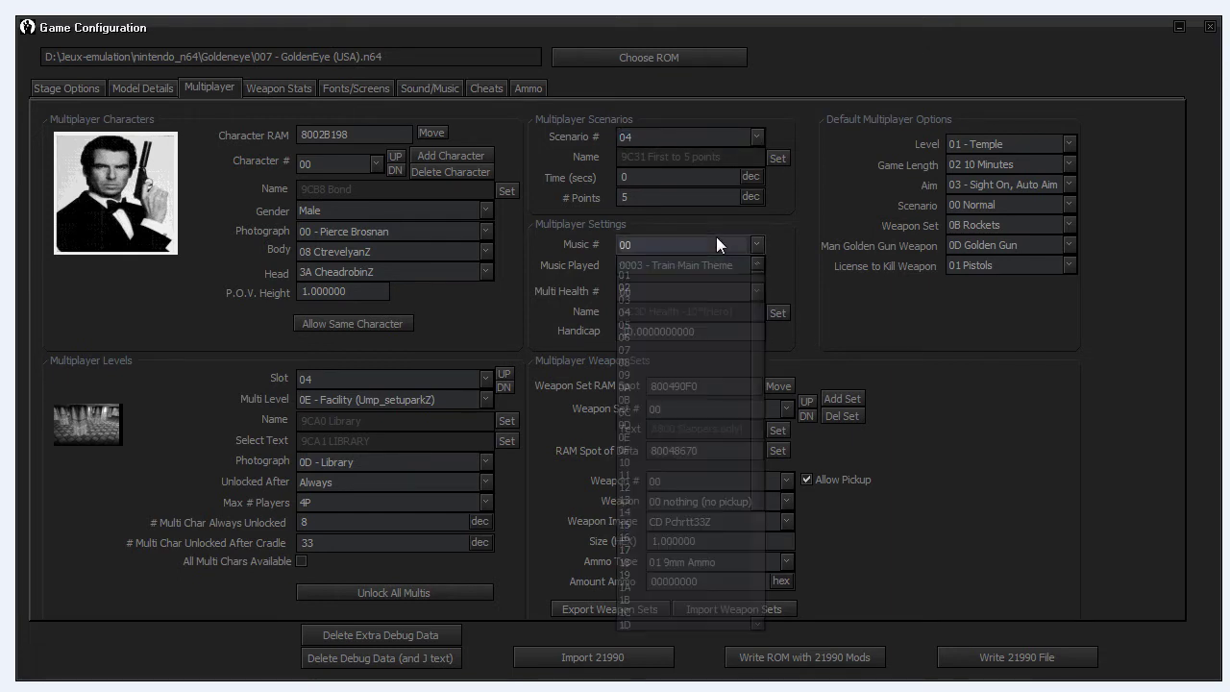
left_click(716, 238)
left_click(724, 249)
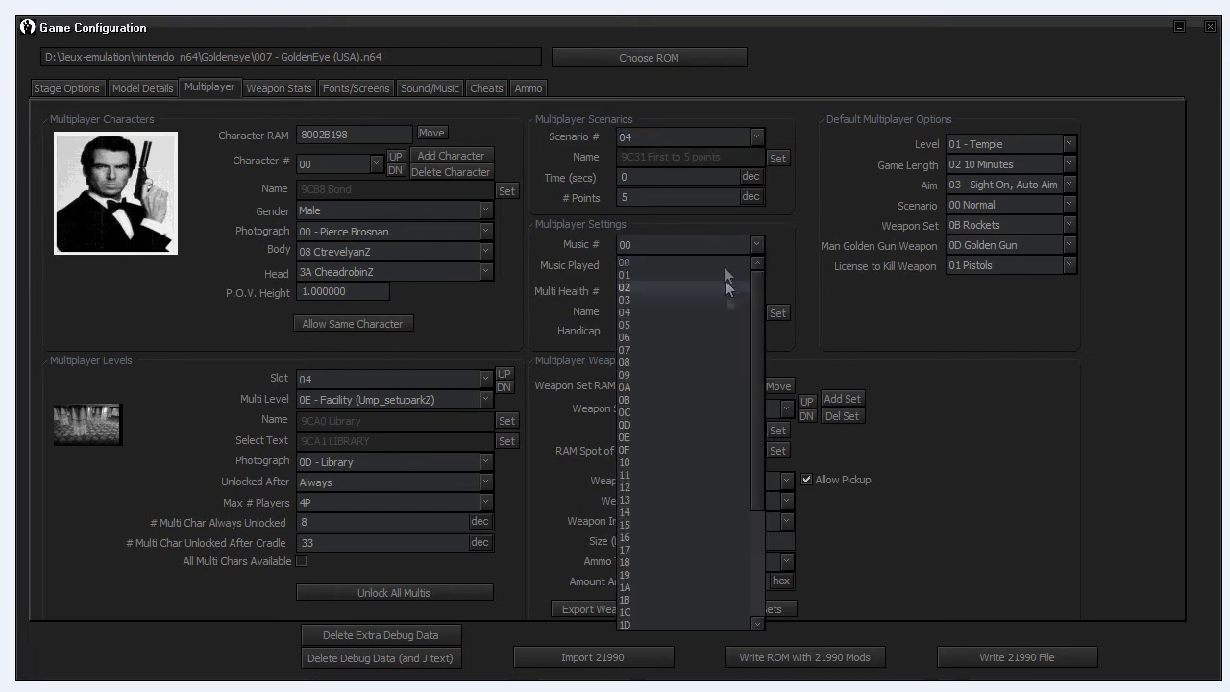
left_click(724, 266)
Step: Examine the handicap of multiplayer health entry 00 and display weapon set 04
left_click(733, 285)
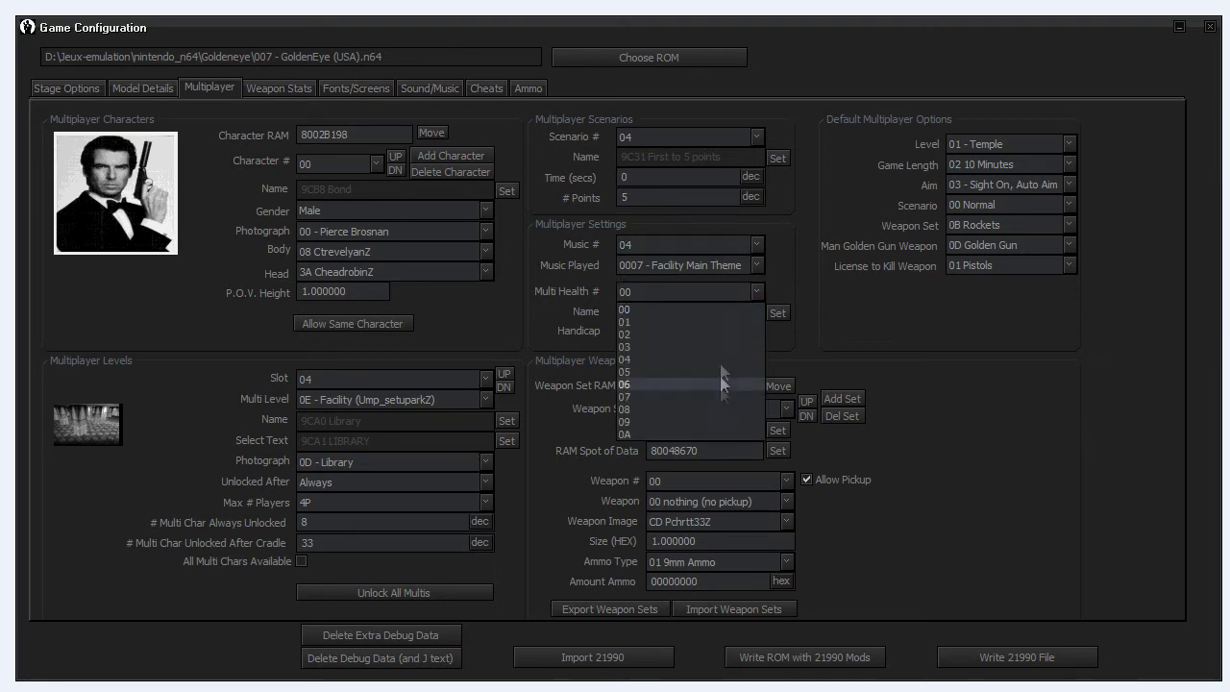
left_click(653, 309)
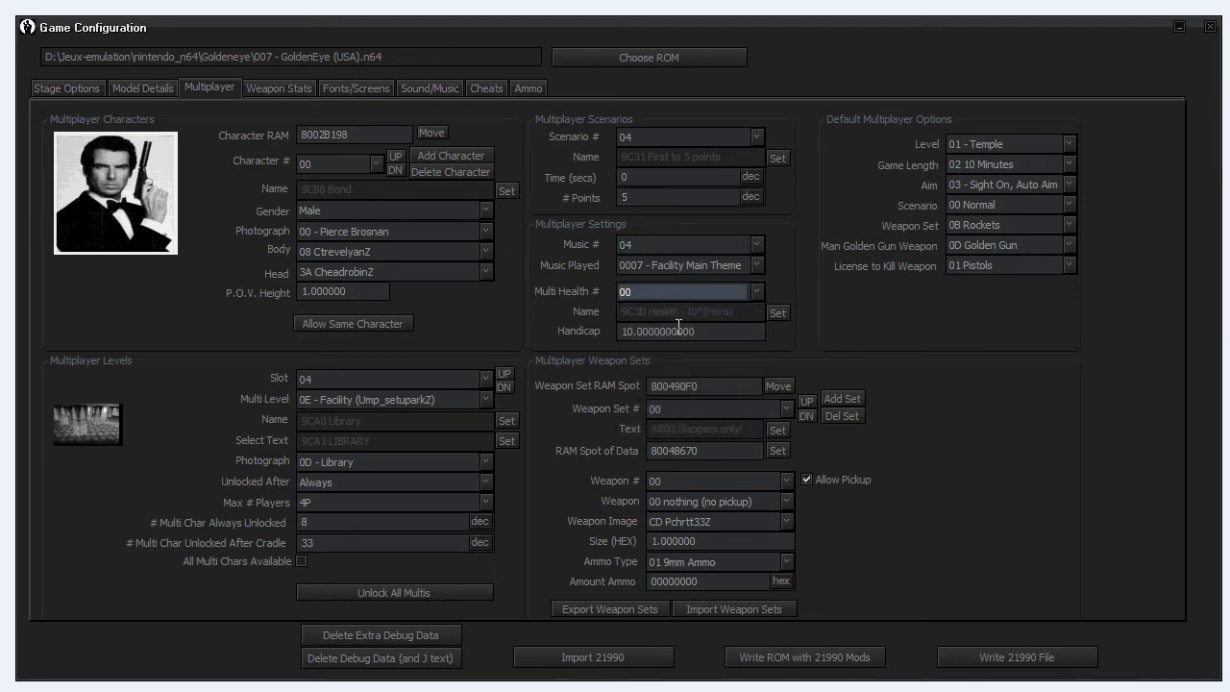
left_click_drag(721, 330, 571, 330)
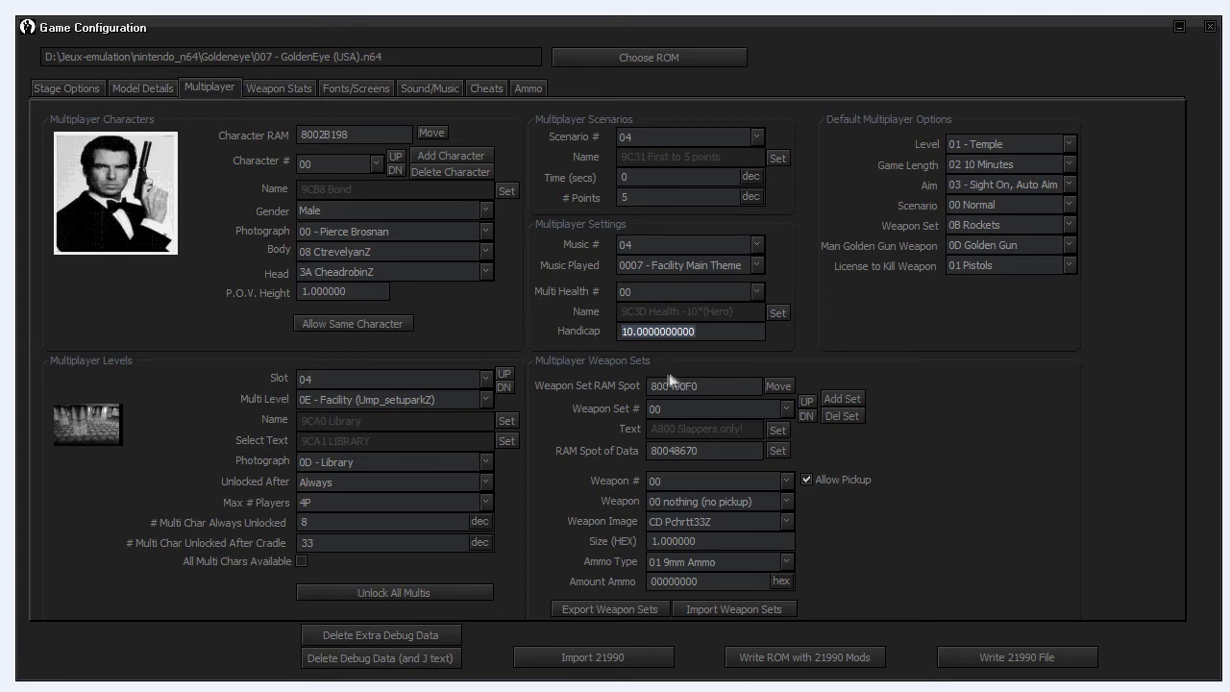
left_click(784, 407)
left_click(756, 476)
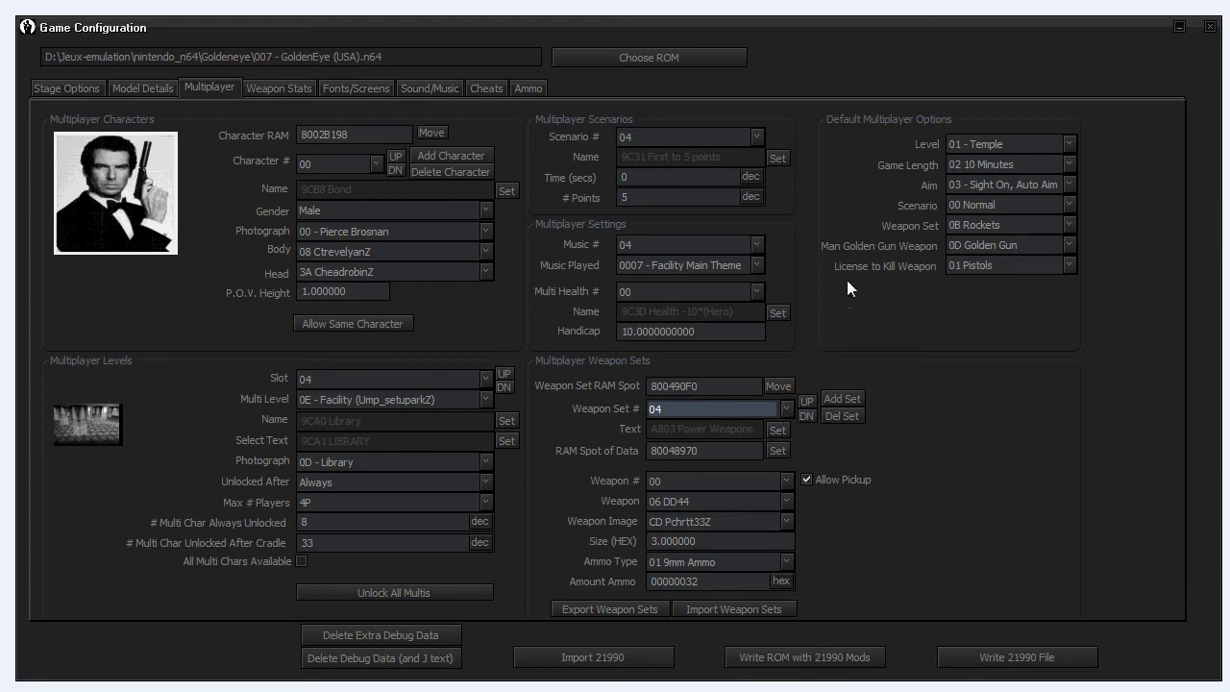
Step: Review the default multiplayer level choices and set the default game length to 01 5 Minutes
left_click(1023, 140)
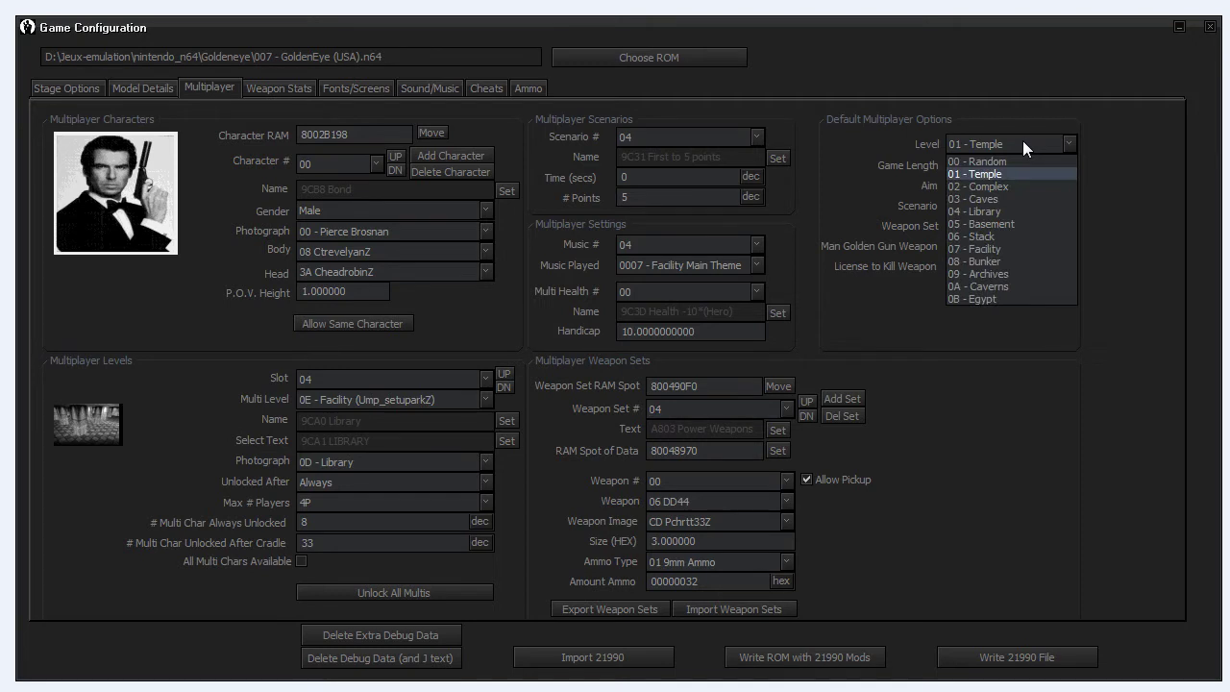
left_click(1023, 140)
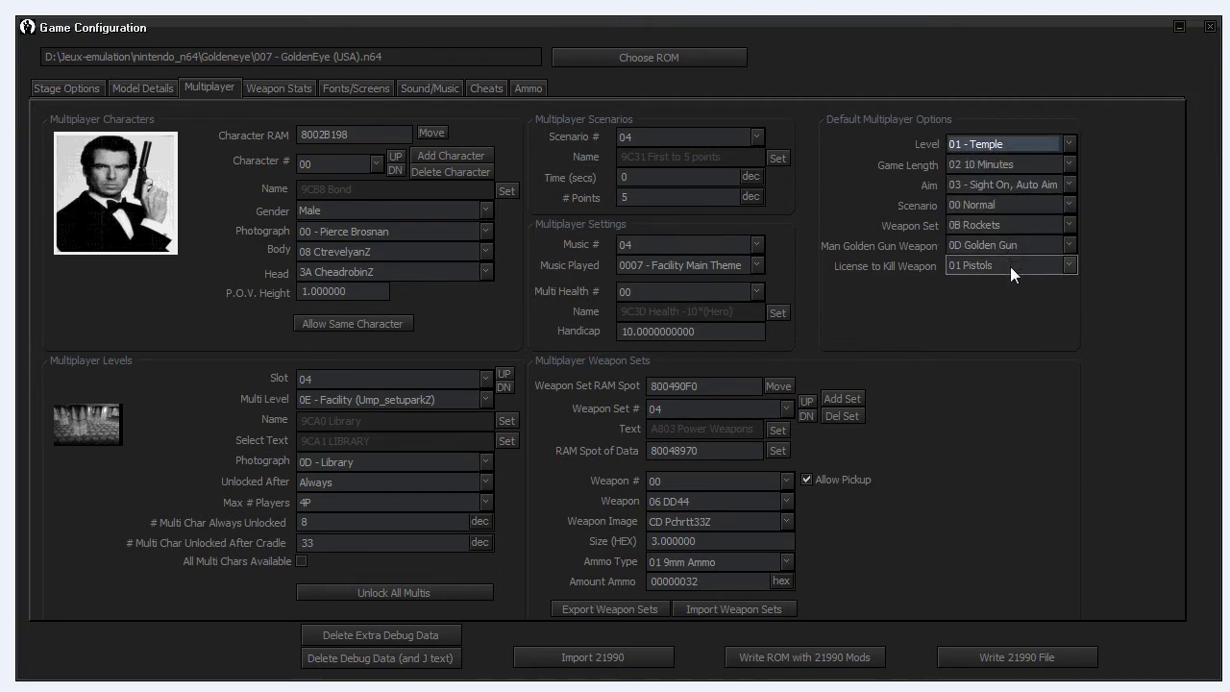
left_click(980, 169)
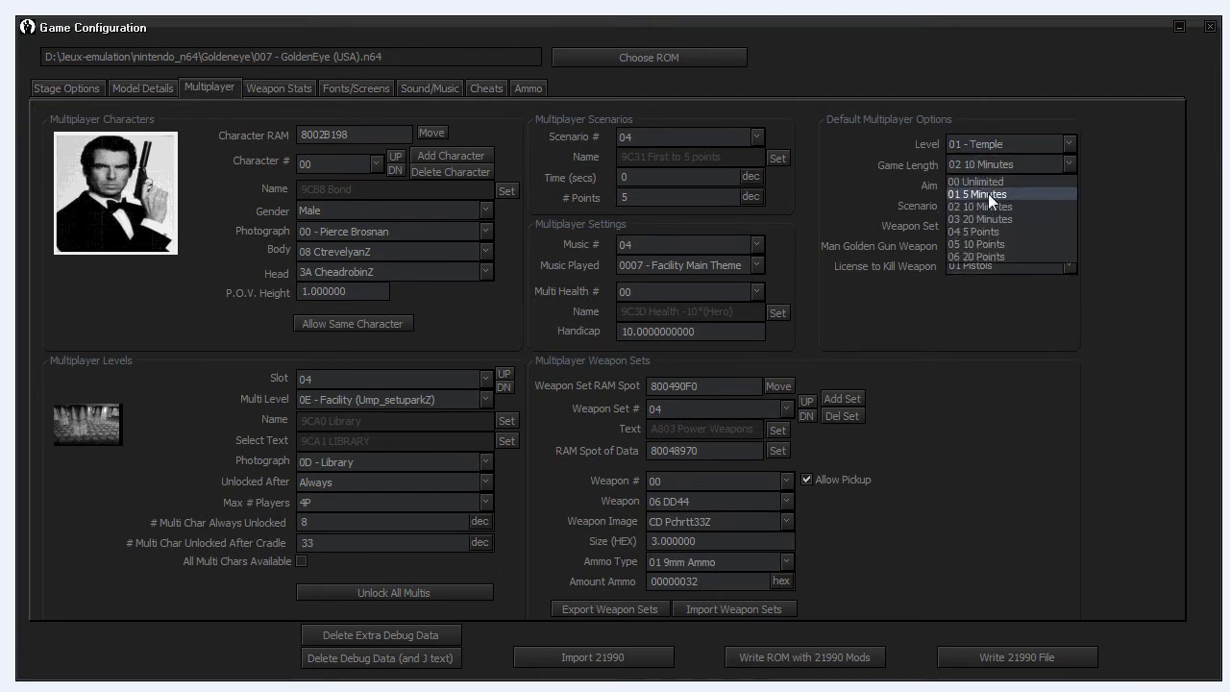
left_click(987, 193)
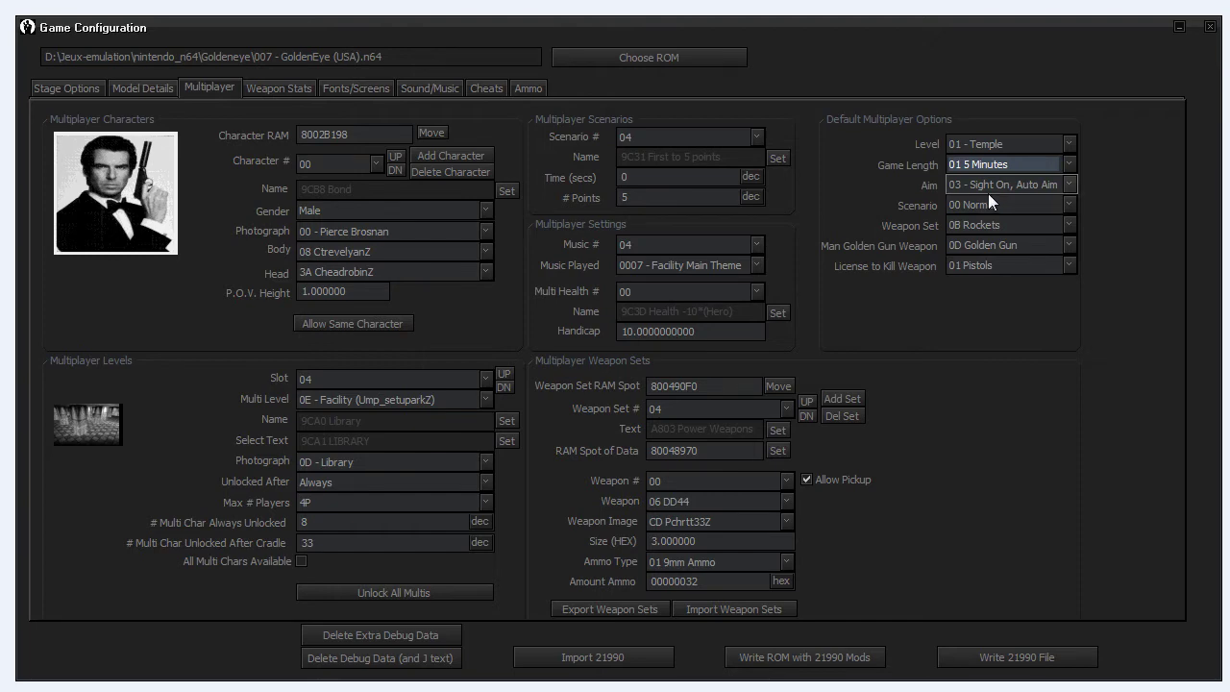
Step: Display the weapon stats of gun 07 Klobb and examine its destruction amount
left_click(257, 88)
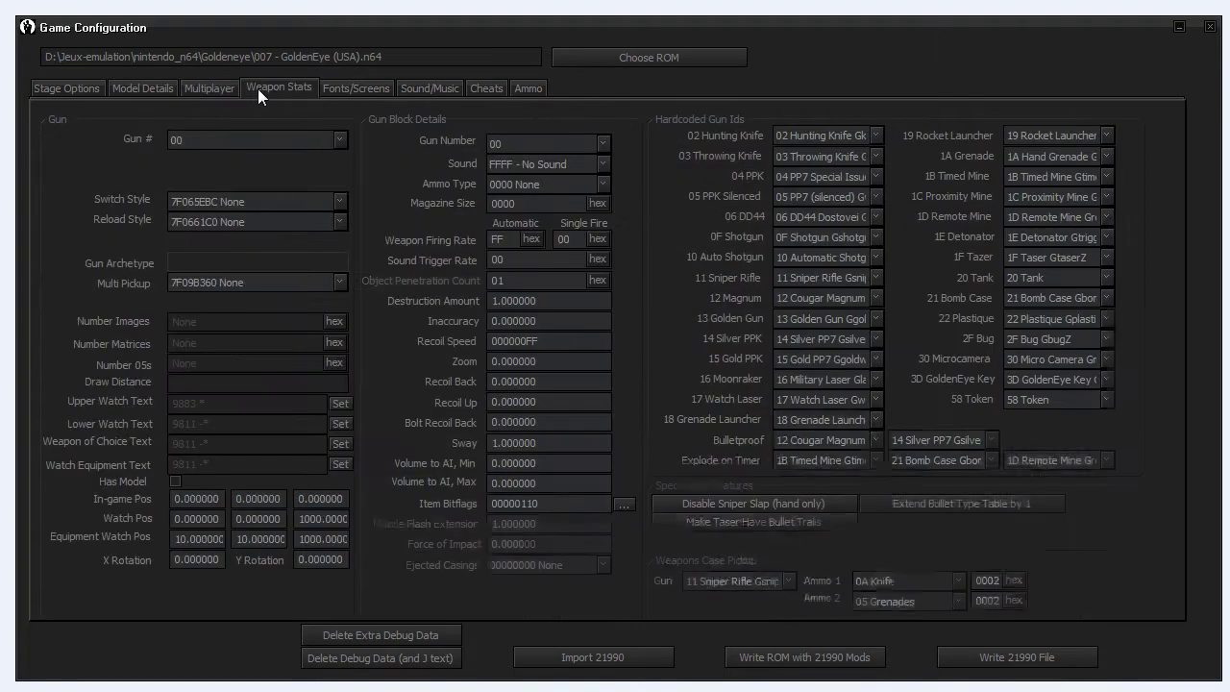
left_click(293, 139)
left_click(275, 246)
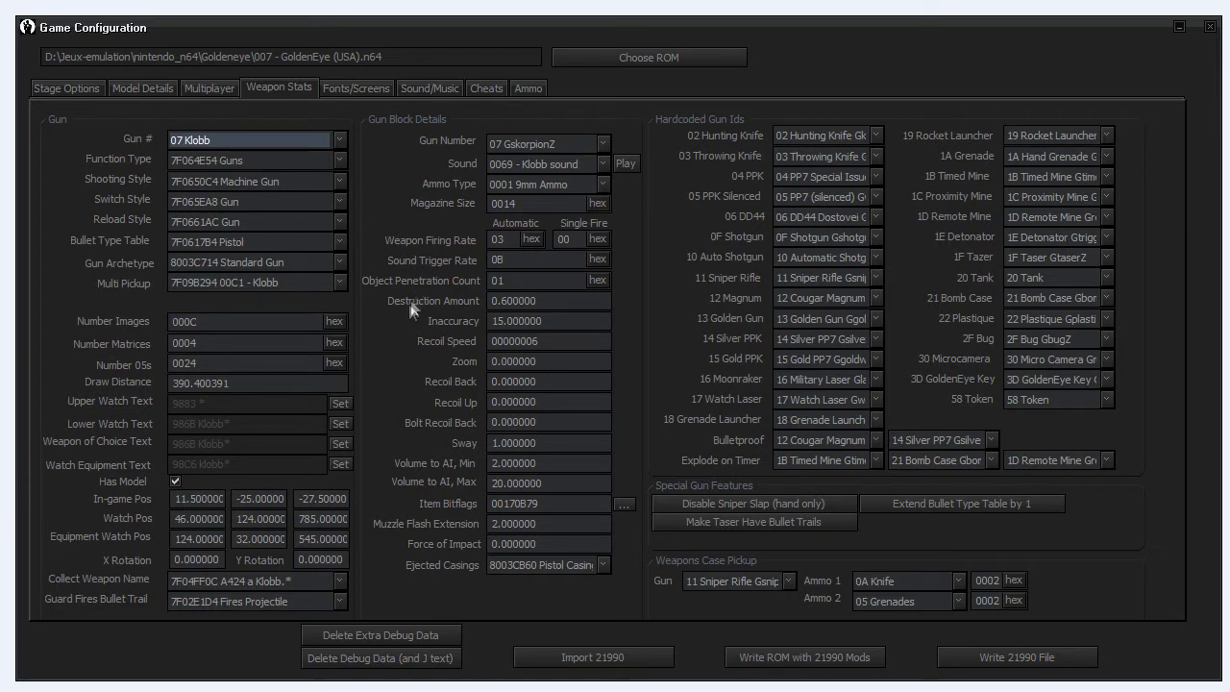
left_click(441, 296)
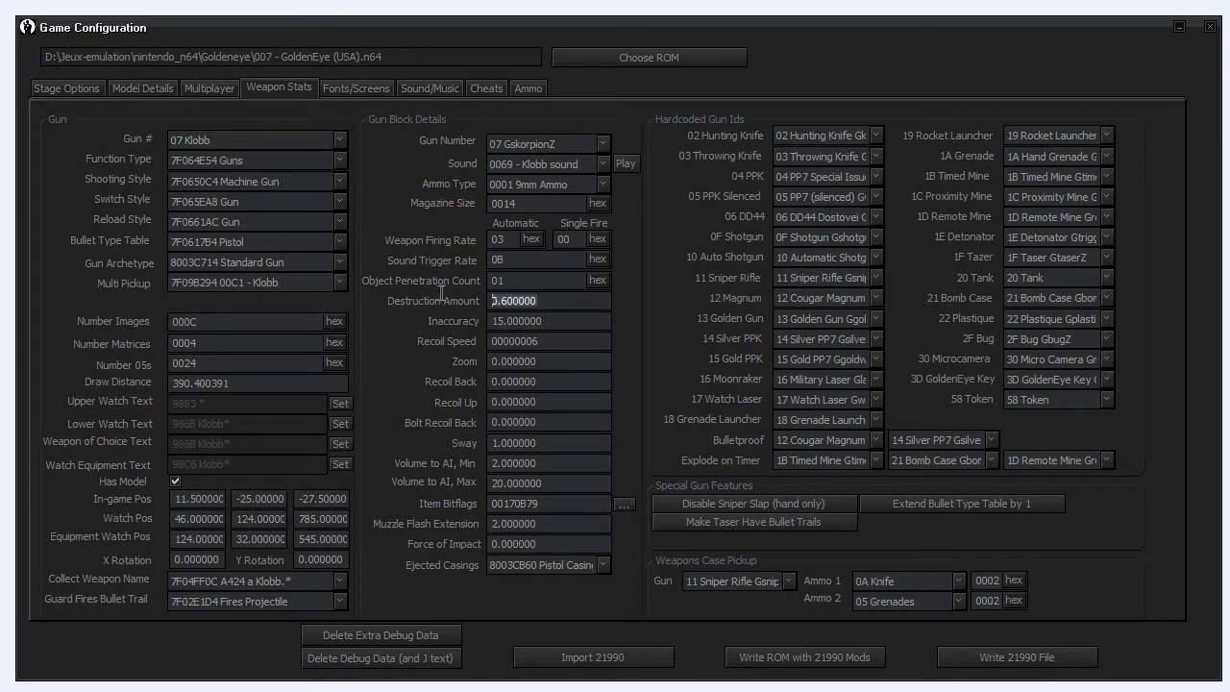
left_click(503, 301)
Step: Display the stats of gun 0A D5K Deutsche and examine its destruction amount
left_click(231, 140)
left_click(239, 191)
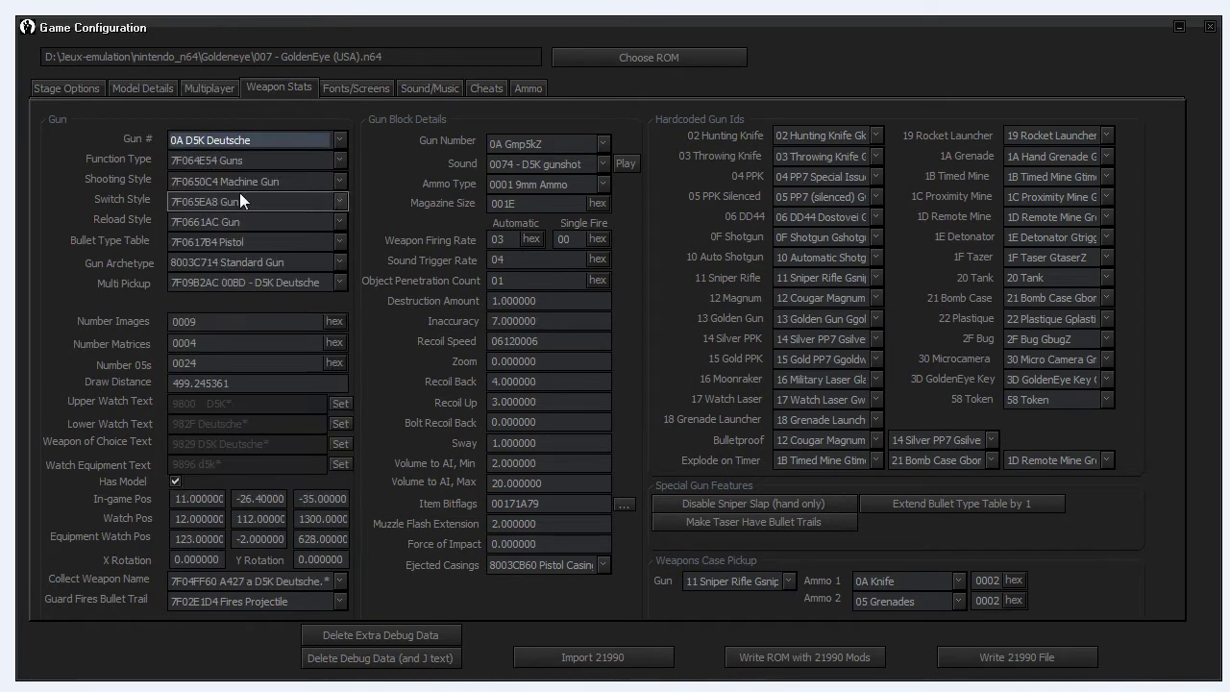
left_click(442, 296)
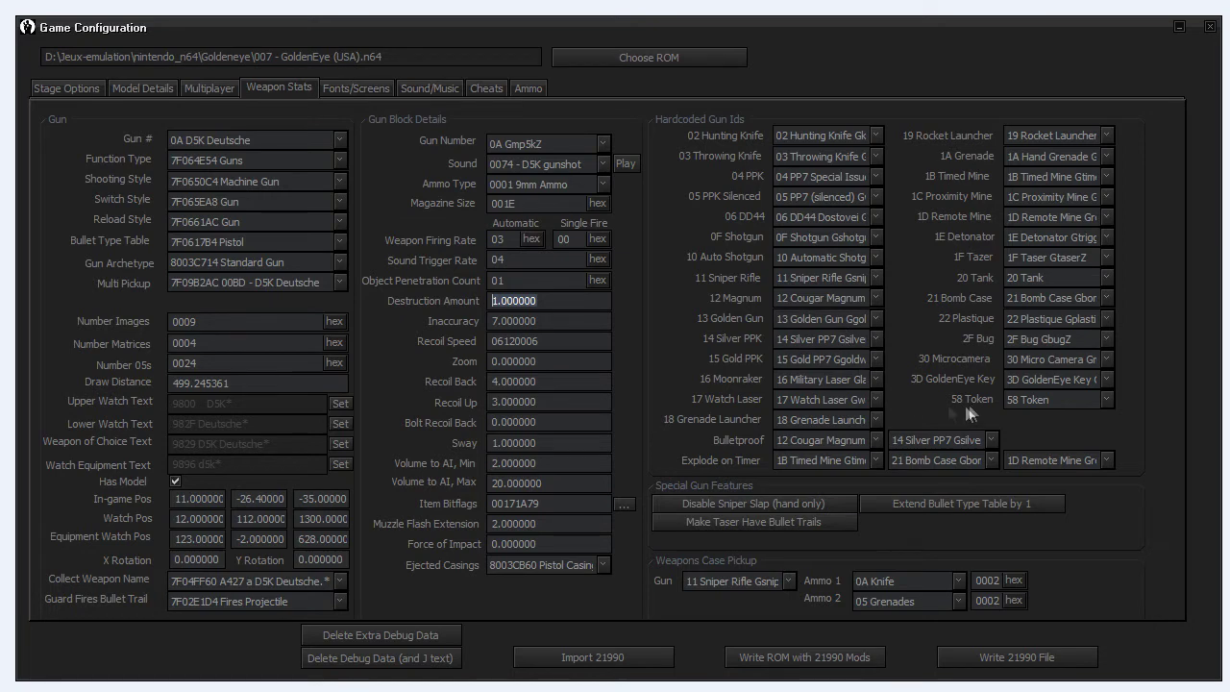
Step: Browse the font glyphs and inspect the size and offsets of individual characters, including the big U, j and s
left_click(356, 91)
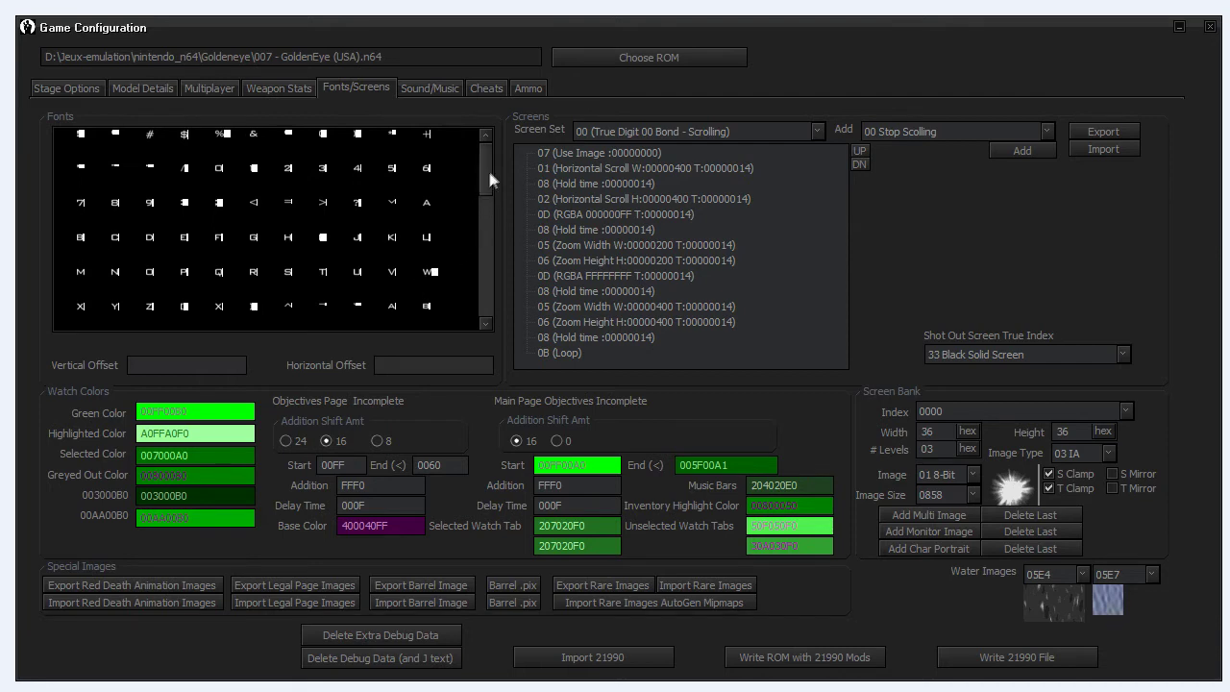
scroll(480, 192, "down", 3)
left_click(348, 214)
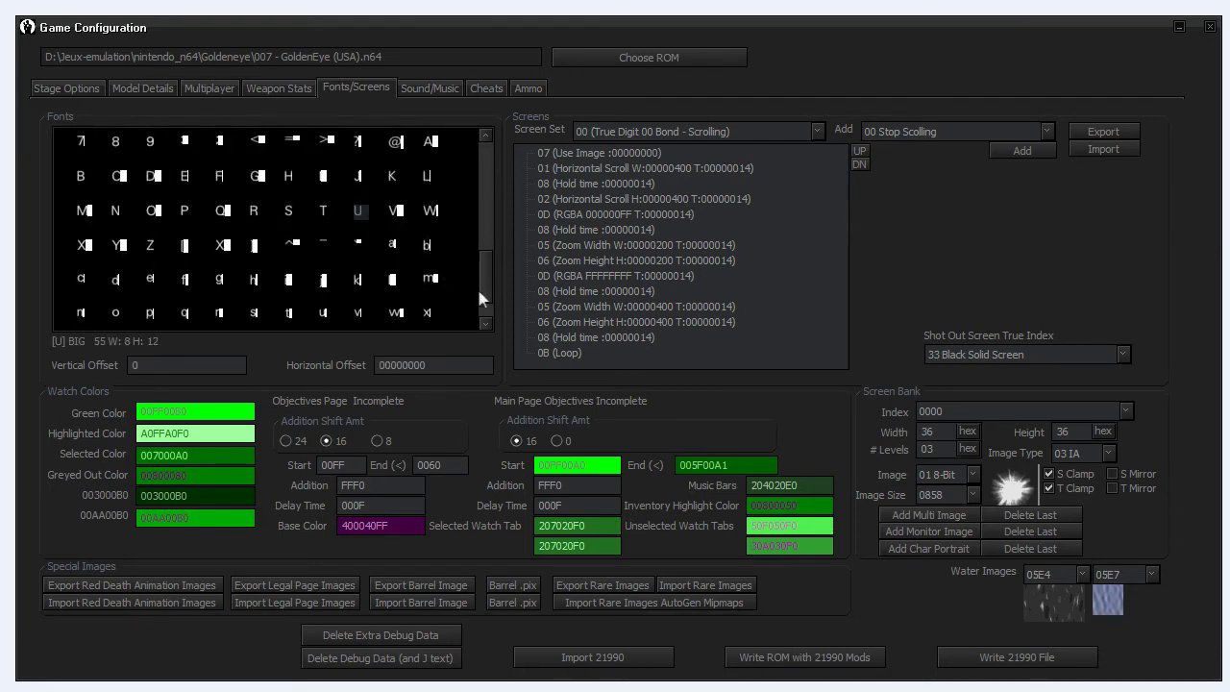
left_click_drag(485, 286, 484, 316)
left_click(315, 253)
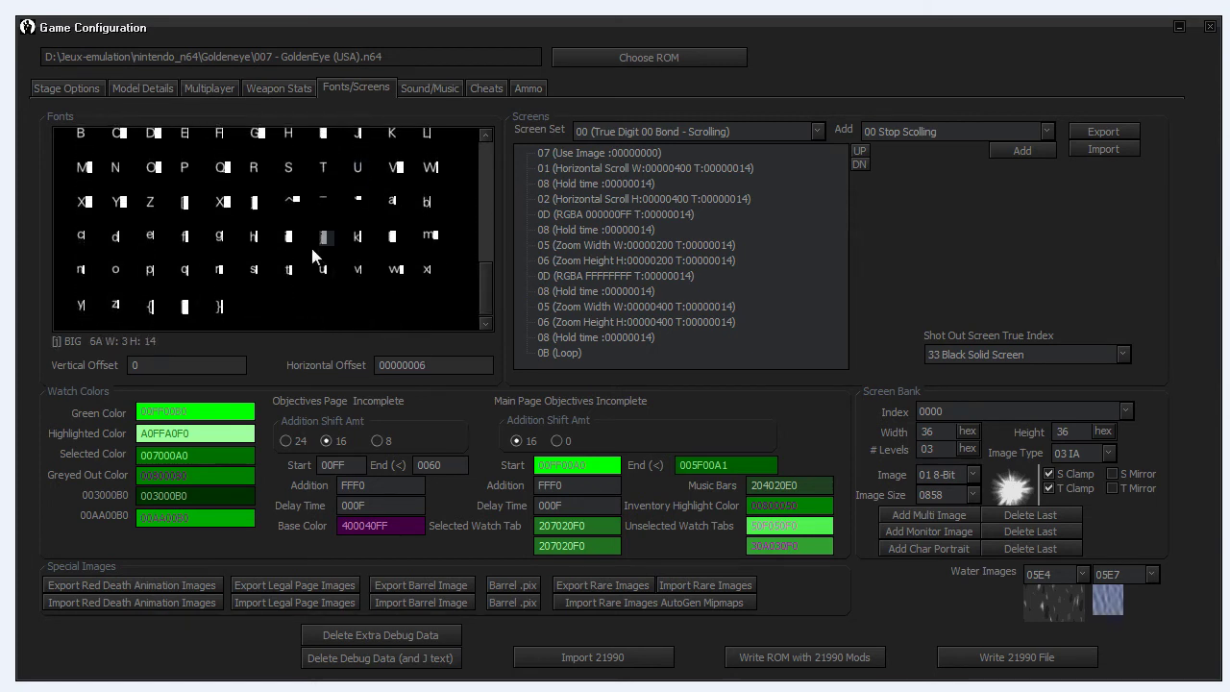
left_click(238, 253)
left_click(259, 270)
left_click_drag(485, 284, 494, 179)
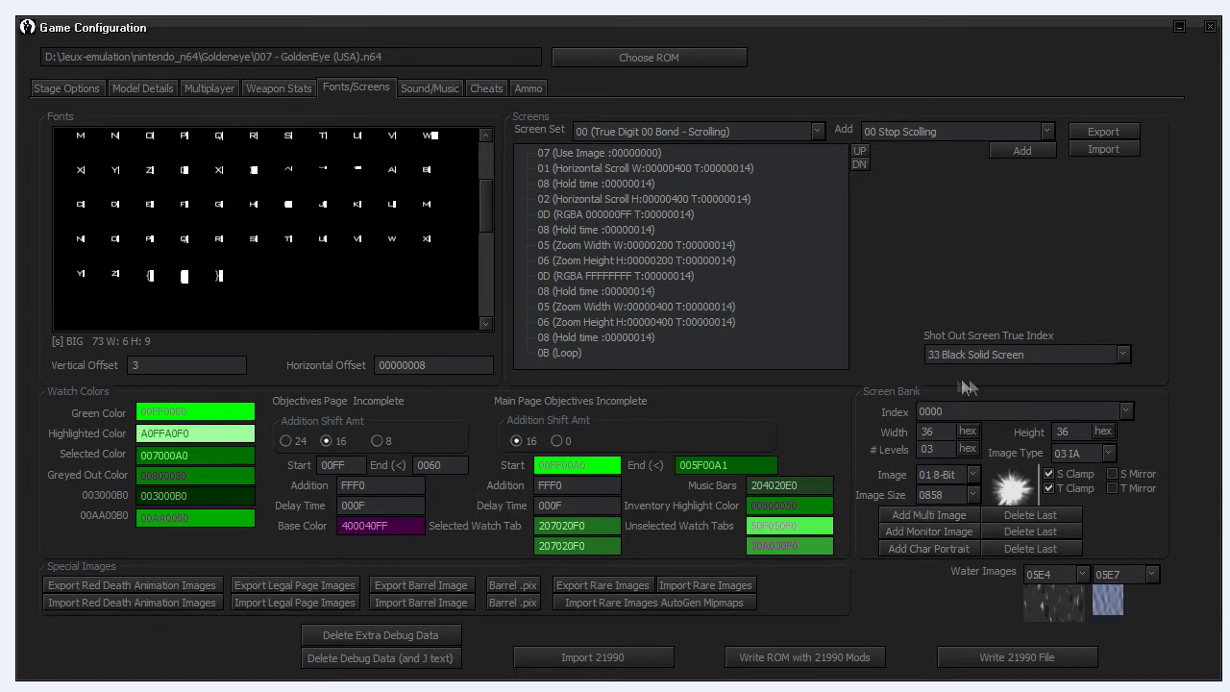
Step: Inspect the parameters of the 00000200 zoom height entry and the preceding zoom width and hold time entries in screen set 00
left_click(617, 261)
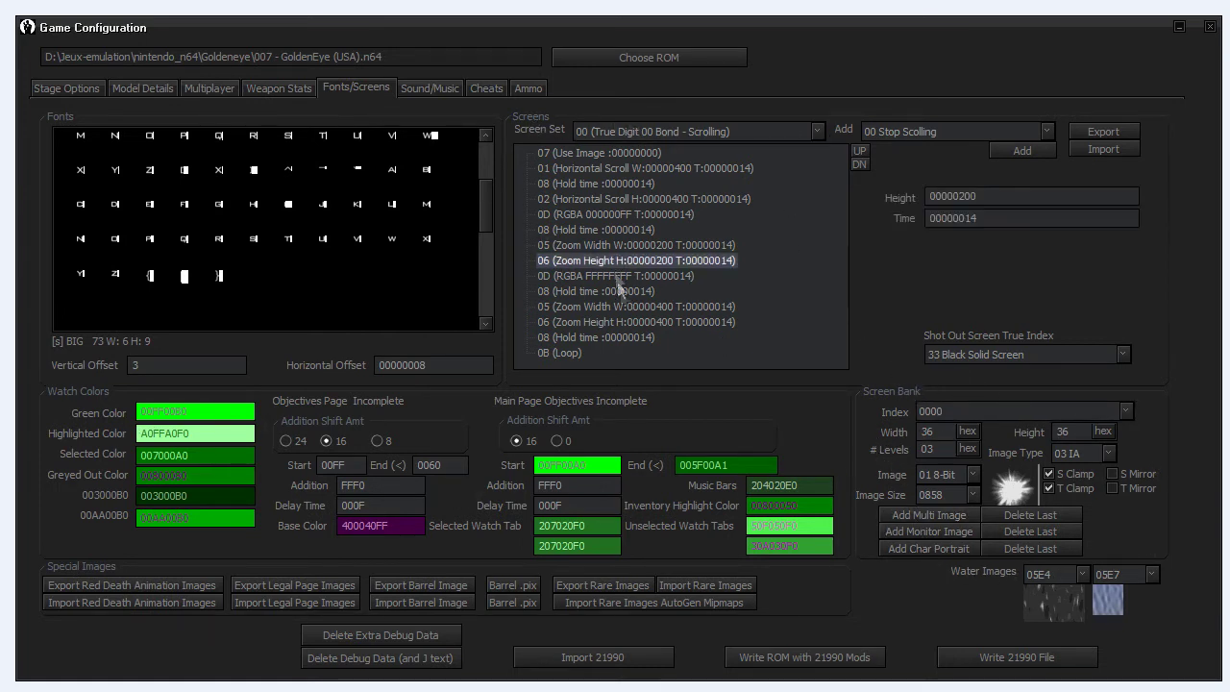
key("Up")
key("Up")
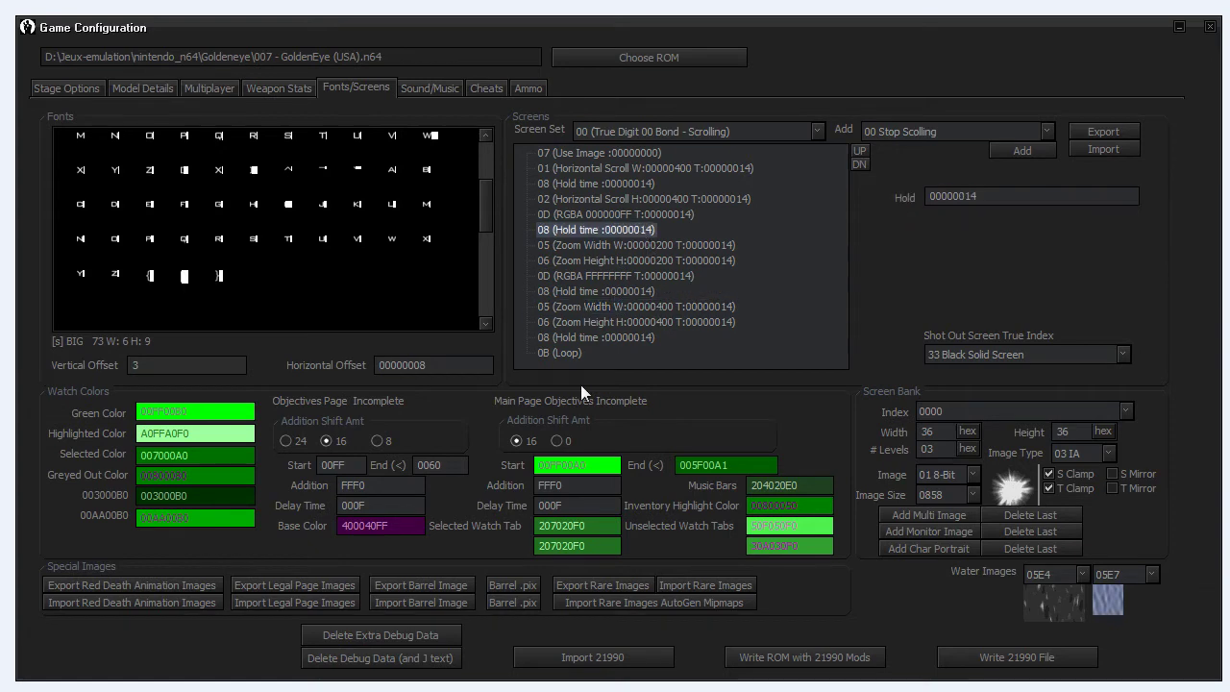
Step: Review the sound and music settings and the gun assigned to the Gold PP7 weapon cheat
left_click(420, 91)
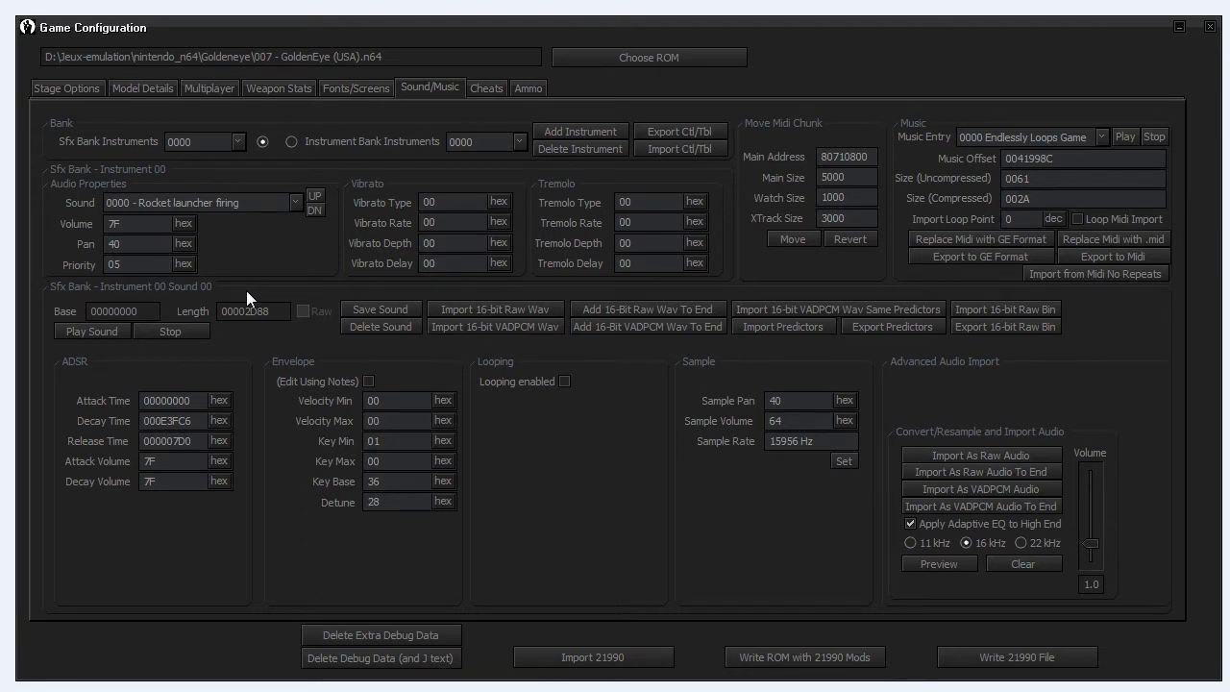
left_click(485, 92)
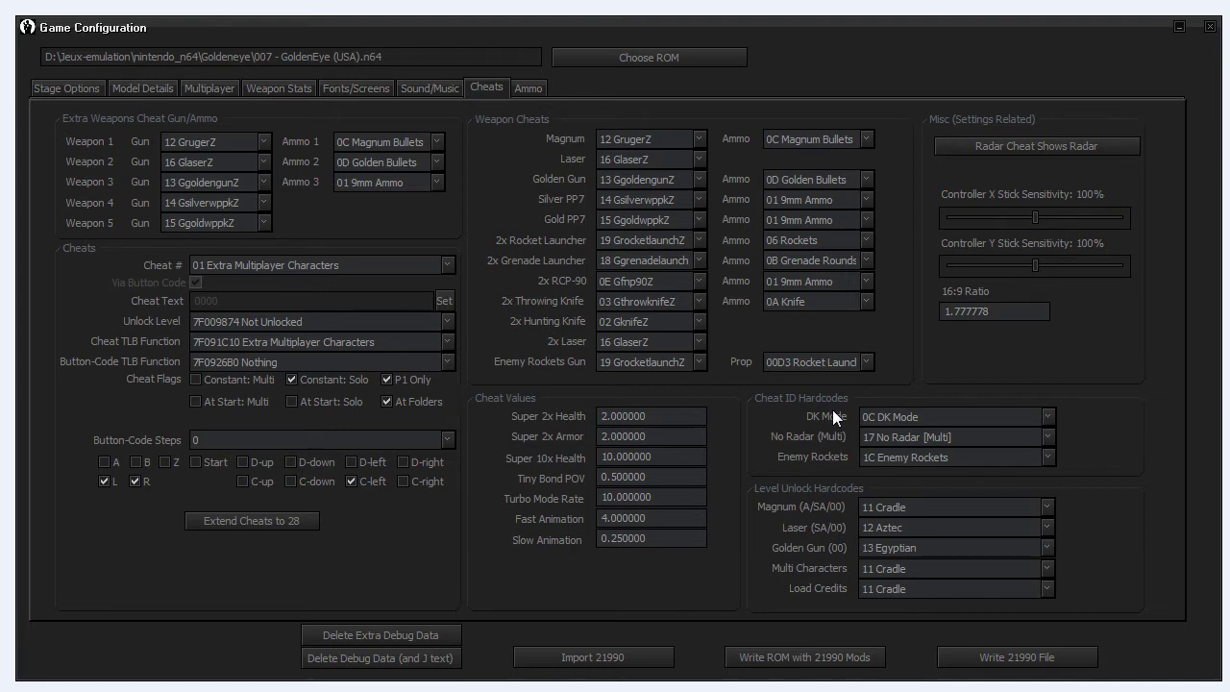
left_click(637, 220)
left_click(637, 220)
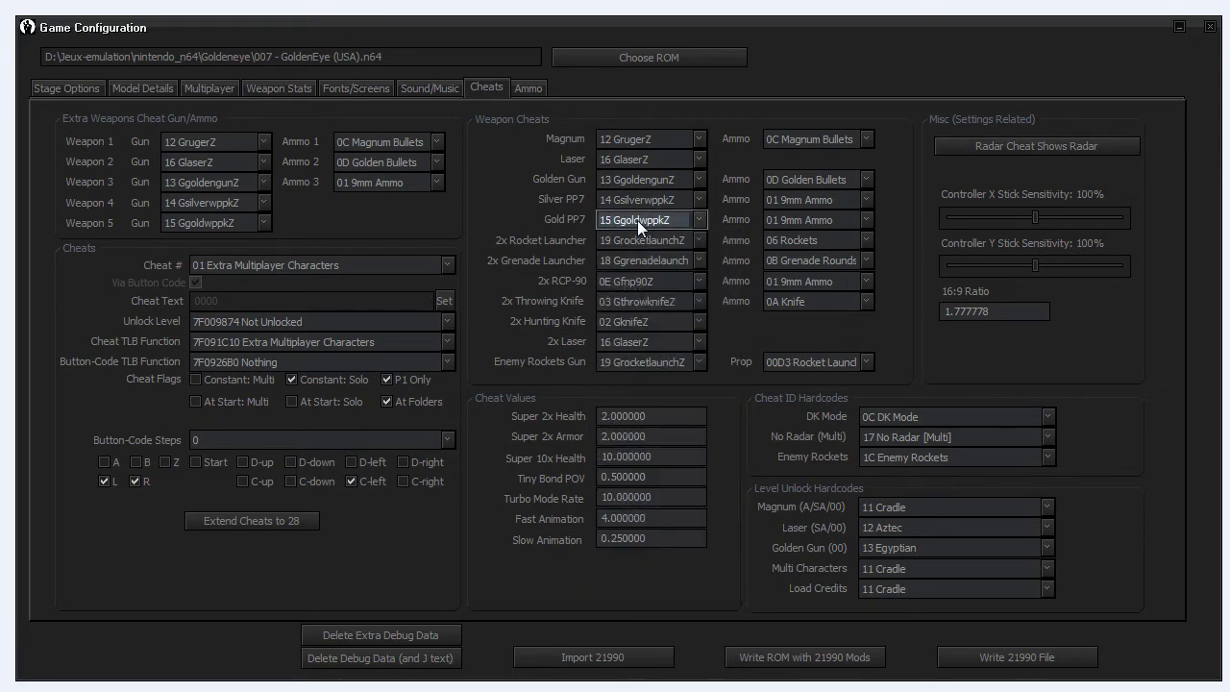
Step: Review the ammo, explosion and smoke settings, and close the Game Configuration
left_click(532, 88)
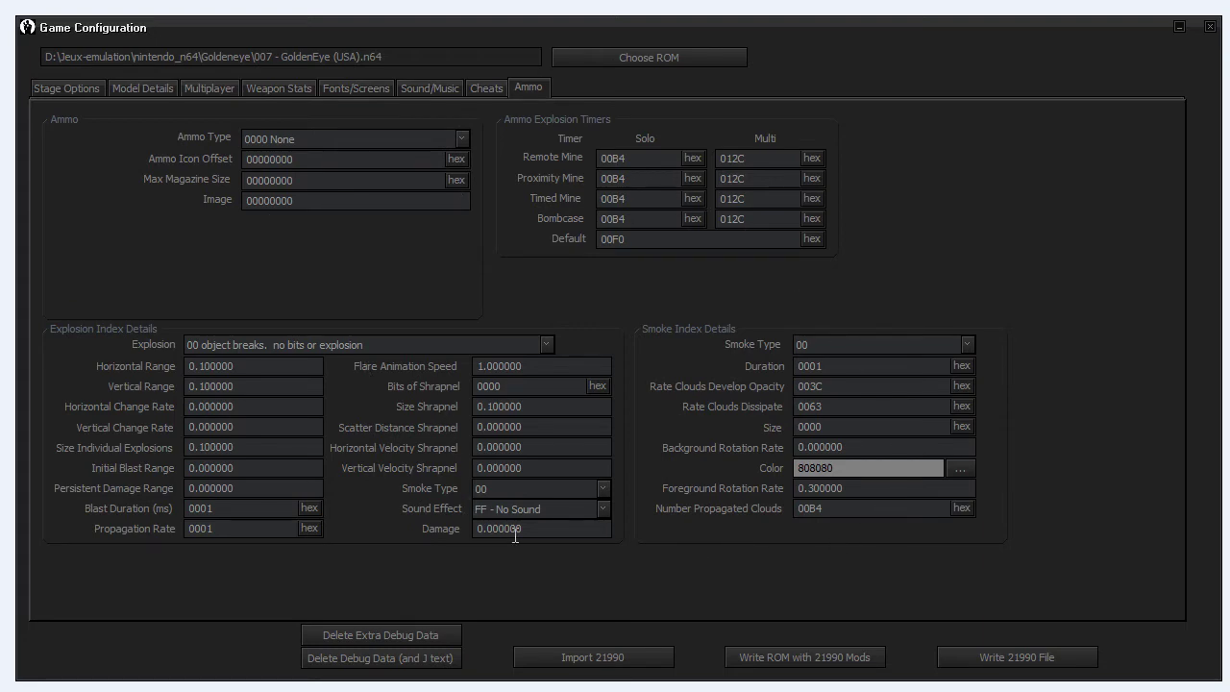
left_click(1210, 27)
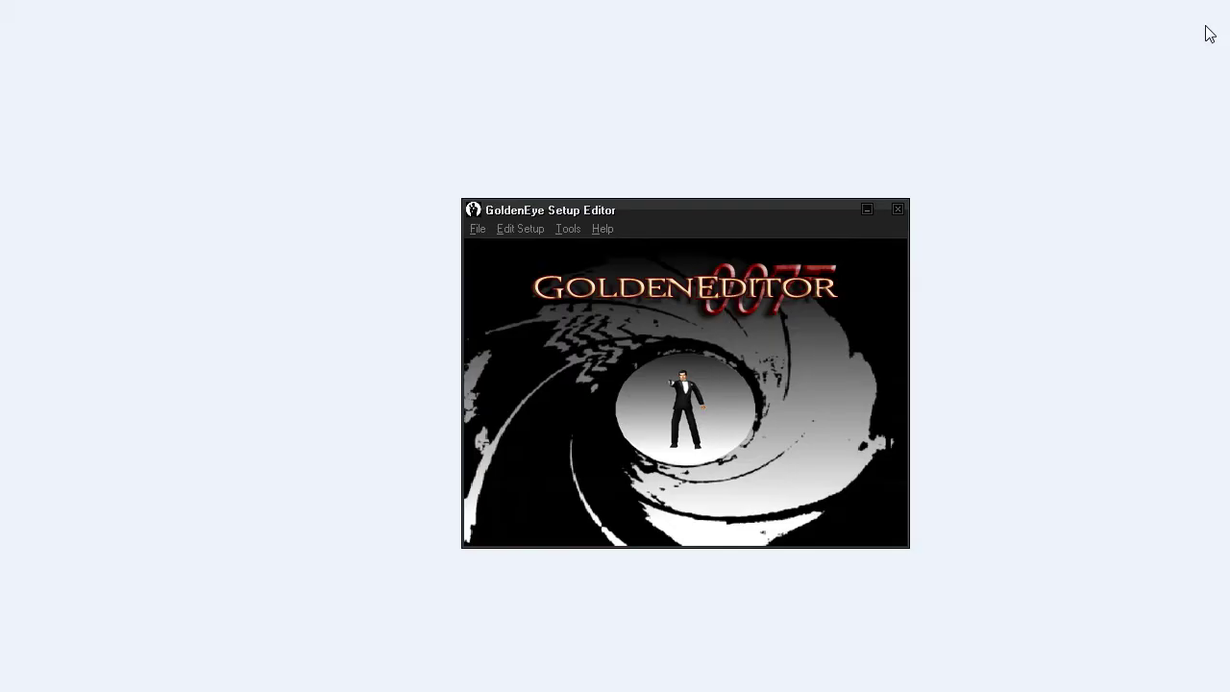
Step: Open the Animation Editor and load object 011A PhelicopterZ (Transport Helicopter w/ Natalya) for editing
left_click(568, 227)
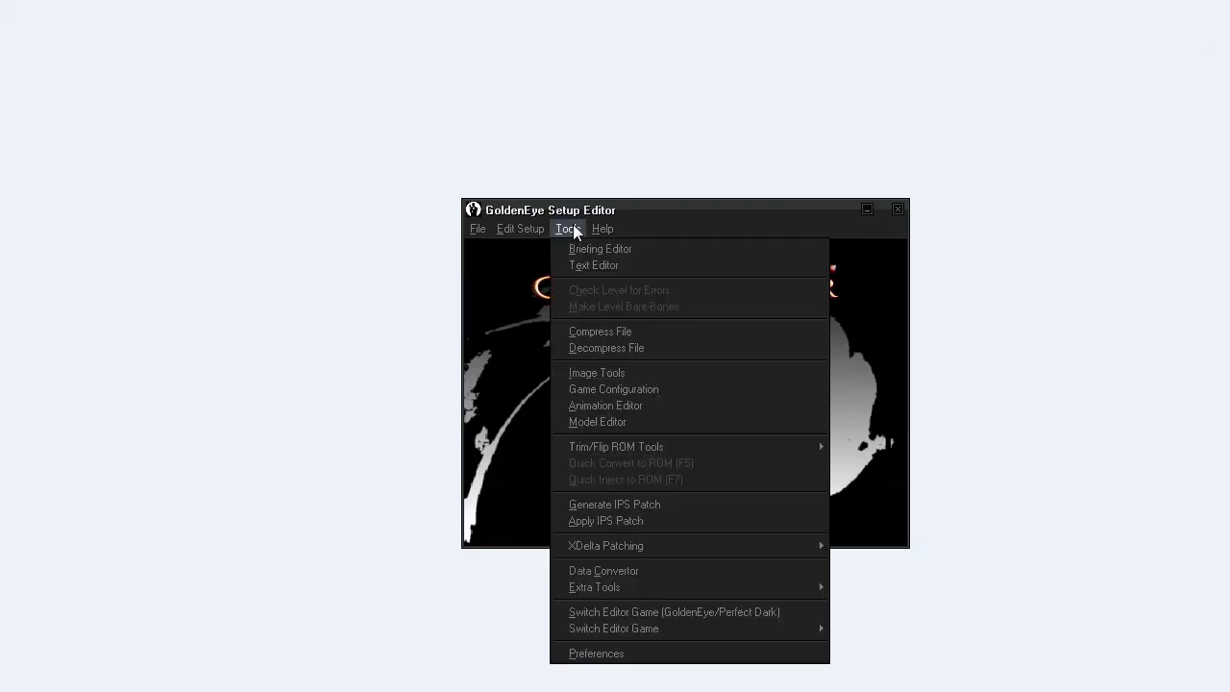
left_click(600, 400)
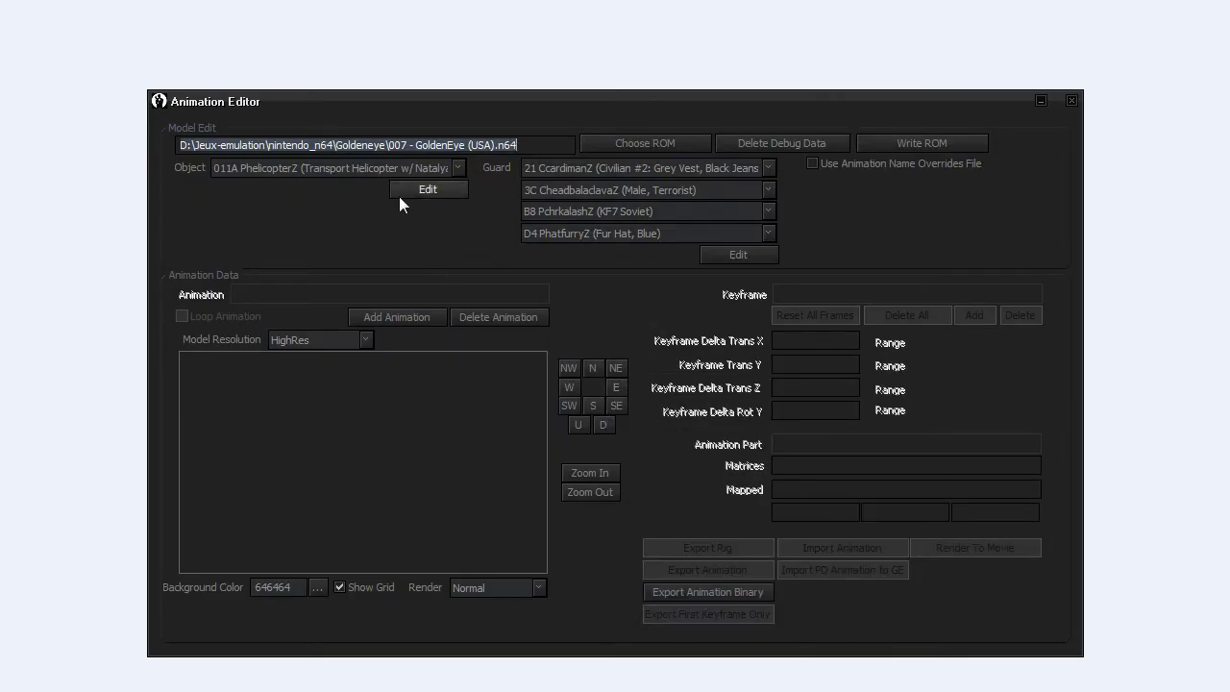
left_click(377, 171)
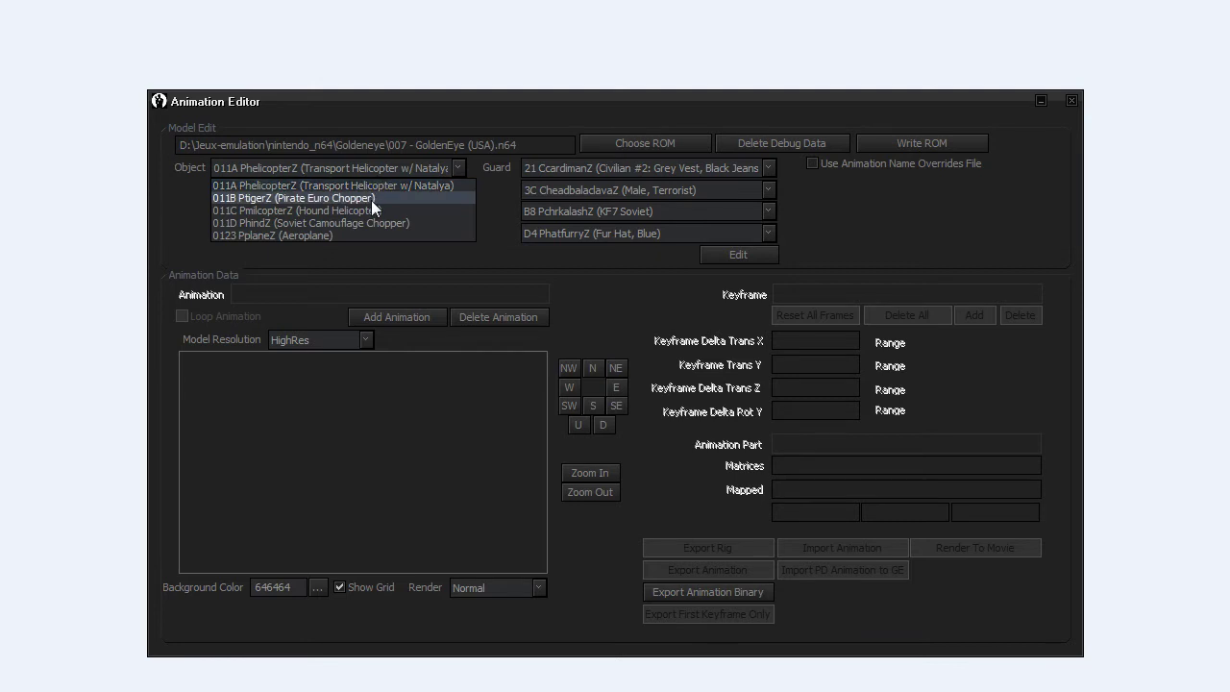
left_click(370, 186)
left_click(432, 194)
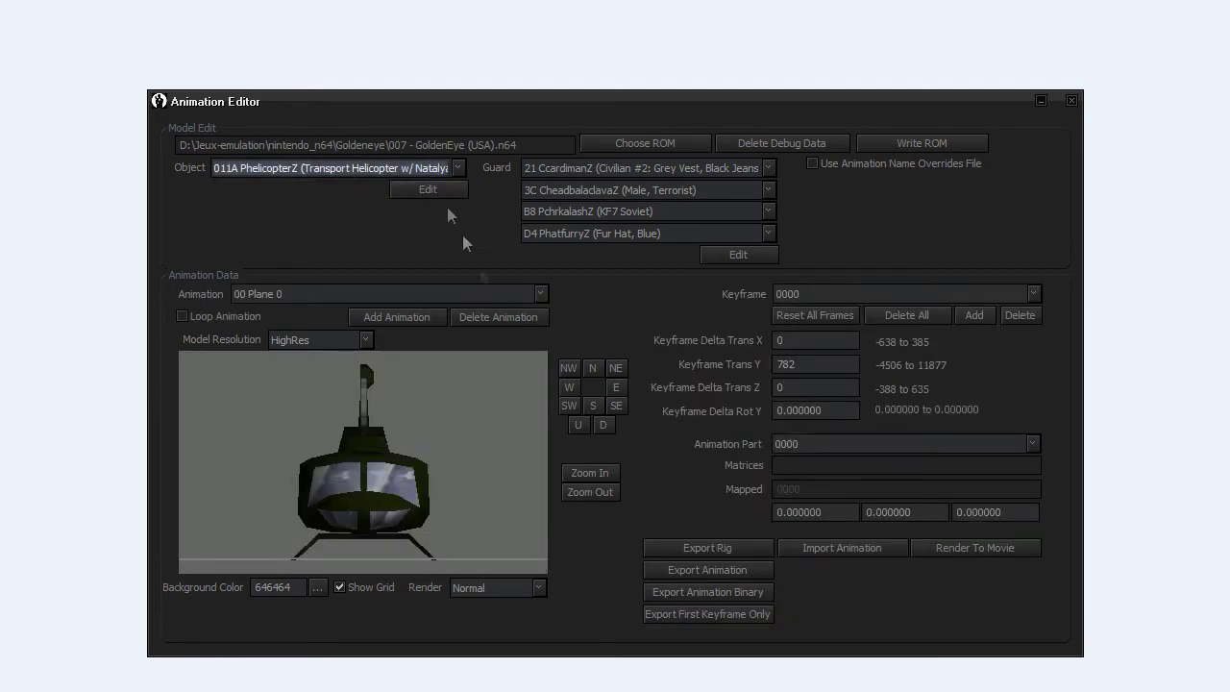
Step: Try the BothRes model resolution on the helicopter preview, and set the resolution to LowRes
left_click_drag(365, 451, 396, 471)
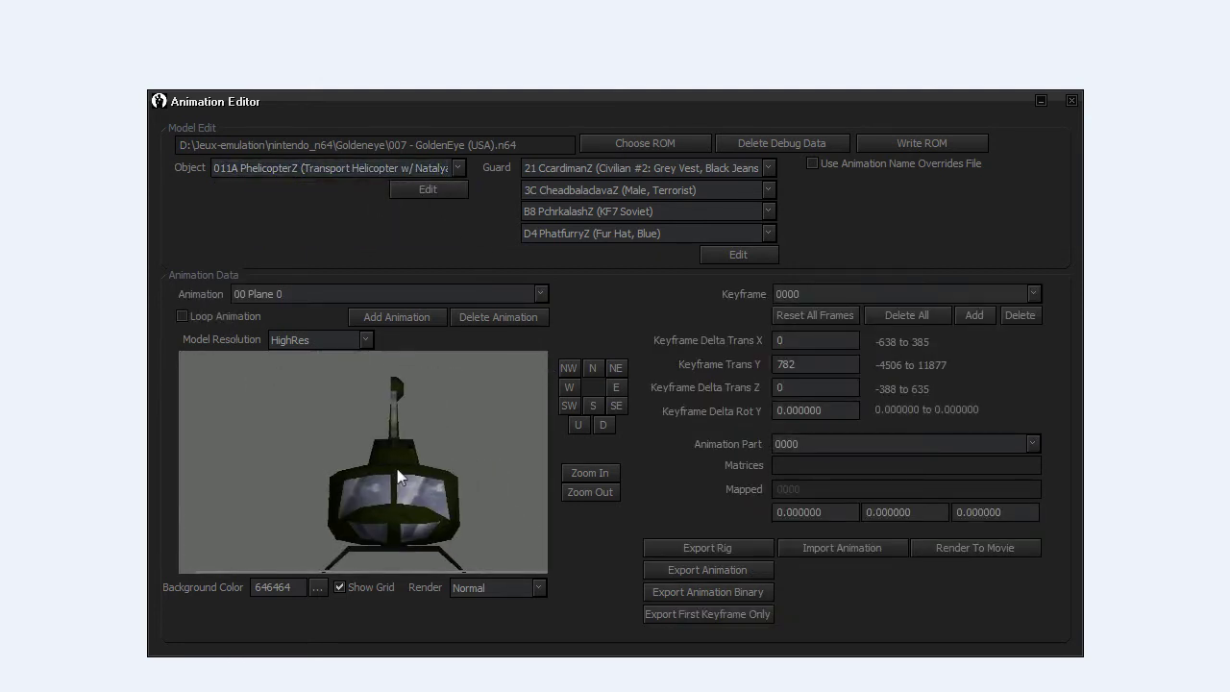
left_click_drag(514, 466, 410, 452)
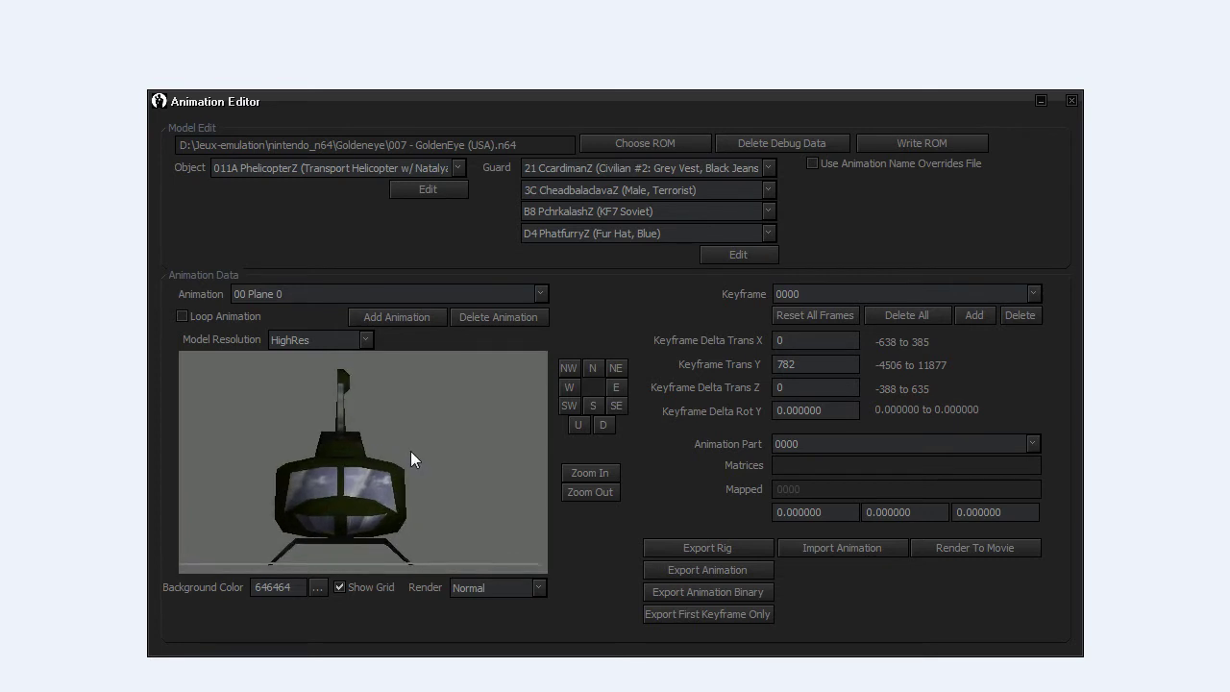
left_click_drag(470, 410, 356, 357)
left_click(348, 345)
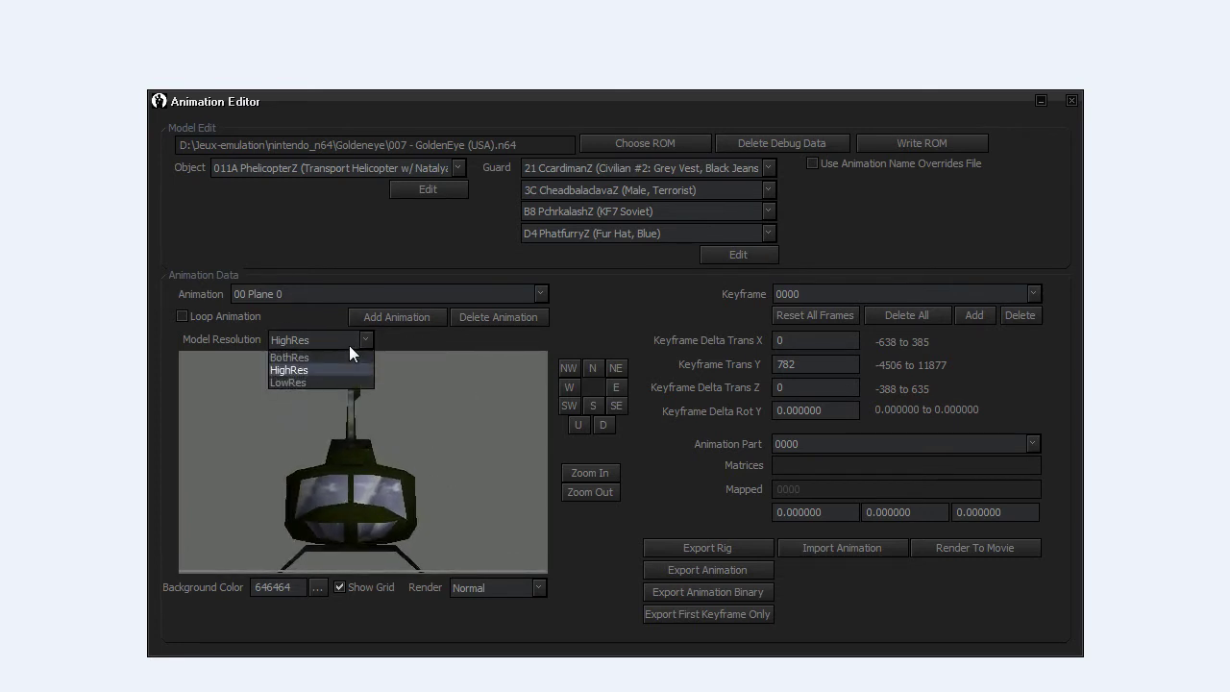
left_click(344, 358)
left_click(336, 346)
left_click(338, 391)
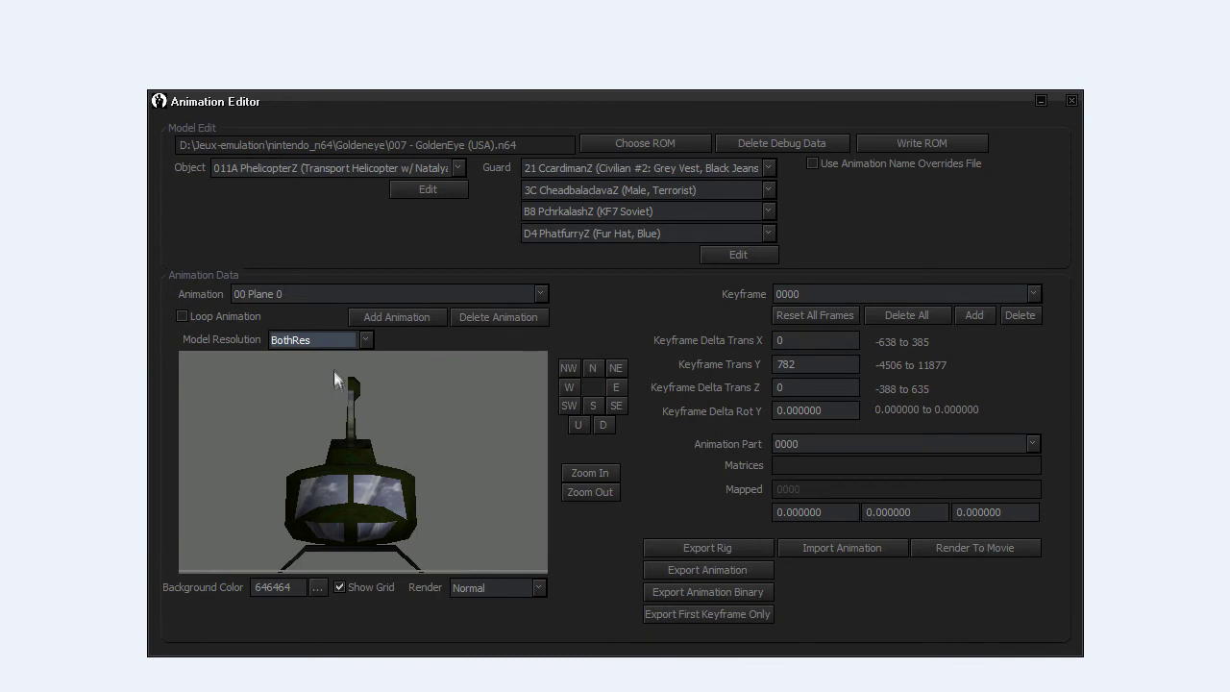
left_click(331, 340)
left_click(327, 382)
Step: View the helicopter preview from the south, east, west and southwest
left_click_drag(413, 466, 506, 403)
left_click(595, 404)
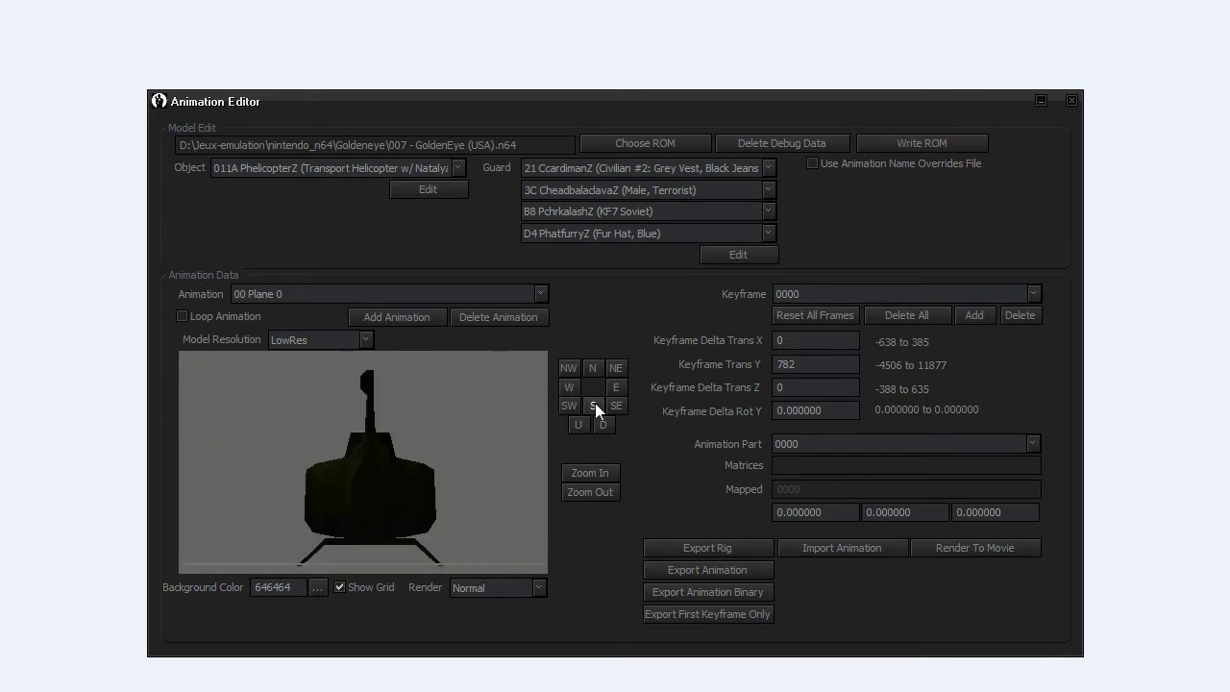
left_click(616, 387)
left_click(571, 387)
left_click(570, 402)
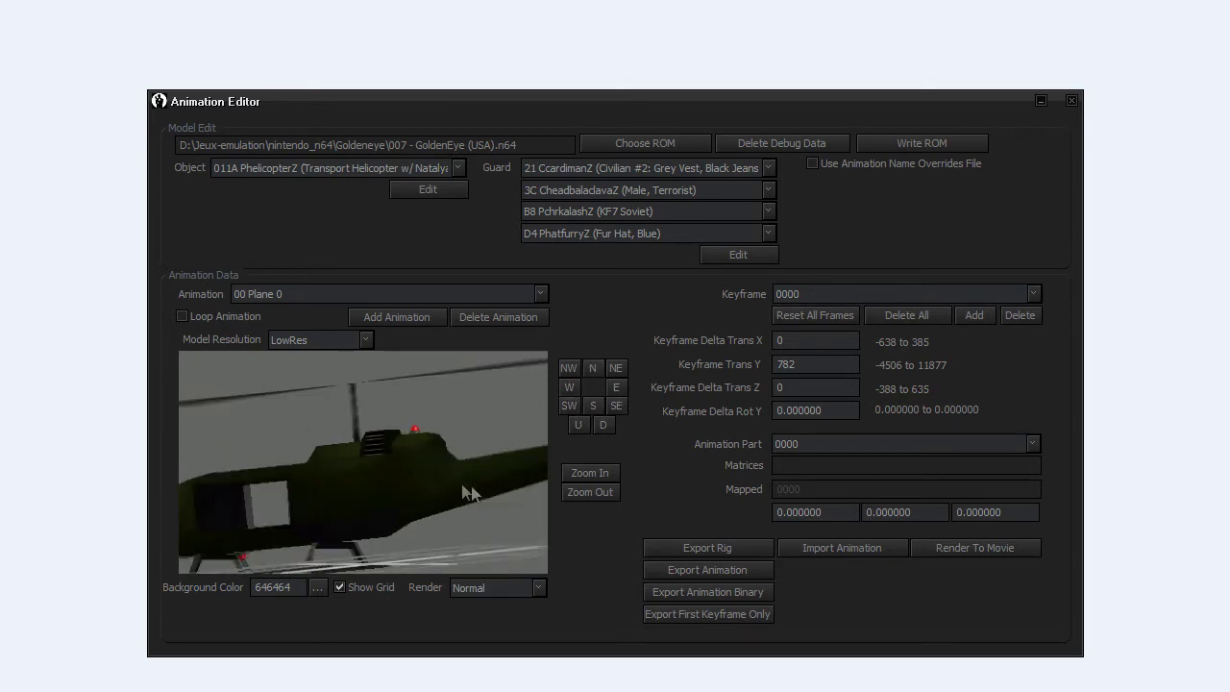
left_click_drag(315, 469, 281, 476)
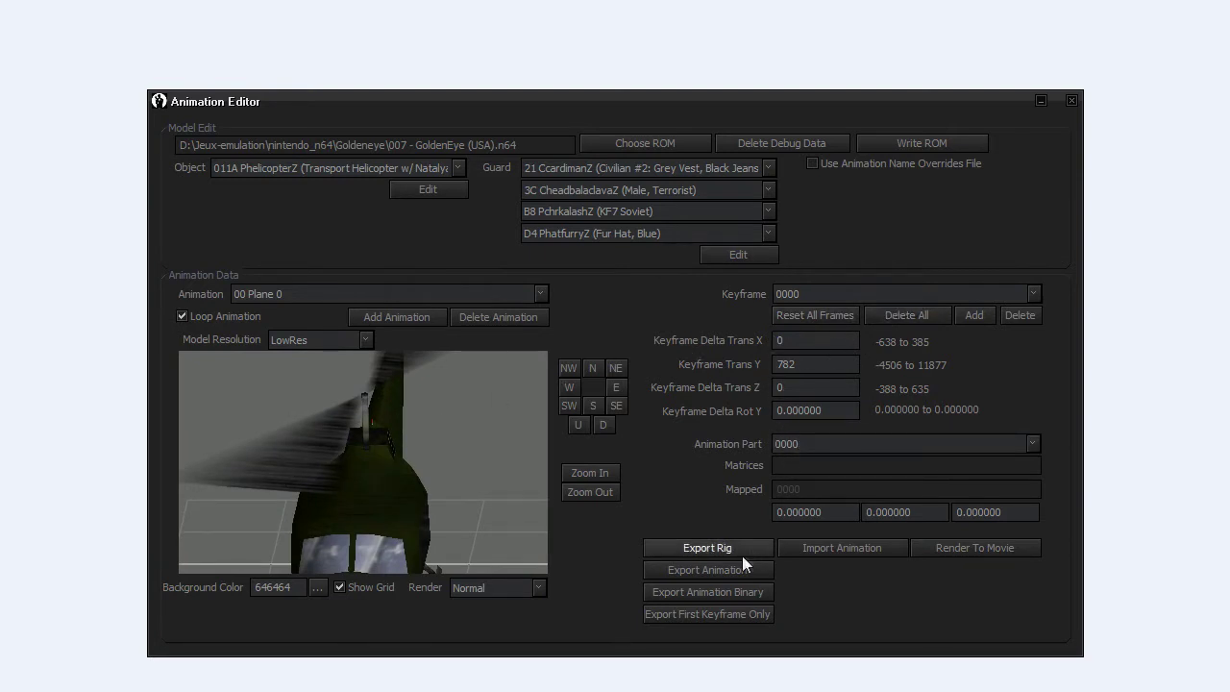
Step: Preview the helicopter in Untextured and Wireframe rendering, restore Normal rendering, and check the background color setting
left_click(499, 585)
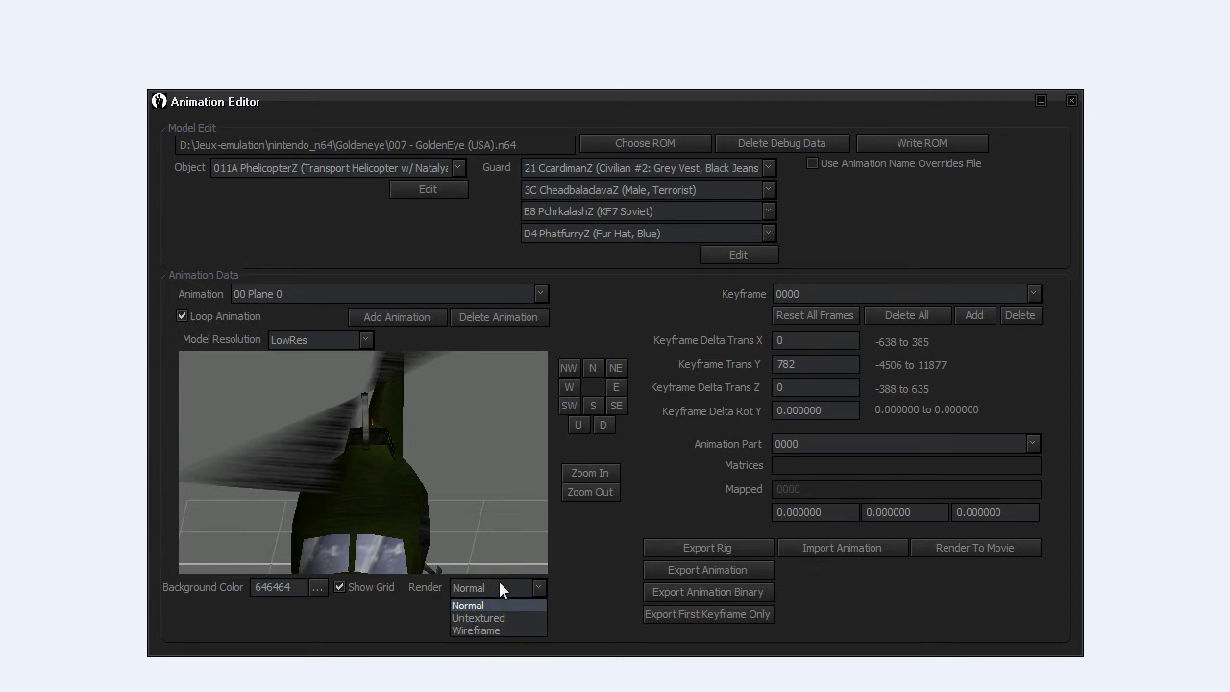
left_click(500, 616)
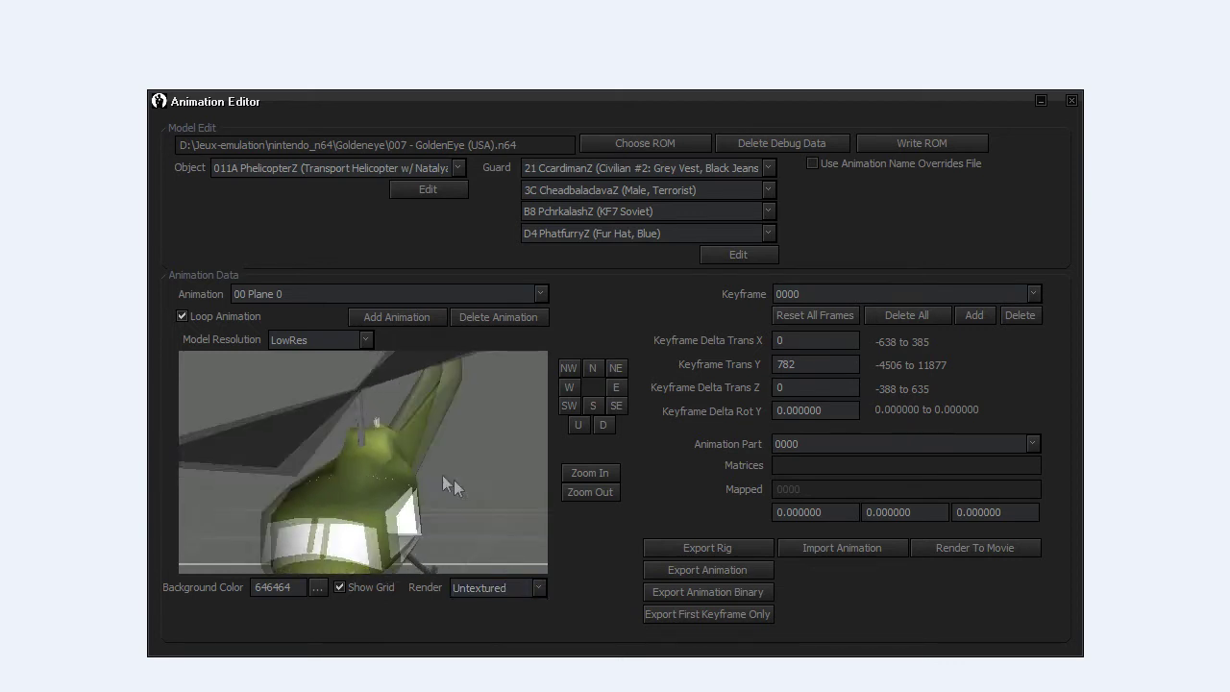
left_click(503, 587)
left_click(499, 627)
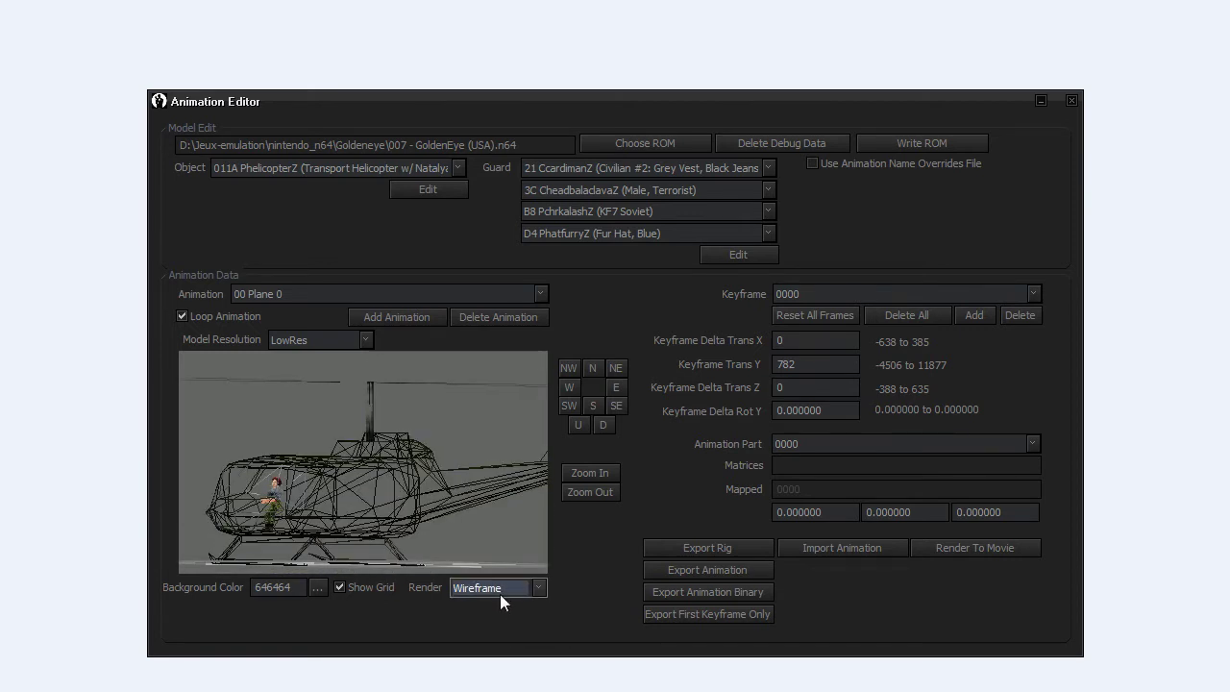
left_click(500, 593)
left_click(497, 608)
left_click(277, 590)
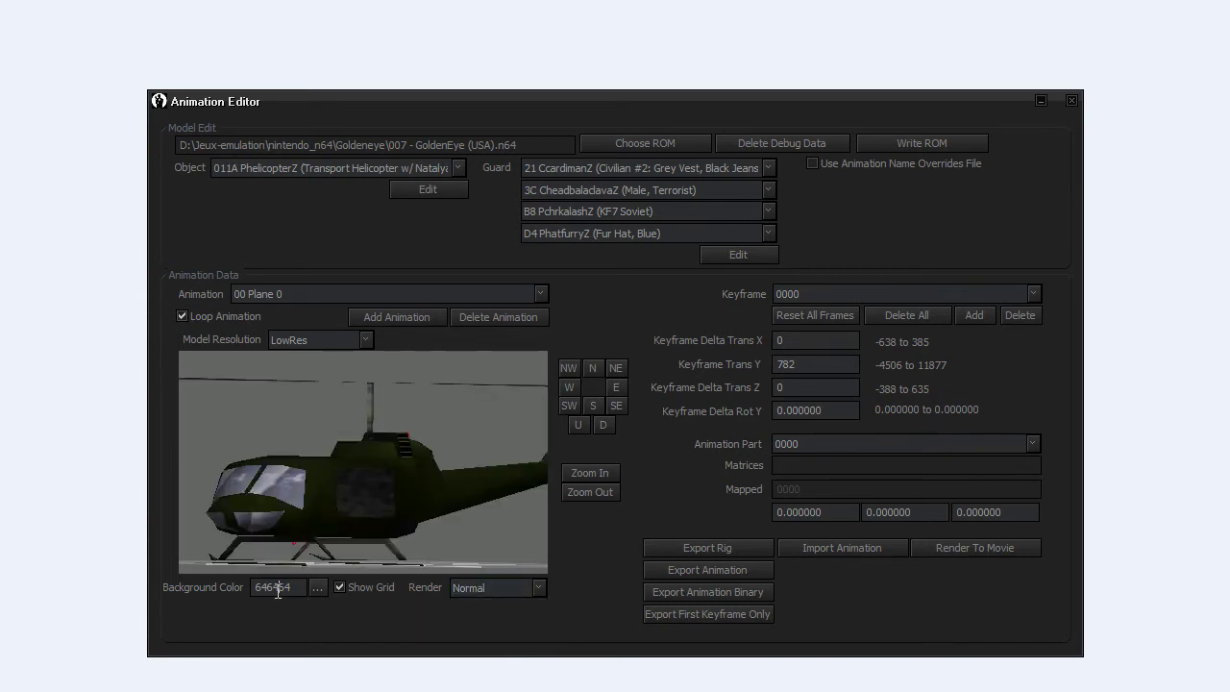
left_click_drag(348, 494, 291, 517)
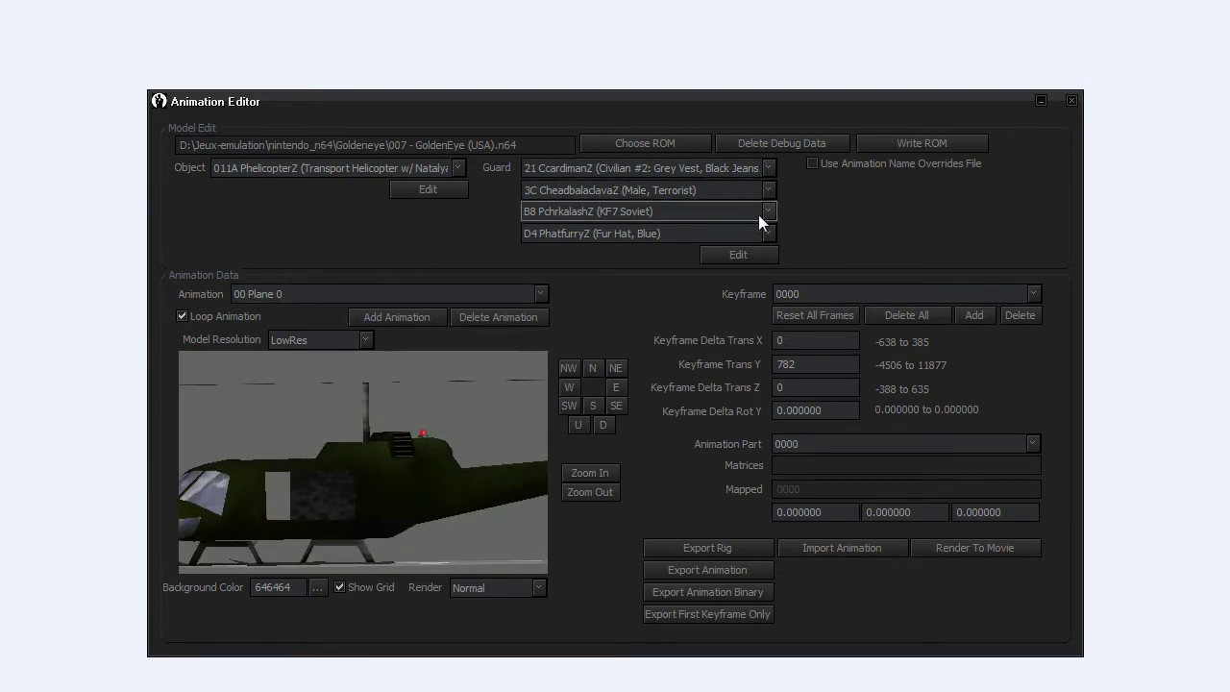
Step: Preview the helicopter animations 01 Plane 1 Target 2328 Preset and 02 Plane 2
left_click(463, 296)
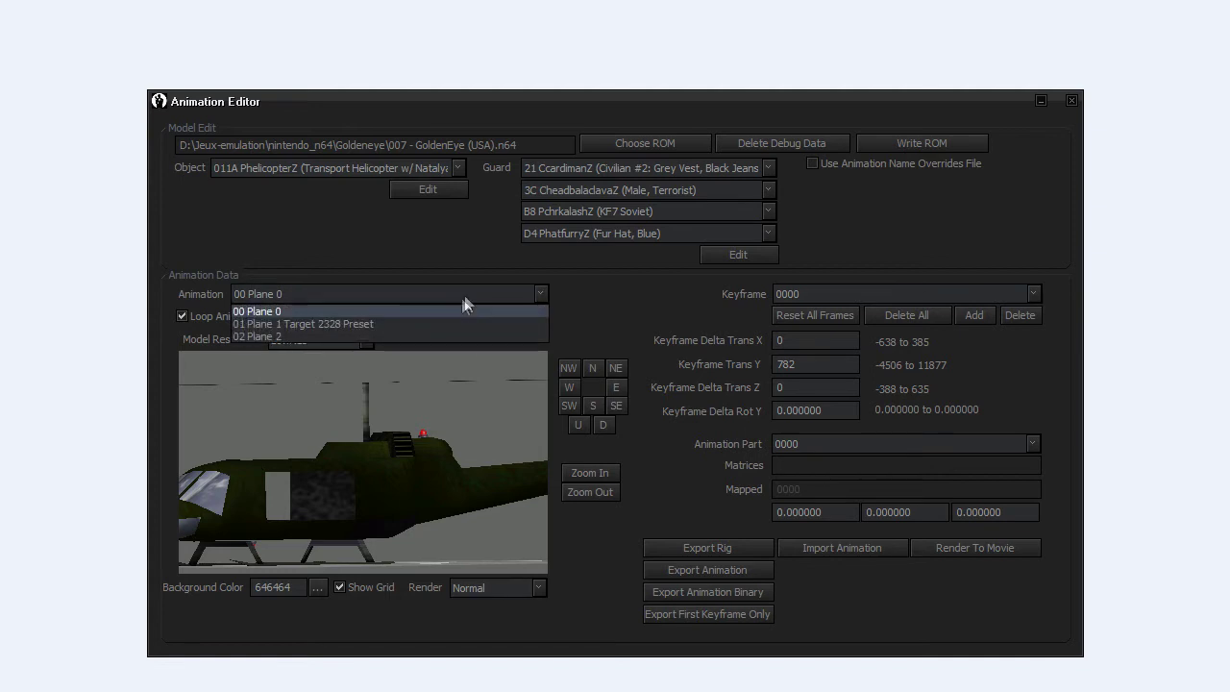
left_click(452, 291)
left_click(452, 291)
left_click(447, 324)
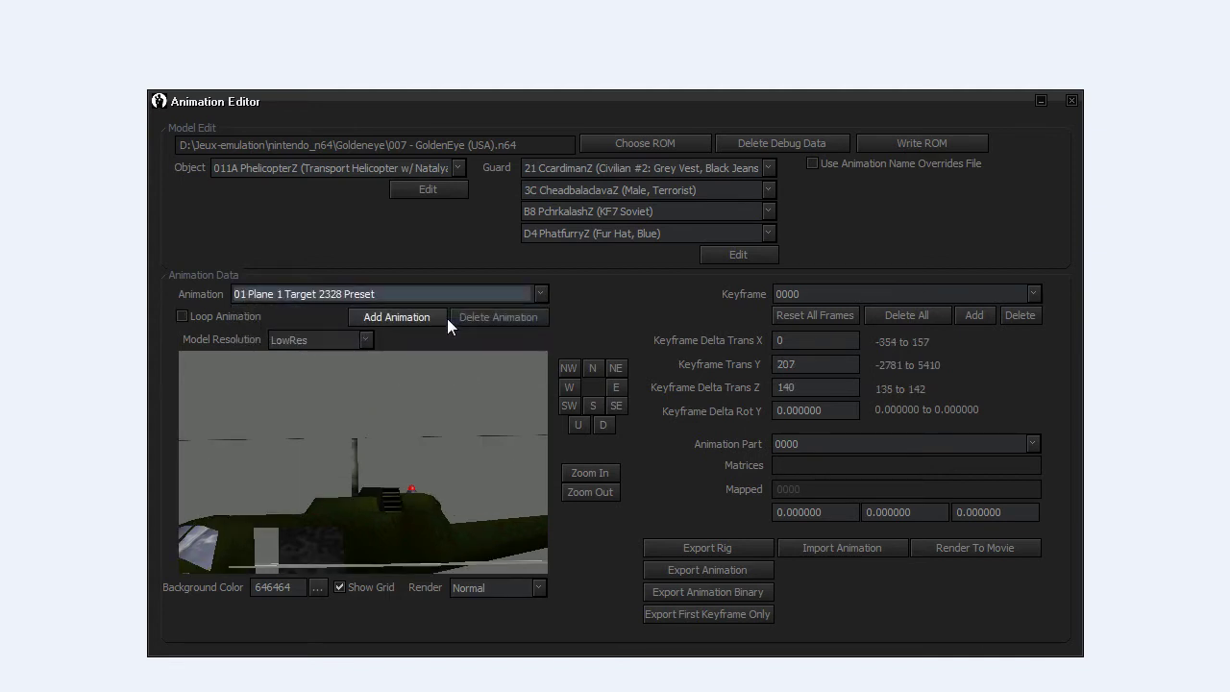
left_click(418, 294)
left_click(405, 338)
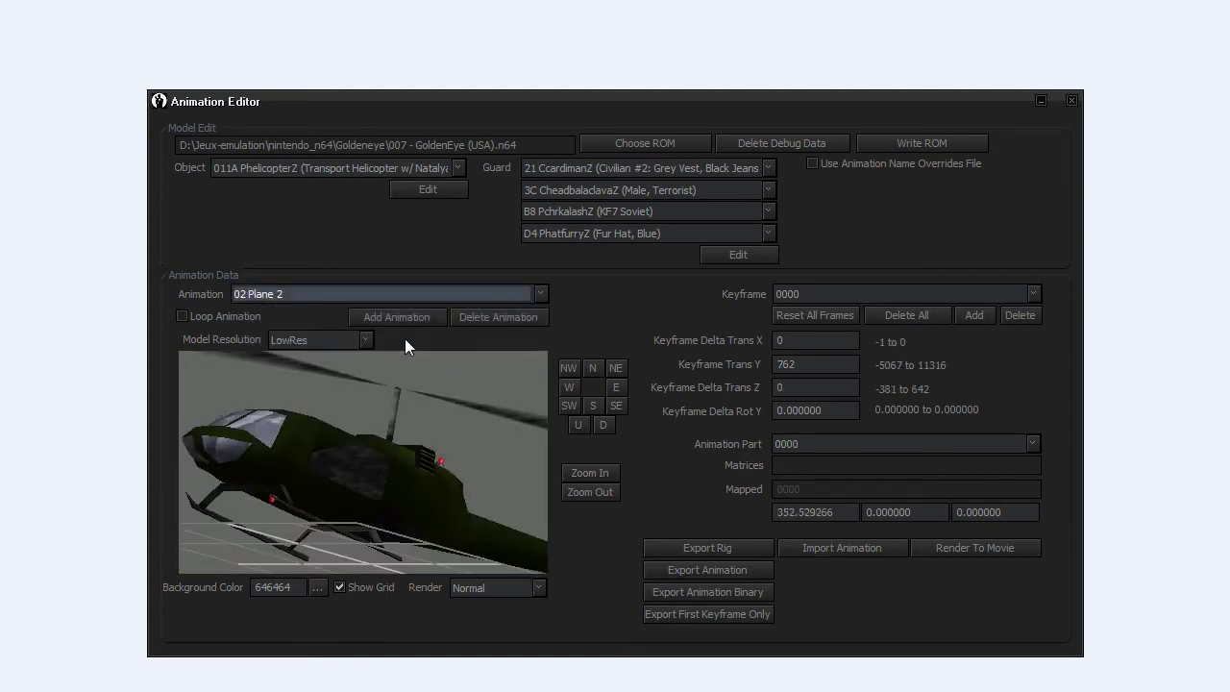
Step: Orbit the helicopter preview, then close the Animation Editor and open the Model Editor
left_click_drag(394, 437, 438, 487)
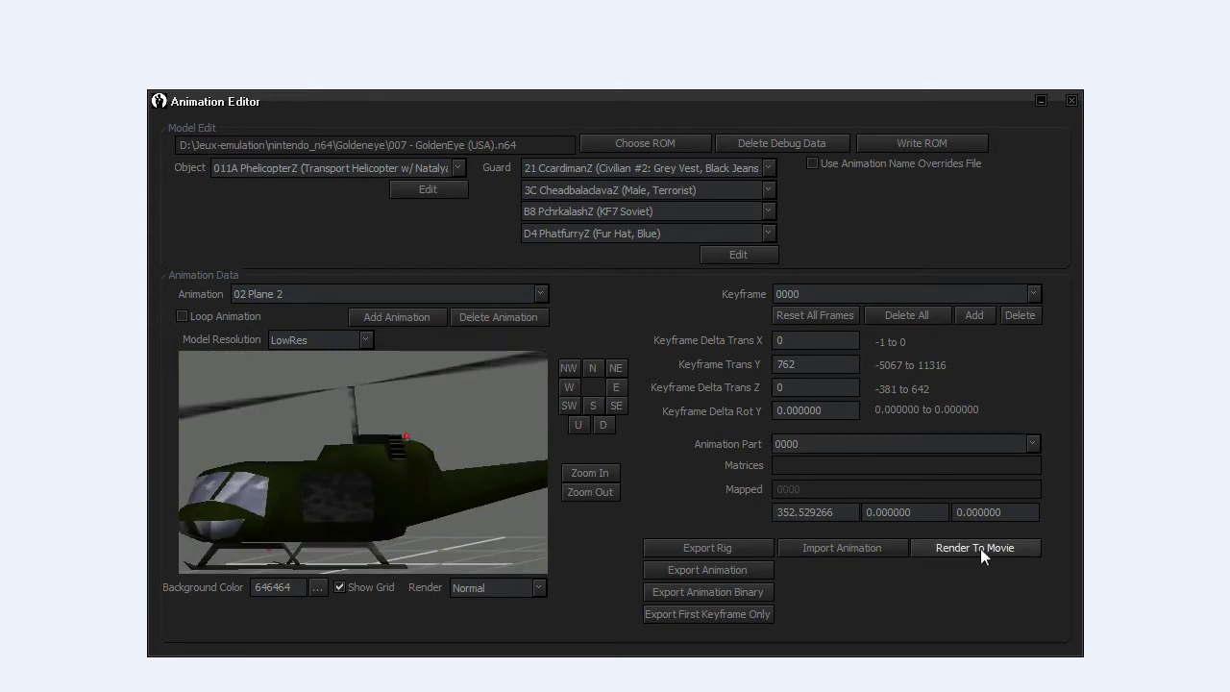
left_click(1073, 101)
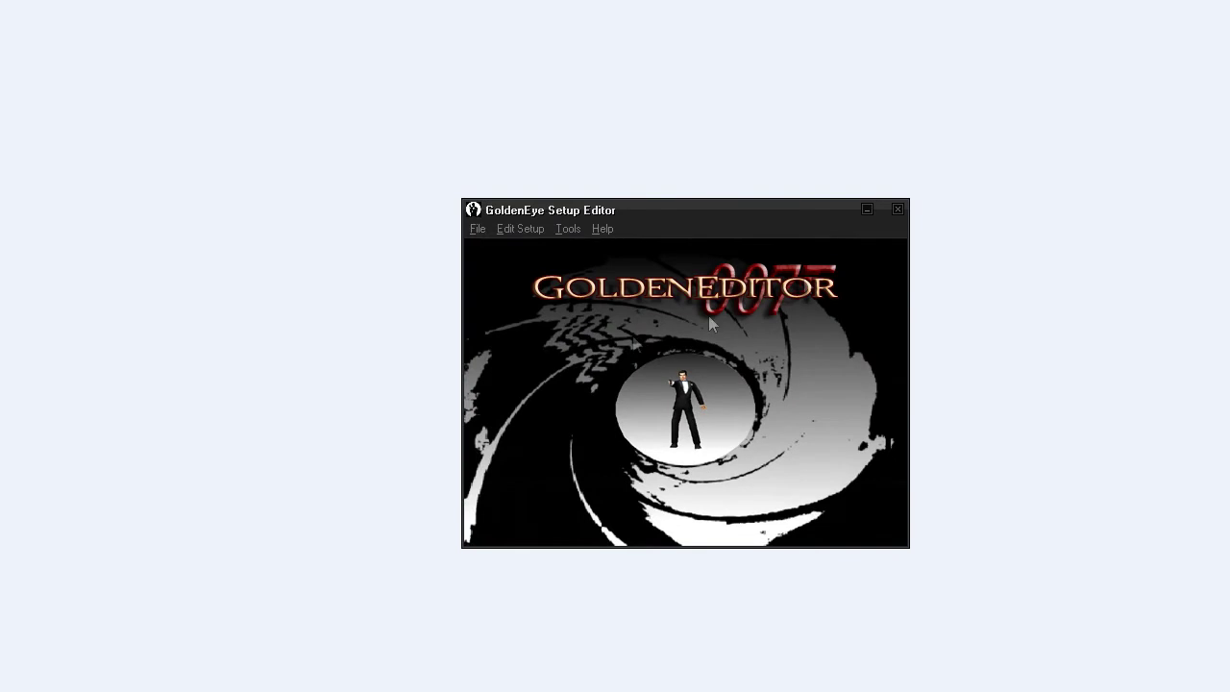
left_click(570, 228)
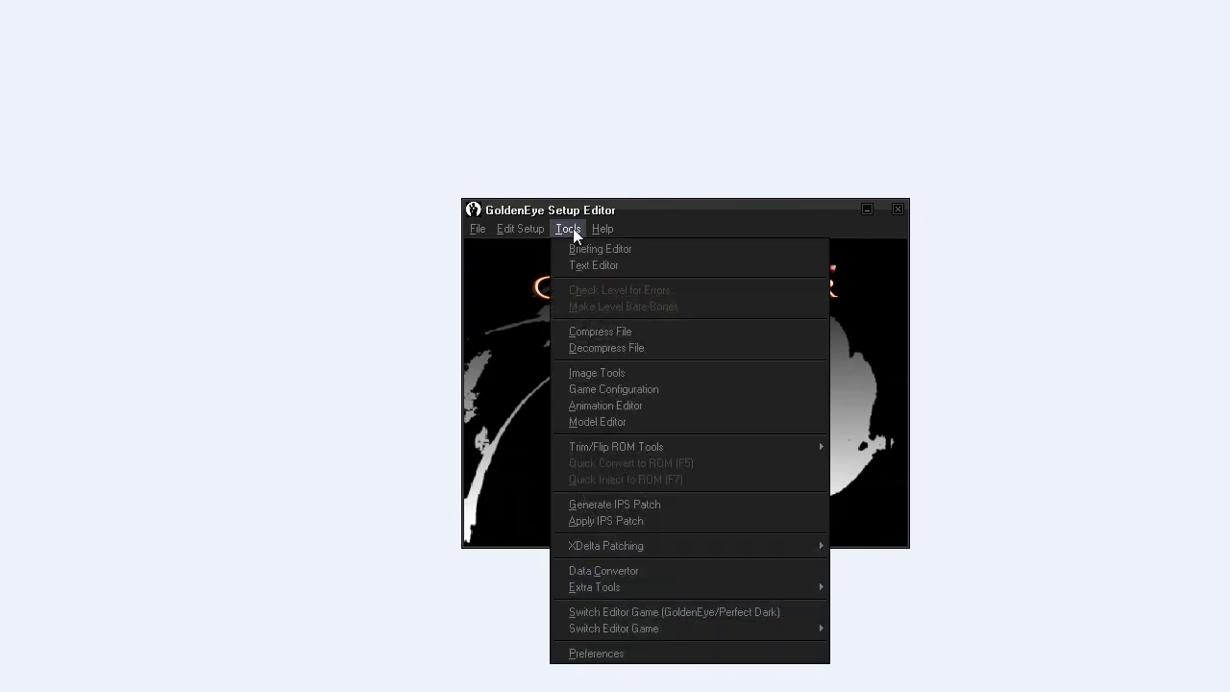
left_click(577, 426)
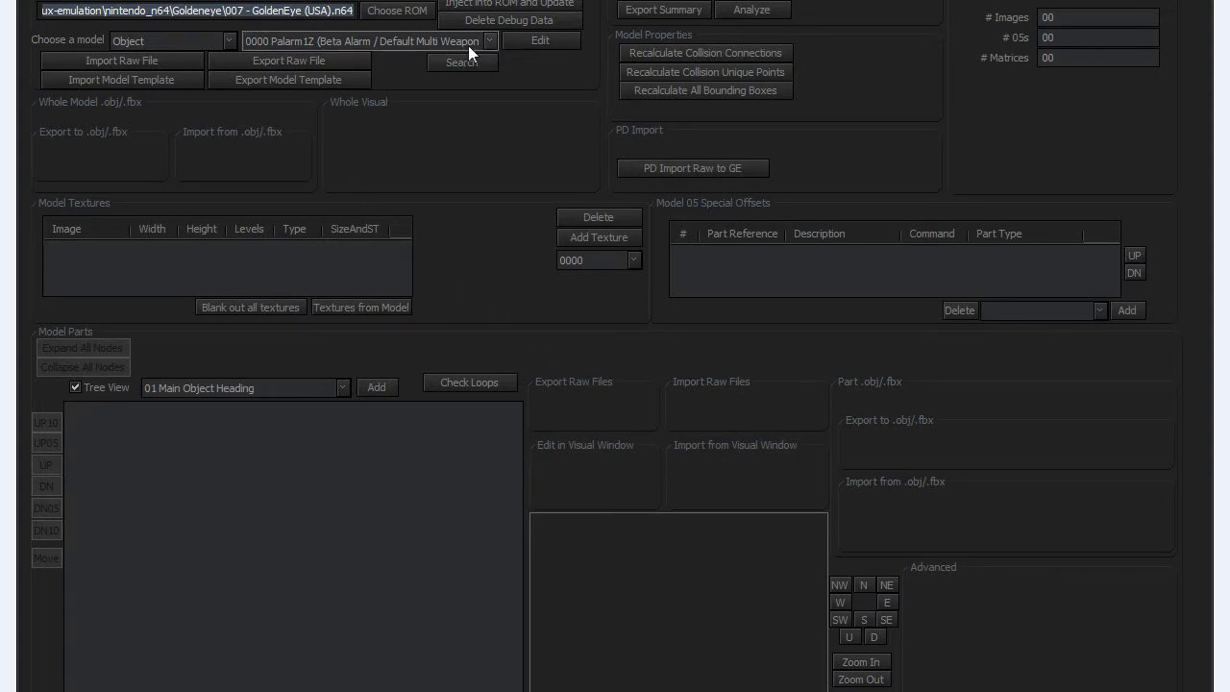
Step: Try to export a model template before any model is loaded for editing
left_click(180, 80)
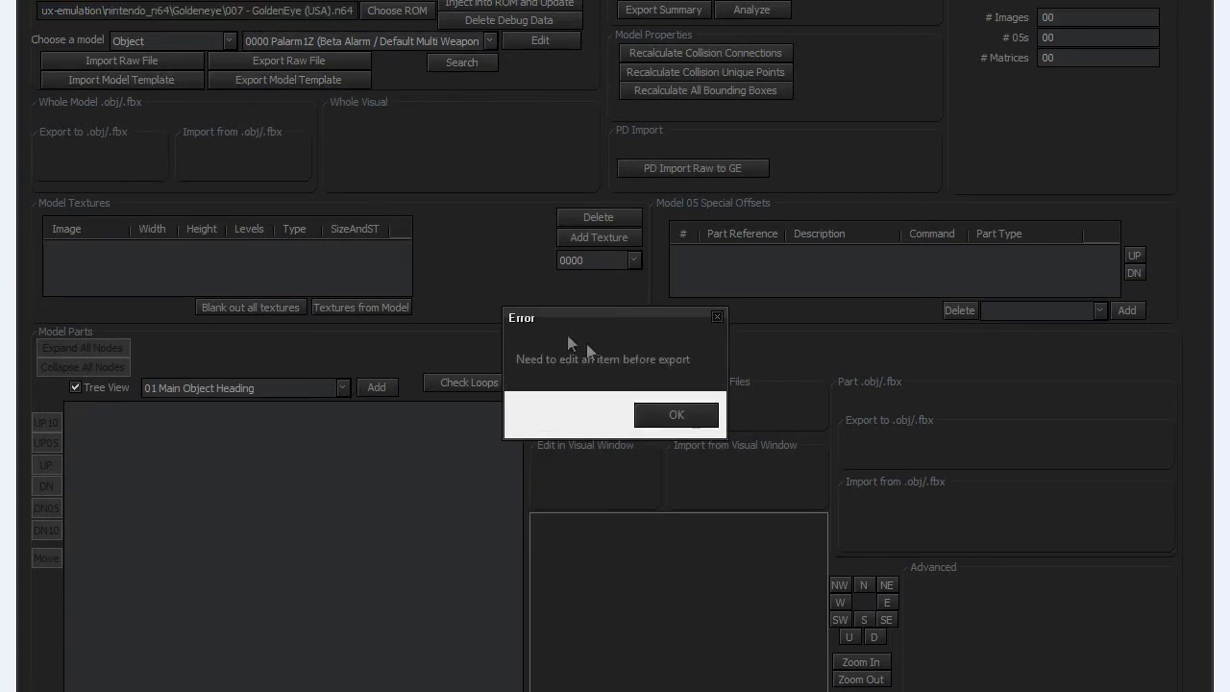
left_click(677, 414)
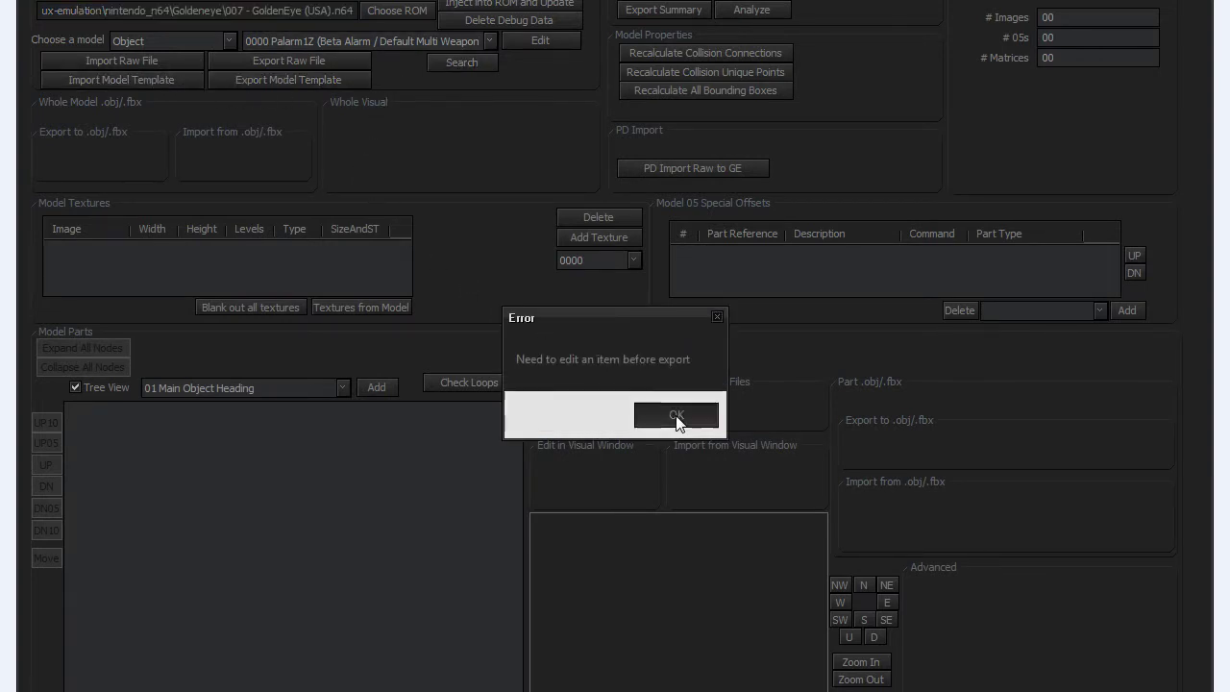
left_click(304, 81)
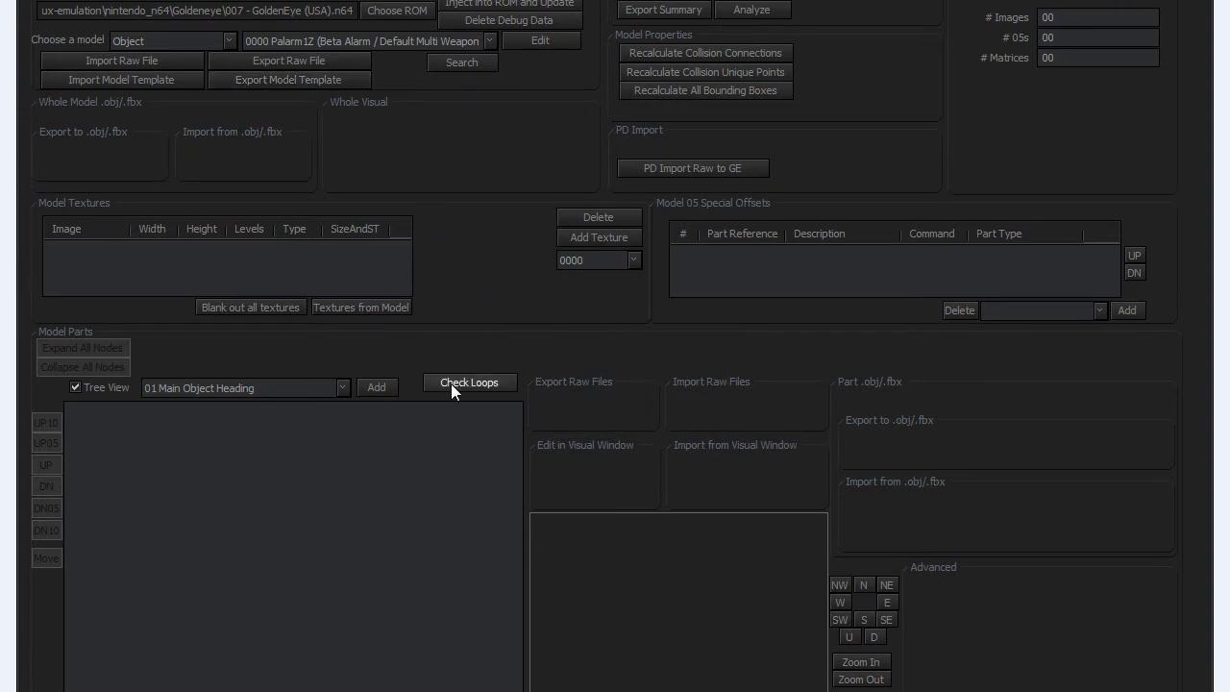
Step: Choose 09 Binary Space Partition as the part type and load the object model 0000 Palarm1Z for editing
left_click(322, 407)
left_click(303, 498)
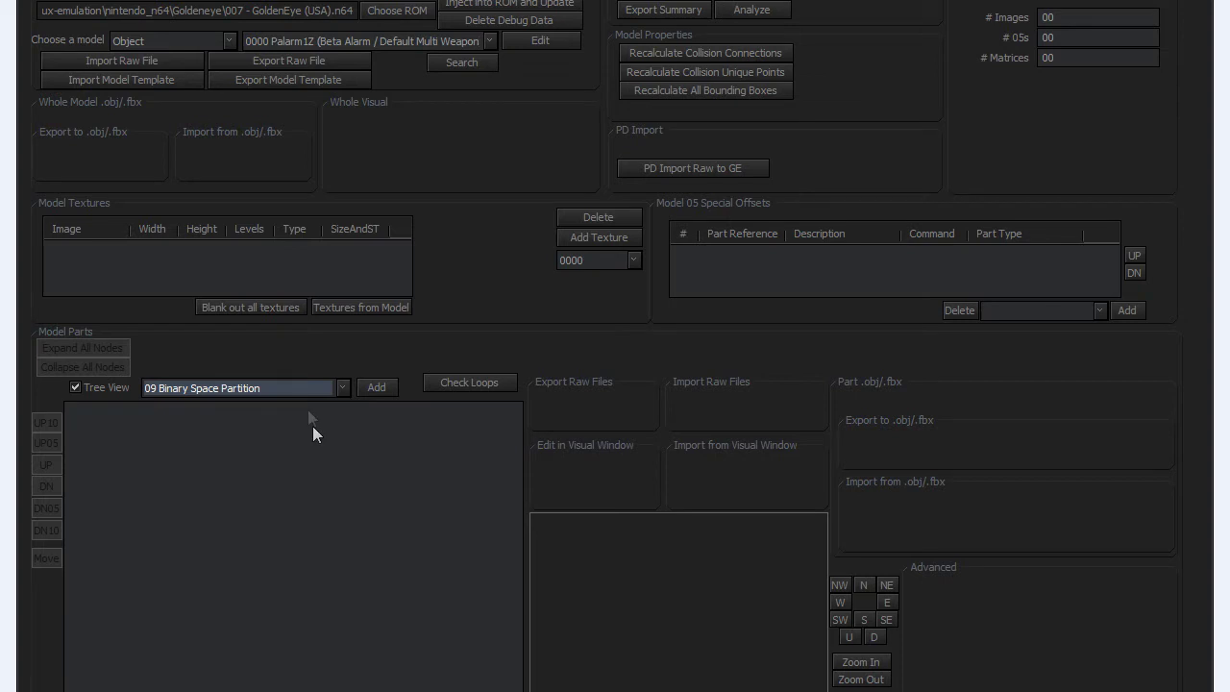
left_click(515, 40)
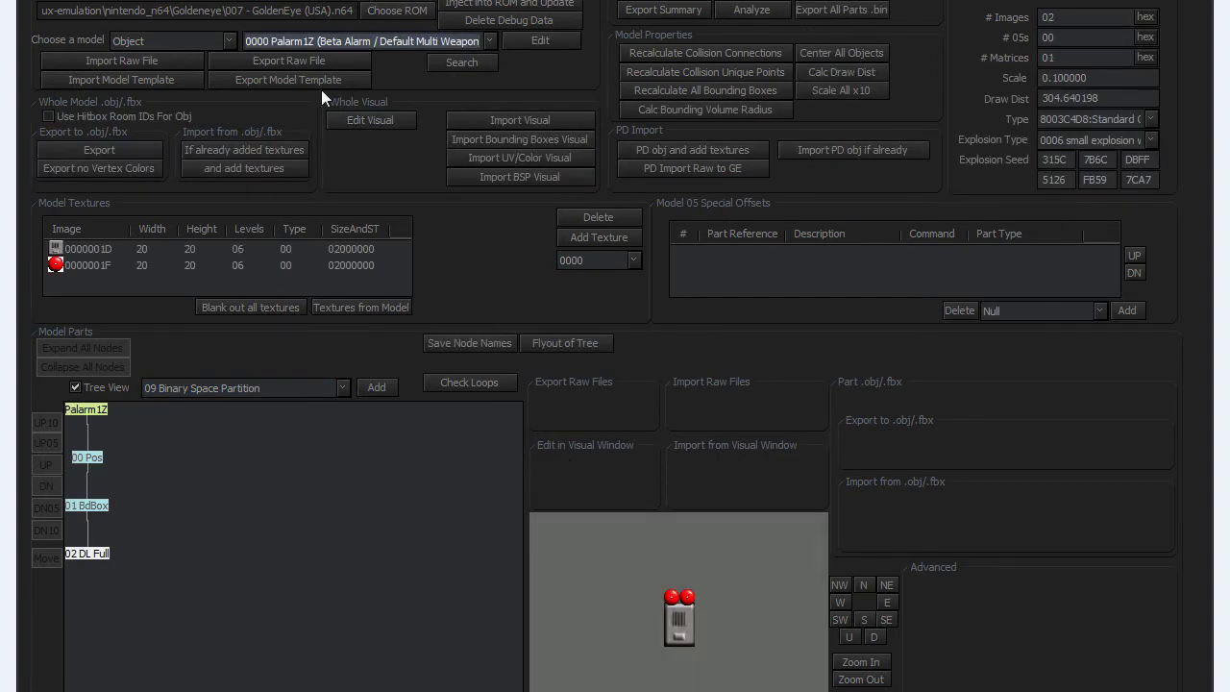
left_click(331, 39)
left_click(331, 39)
Step: Load the gun model 03 GthrowknifeZ (03 Throwing Knives) for editing and rotate its preview
left_click(206, 37)
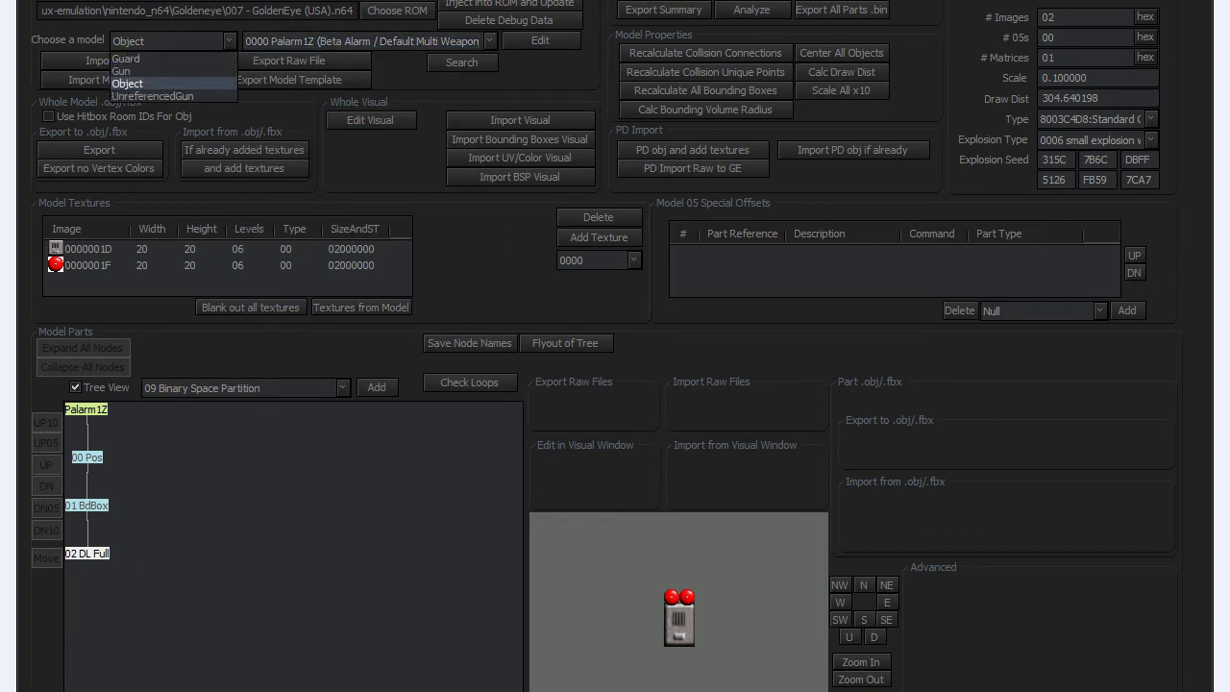
left_click(194, 74)
left_click(346, 45)
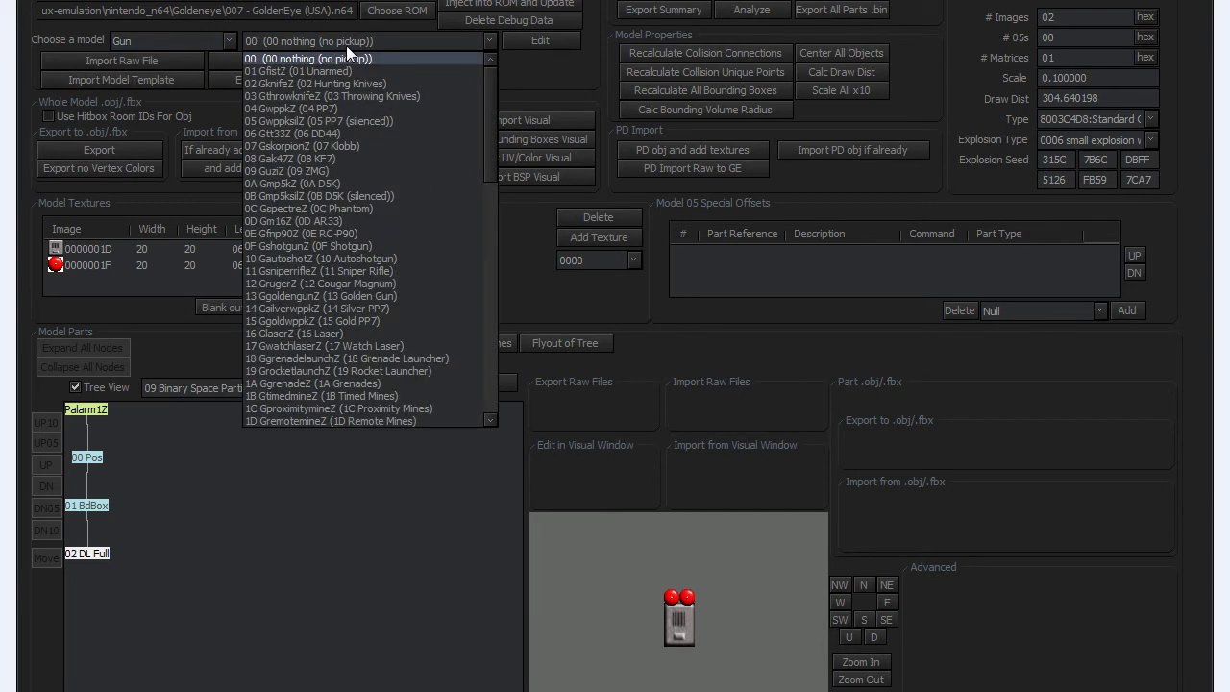
left_click(356, 96)
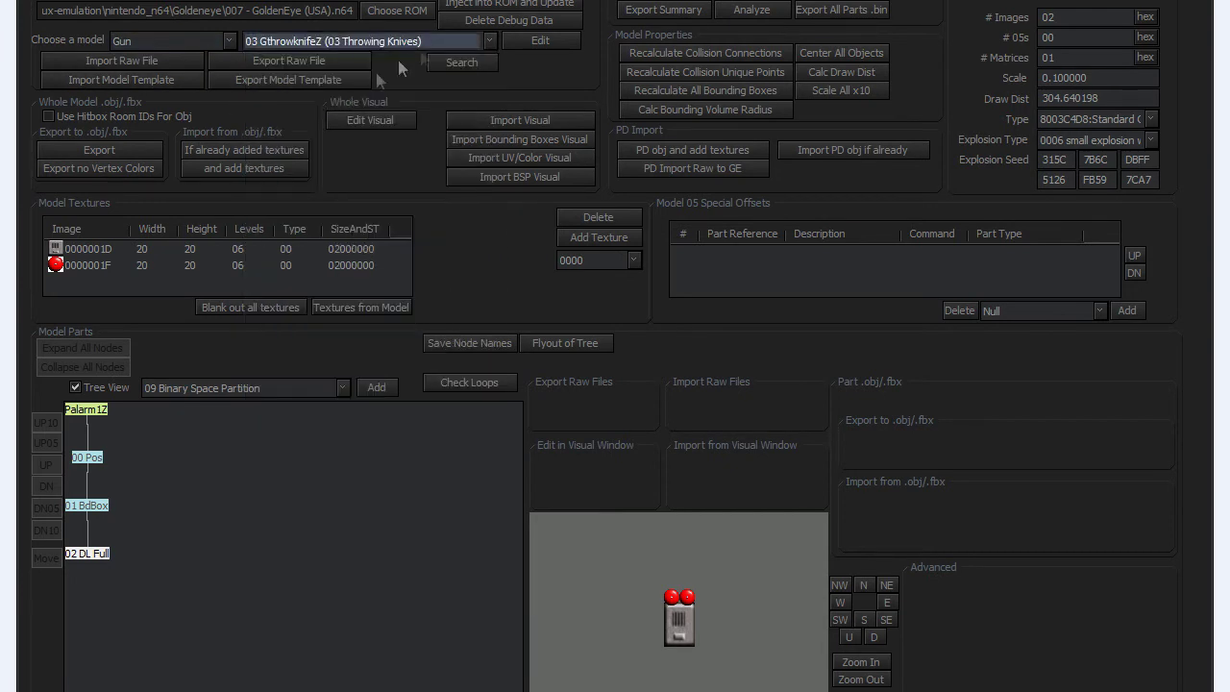
left_click(526, 40)
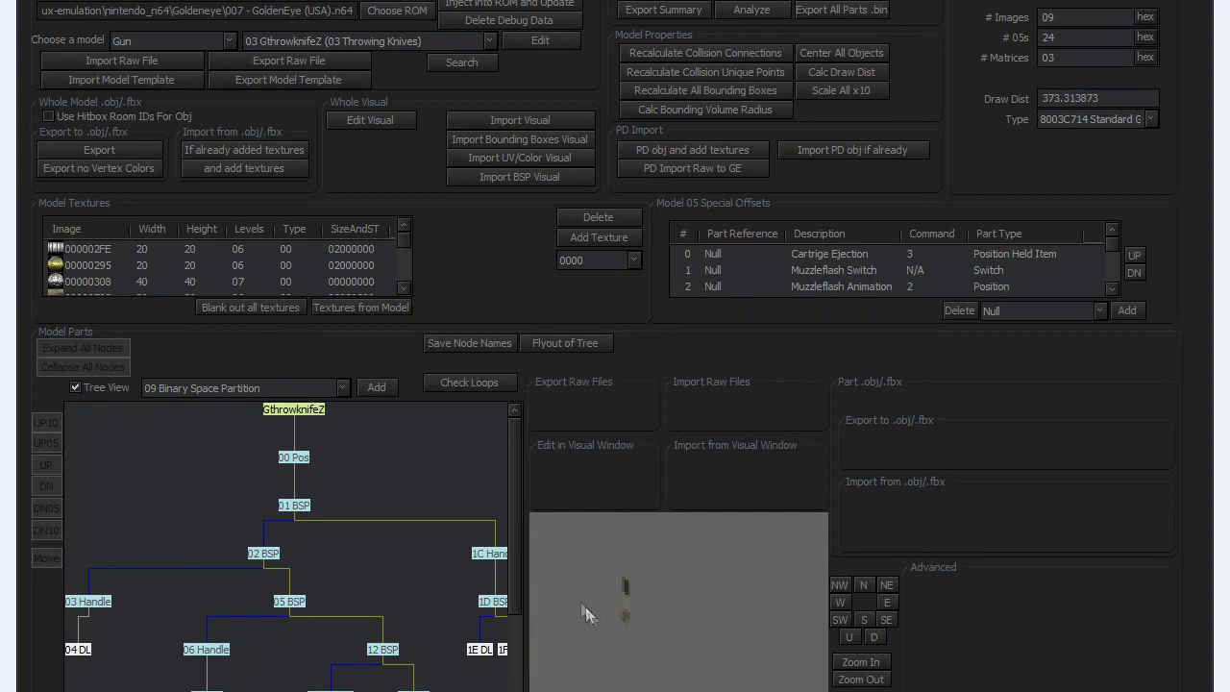
left_click_drag(670, 651, 637, 571)
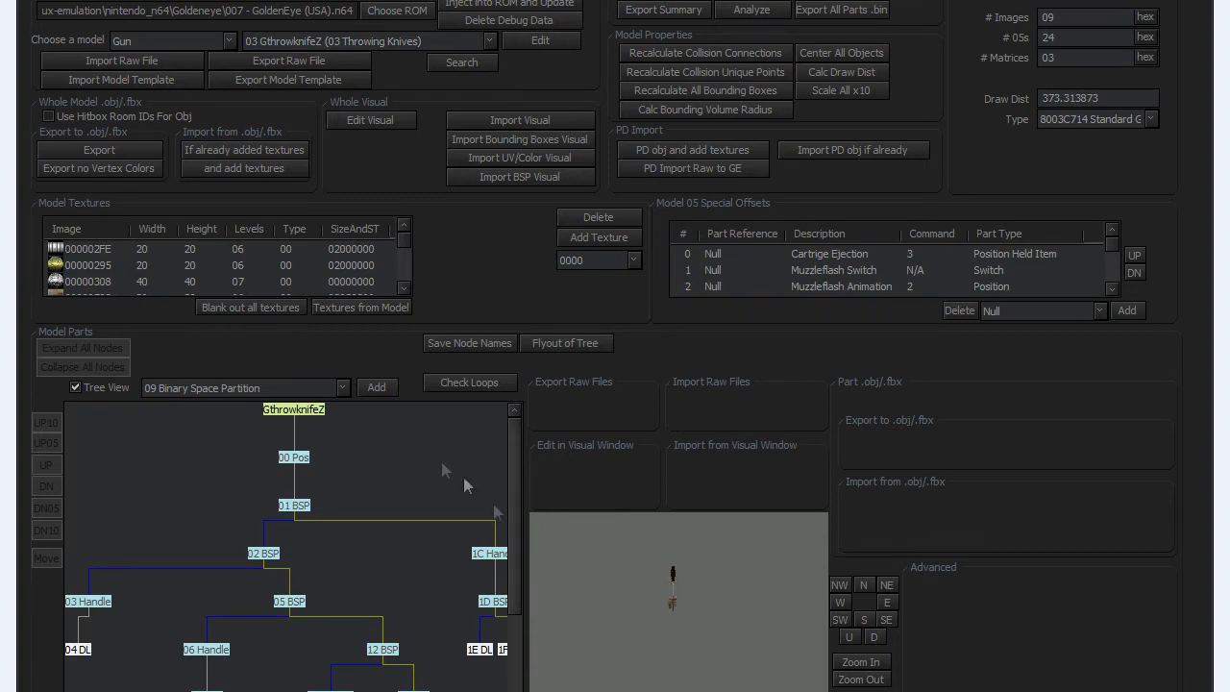
Step: Load the gun model 11 GsniperrifleZ (11 Sniper Rifle) and inspect its preview from another angle and closer up
left_click(394, 43)
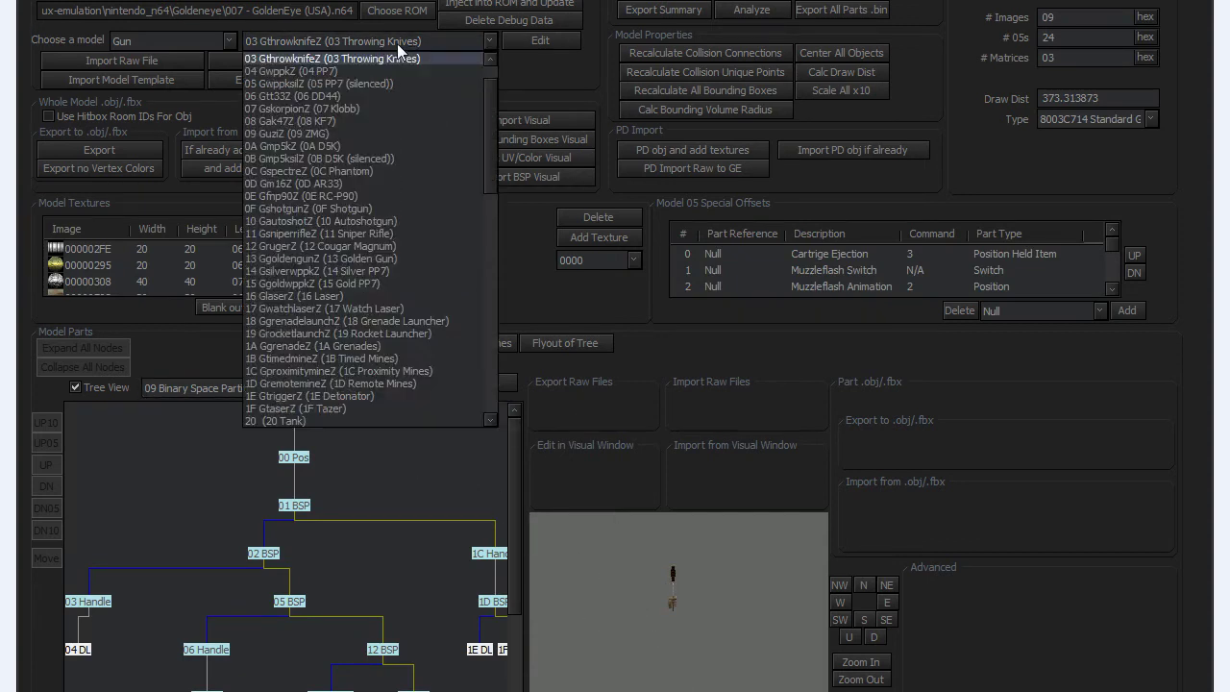
left_click(403, 234)
left_click(540, 40)
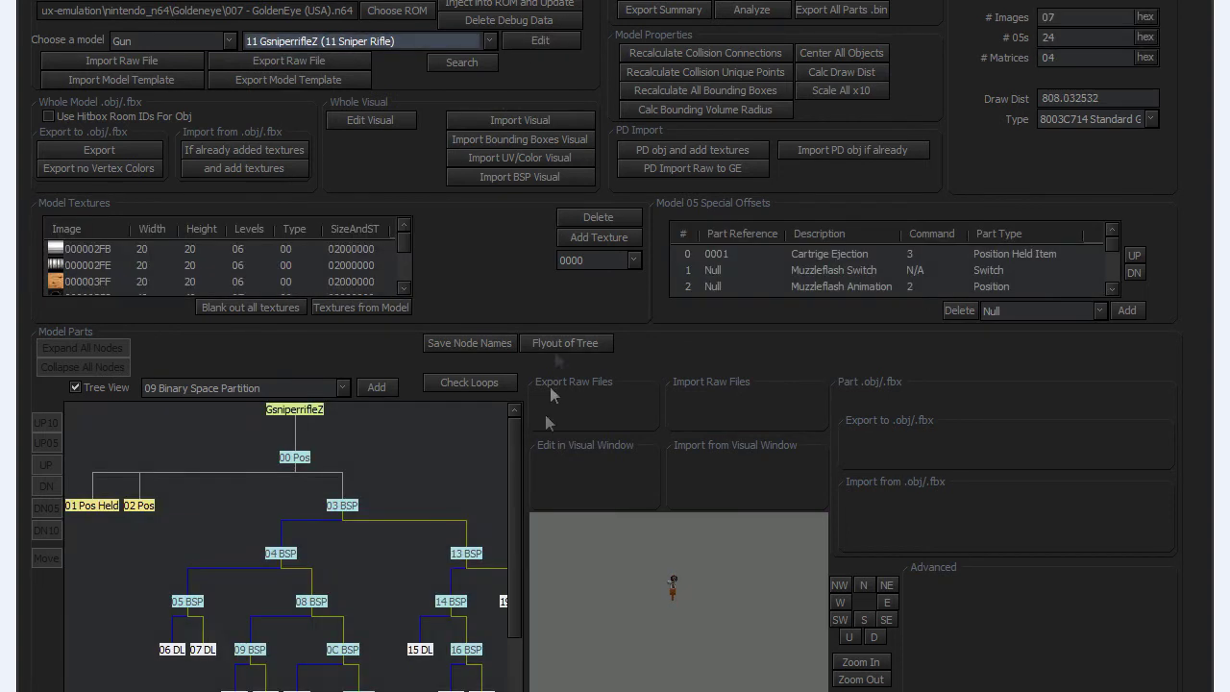
left_click_drag(639, 607, 673, 636)
scroll(672, 633, "up", 5)
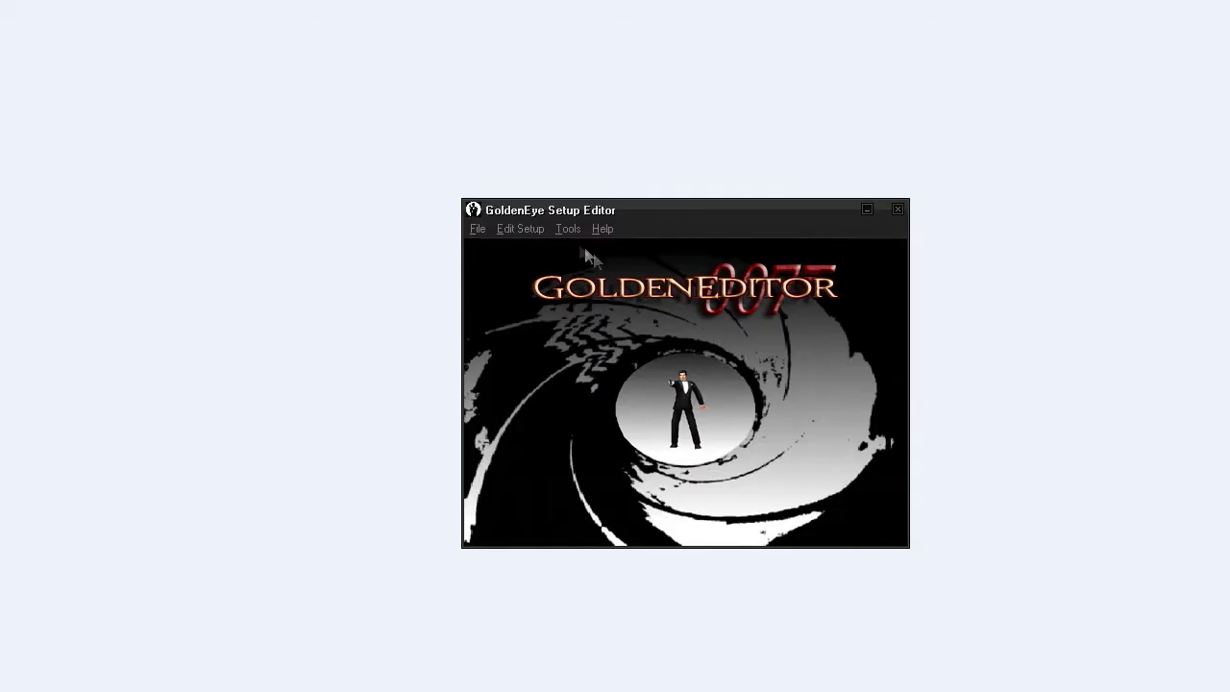
Step: Review the IPS patch, XDelta Patching and Extra Tools options available in the editor
left_click(566, 229)
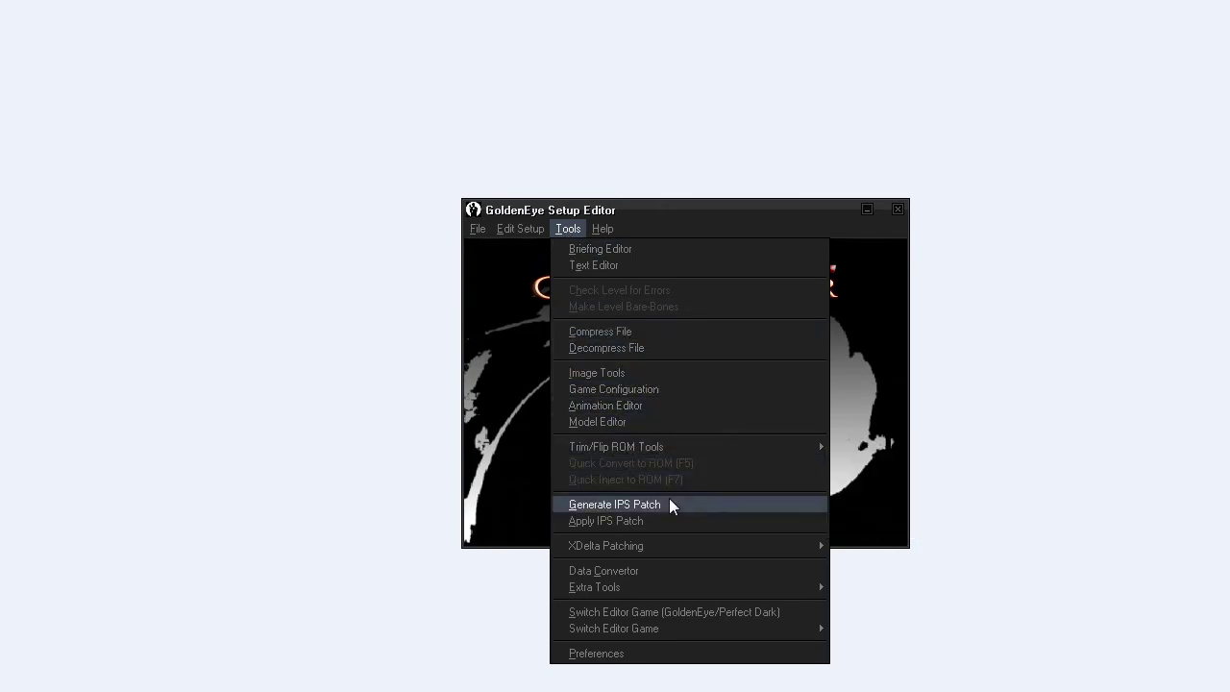
mouse_move(675, 551)
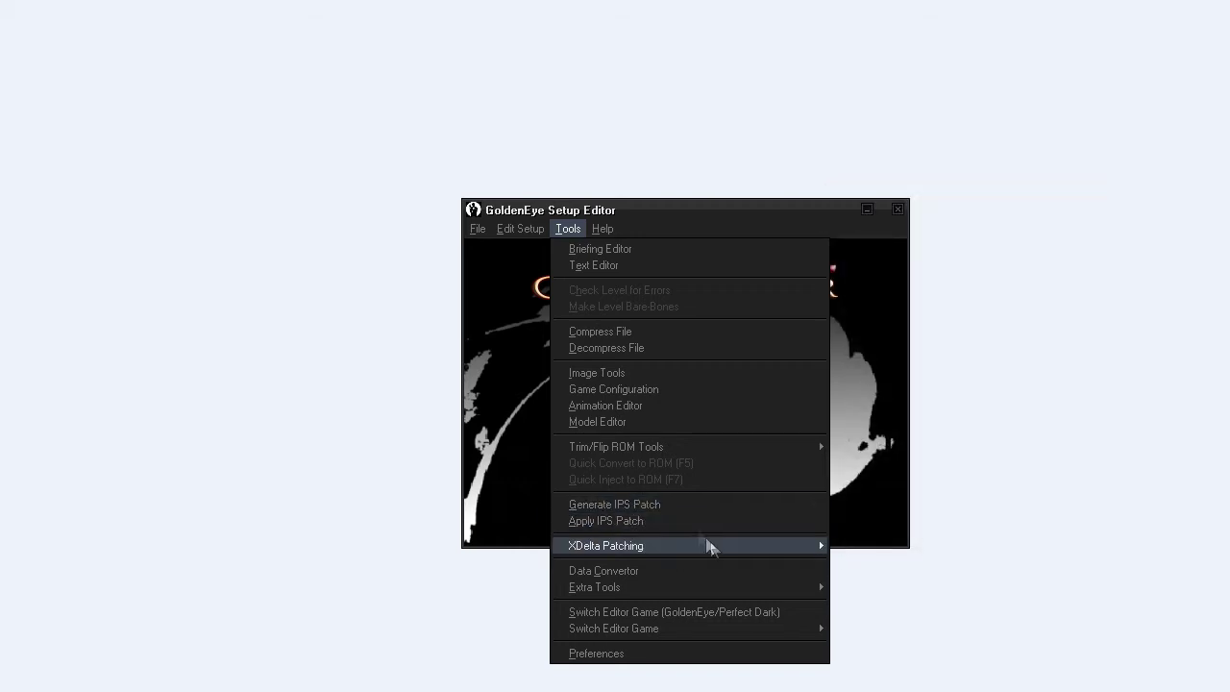
mouse_move(716, 552)
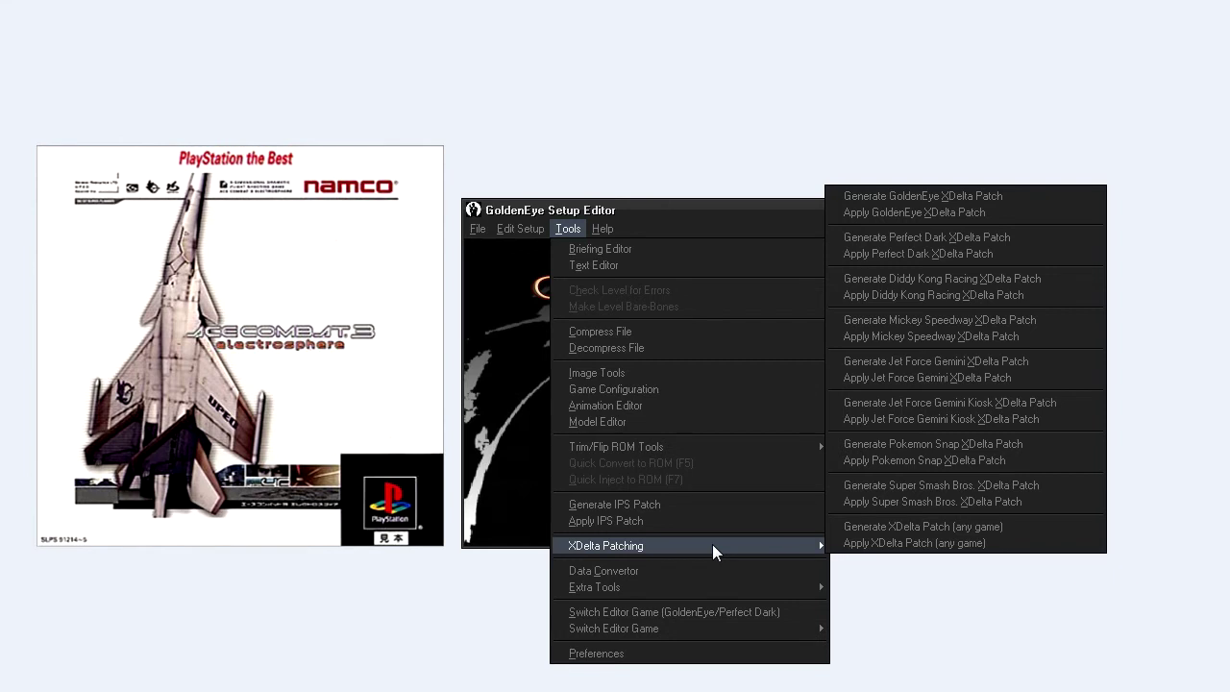
mouse_move(698, 588)
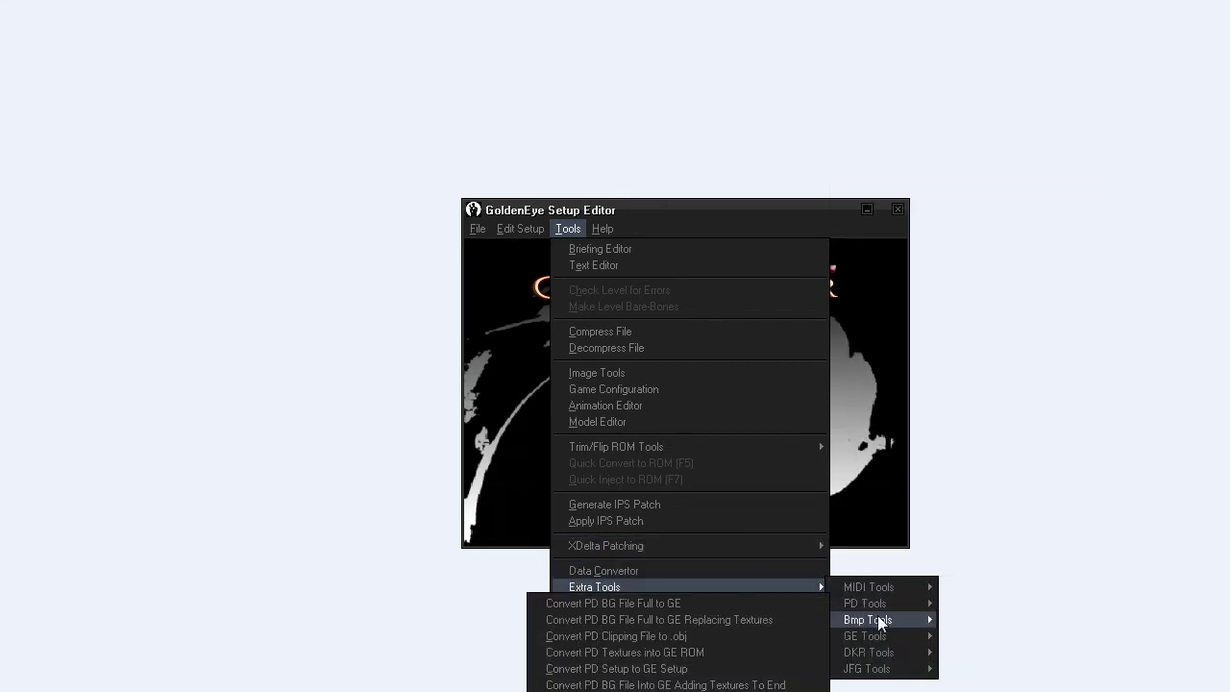
mouse_move(882, 653)
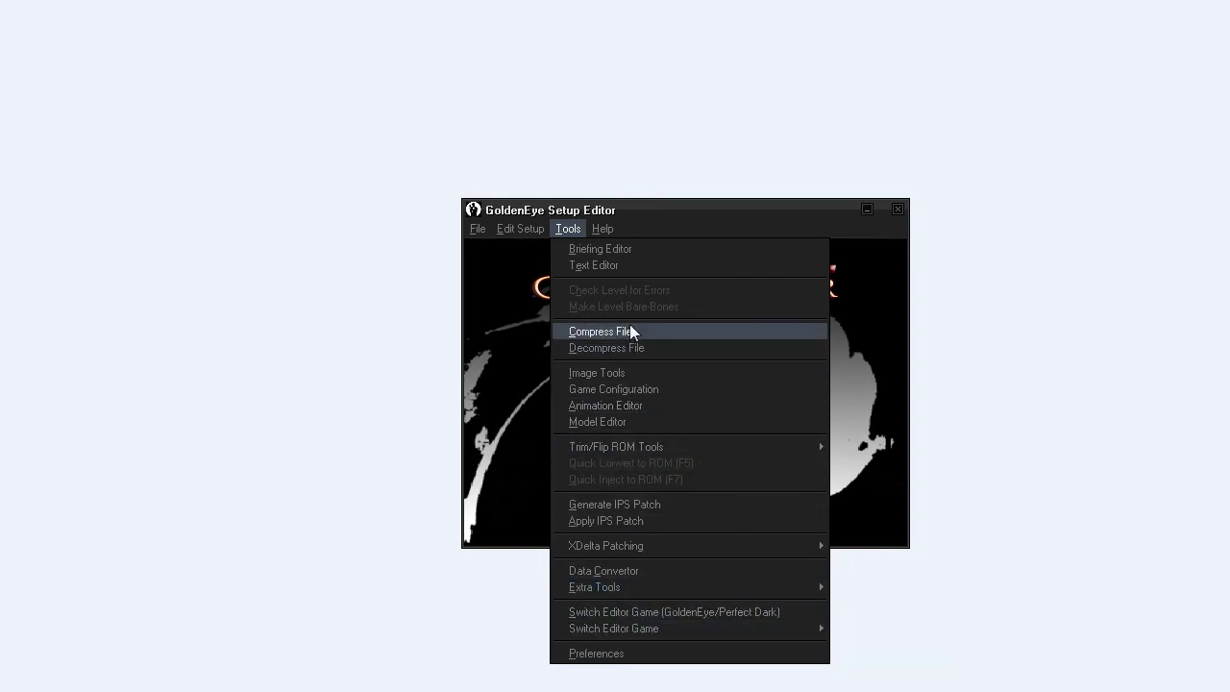
Step: Open Image Tools, inspect the red and white striped image's details, and browse further through the ROM's images
left_click(637, 374)
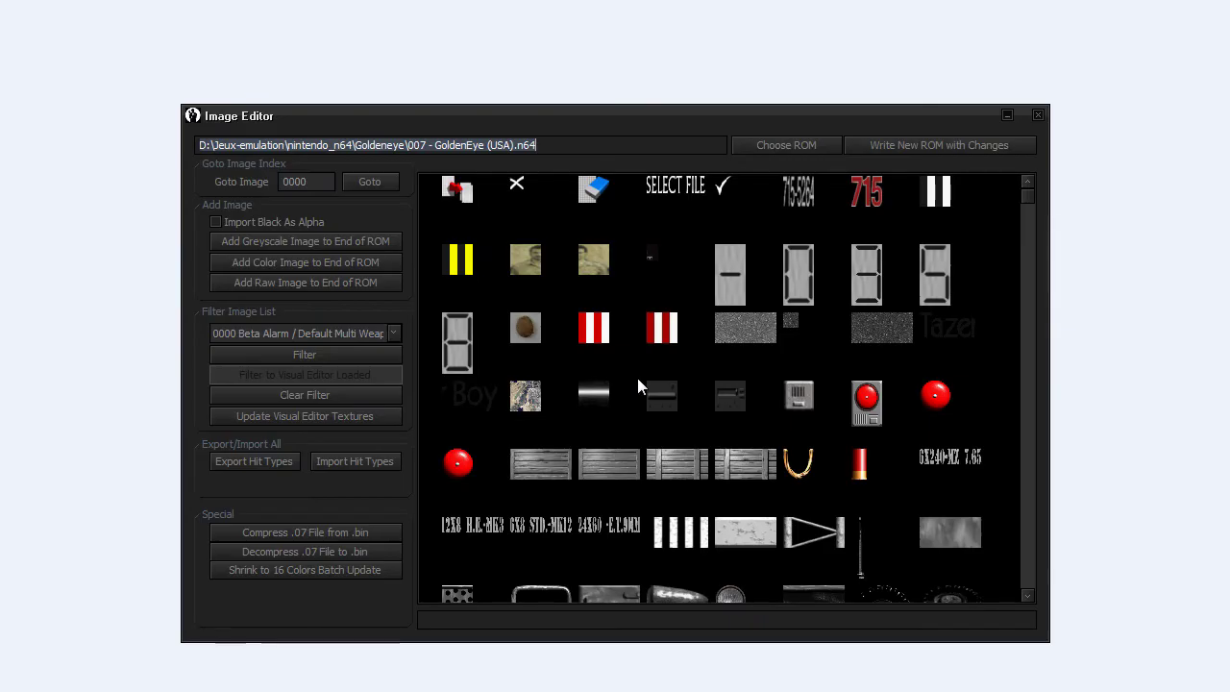
left_click(640, 388)
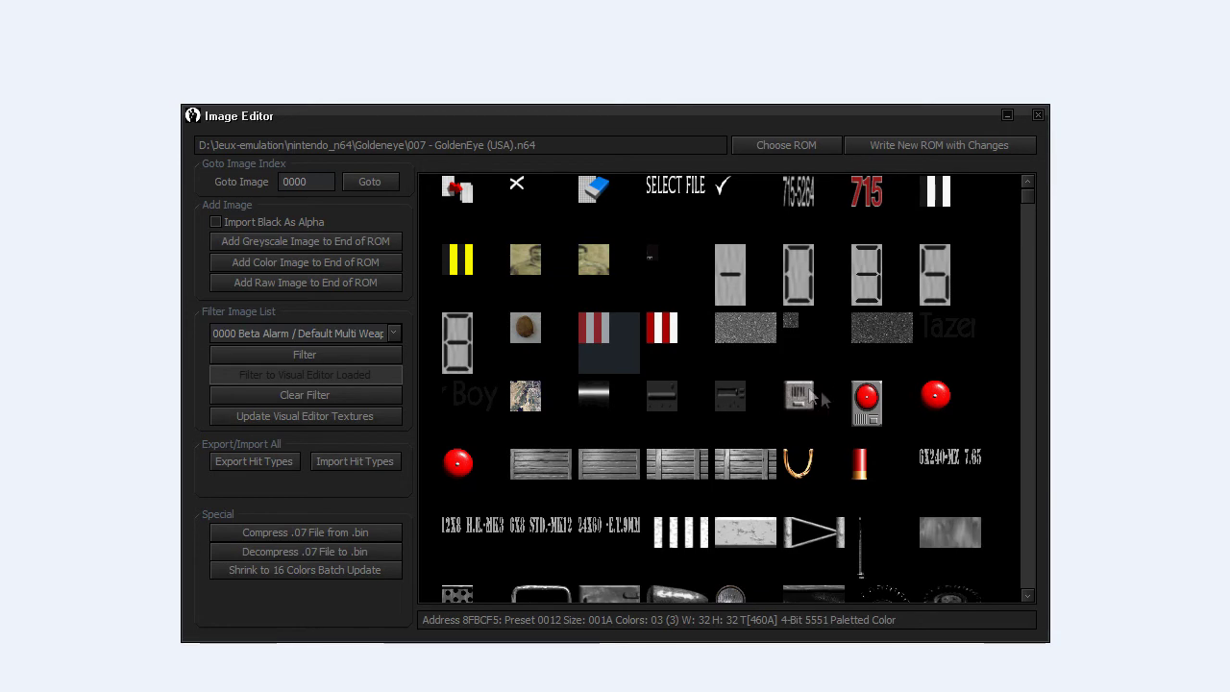
left_click(1029, 217)
left_click(1025, 333)
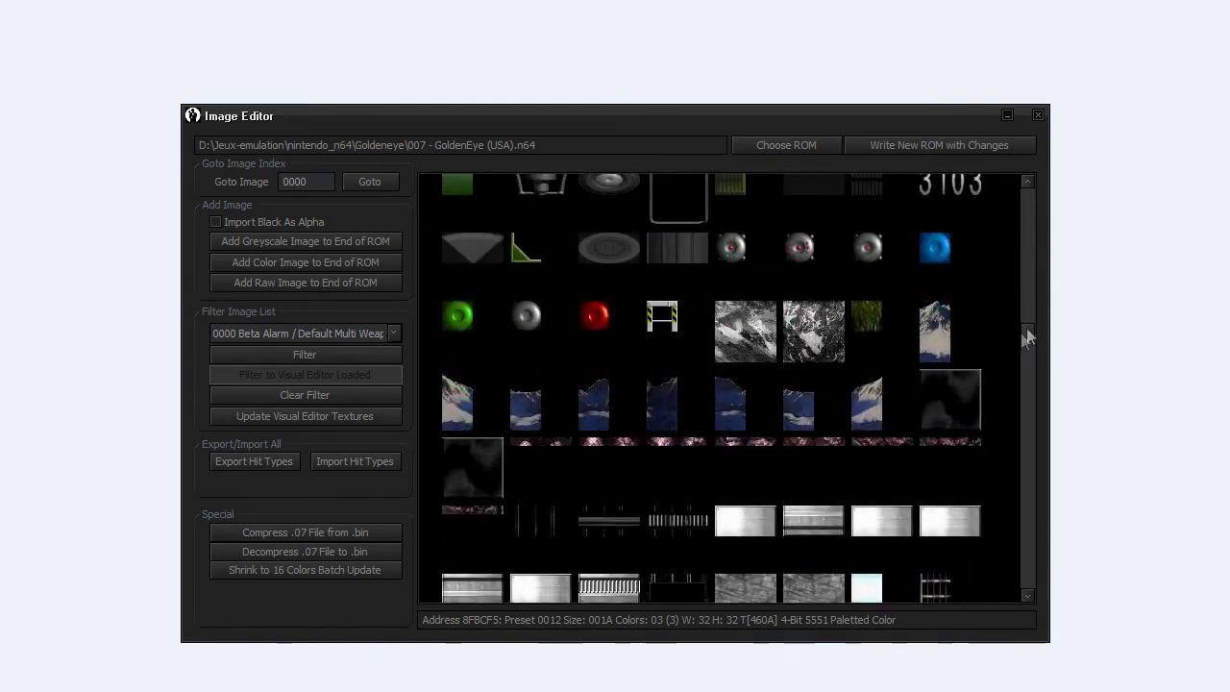
Step: Save the grey snowy rock texture as the bitmap file 03B4.bmp and close the Image Editor
right_click(751, 322)
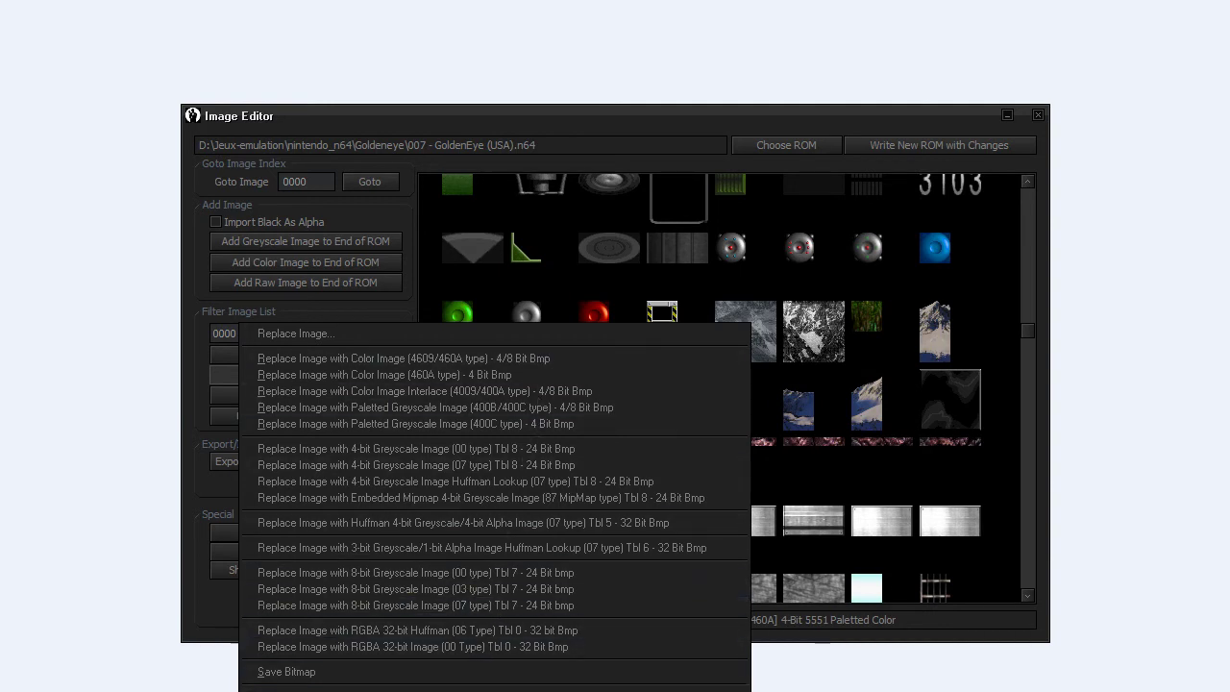
left_click(392, 676)
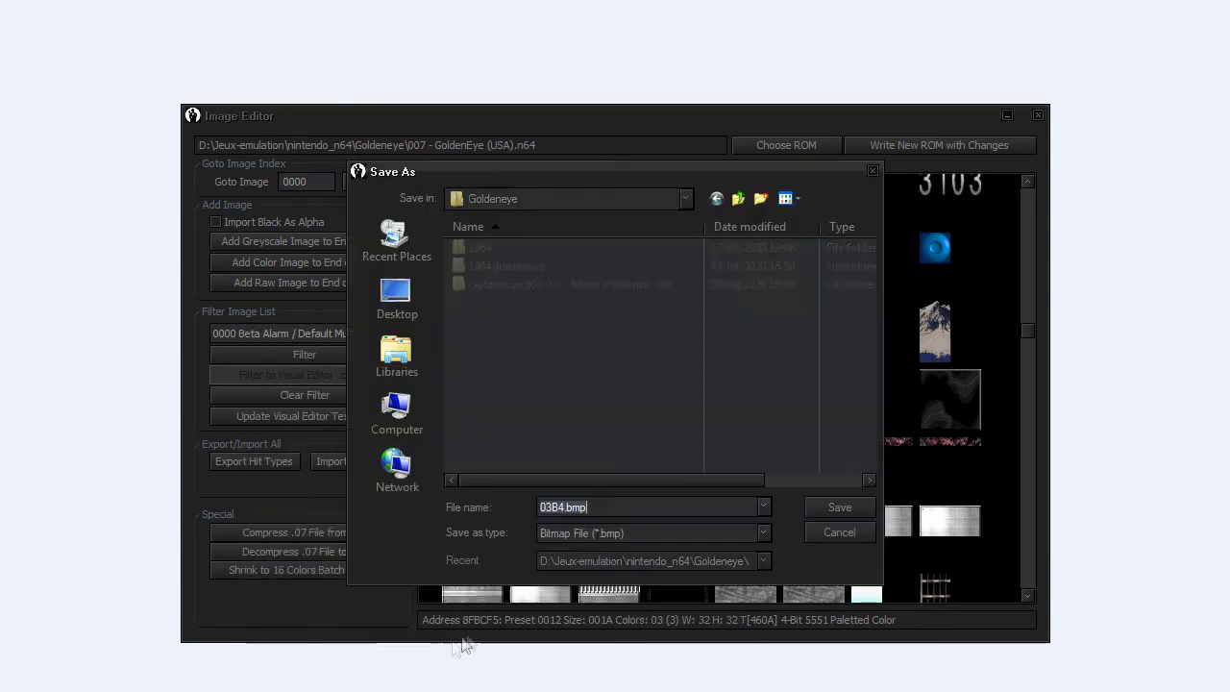
left_click(840, 506)
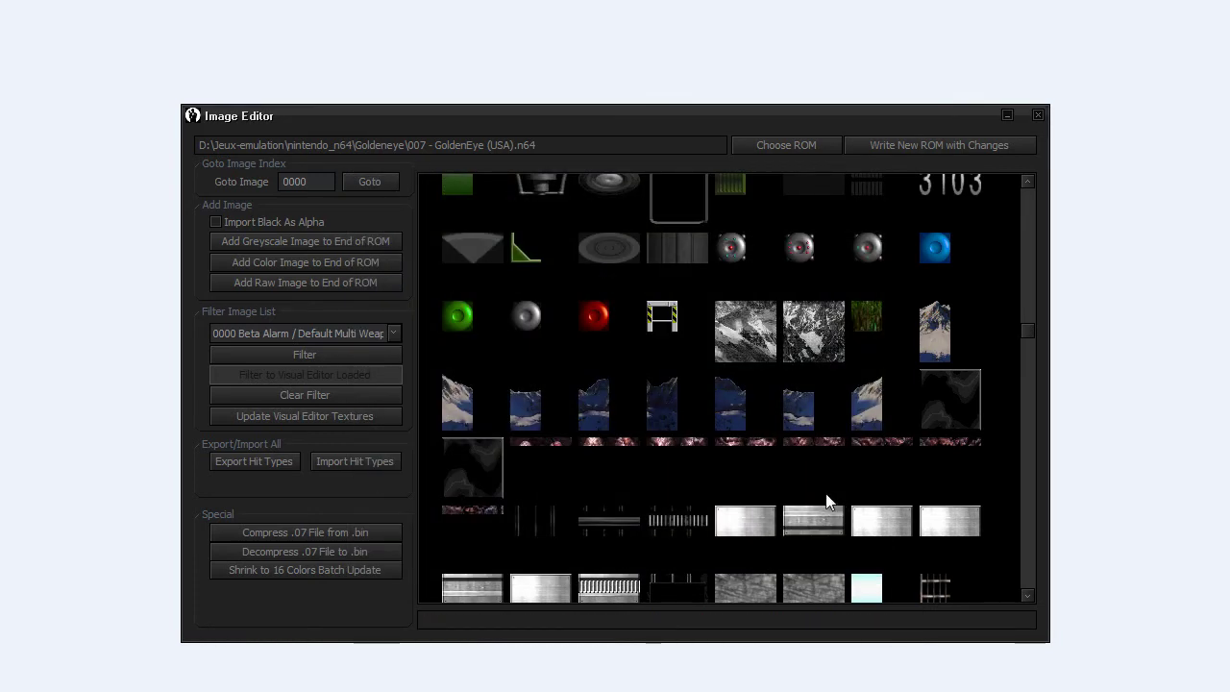
left_click(1037, 117)
Step: Look over the Edit Setup commands, and create a new setup file using UsetuparkZ.set (Facility) as the visual and quick convert level
left_click(519, 230)
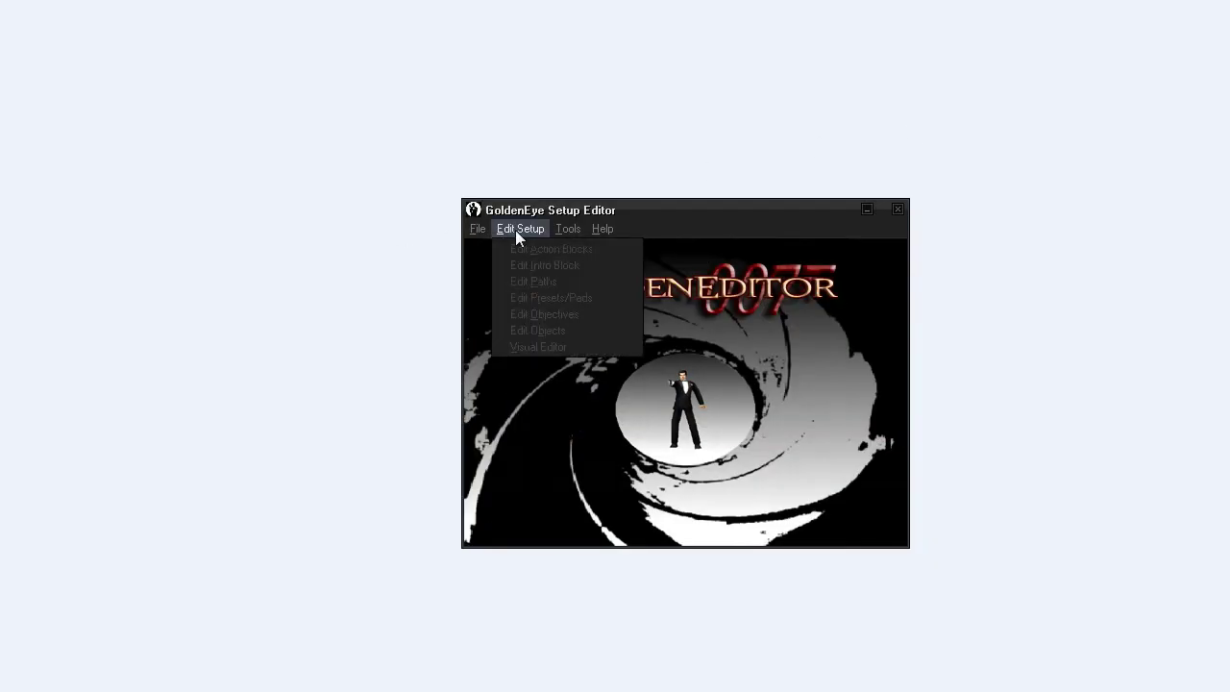
left_click(515, 230)
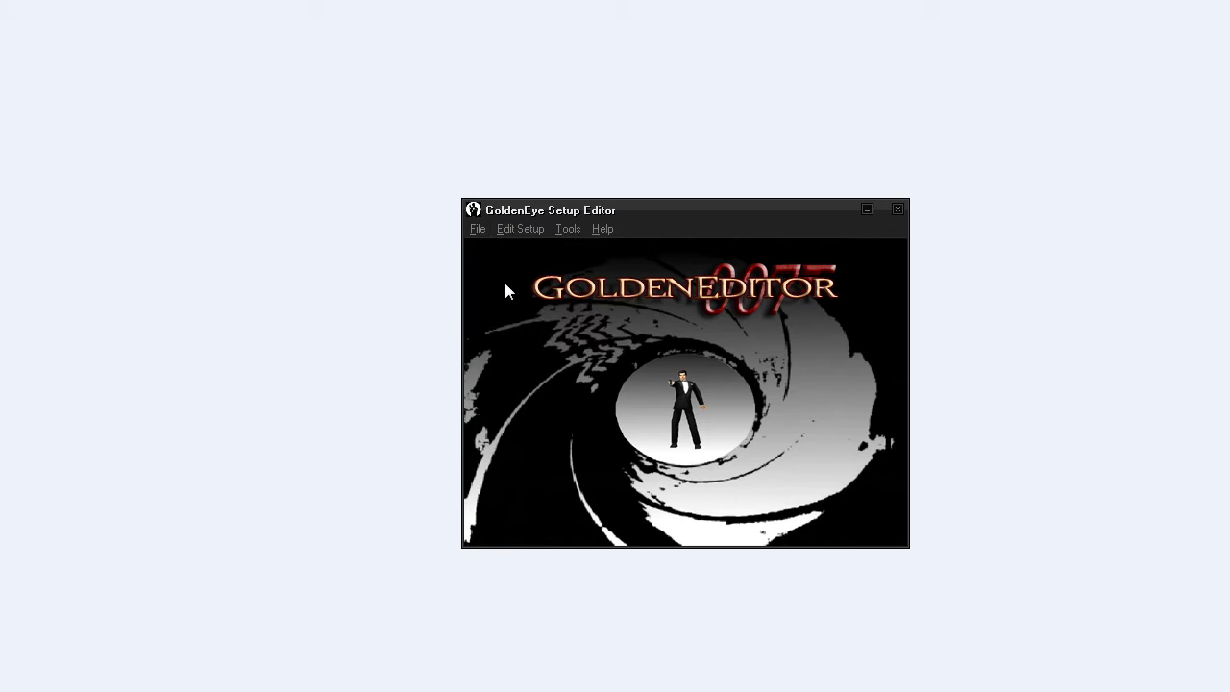
left_click(477, 230)
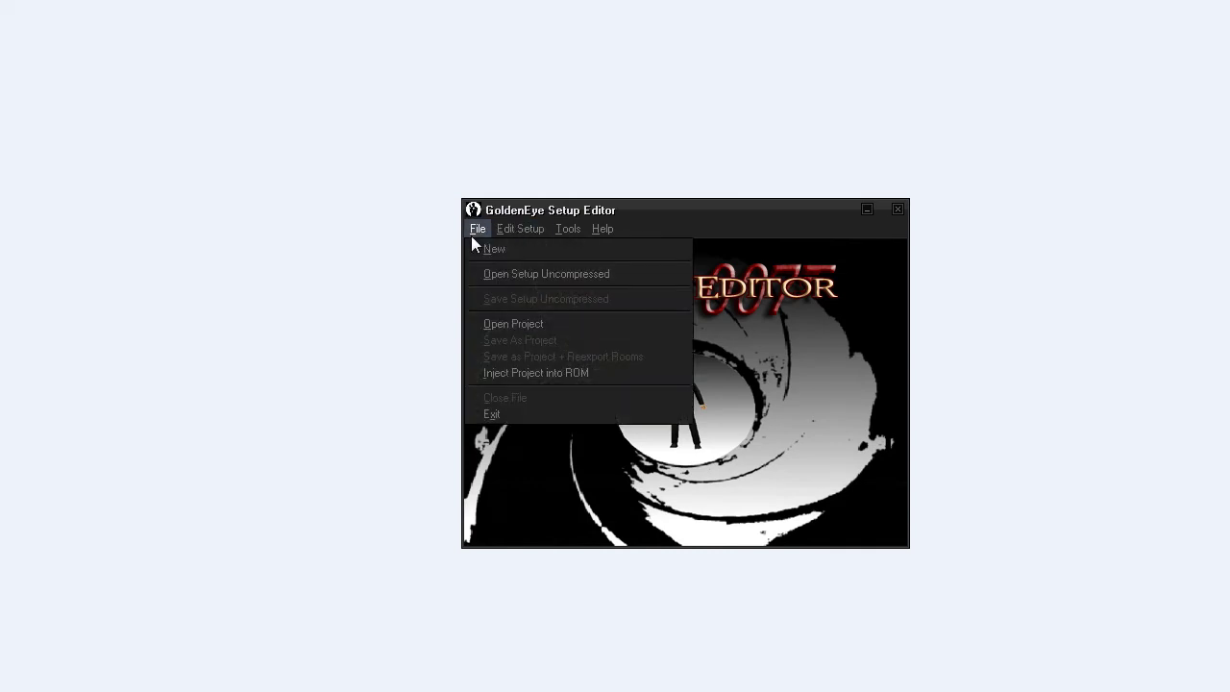
left_click(473, 246)
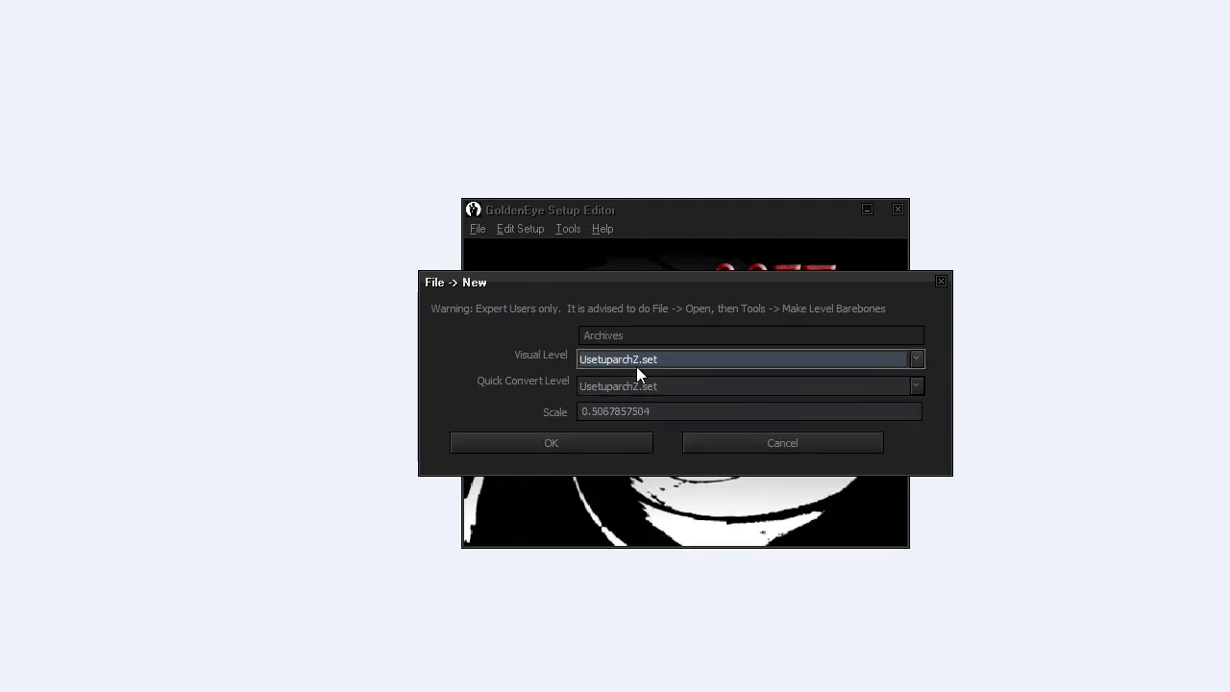
scroll(636, 366, "up", 5)
scroll(652, 361, "down", 3)
scroll(654, 329, "down", 4)
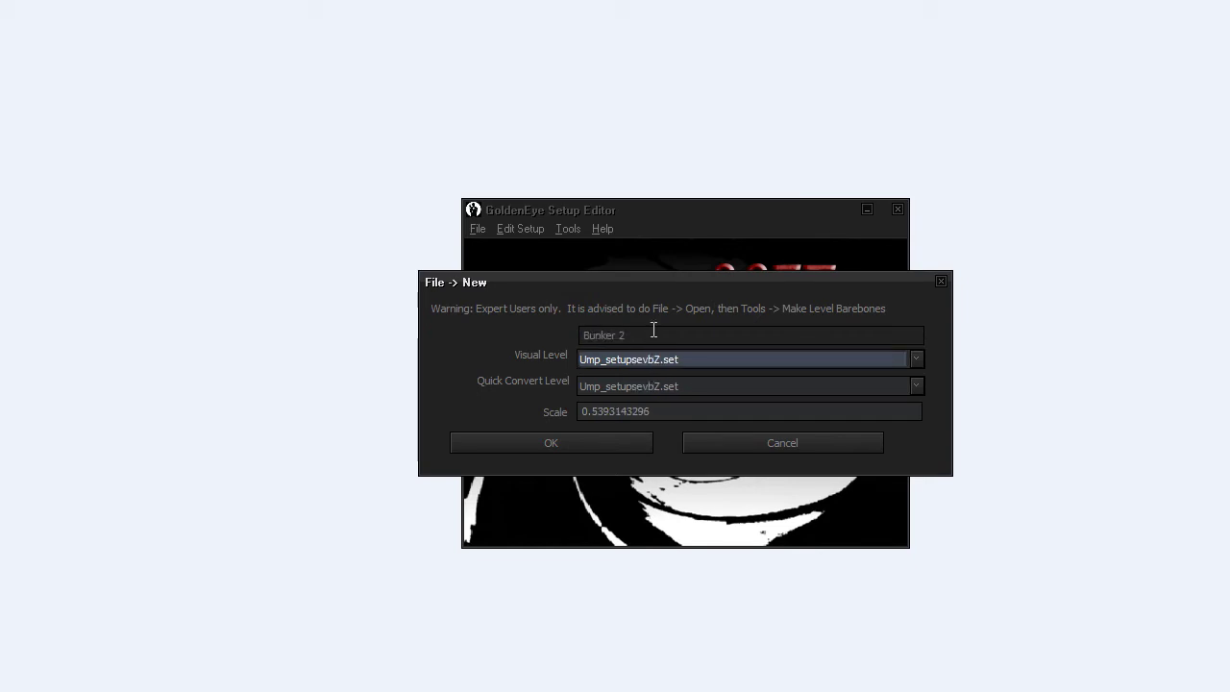
scroll(653, 329, "down", 1)
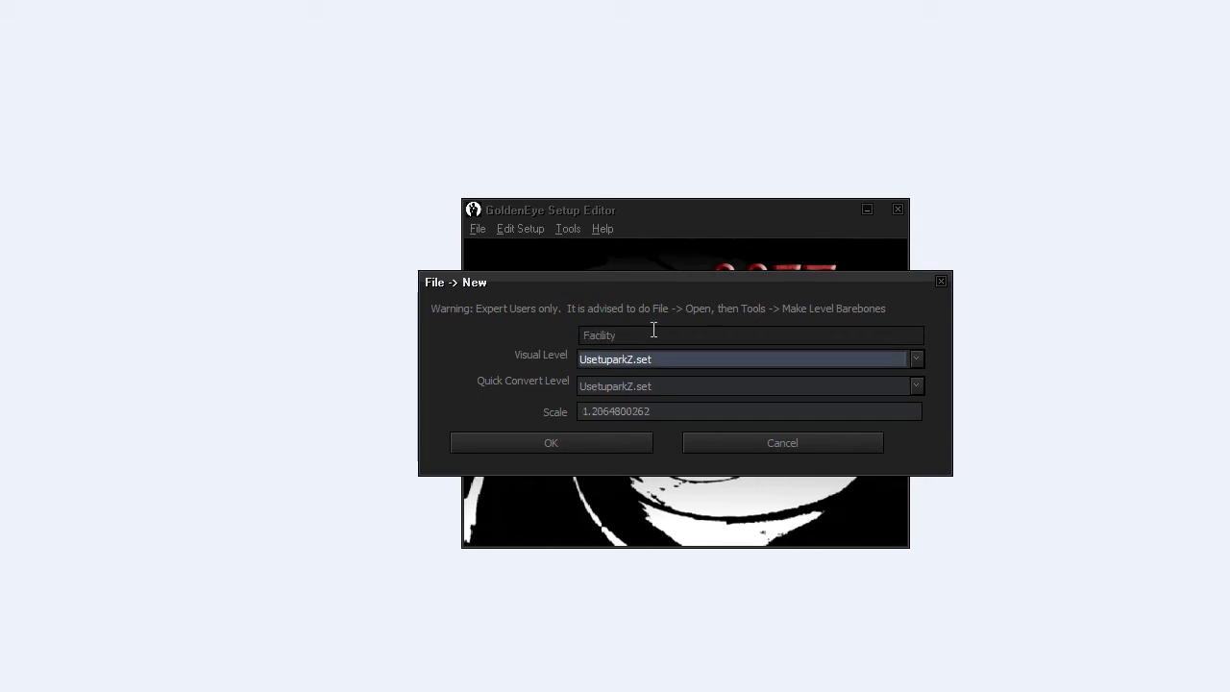
left_click(558, 441)
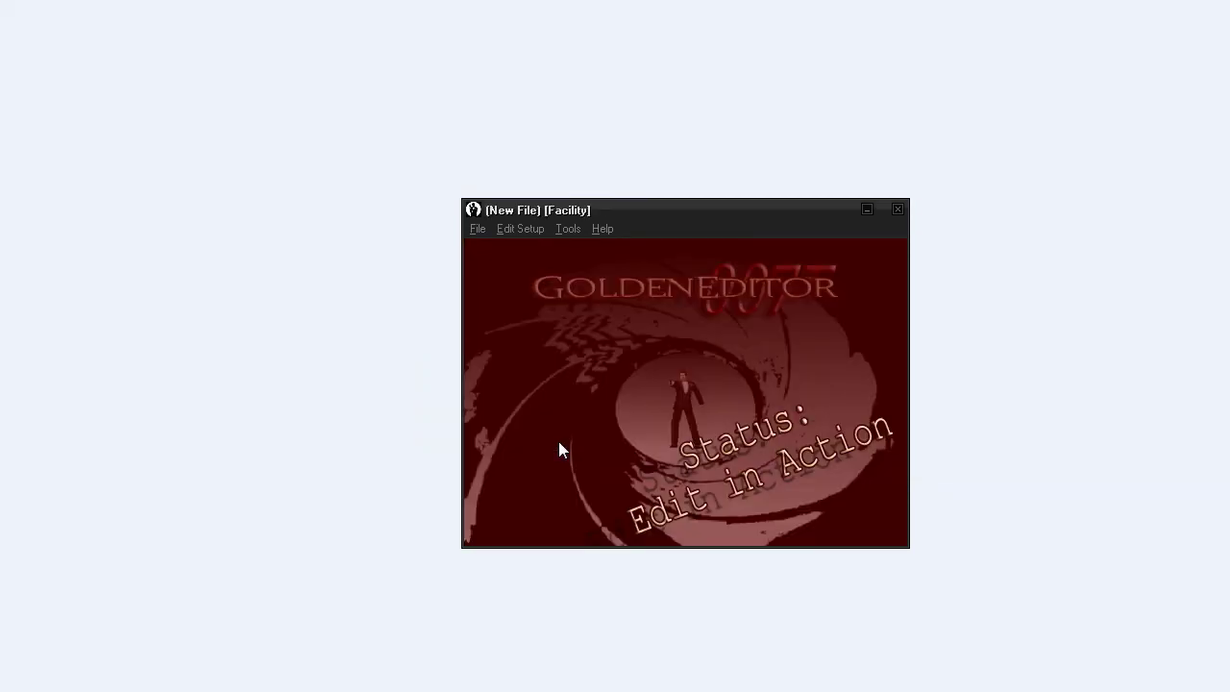
Step: Open the Visual Editor for the new Facility setup and move up close to the tiled wall
left_click(523, 229)
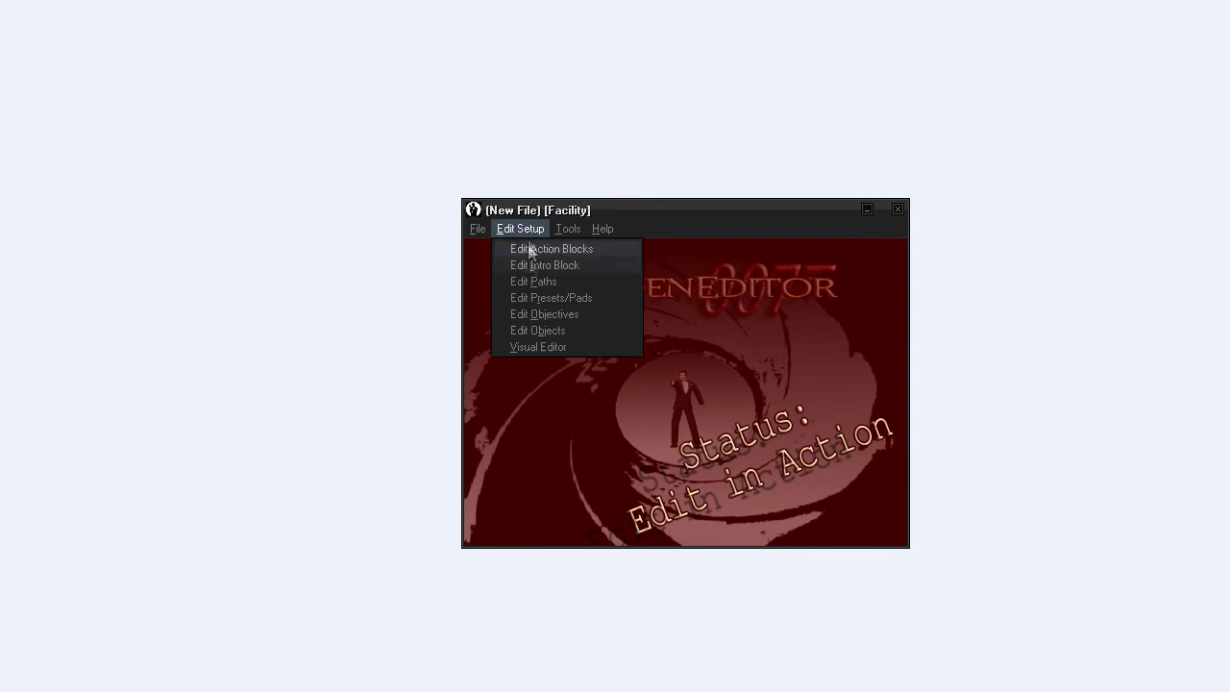
left_click(545, 347)
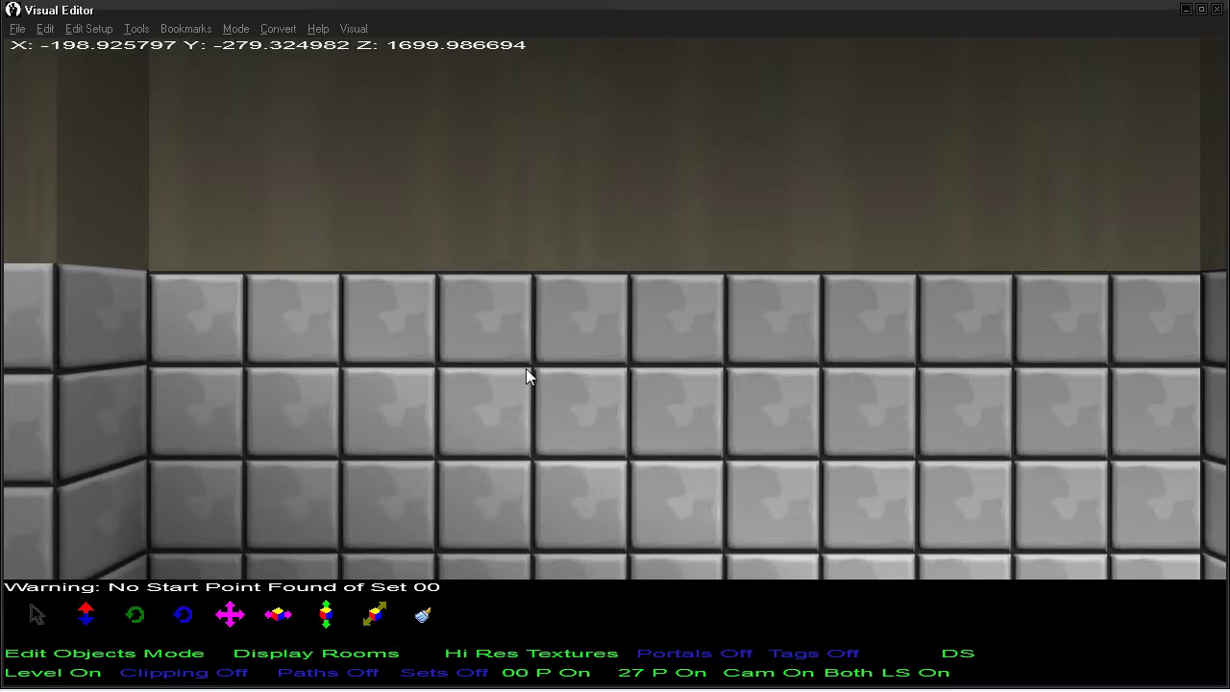
key("Left")
key("Up")
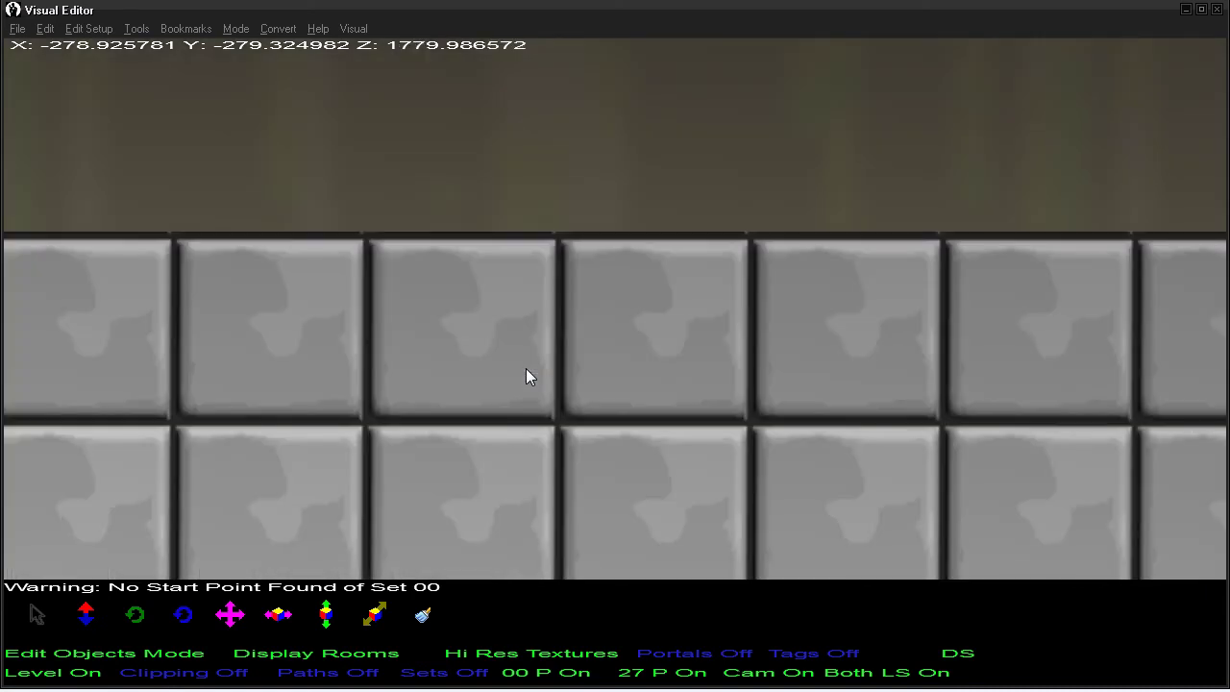
key("Page_Up")
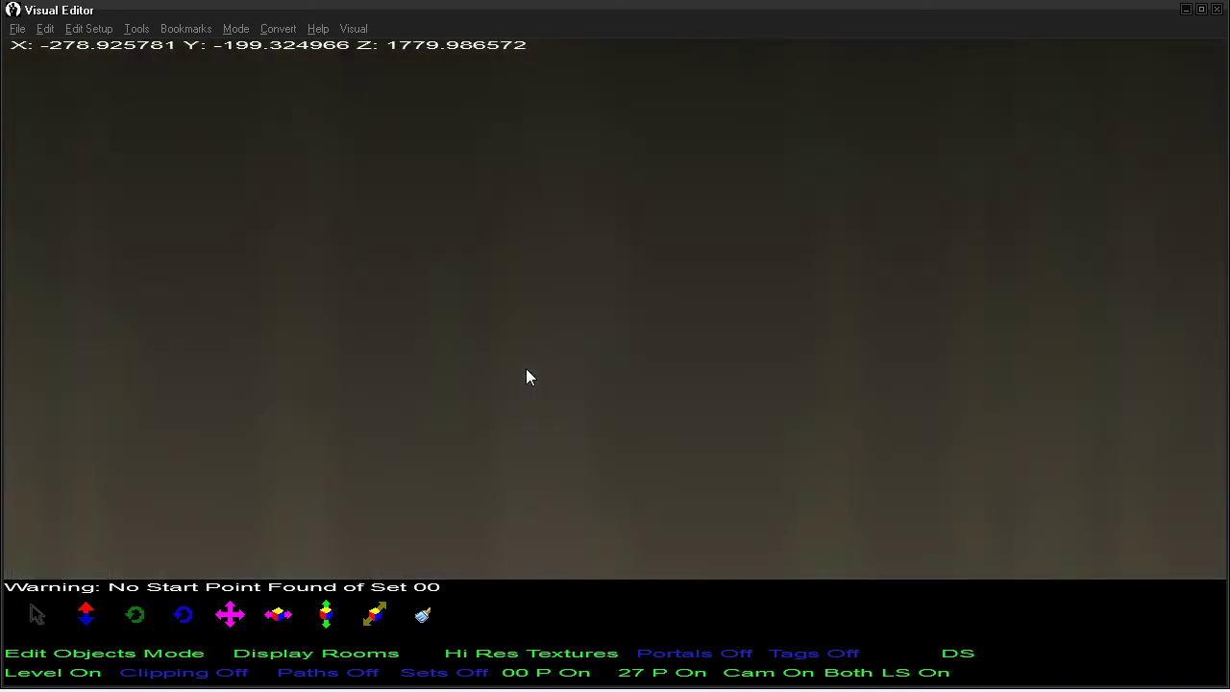
Step: Rise above the Facility rooms and survey the level's layout from over the roofs
key("Page_Up")
key("Page_Up")
key("Up")
key("Up")
key("Up")
key("Up")
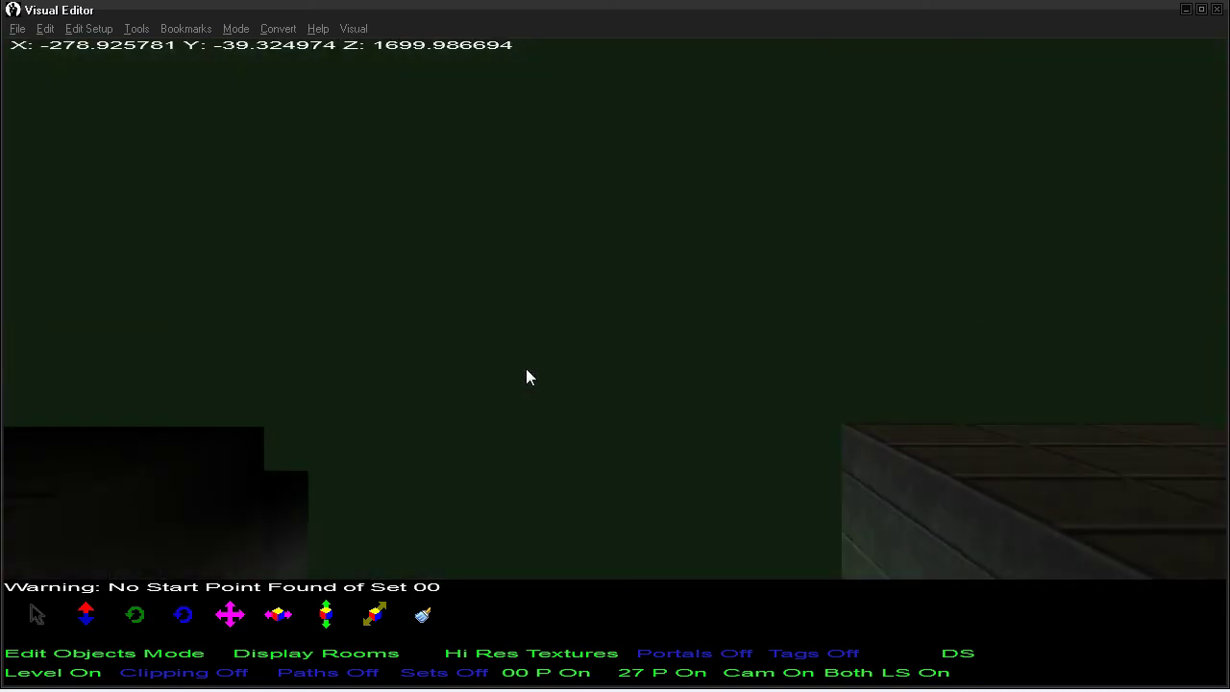
key("Up")
key("Up")
key("Up")
key("Up")
key("Up")
key("Up")
key("Up")
key("Up")
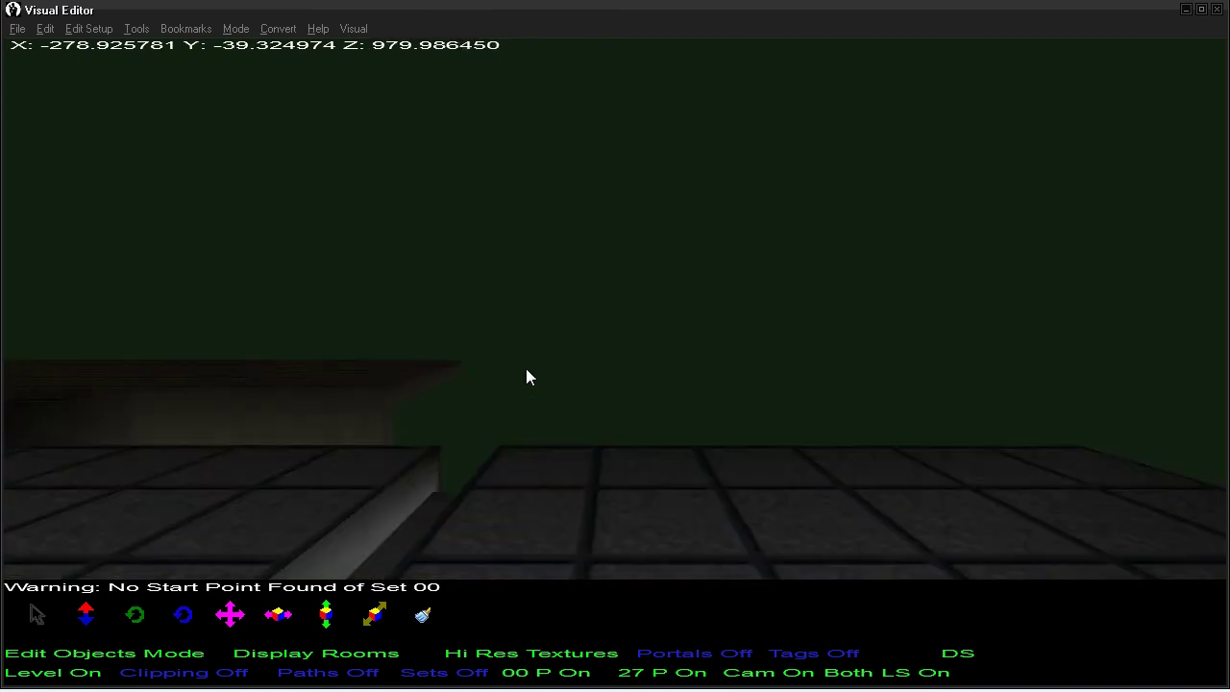
key("Left")
key("Left")
key("Left")
key("Left")
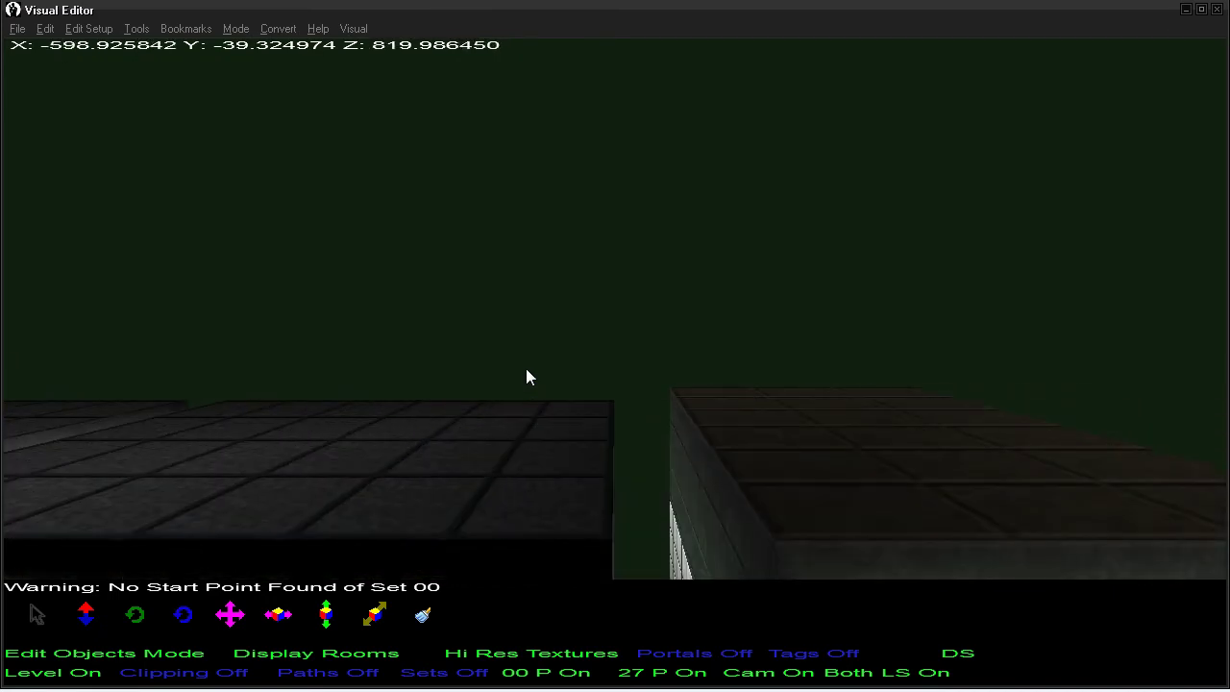
Step: Survey the roofs from higher up, and descend into the blue brick room with the white pillars
key("Page_Up")
key("Page_Up")
key("Page_Up")
key("Up")
key("Right")
key("Right")
key("Right")
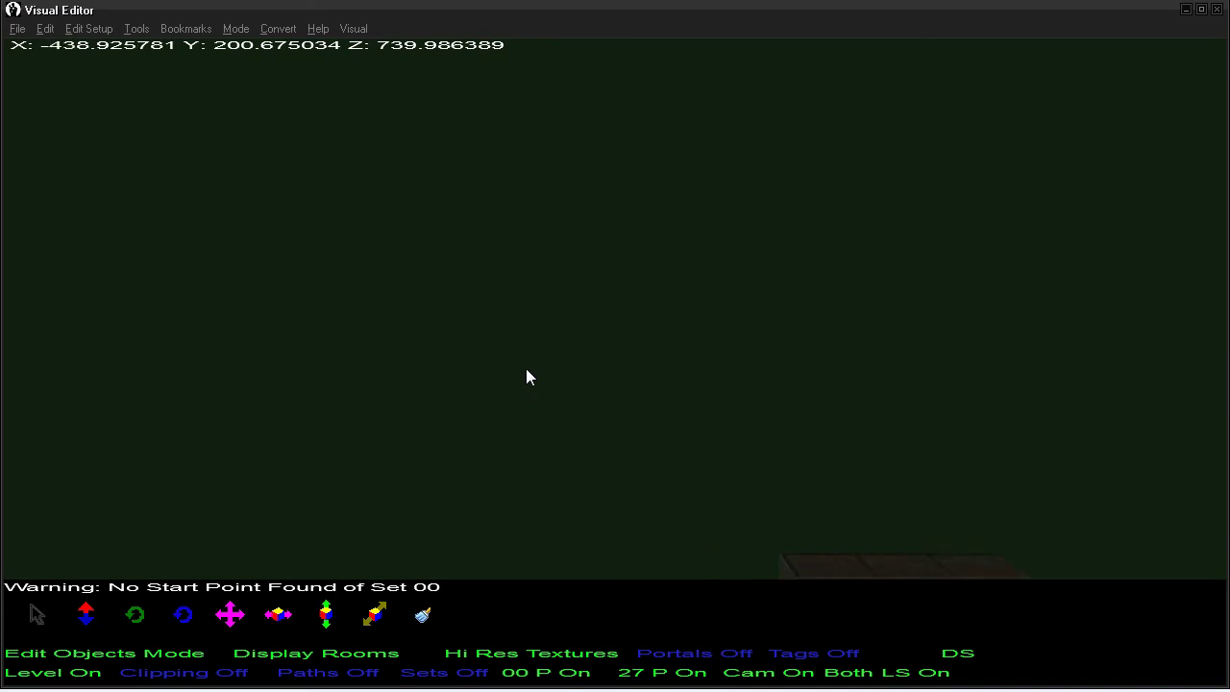
key("Page_Up")
key("Page_Up")
key("Left")
key("Left")
key("Page_Down")
key("Page_Down")
key("Page_Down")
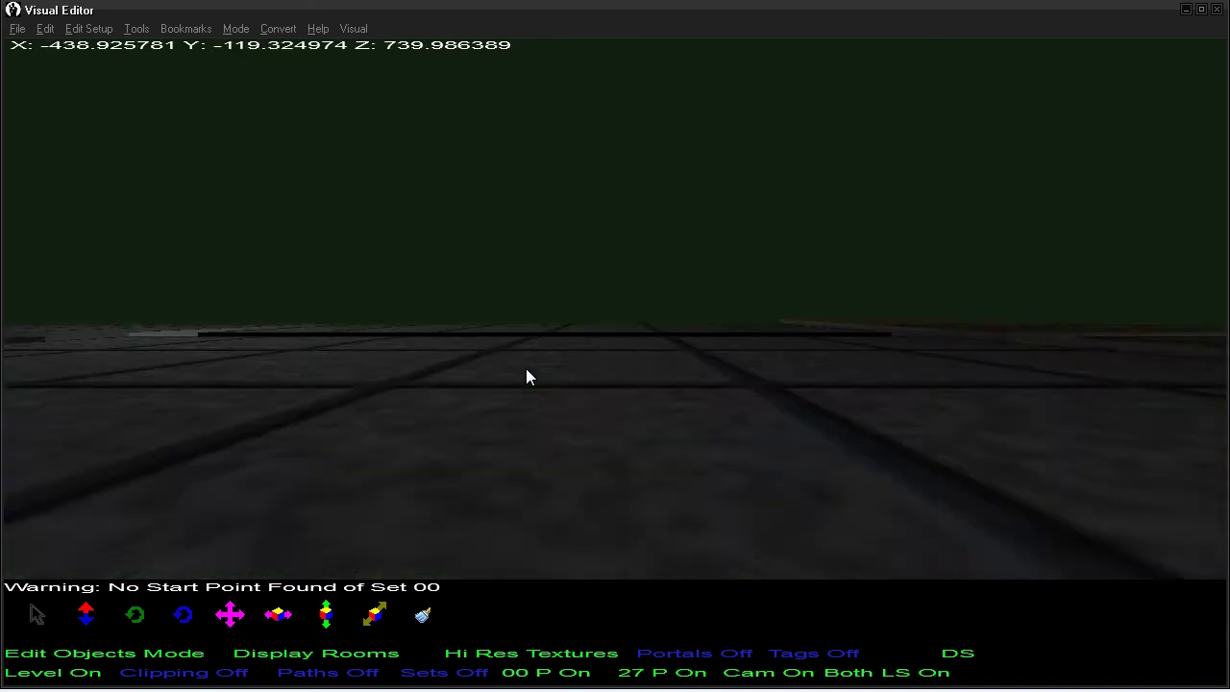
key("Page_Up")
key("Page_Up")
key("Page_Up")
Step: Review the insert commands offered for the room's floor, and switch from the Move Up/Down tool to the four-way move tool
right_click(509, 371)
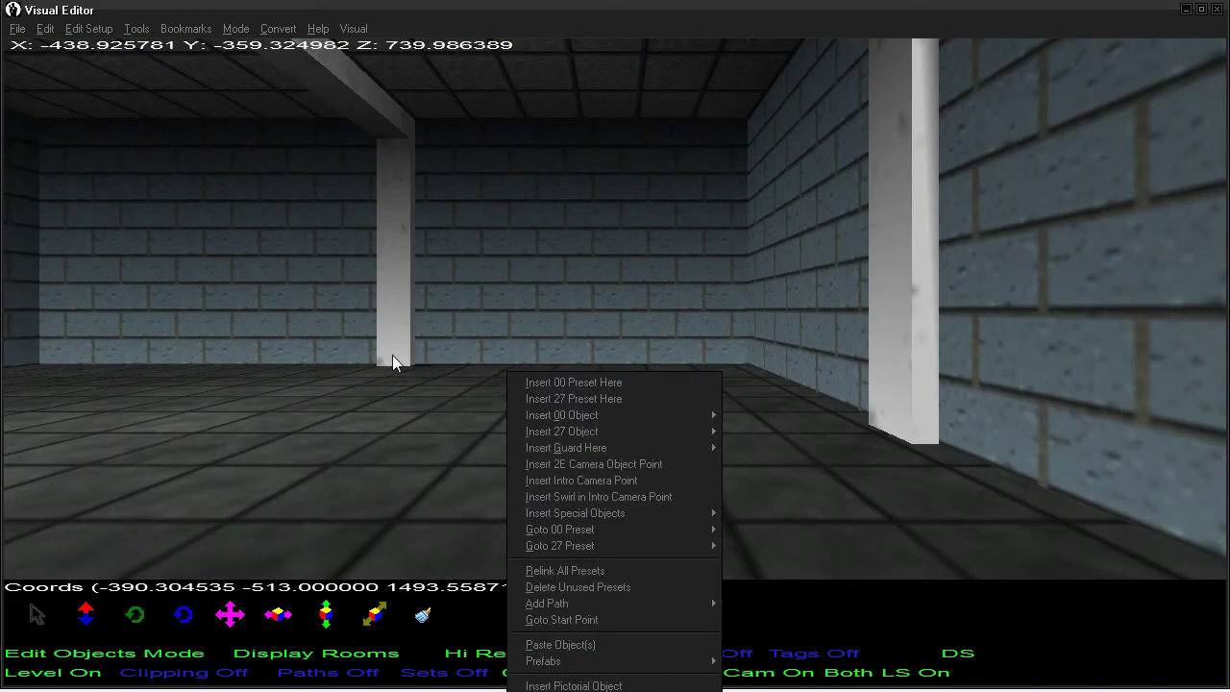
key("Escape")
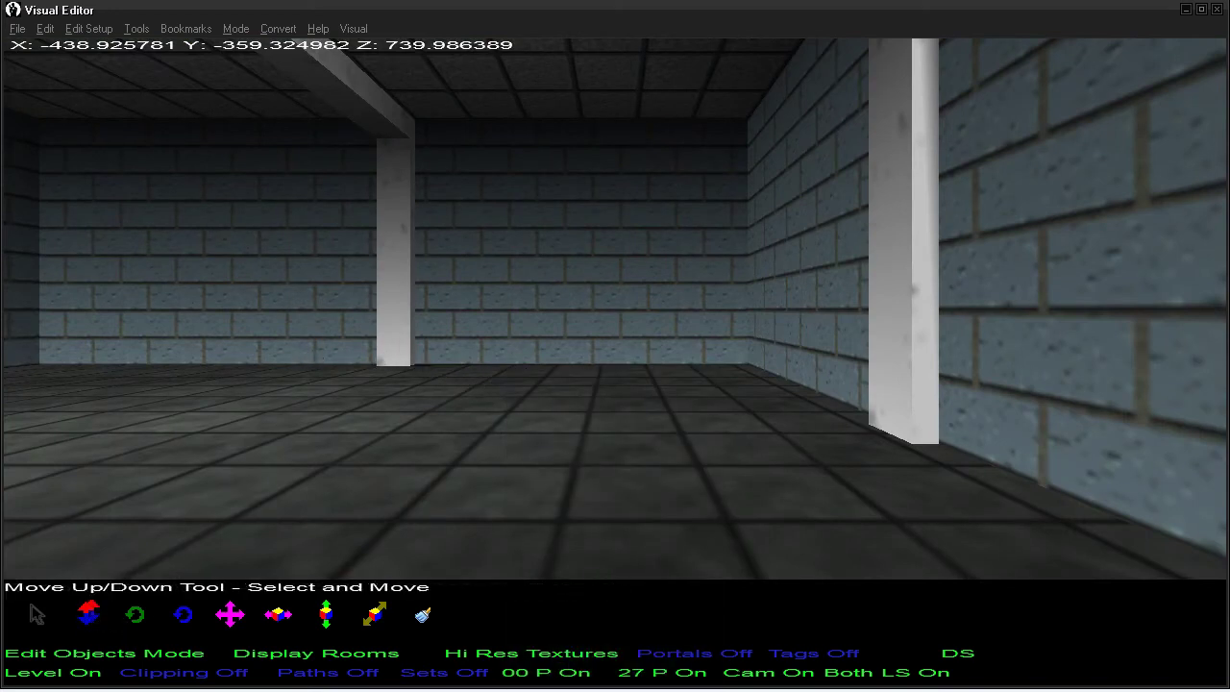
right_click(349, 349)
left_click(317, 352)
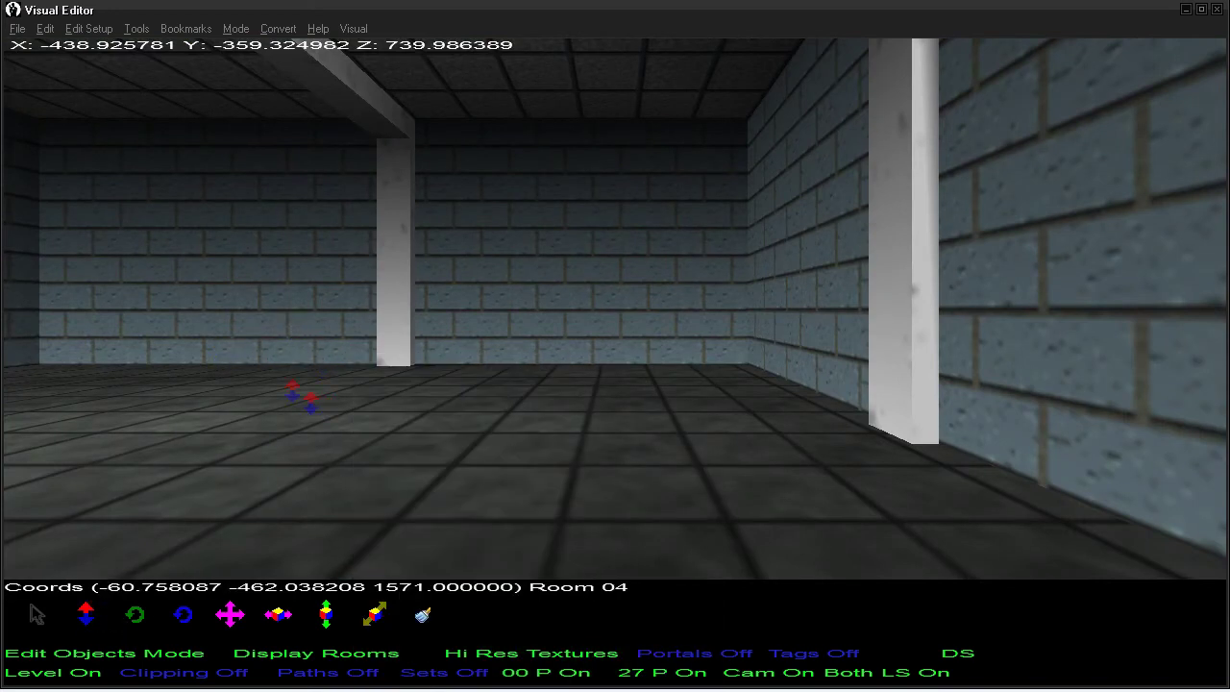
left_click(230, 615)
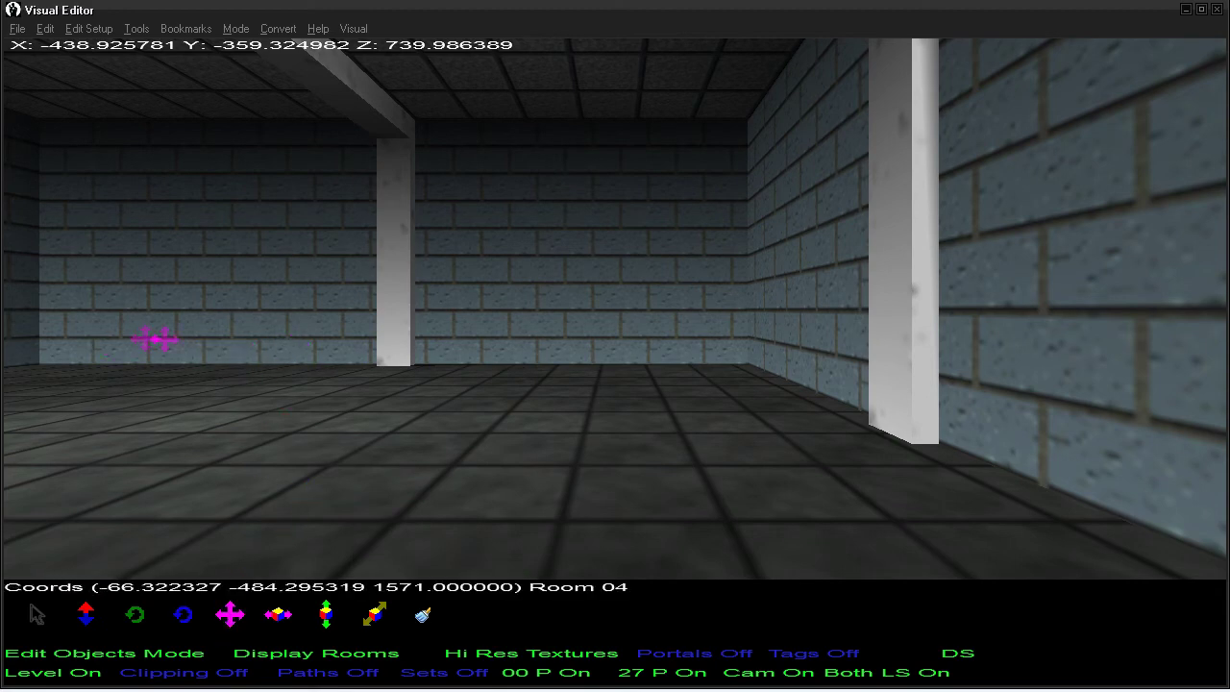
Step: Explore the Facility's interior, going through the white-tiled corridors and the brick room to the tiled room with the wide doorway
key("Up")
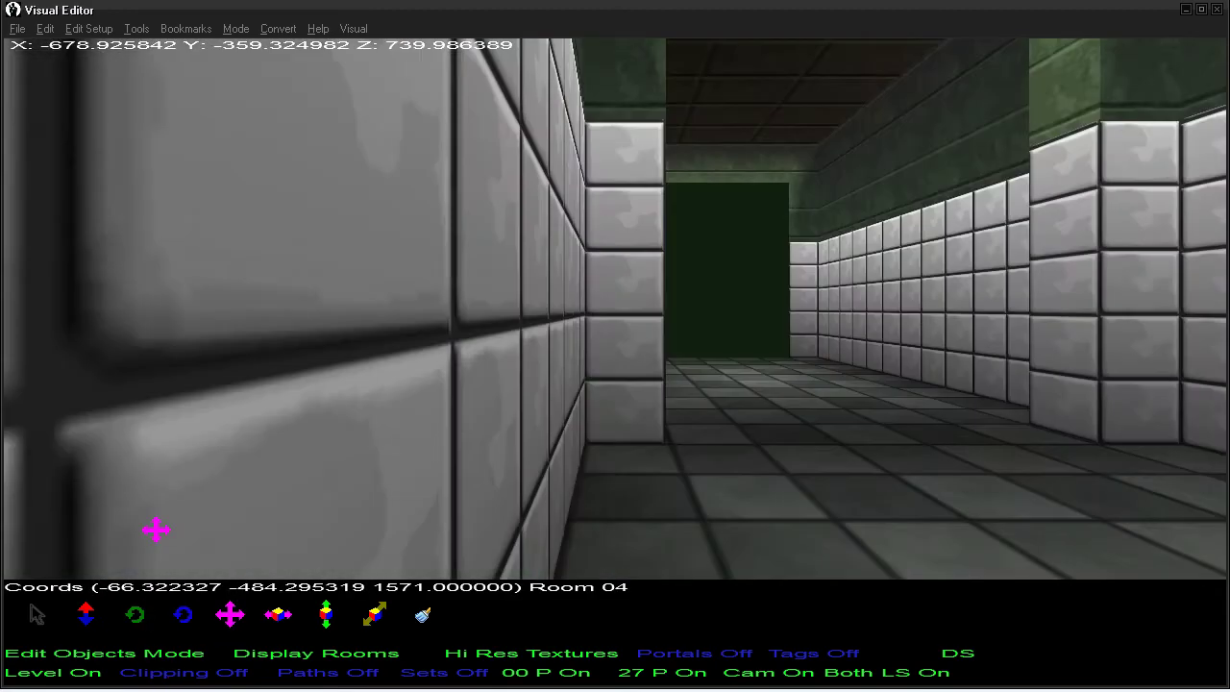
key("Left")
key("Up")
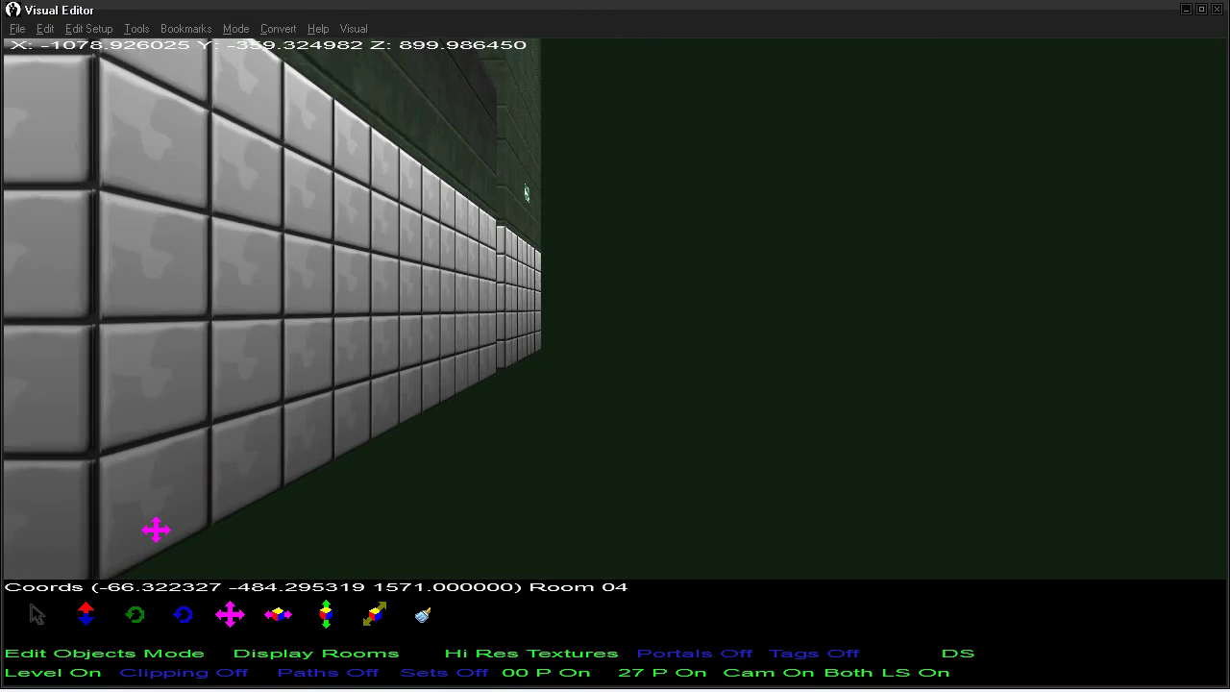
key("Right")
key("Up")
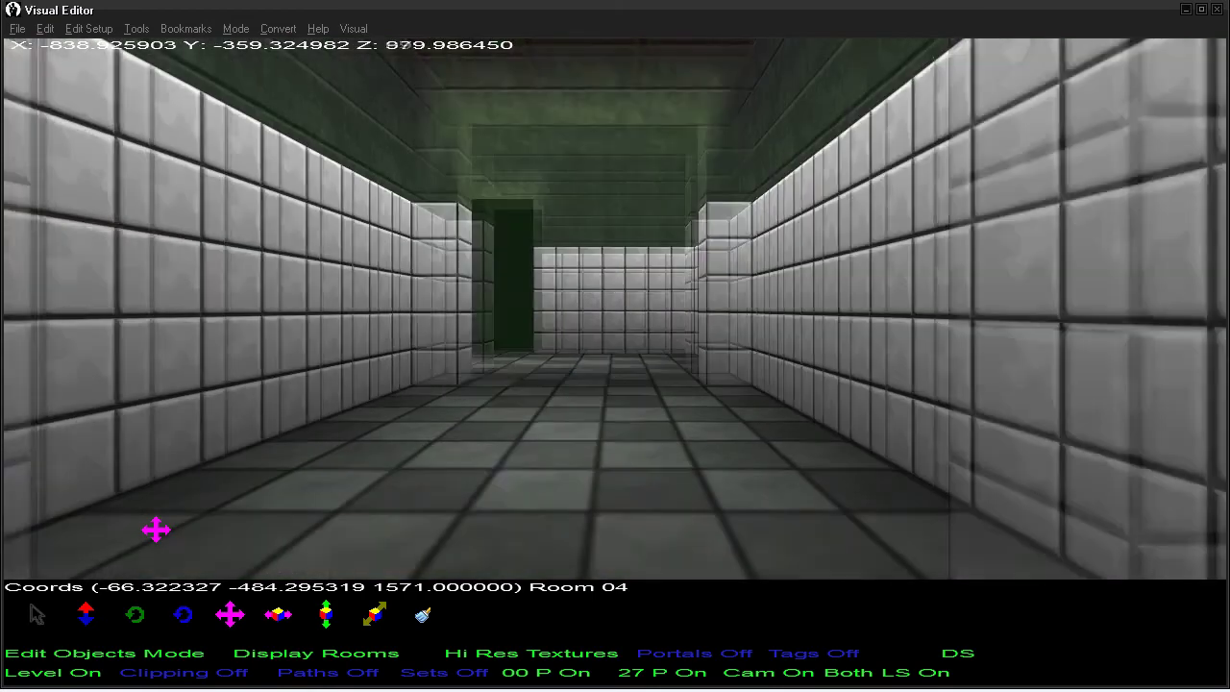
key("Up")
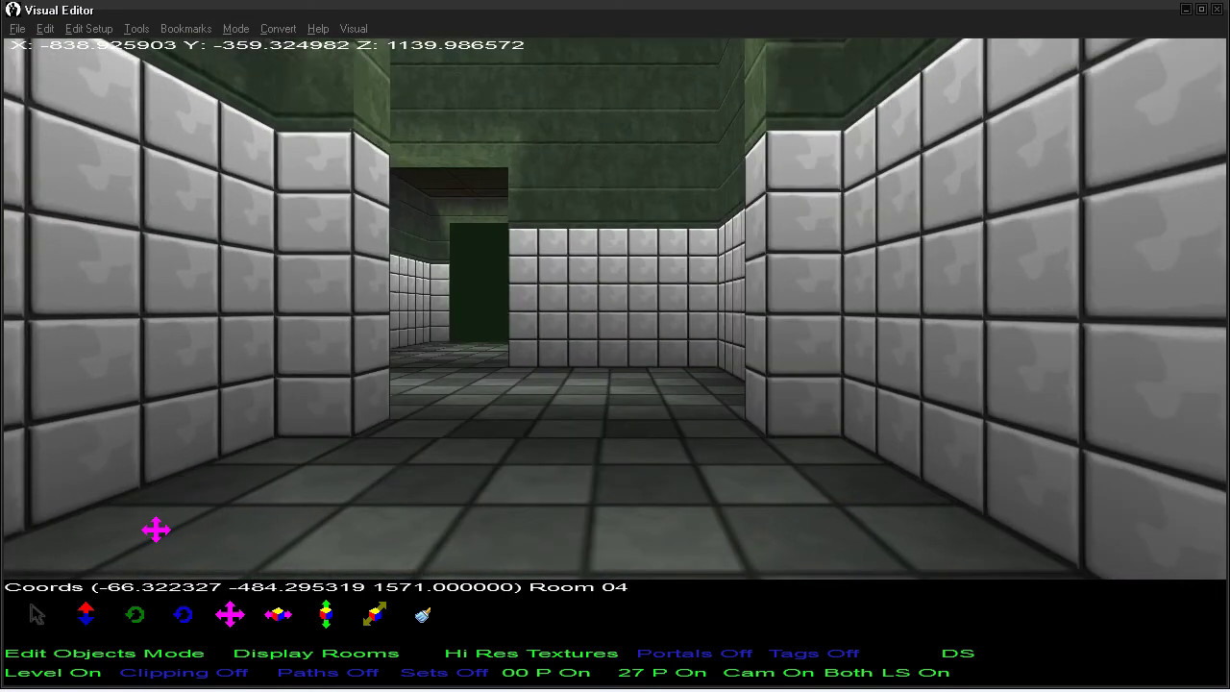
key("Right")
key("Up")
key("Up")
key("Page_Down")
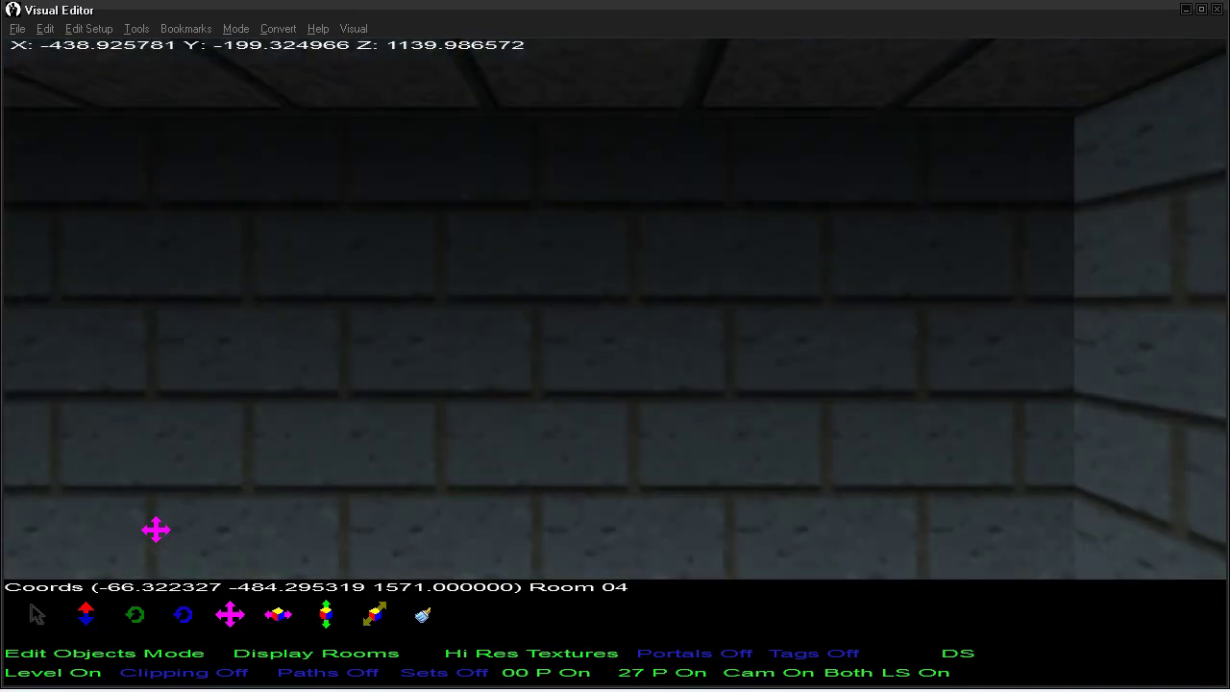
key("Down")
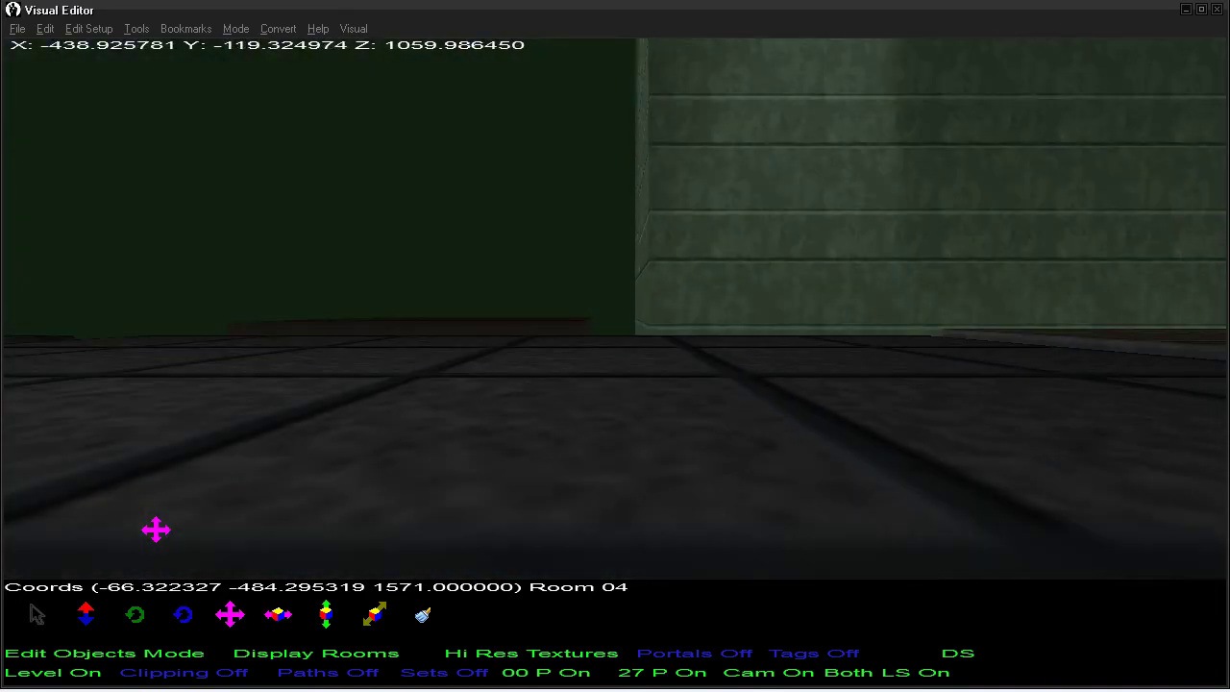
key("Page_Up")
key("Right")
key("Right")
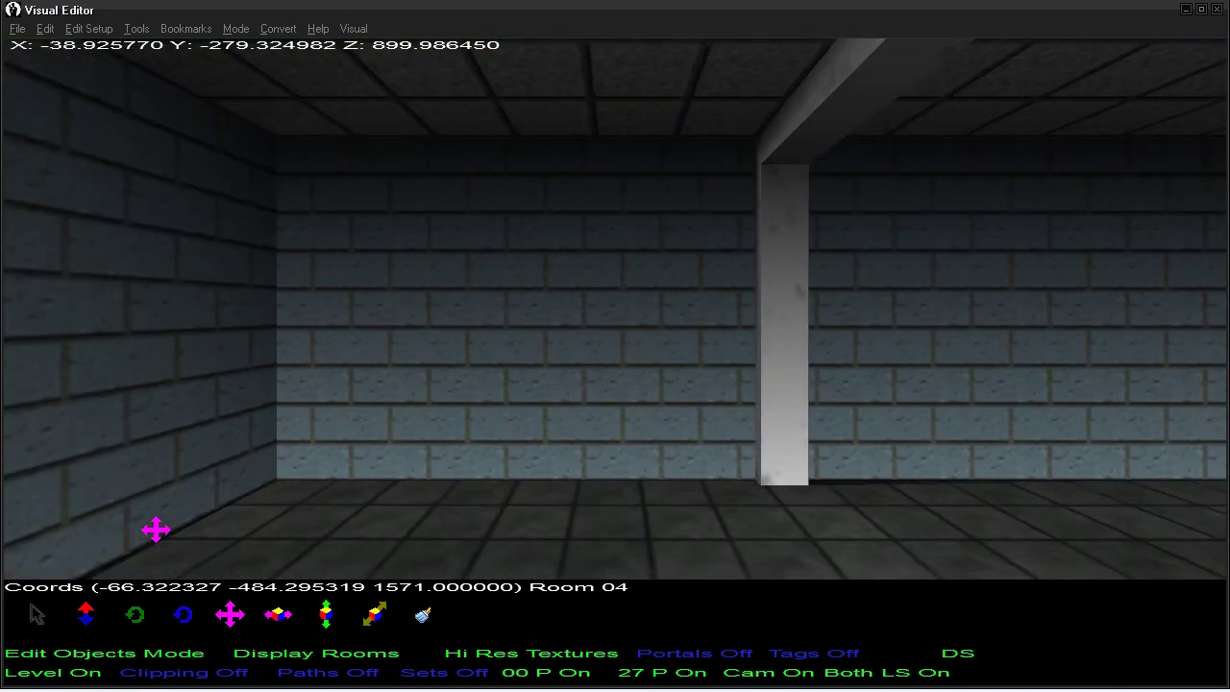
key("Right")
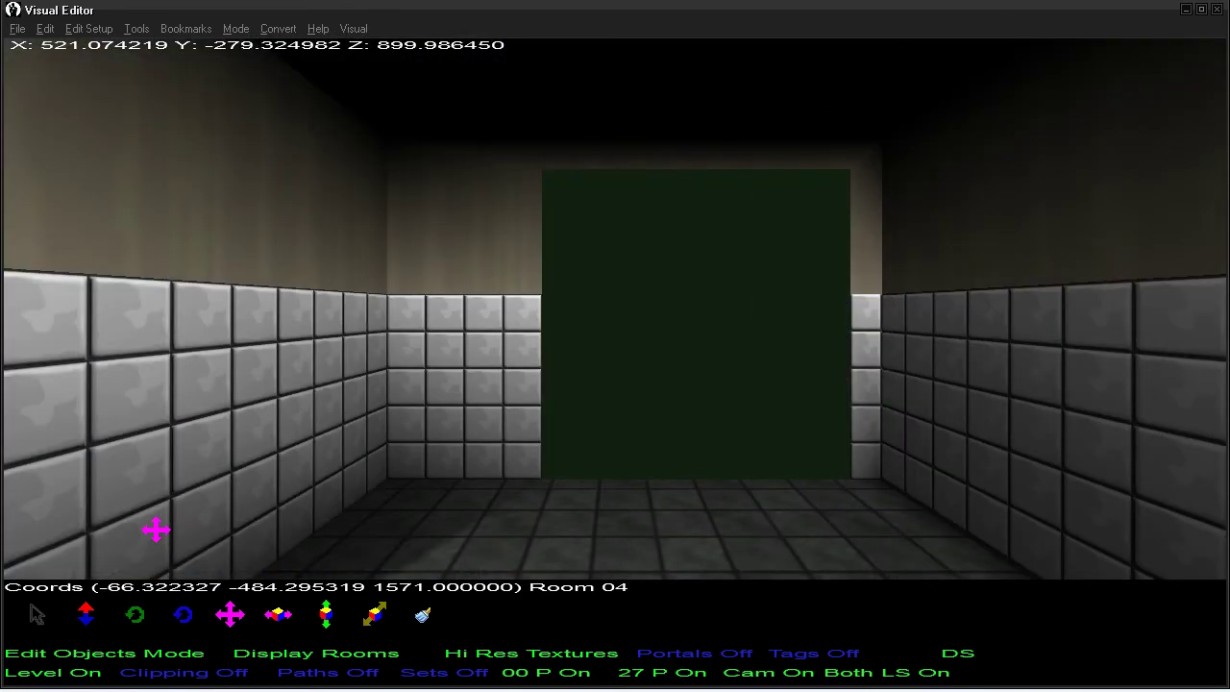
key("Left")
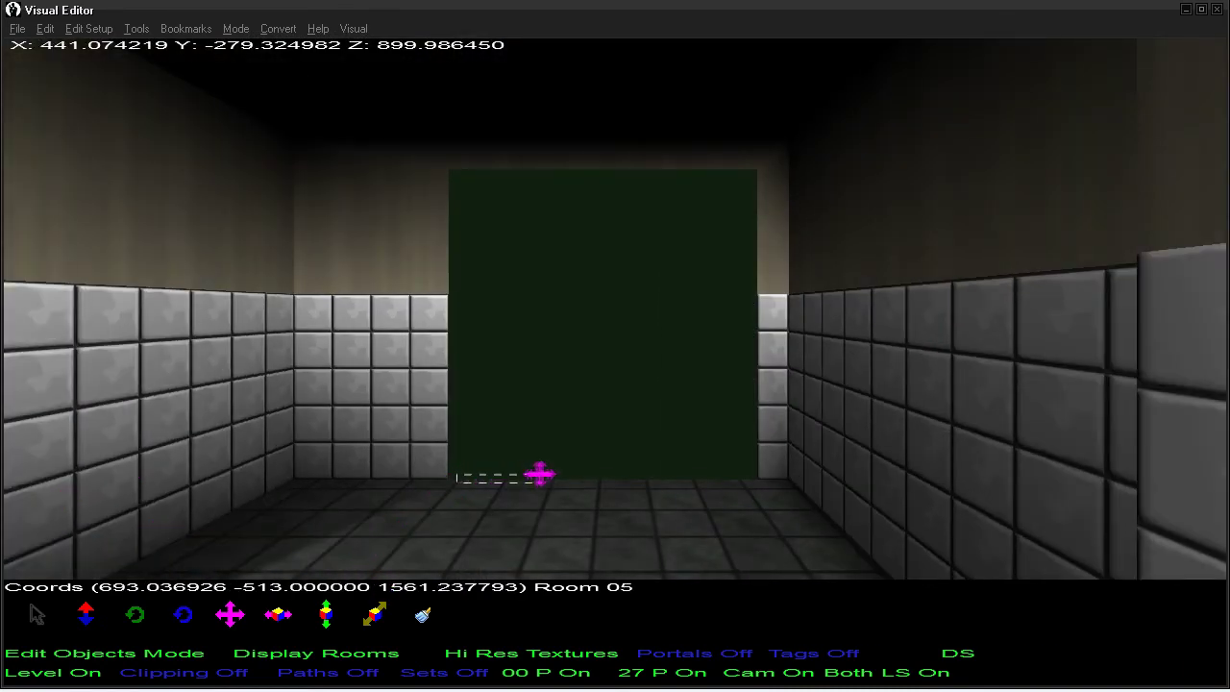
Step: Toggle the level geometry off and back on, and show and hide the clipping overlay
left_click(77, 670)
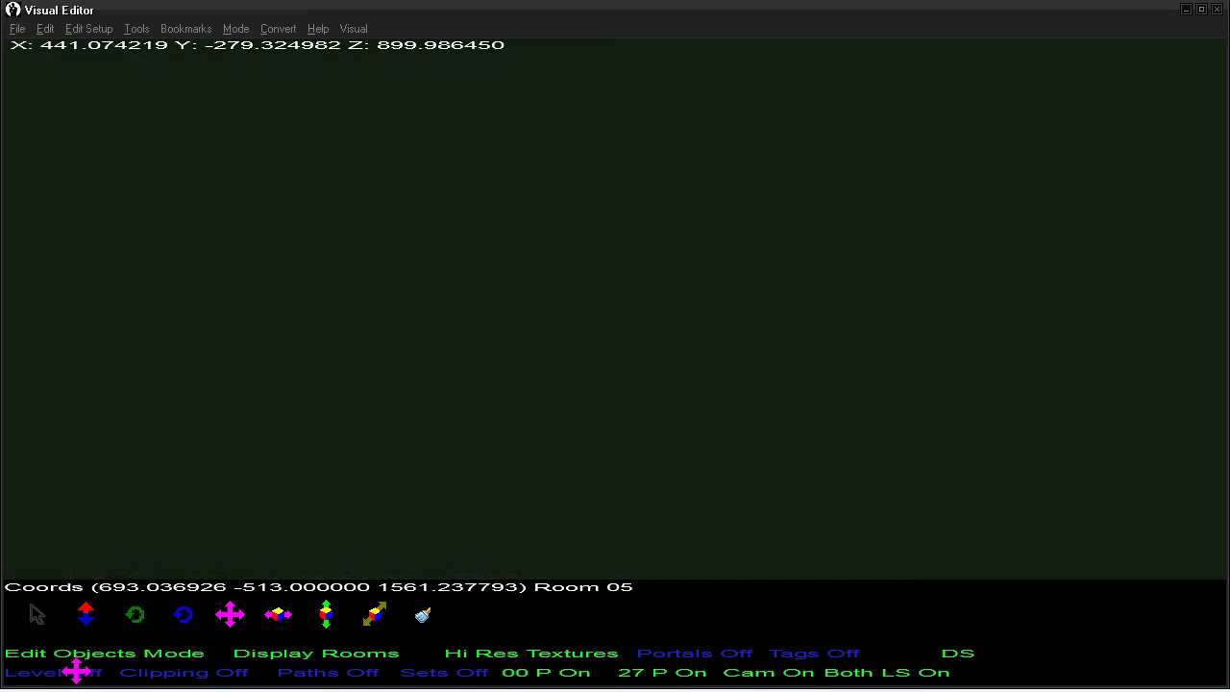
left_click(149, 673)
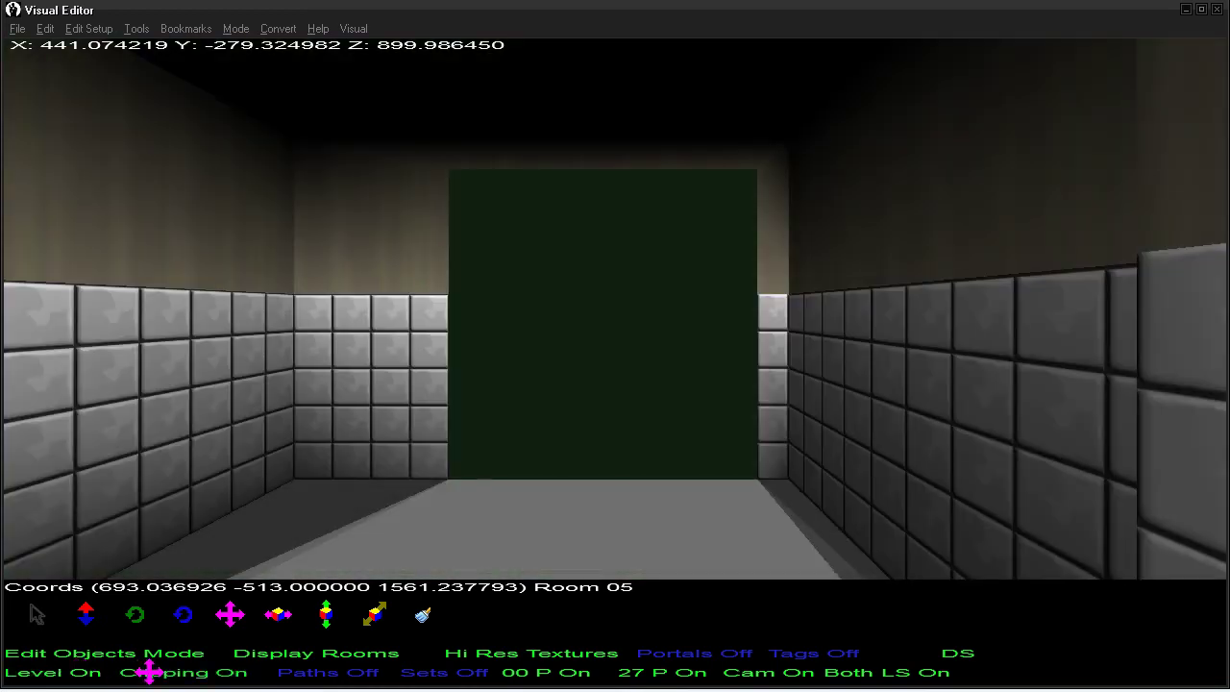
left_click(149, 673)
Step: Compare Display Full Level with Display Rooms, returning to Display Rooms
left_click(325, 661)
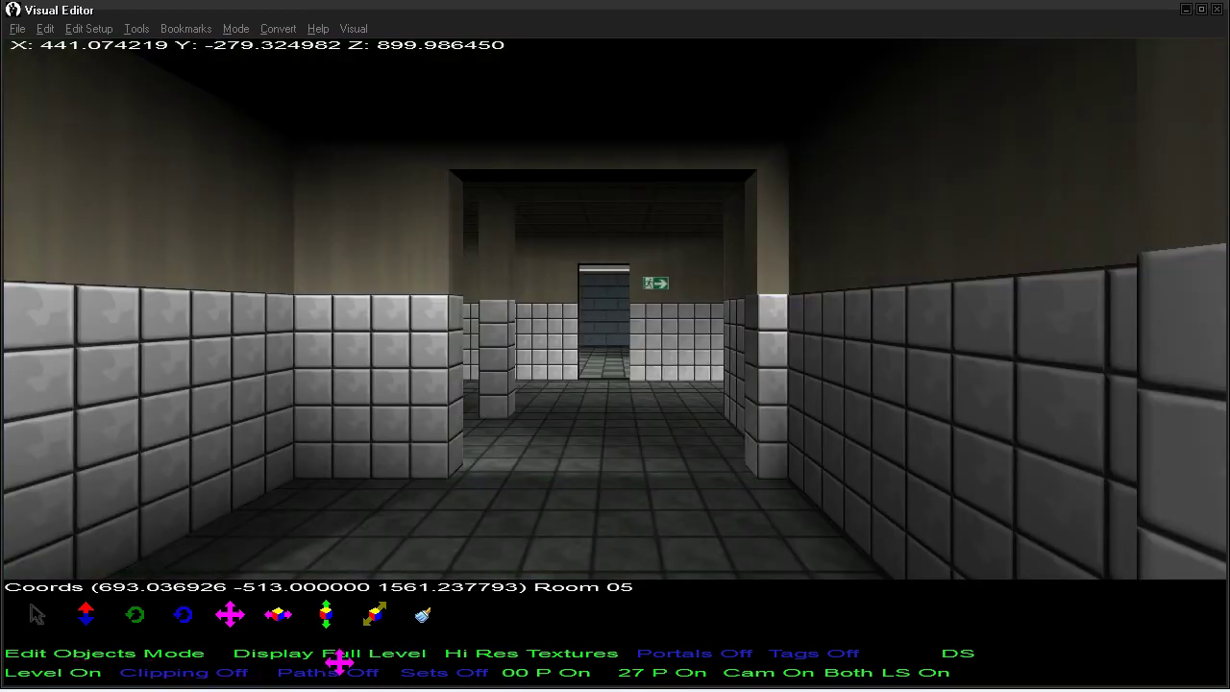
left_click(341, 661)
left_click(346, 661)
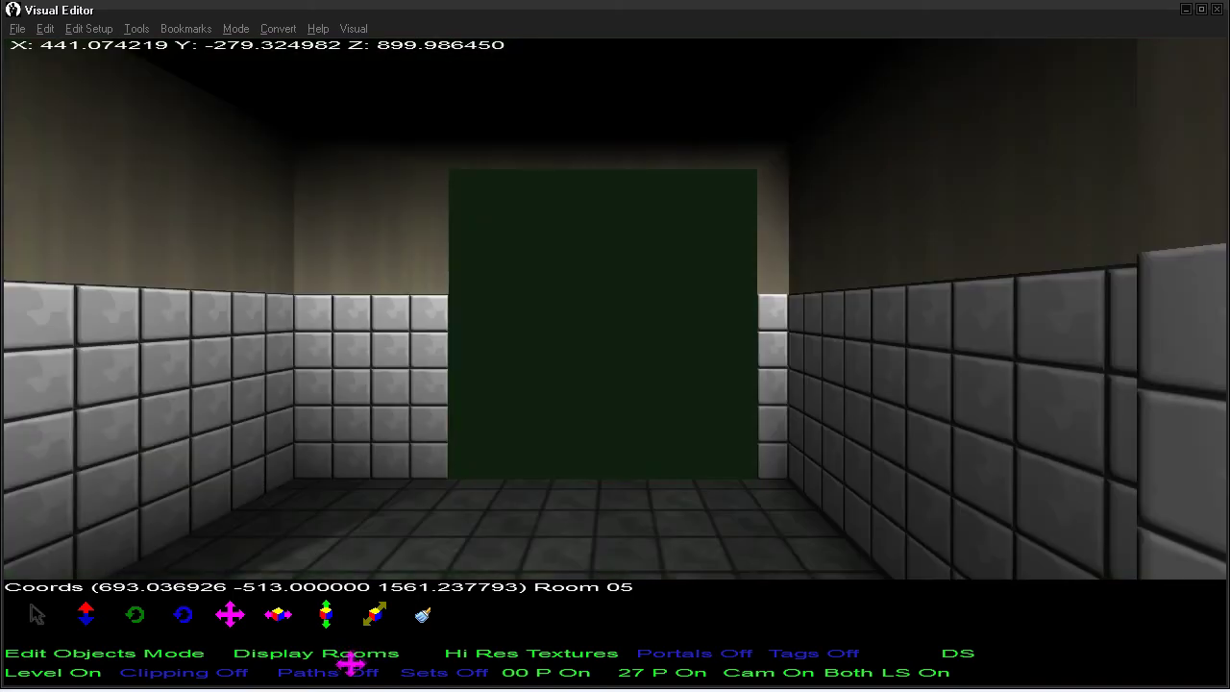
left_click(355, 659)
left_click(363, 655)
left_click(392, 651)
Step: Cycle through the edit modes, including Edit Clipping Mode and Edit Portals/BG, and settle on Edit Room Positions
left_click(121, 650)
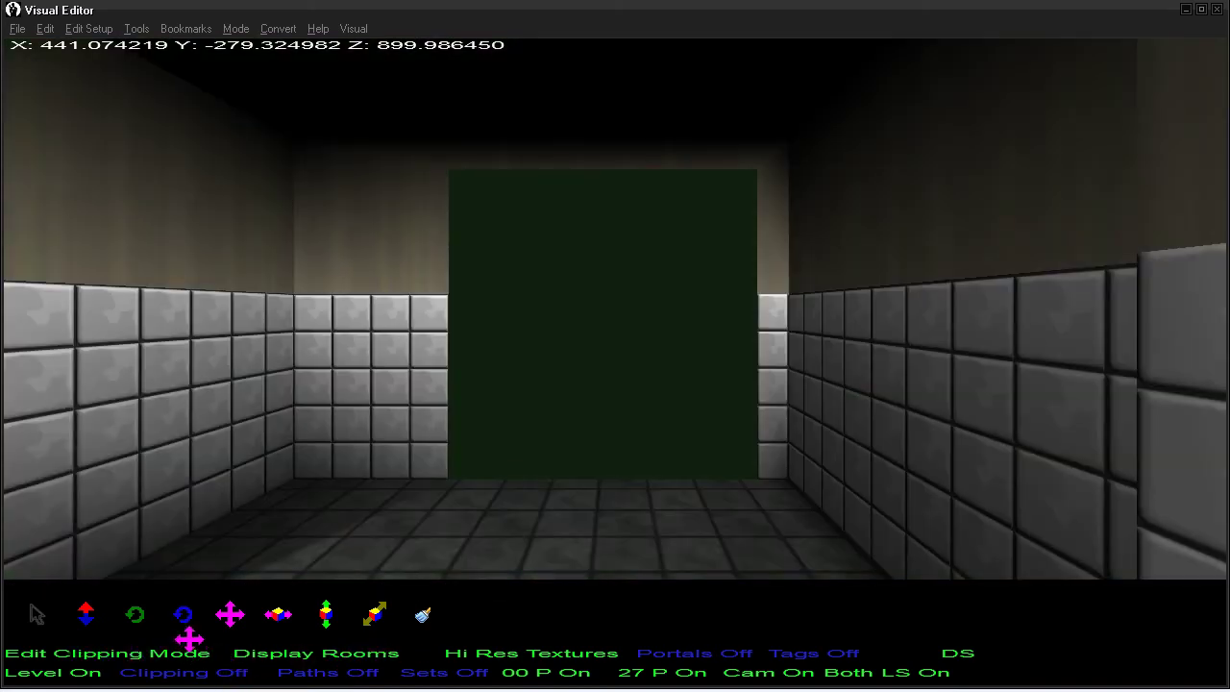
left_click(141, 653)
left_click(161, 655)
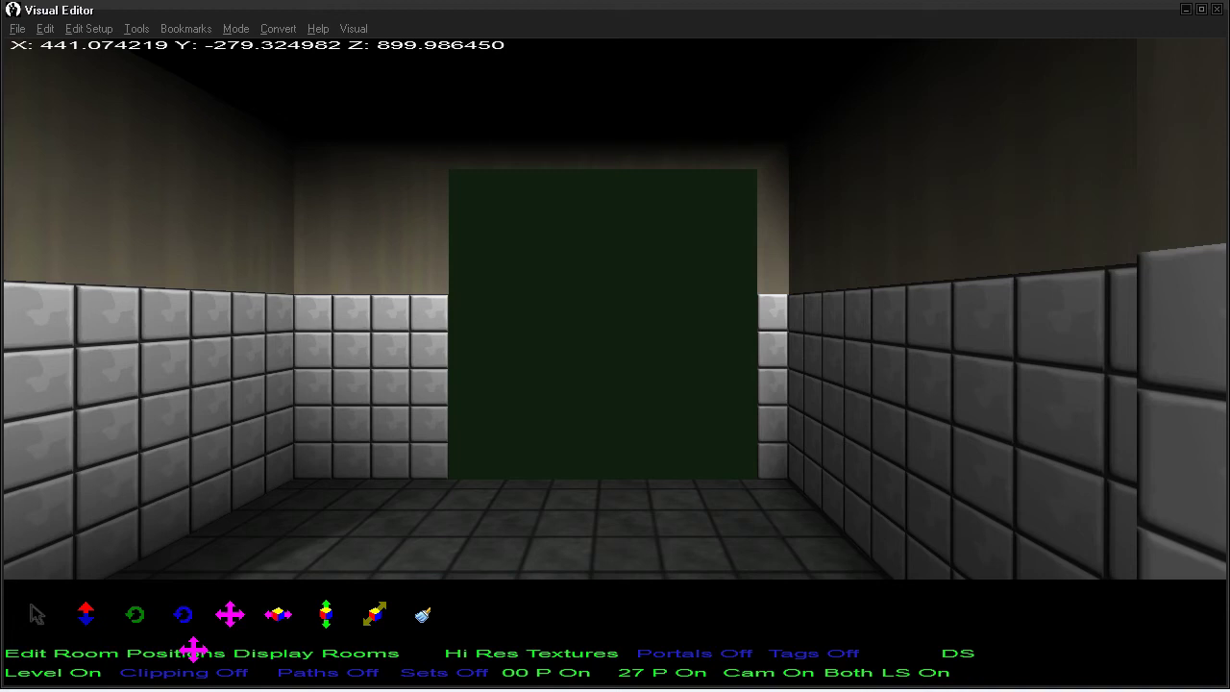
left_click(193, 649)
left_click(193, 650)
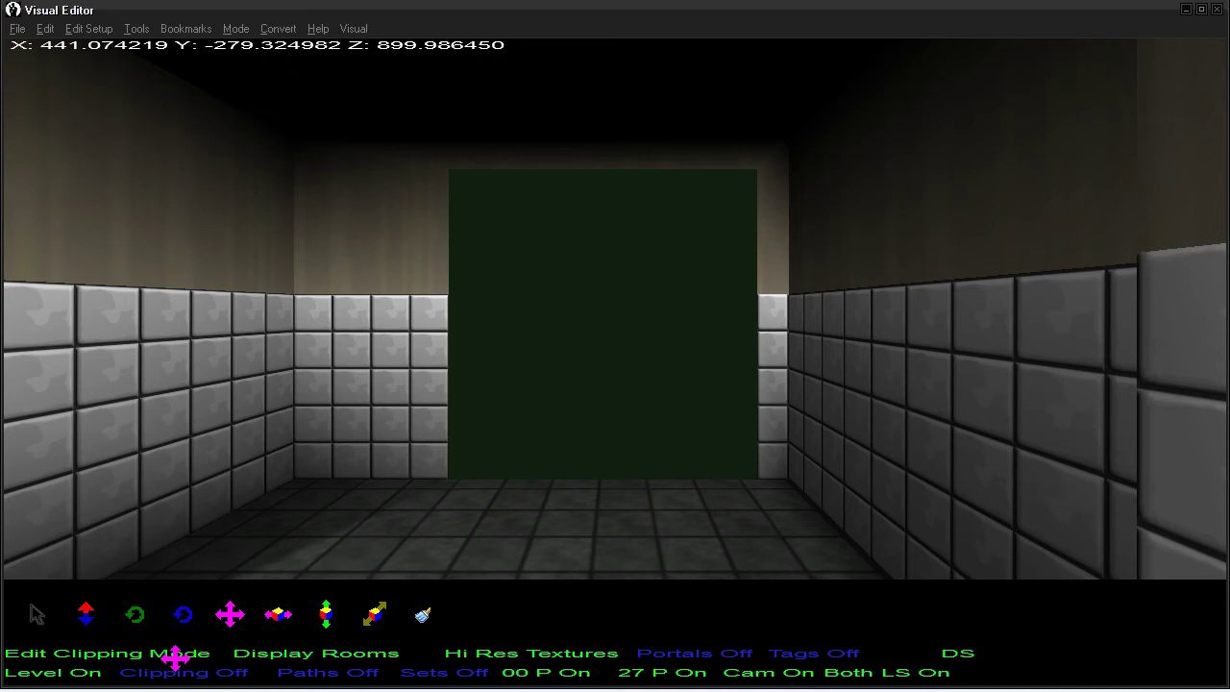
left_click(175, 658)
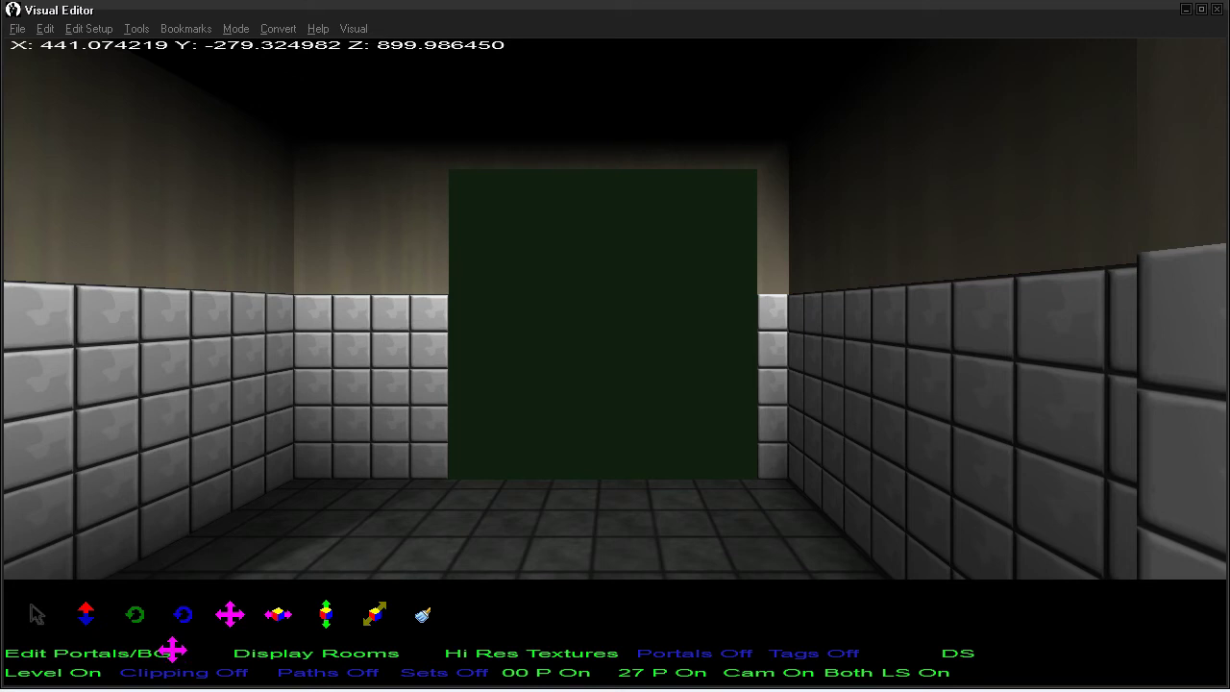
left_click(171, 651)
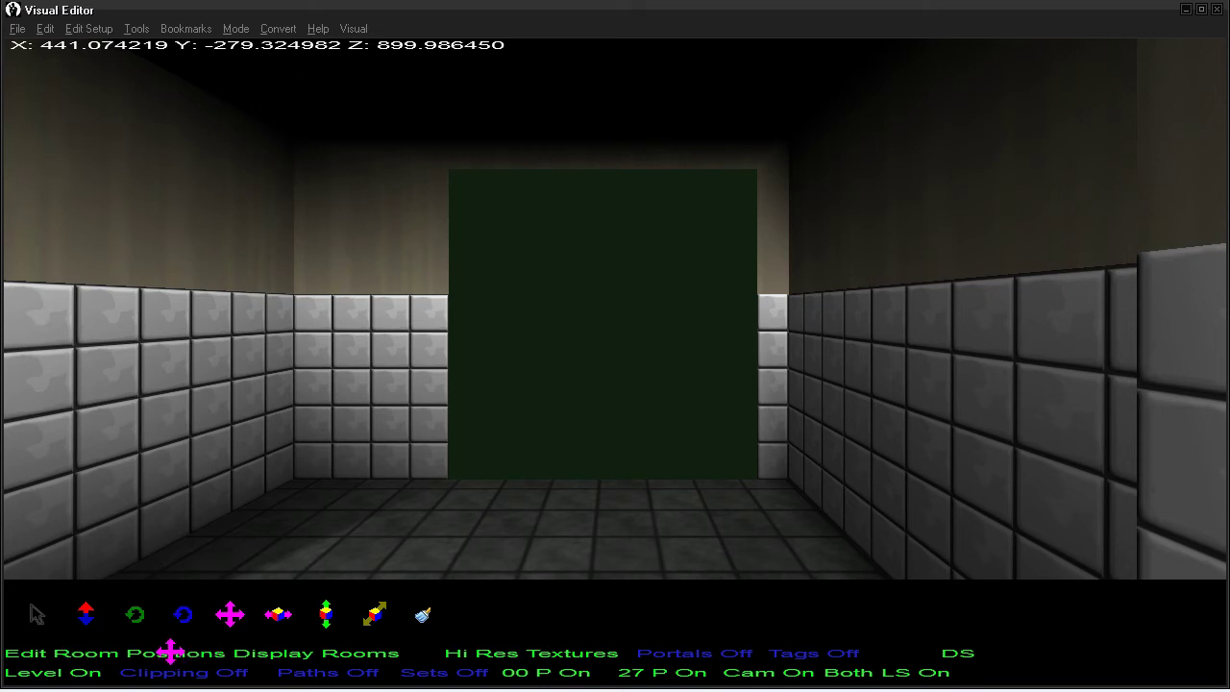
Step: Display the full level and cycle its rendering through No Textures and X-Ray to Lo Res Textures
left_click(272, 652)
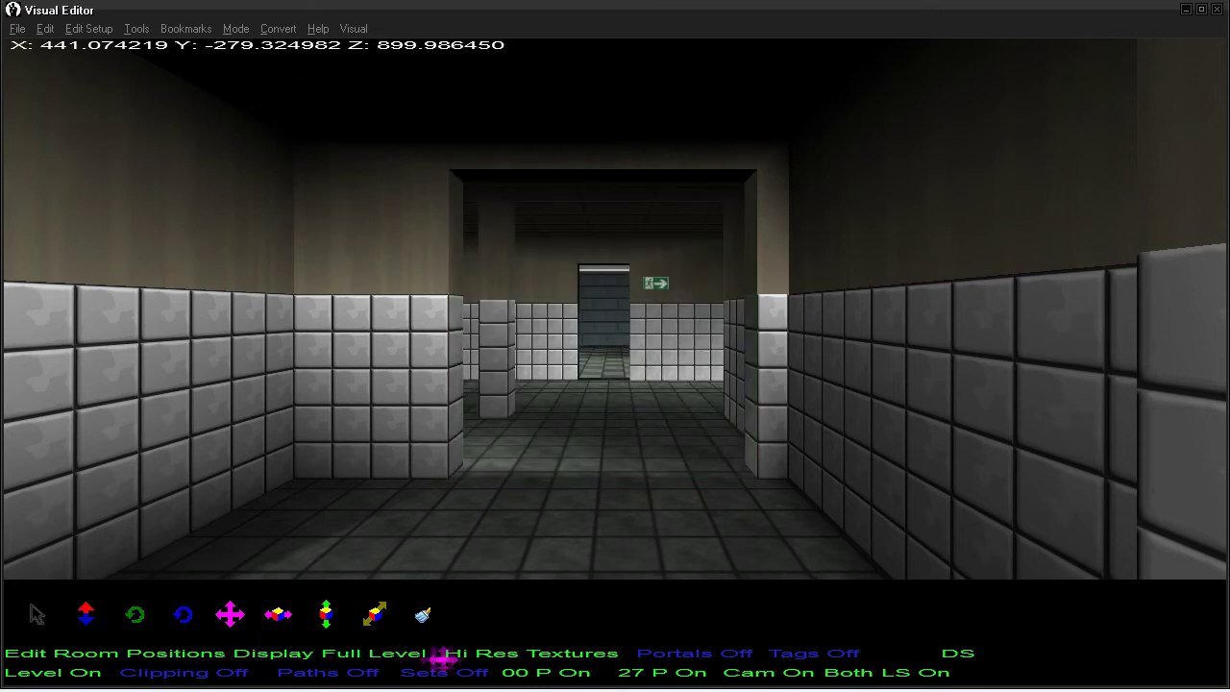
left_click(506, 655)
left_click(506, 655)
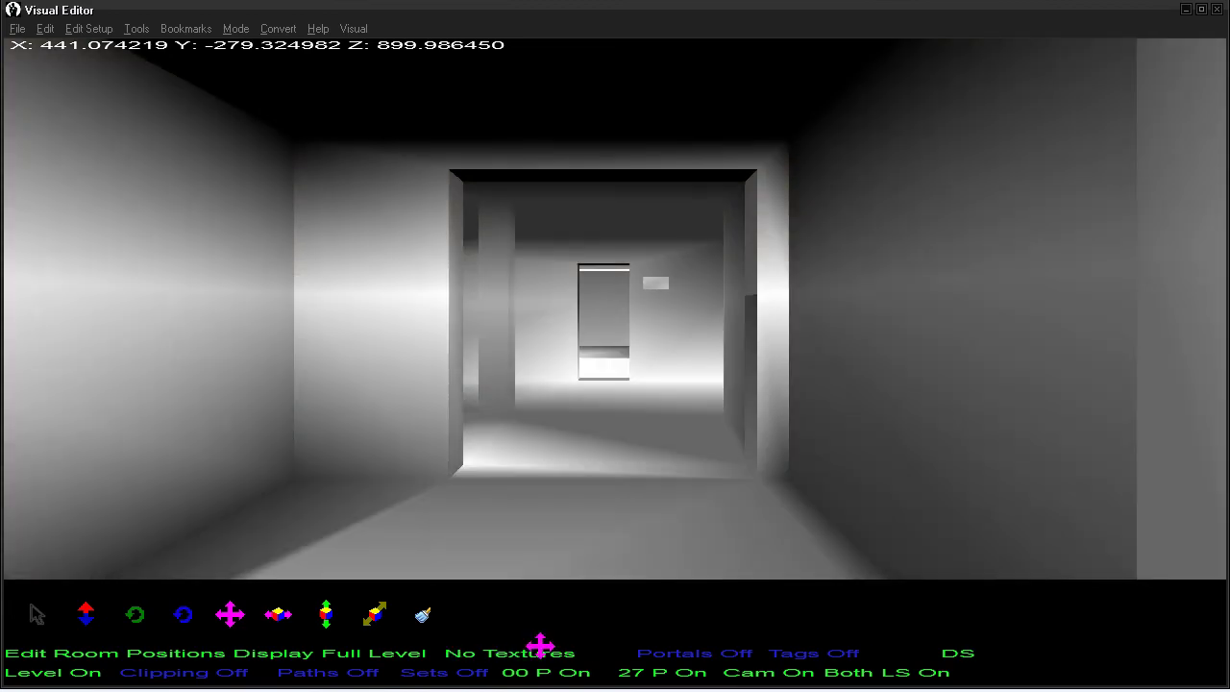
left_click(538, 654)
left_click(538, 654)
left_click(538, 653)
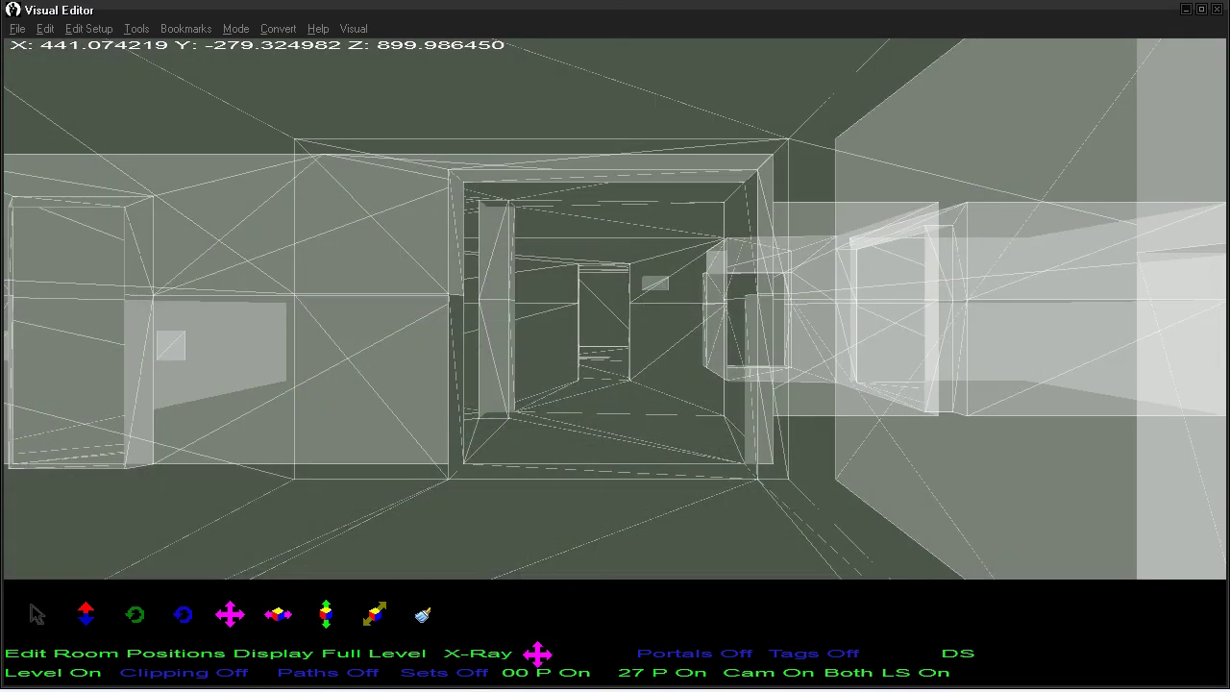
left_click(538, 654)
left_click(538, 653)
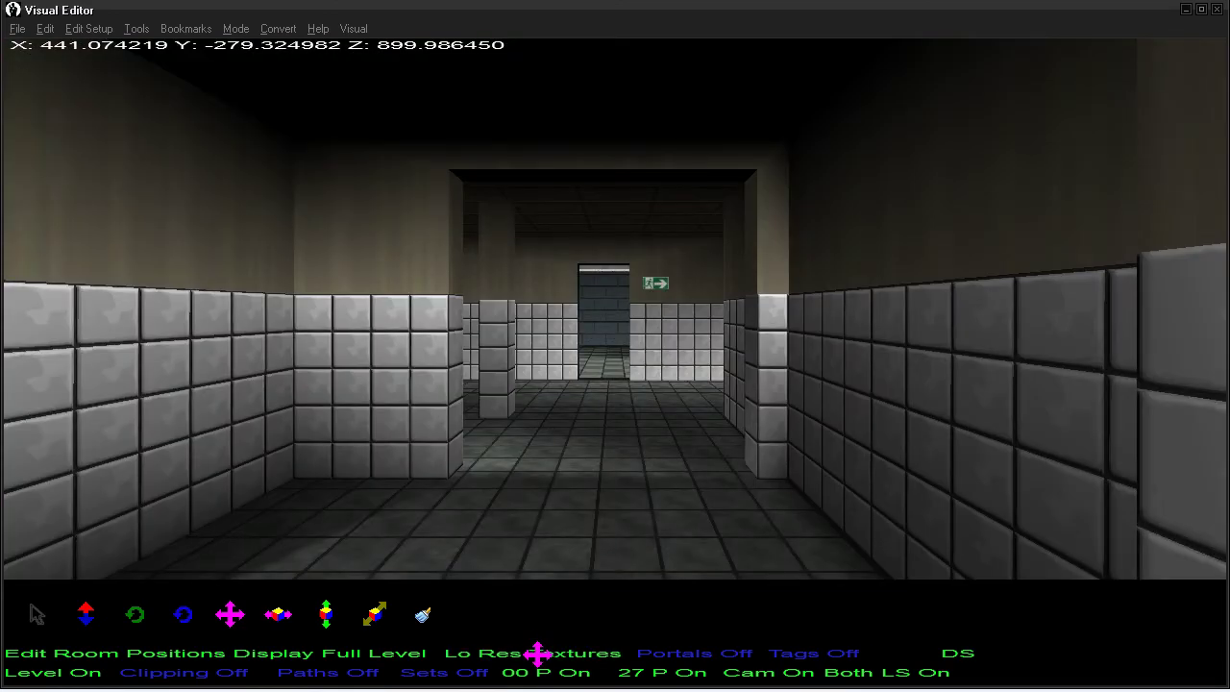
Step: Cycle the full level's rendering through Solid/Wireframe to Hi Res Textures
left_click(571, 653)
left_click(571, 653)
left_click(571, 653)
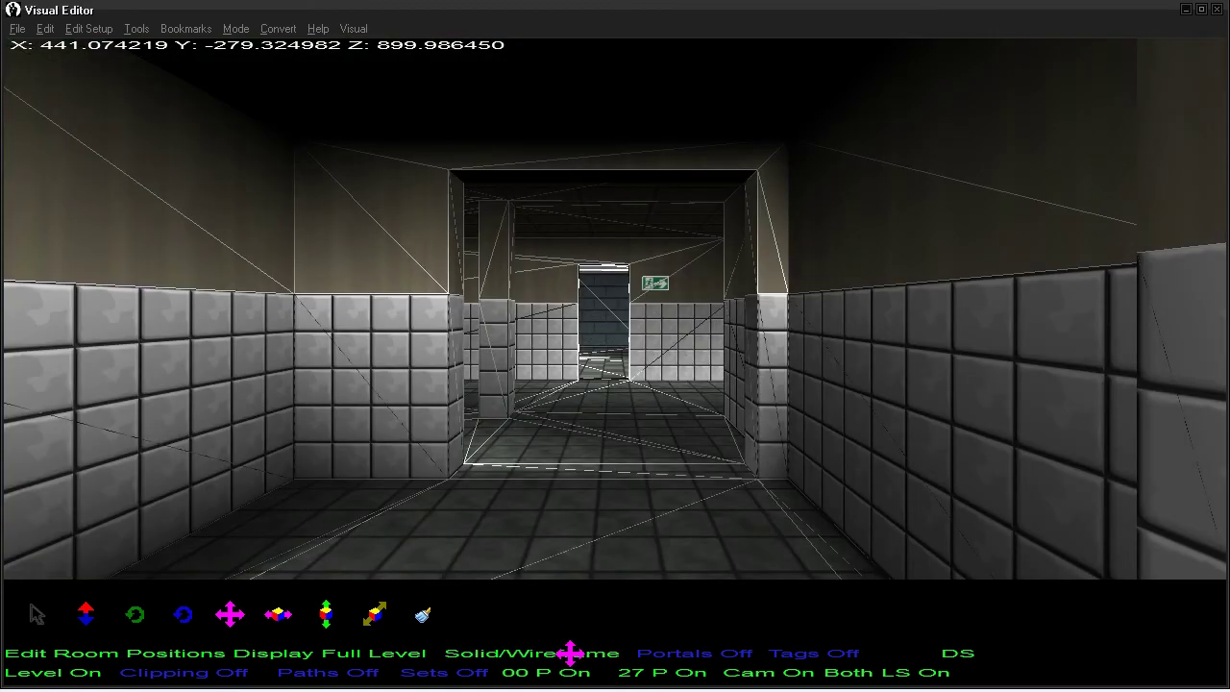
left_click(570, 653)
left_click(571, 653)
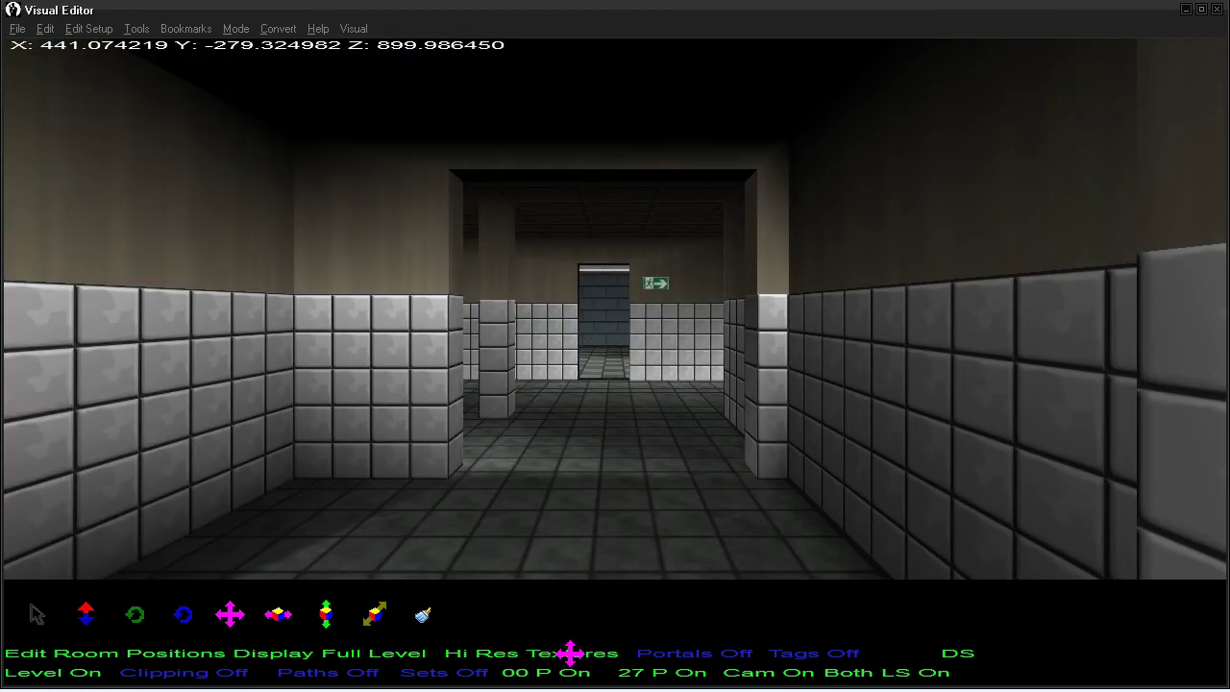
Step: Show the portals and compare Display One Room with Display Full Level, returning to the full level
left_click(677, 654)
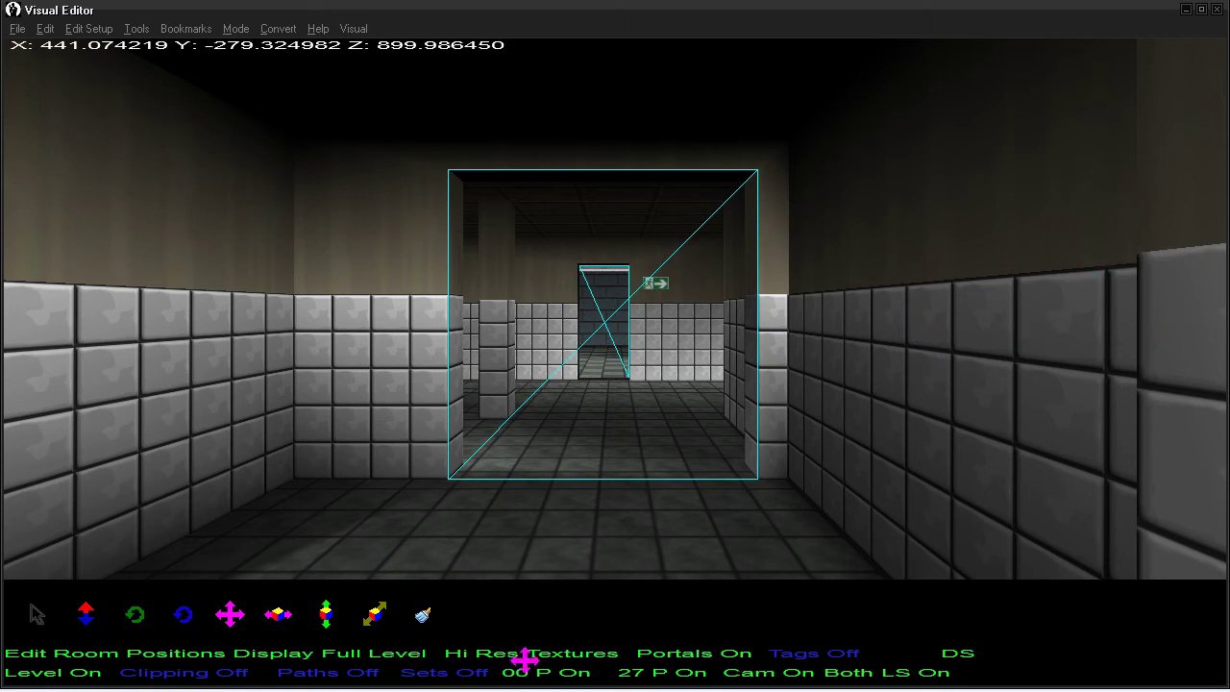
left_click(374, 654)
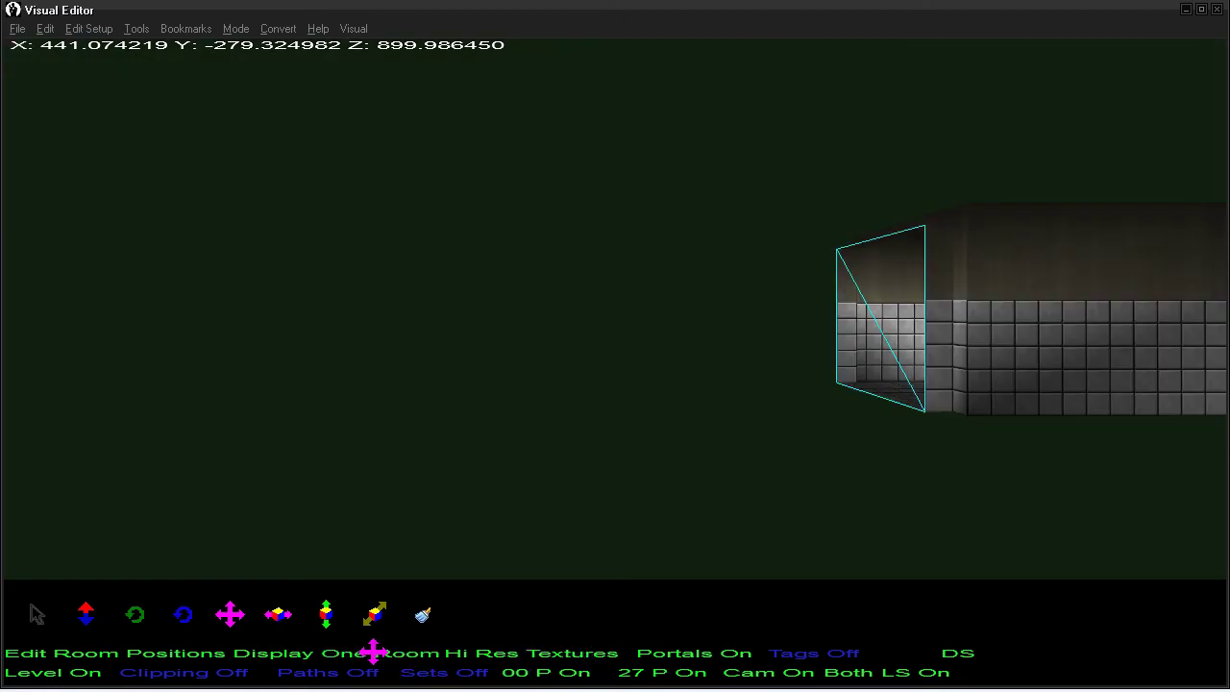
left_click(374, 654)
left_click(374, 654)
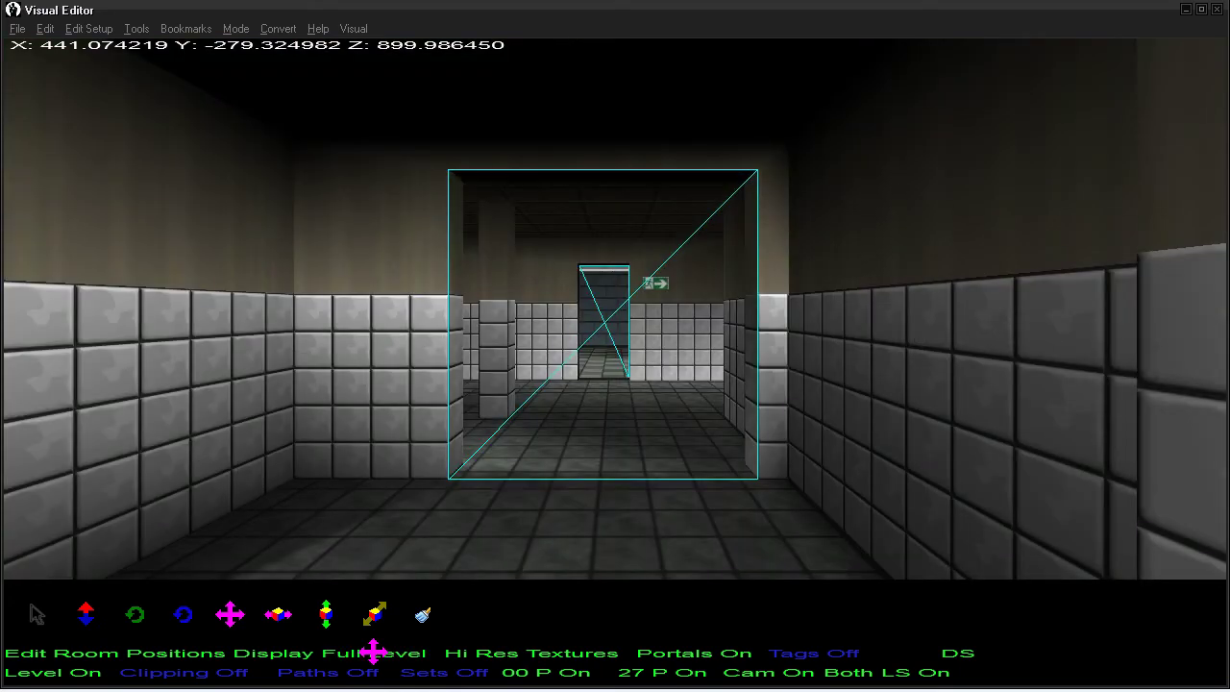
Step: With portals shown, cycle the rendering through No Textures, Wireframe and Solid/Wireframe back to Hi Res Textures
left_click(522, 651)
left_click(522, 652)
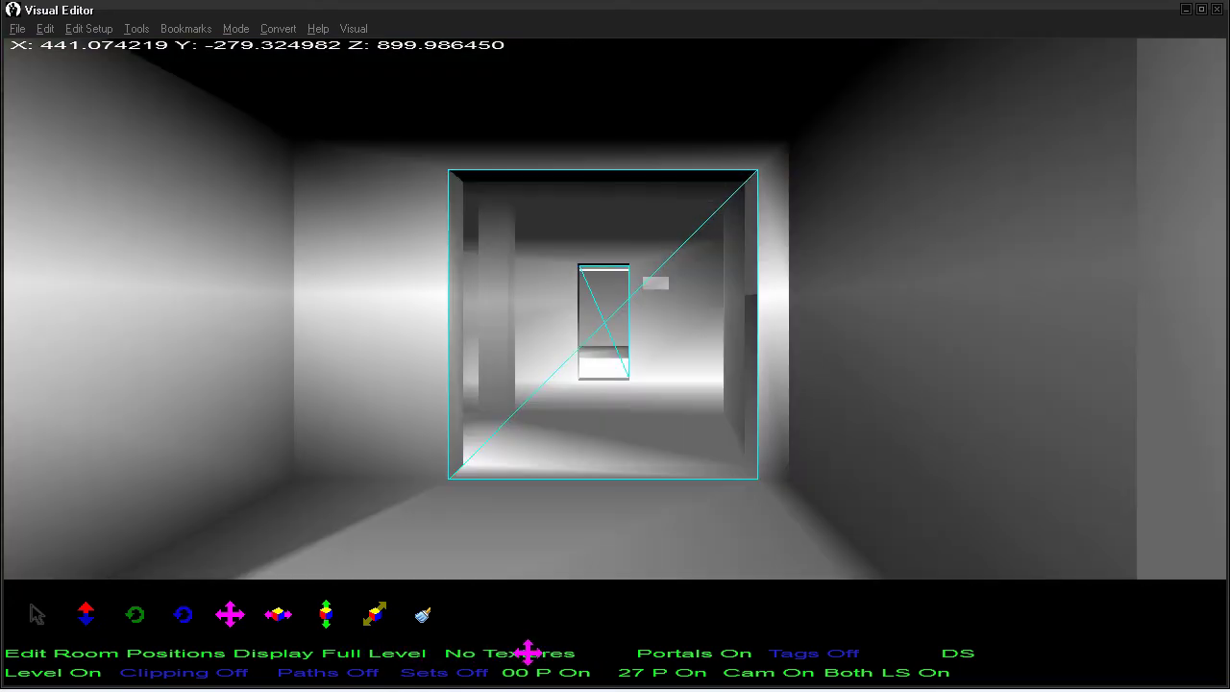
left_click(527, 652)
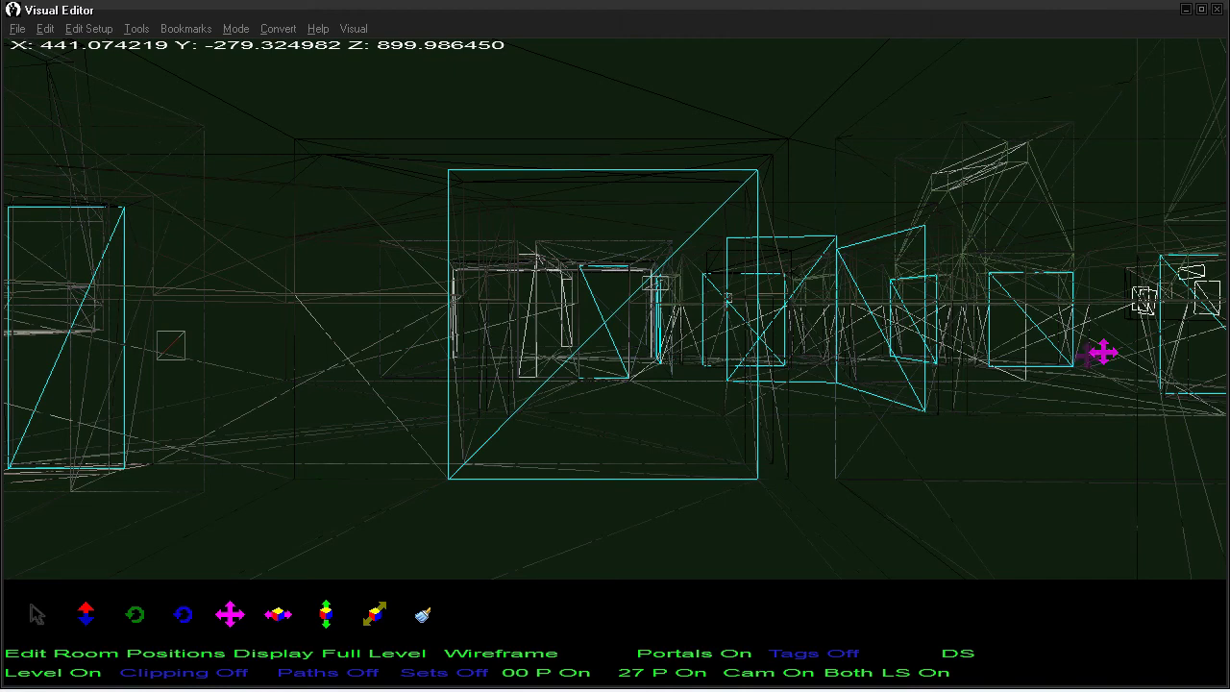
left_click(529, 650)
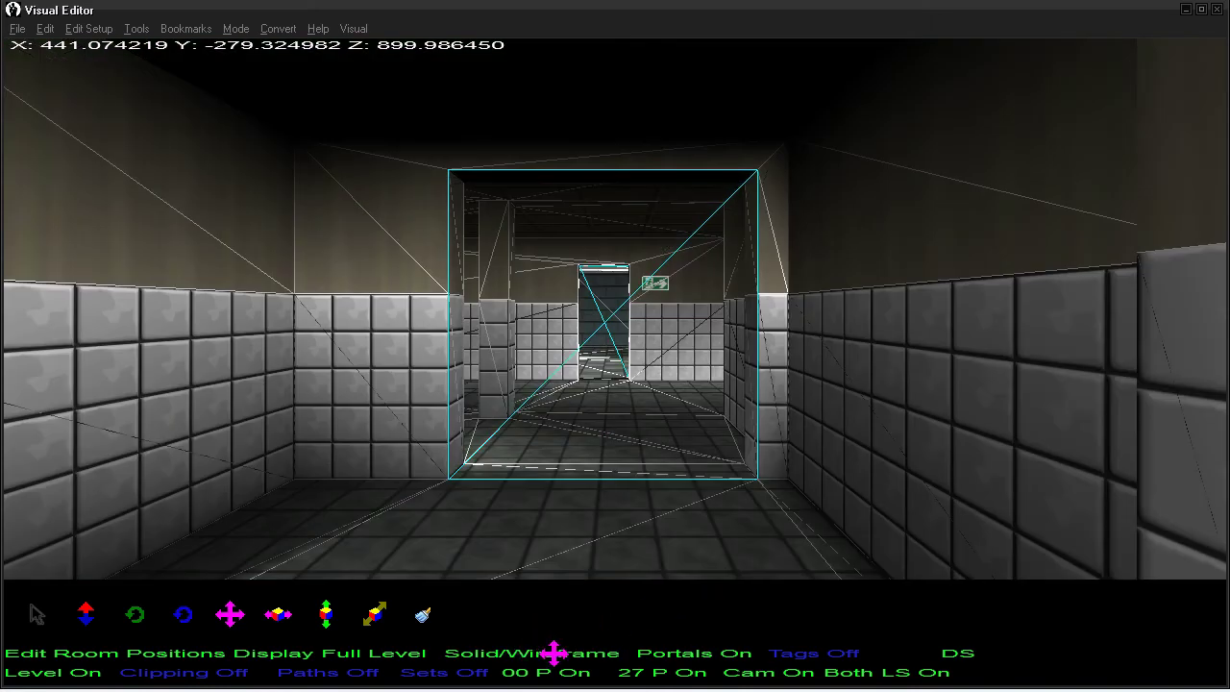
left_click(517, 652)
left_click(517, 653)
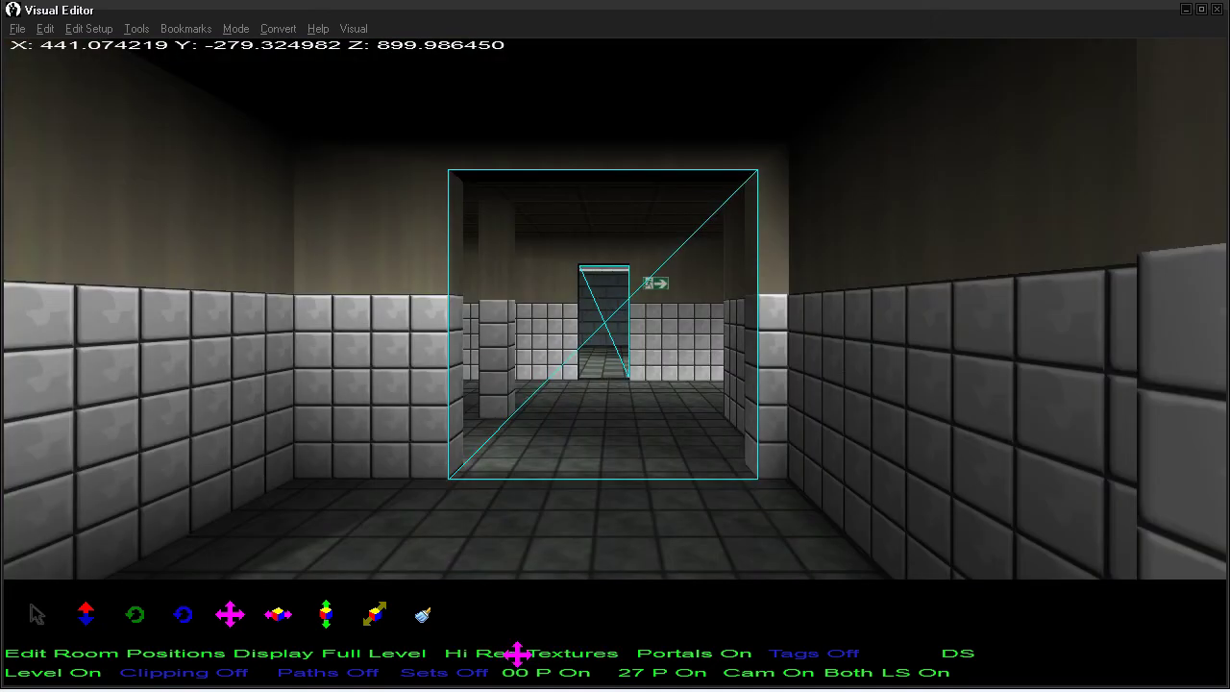
Step: Compare the portal overlay in Wireframe and X-Ray rendering, ending on Lo Res Textures
left_click(517, 652)
left_click(517, 652)
left_click(560, 650)
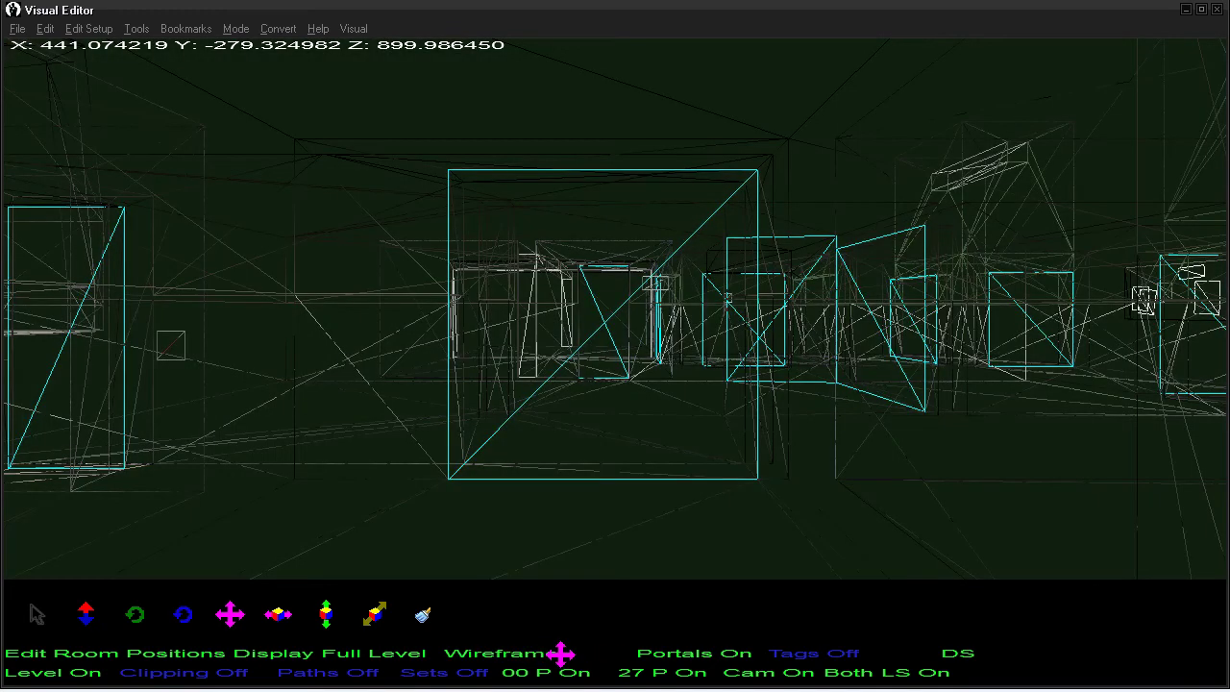
left_click(543, 653)
left_click(543, 654)
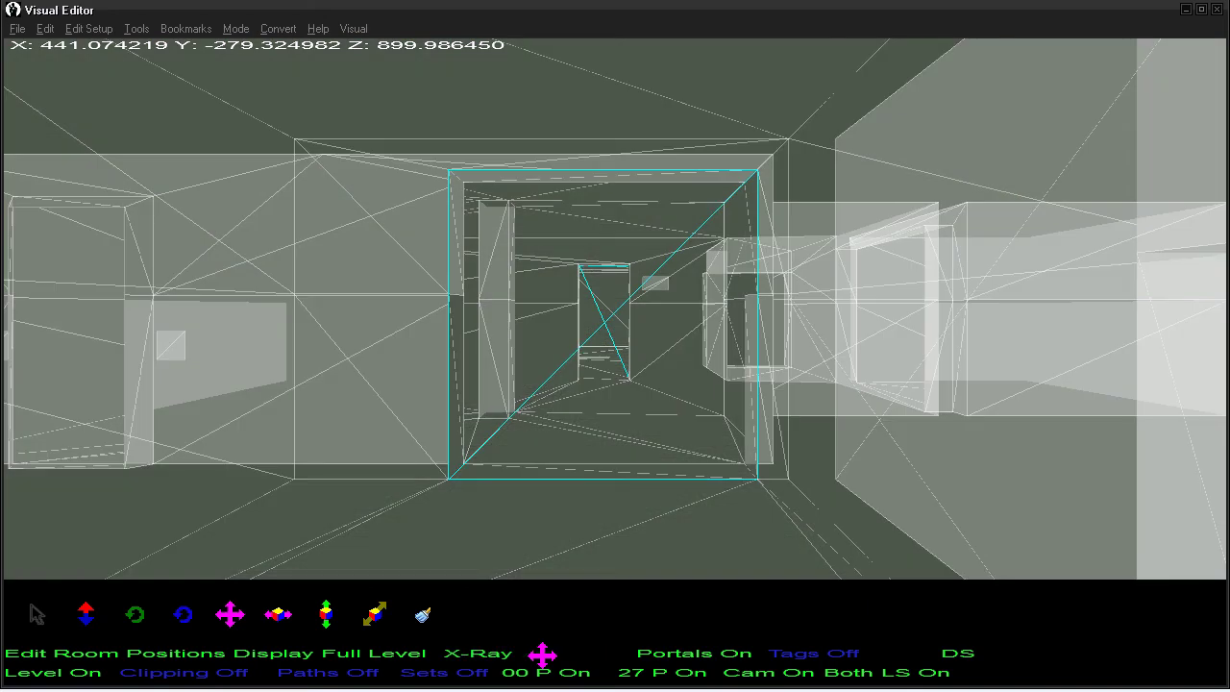
left_click(543, 653)
left_click(543, 653)
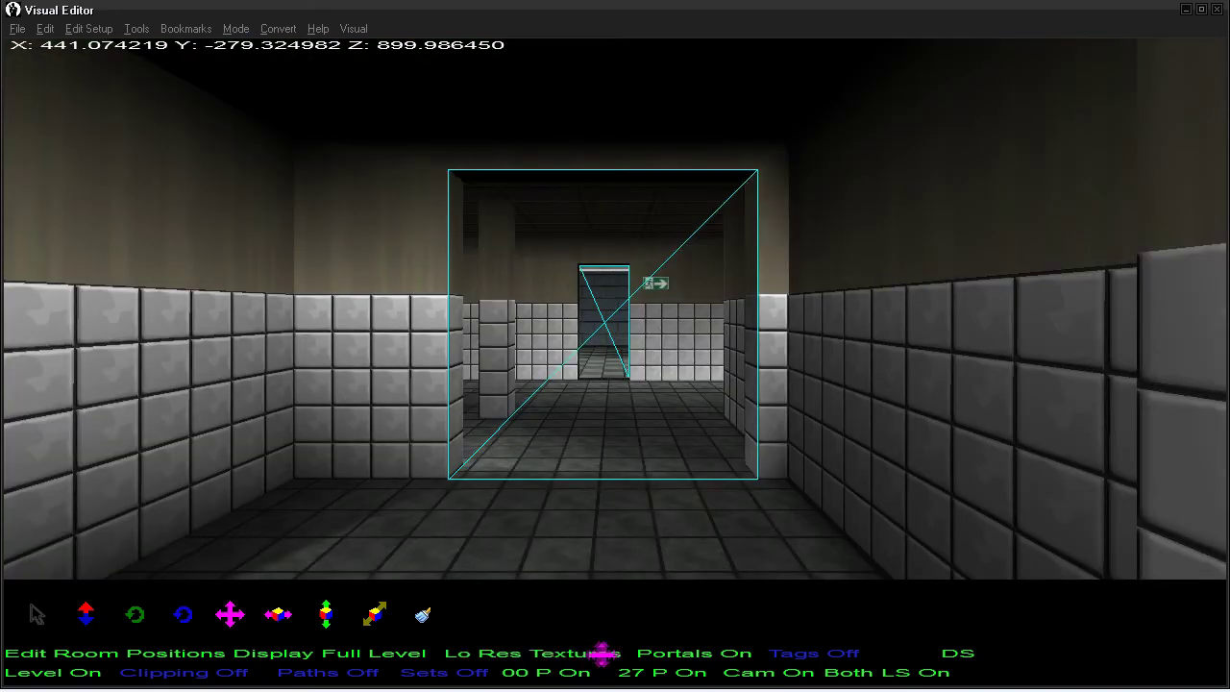
Step: Hide the portals and switch face rendering to Cull Back Faces and back to Show Both Sides
left_click(717, 653)
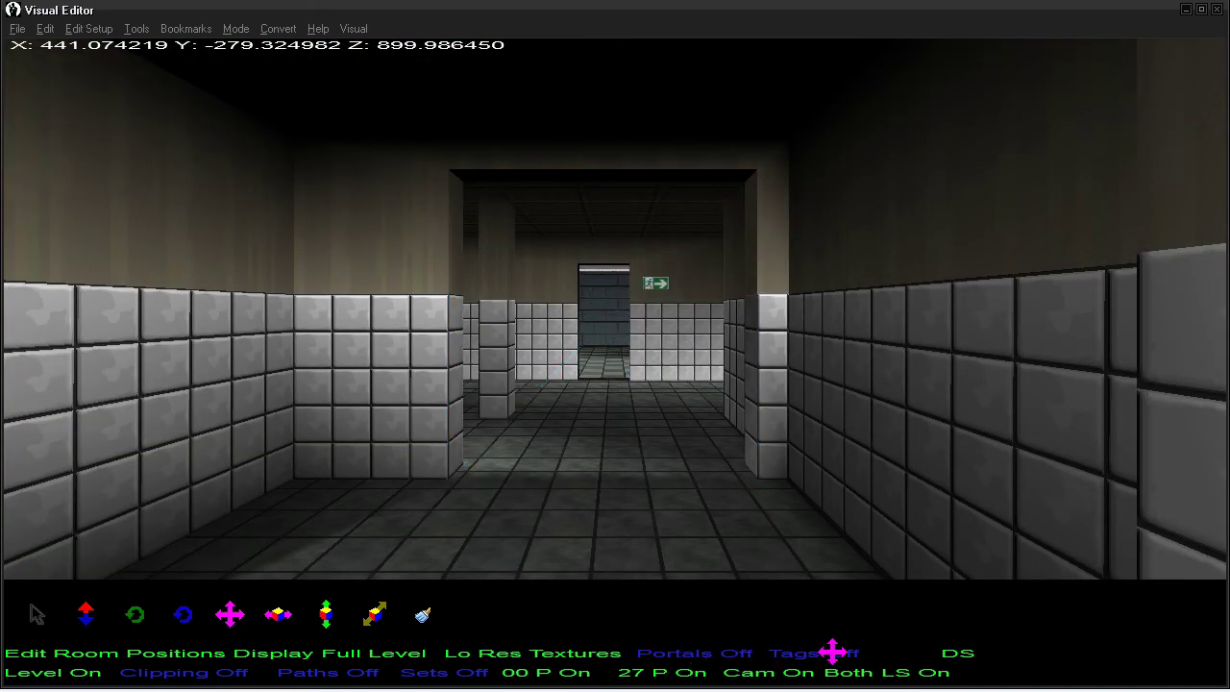
left_click(958, 653)
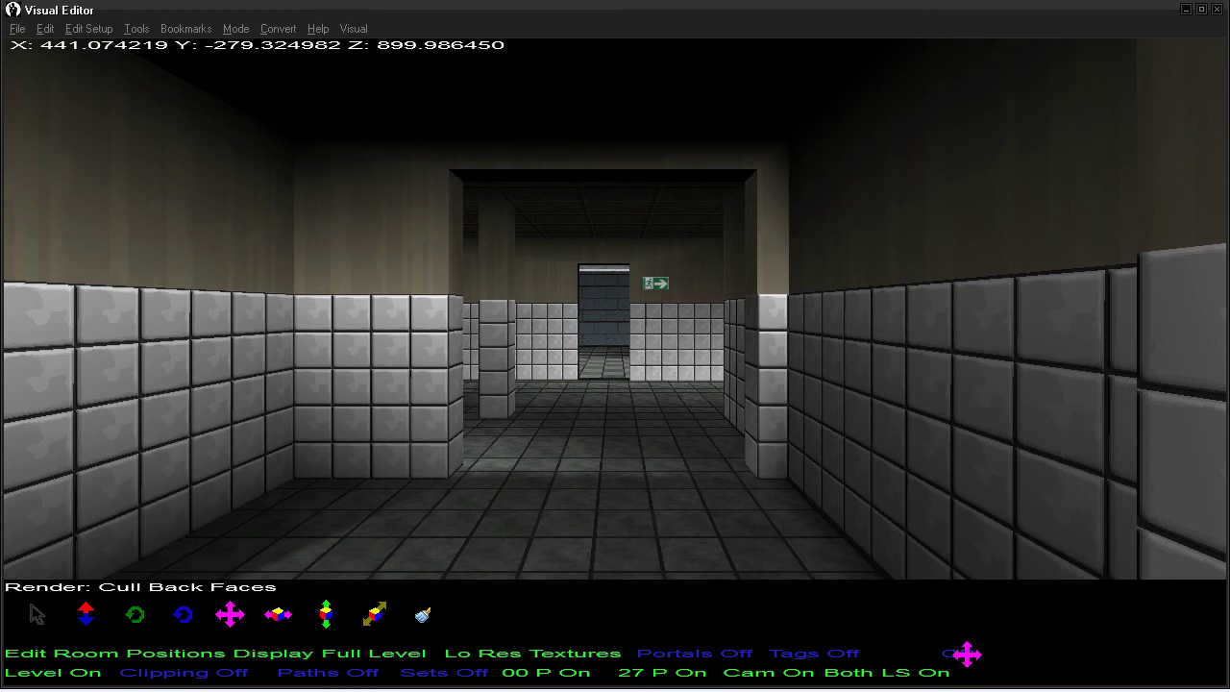
left_click(958, 653)
Step: Toggle the level geometry off and on, and show and hide the clipping overlay
left_click(80, 672)
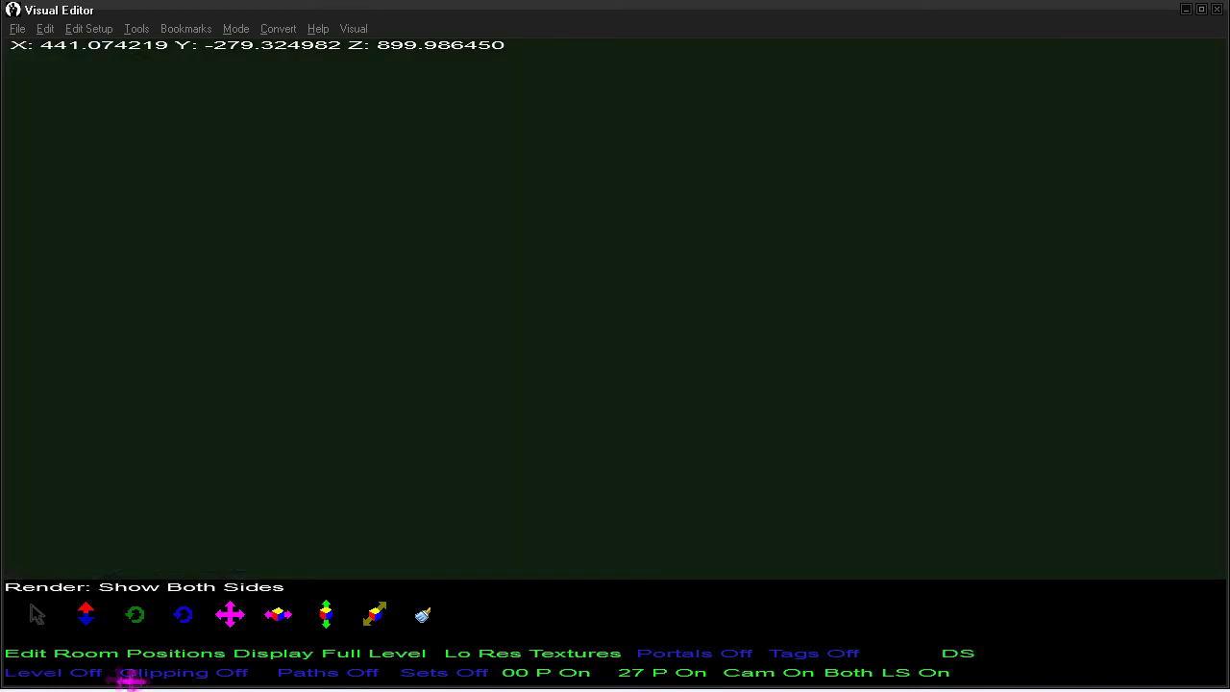
left_click(91, 671)
left_click(162, 672)
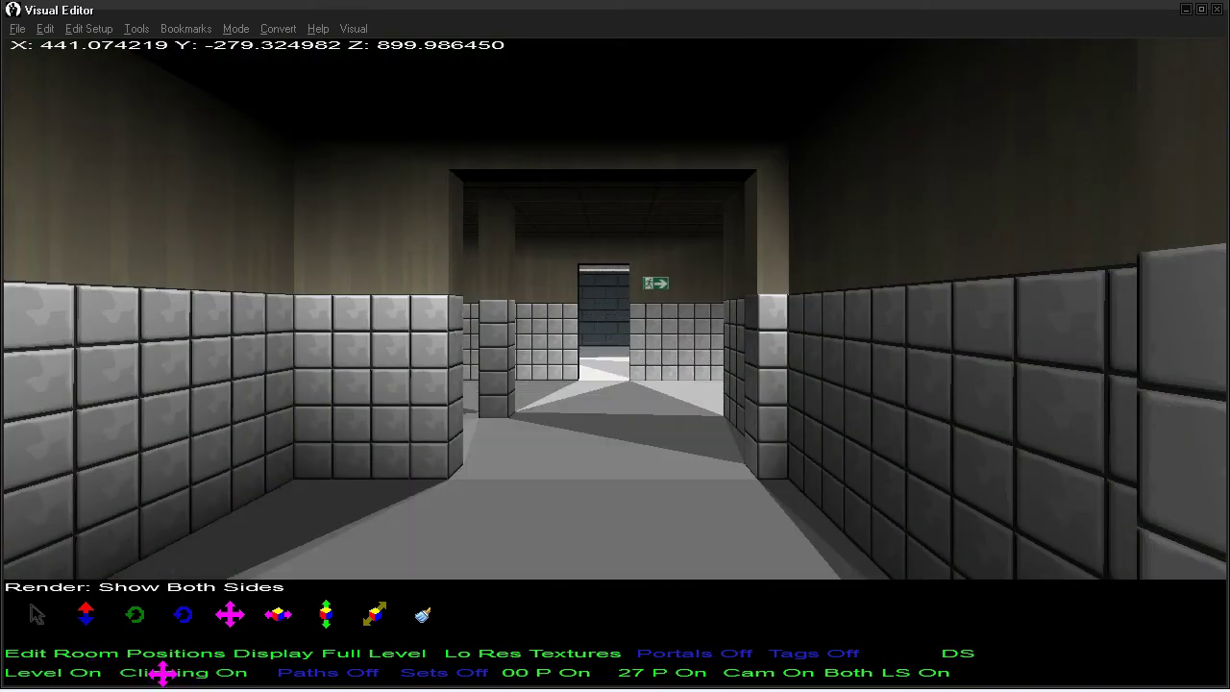
left_click(162, 672)
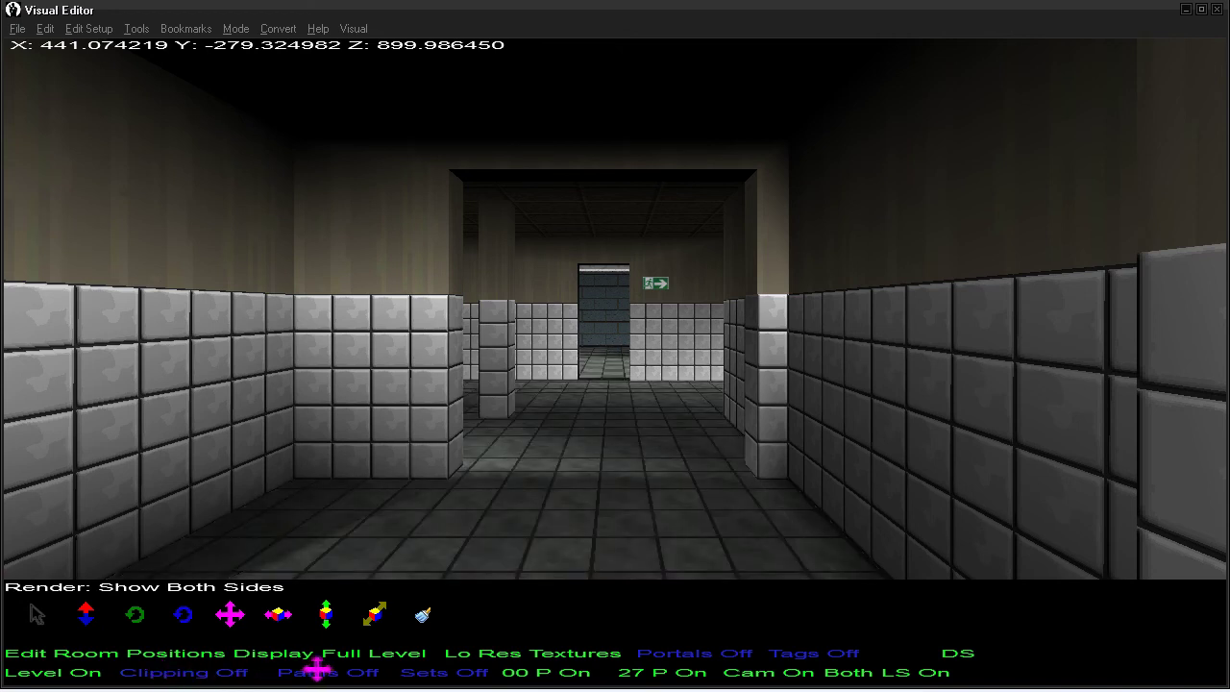
Step: Turn paths on, set 00 presets to bounding boxes, turn 27 presets and camera objects off, and draw primary only
left_click(324, 671)
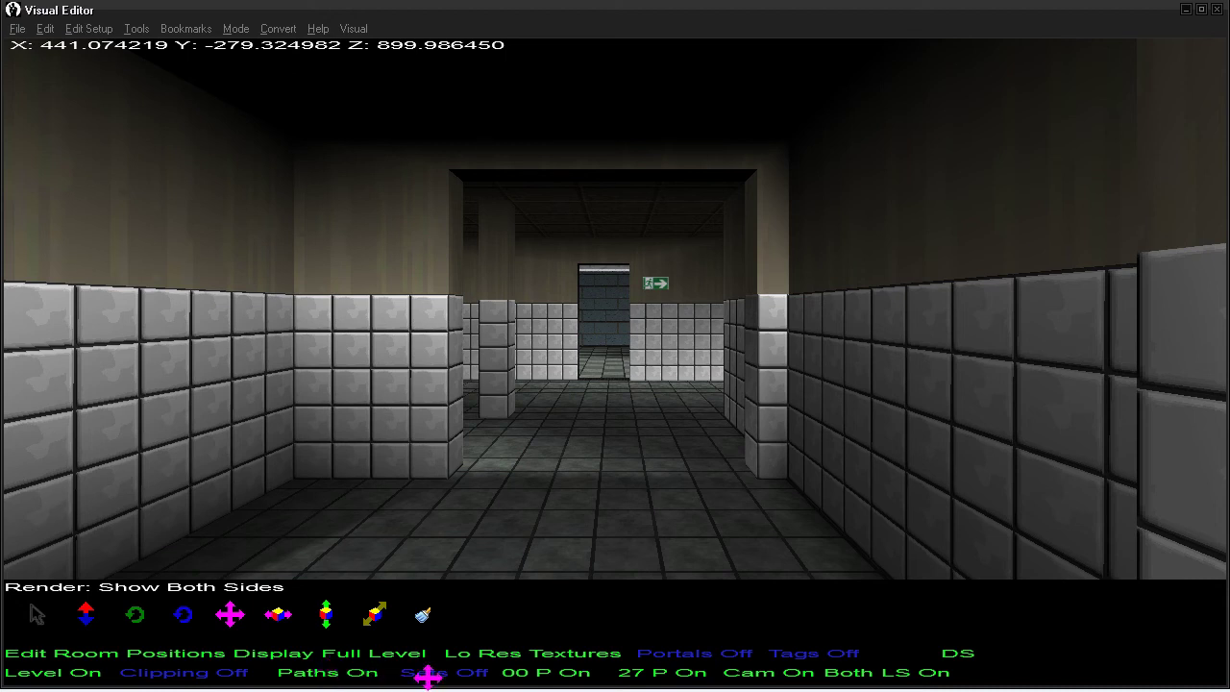
left_click(581, 680)
left_click(580, 680)
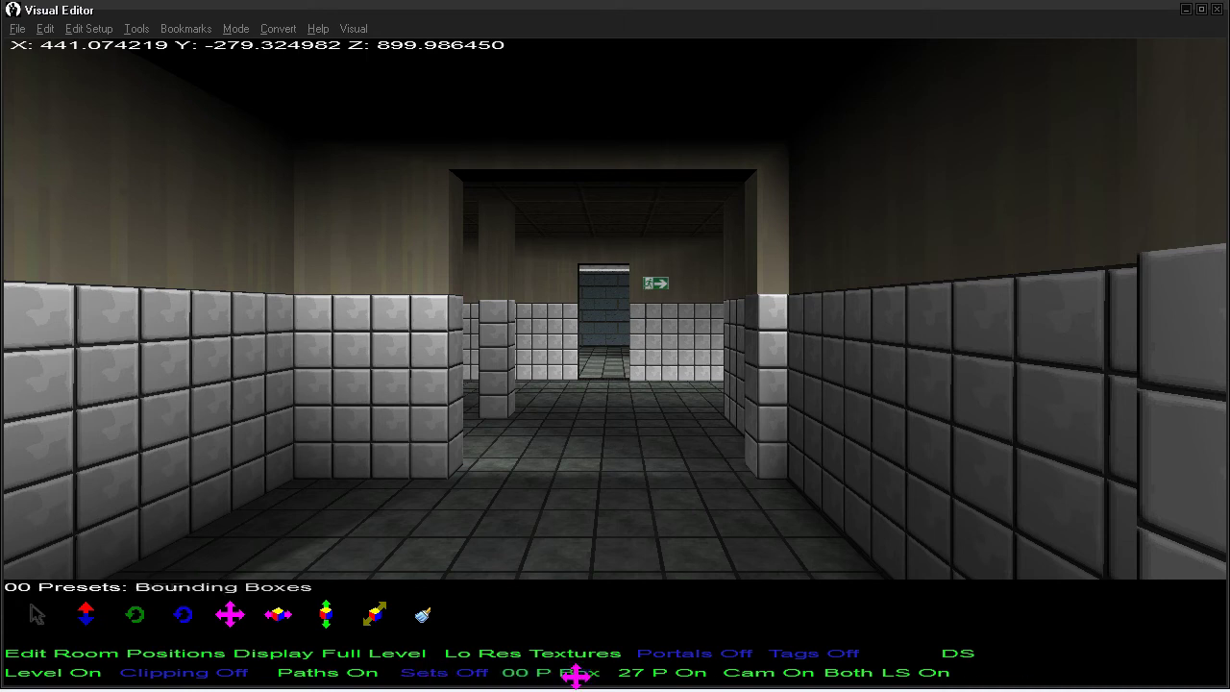
left_click(657, 673)
left_click(759, 673)
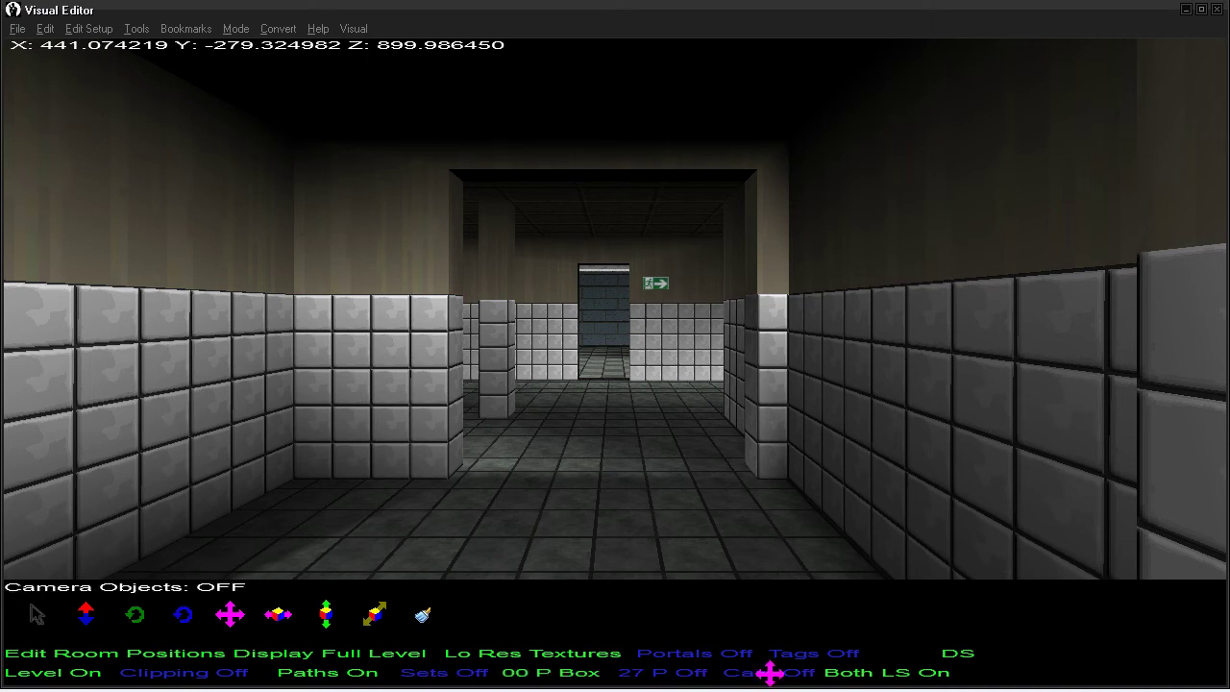
left_click(844, 673)
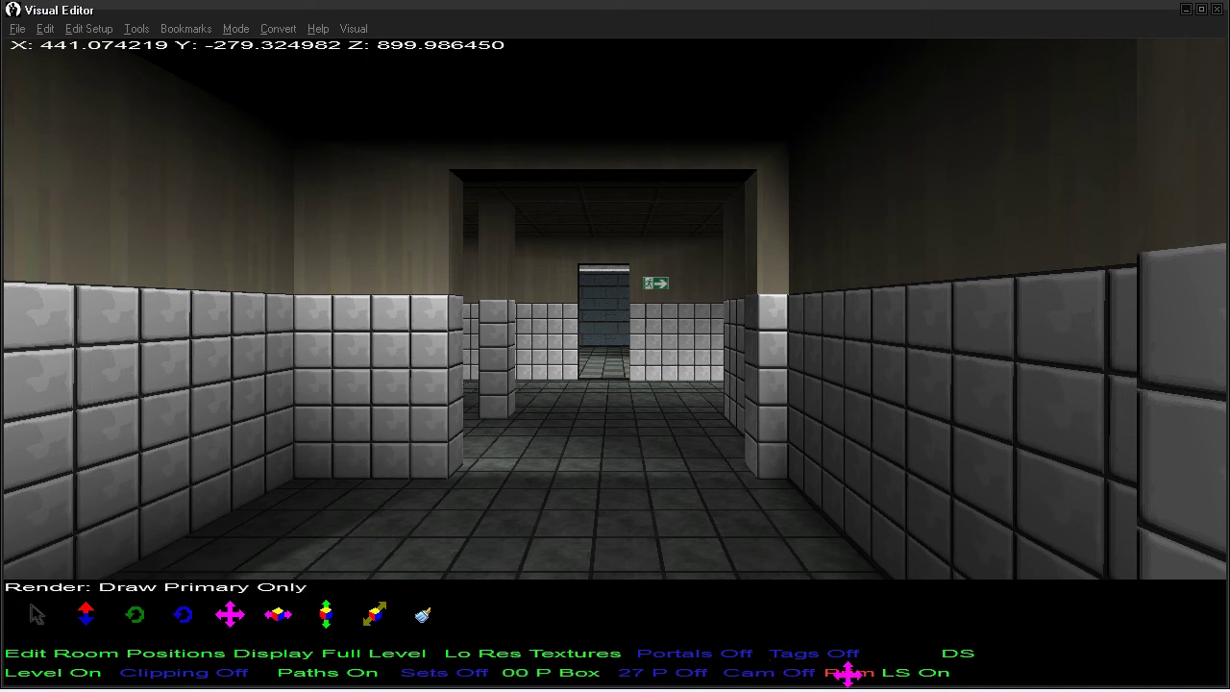
Step: Close the Visual Editor and create a new Aztec setup with UsetupaztZ.set as the visual and quick convert level
left_click(1217, 9)
left_click(502, 229)
mouse_move(487, 229)
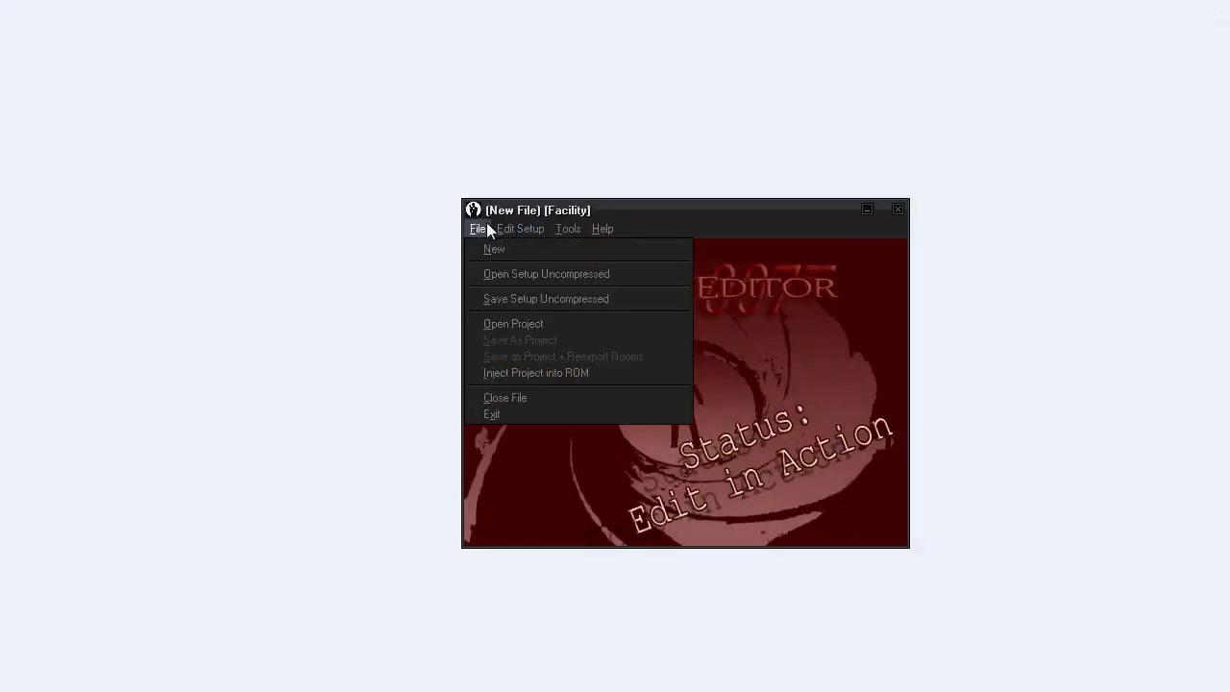
left_click(490, 248)
left_click(696, 415)
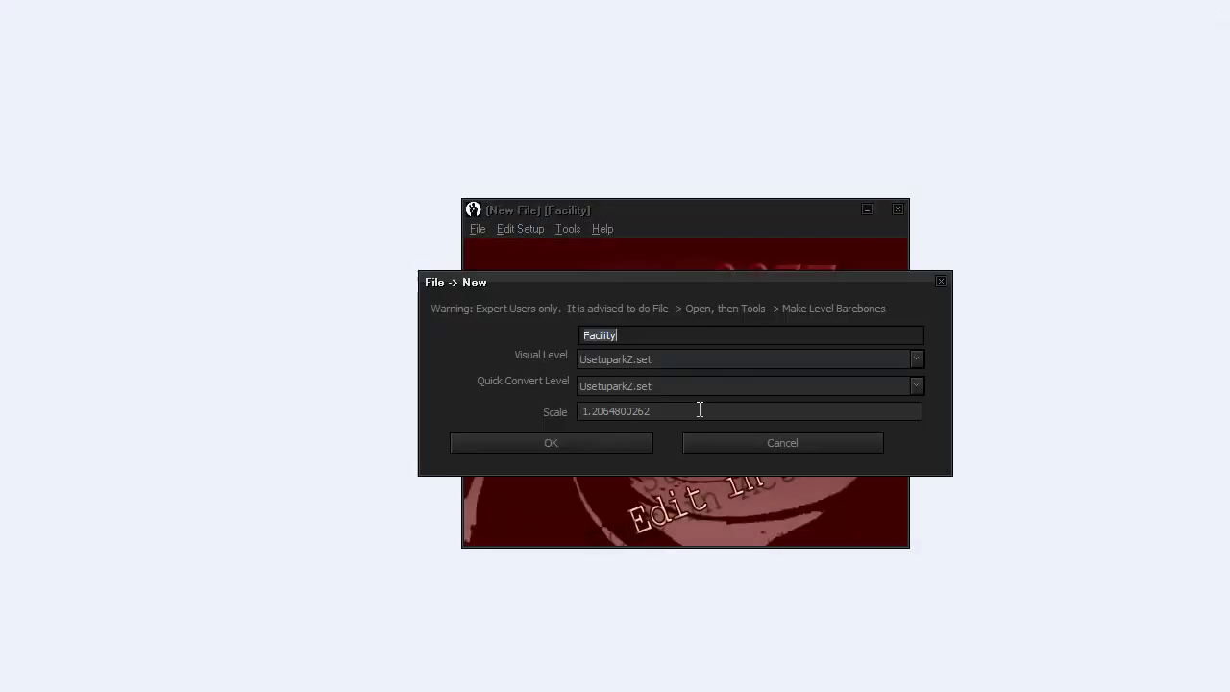
left_click(661, 360)
left_click(661, 360)
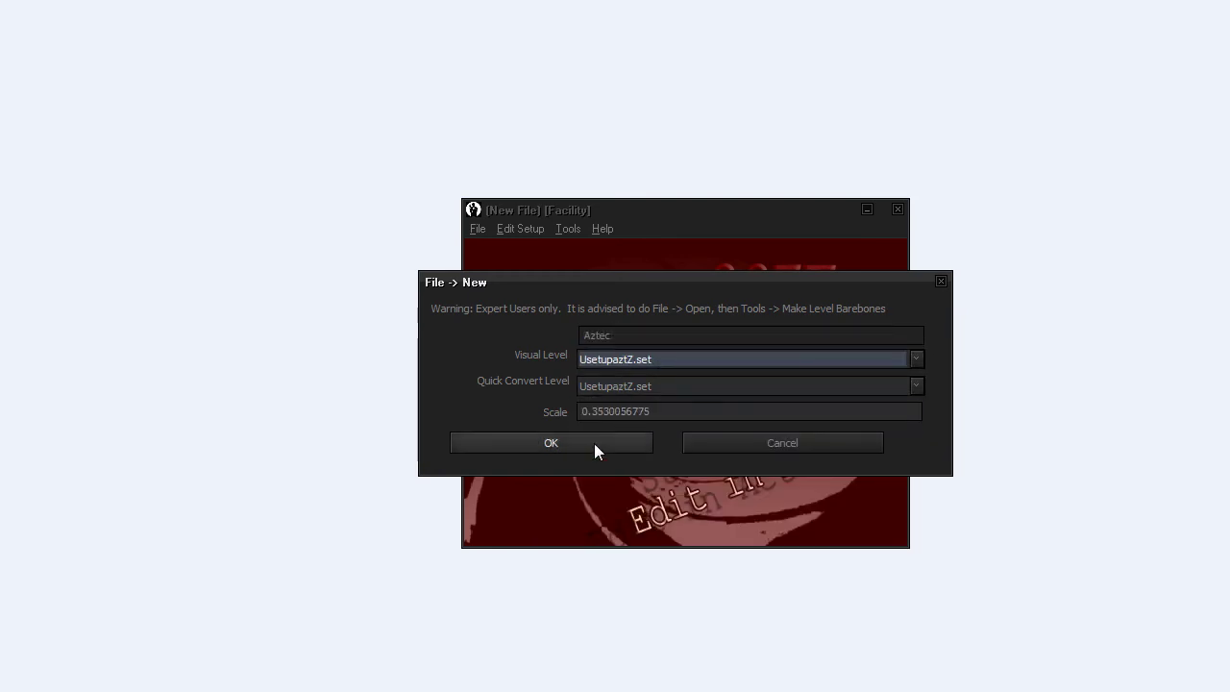
left_click(594, 443)
Step: Open the Aztec setup in the Visual Editor and move the camera through the level to the dark metal-walled room
left_click(532, 234)
left_click(547, 342)
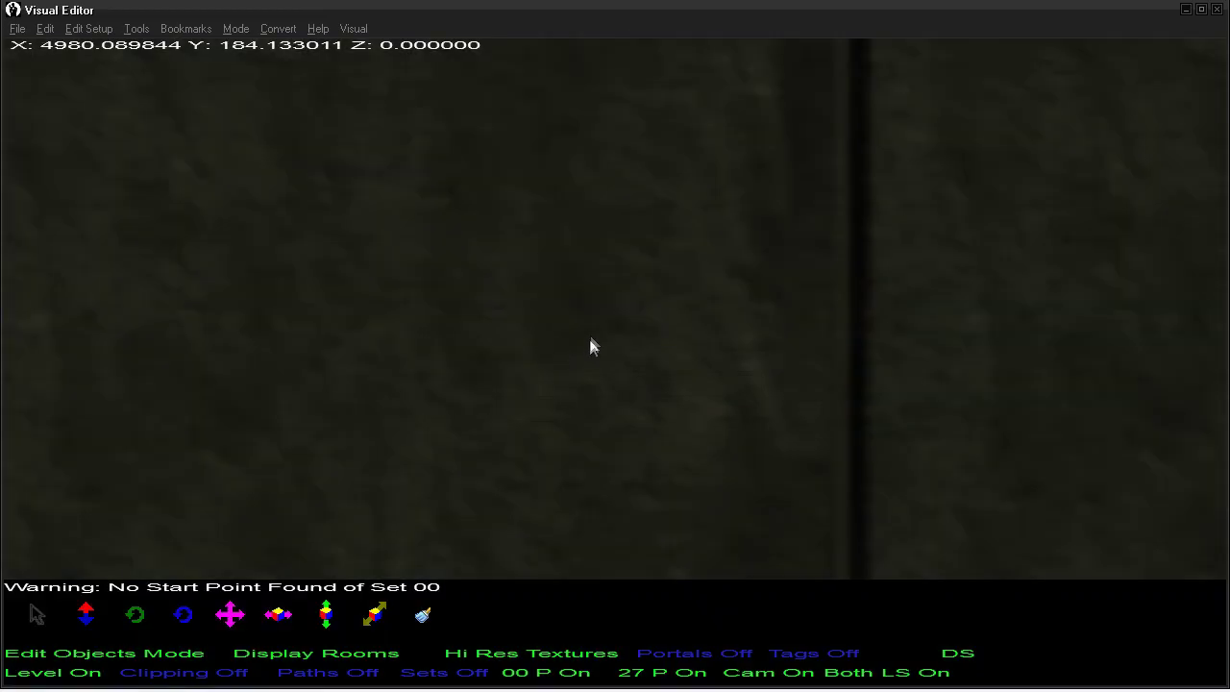
key("Down")
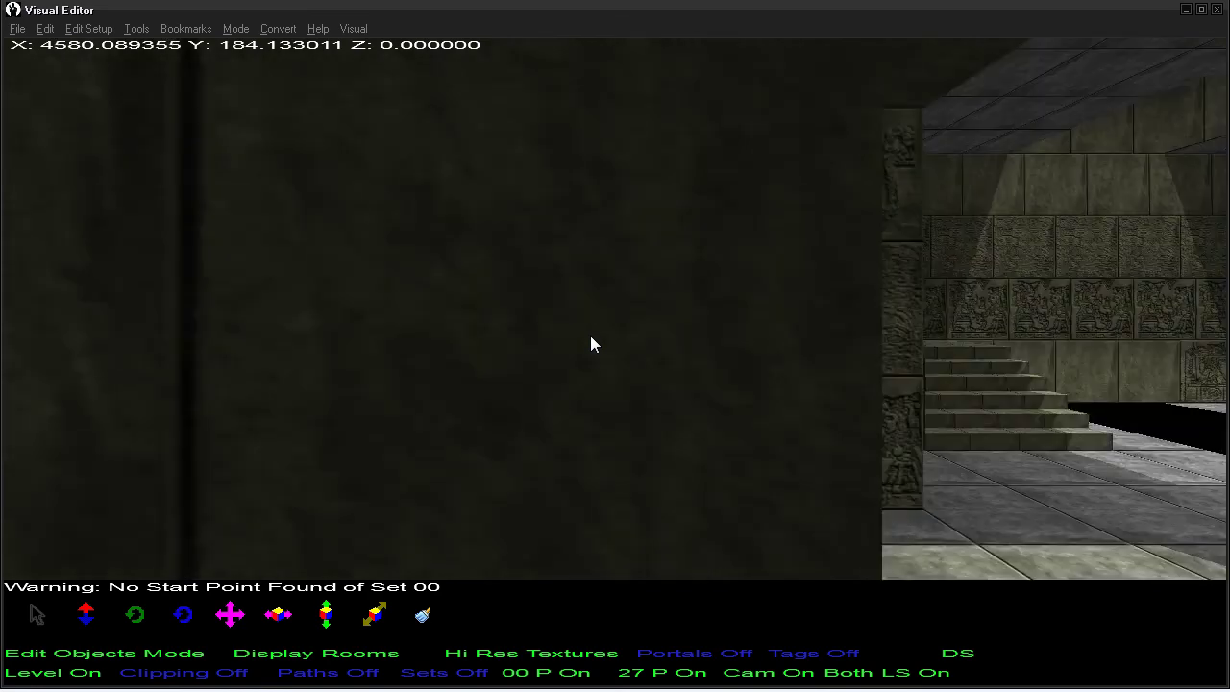
key("Down")
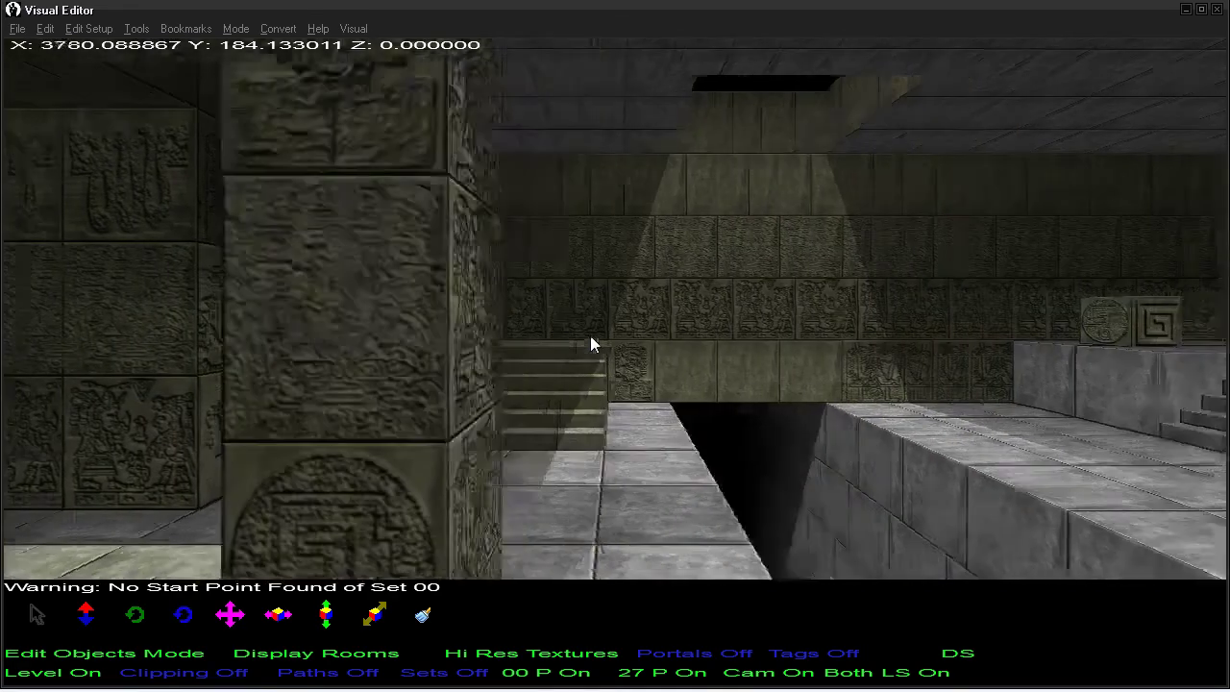
key("Down")
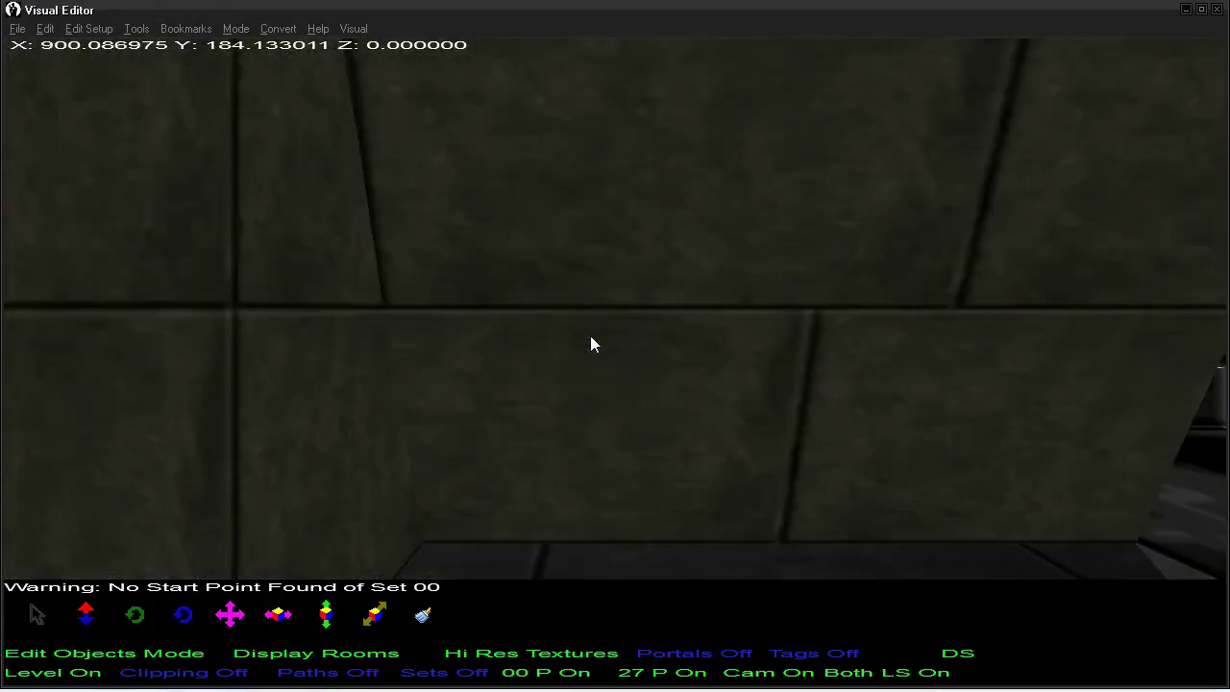
key("Down")
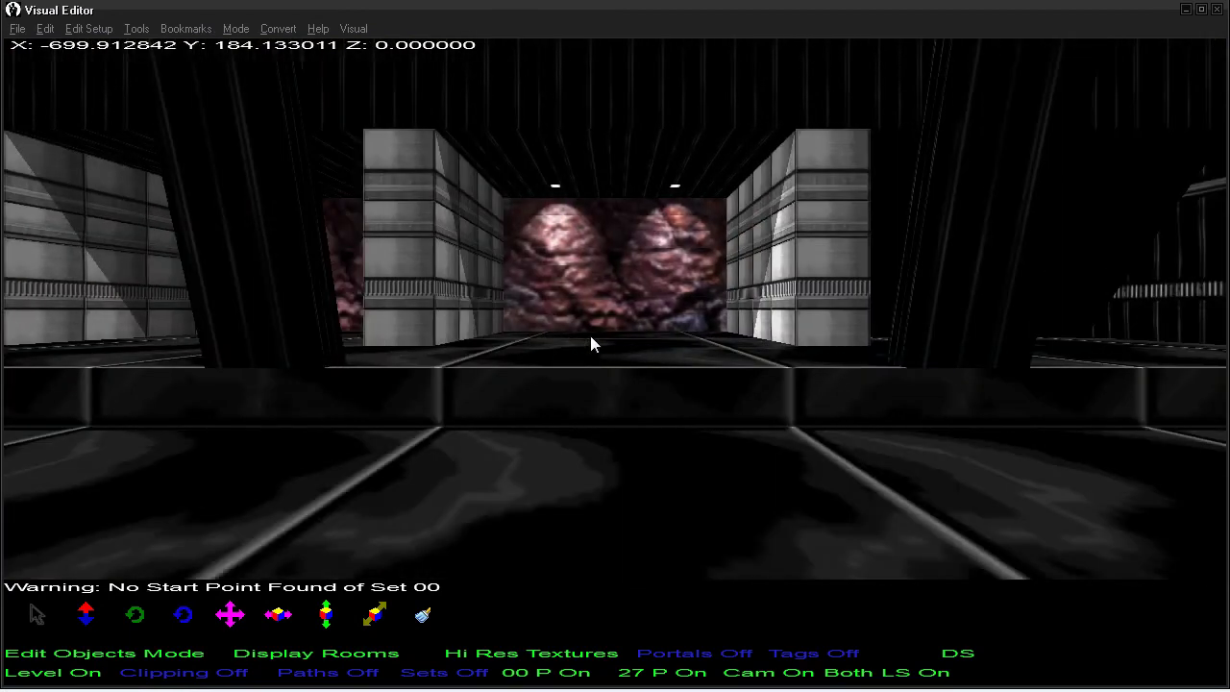
key("Down")
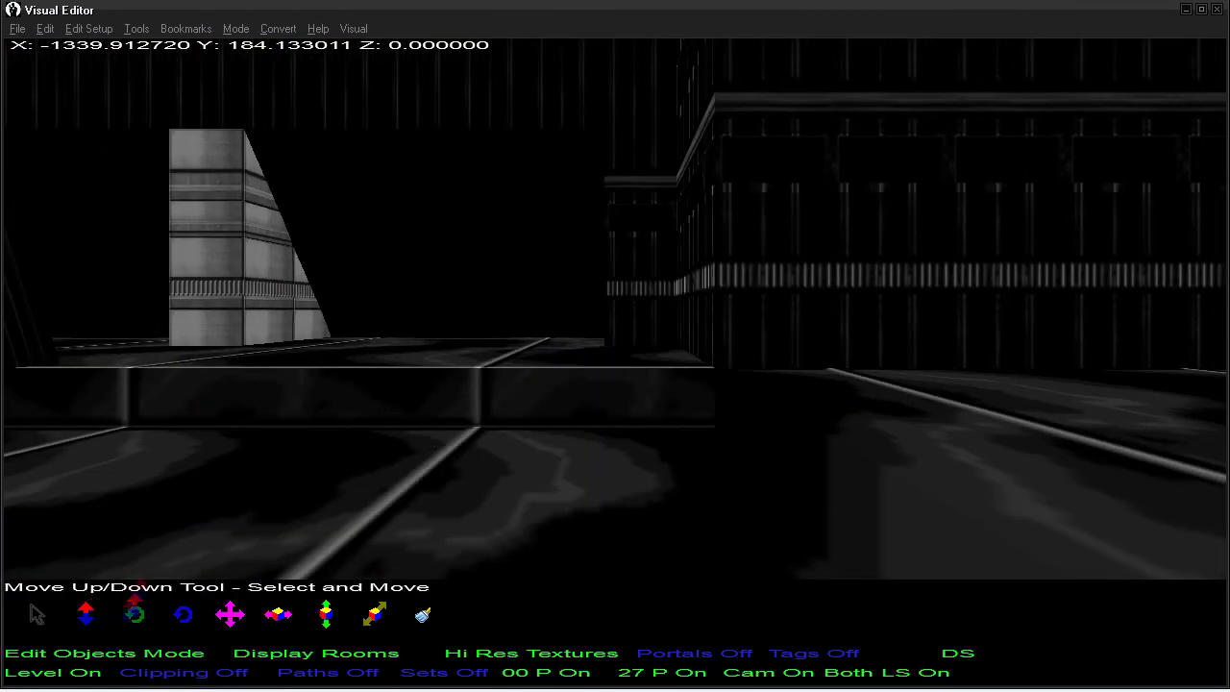
Step: Switch the edit mode to Edit Room Positions and display the full level
left_click(110, 654)
left_click(110, 653)
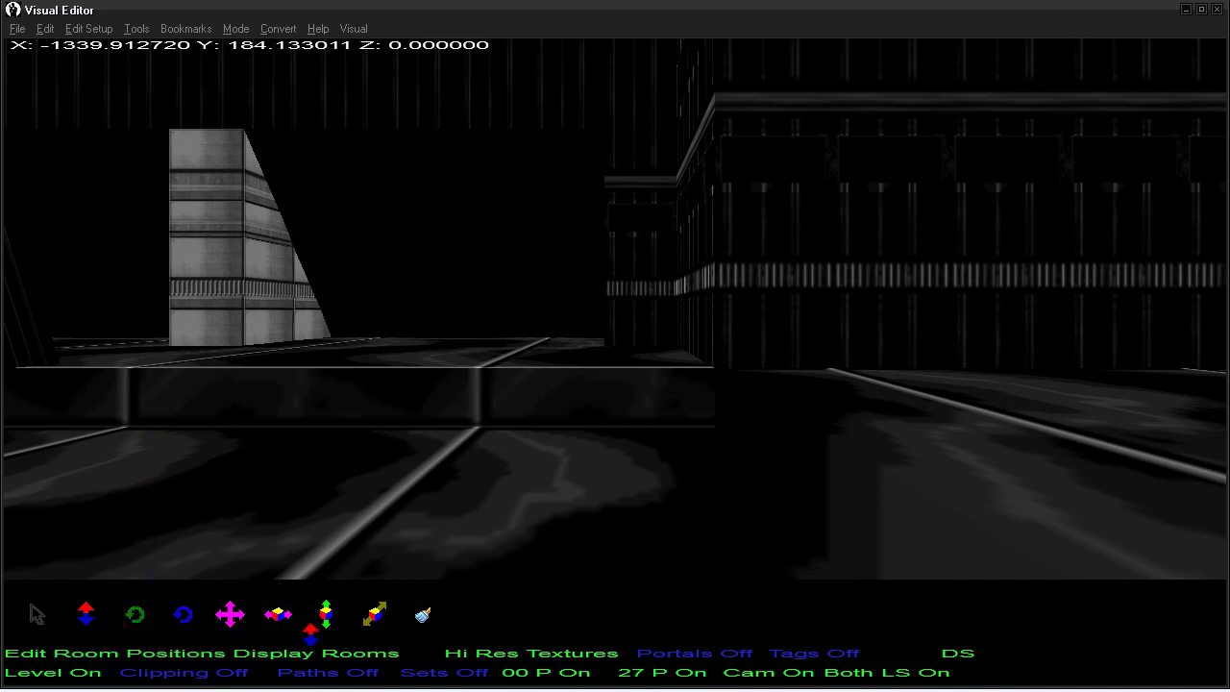
left_click(318, 654)
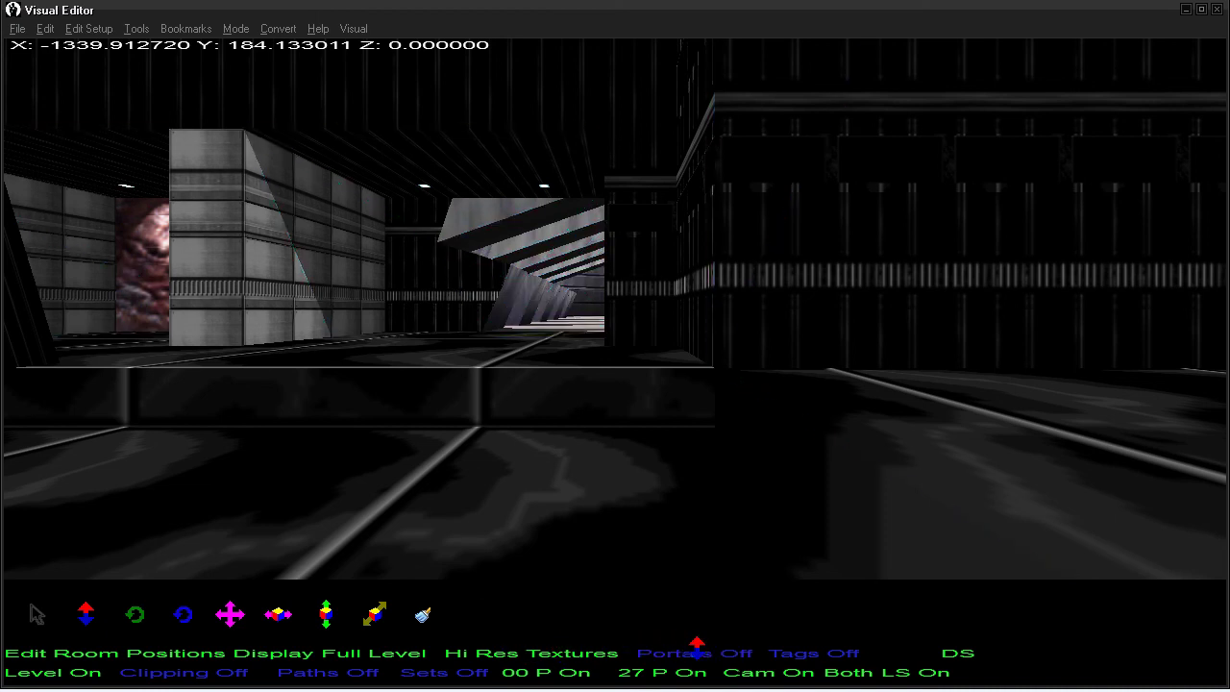
Step: Turn the level display off and back on
left_click(43, 672)
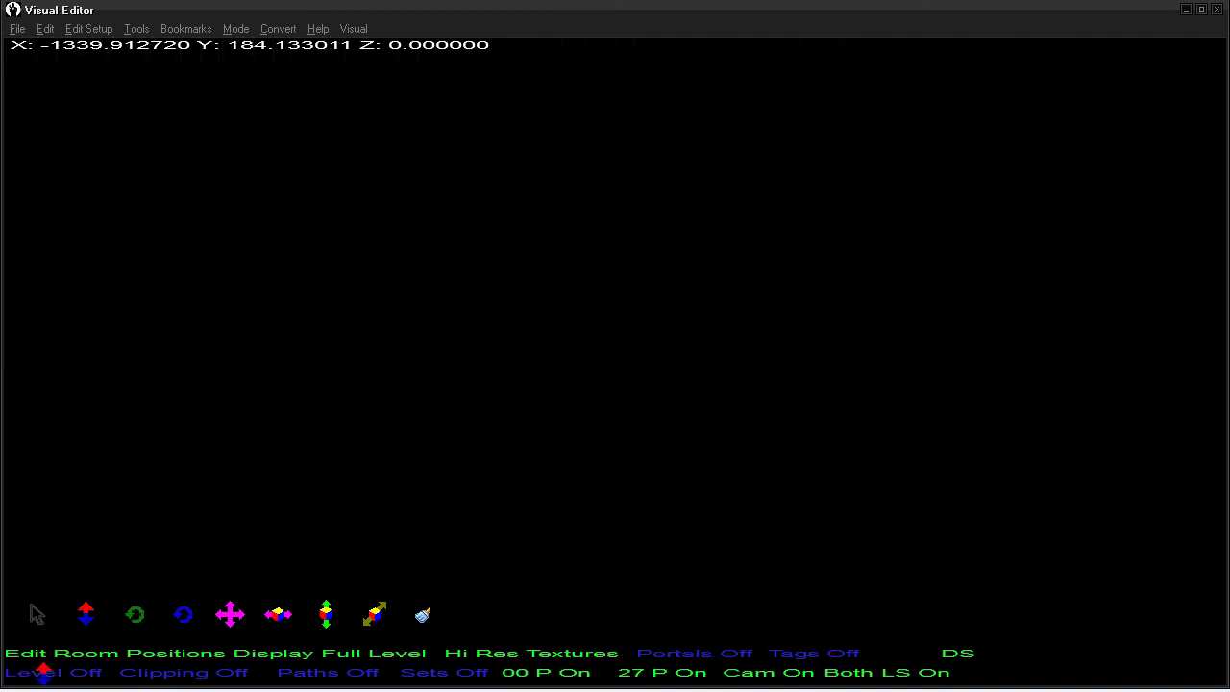
left_click(43, 673)
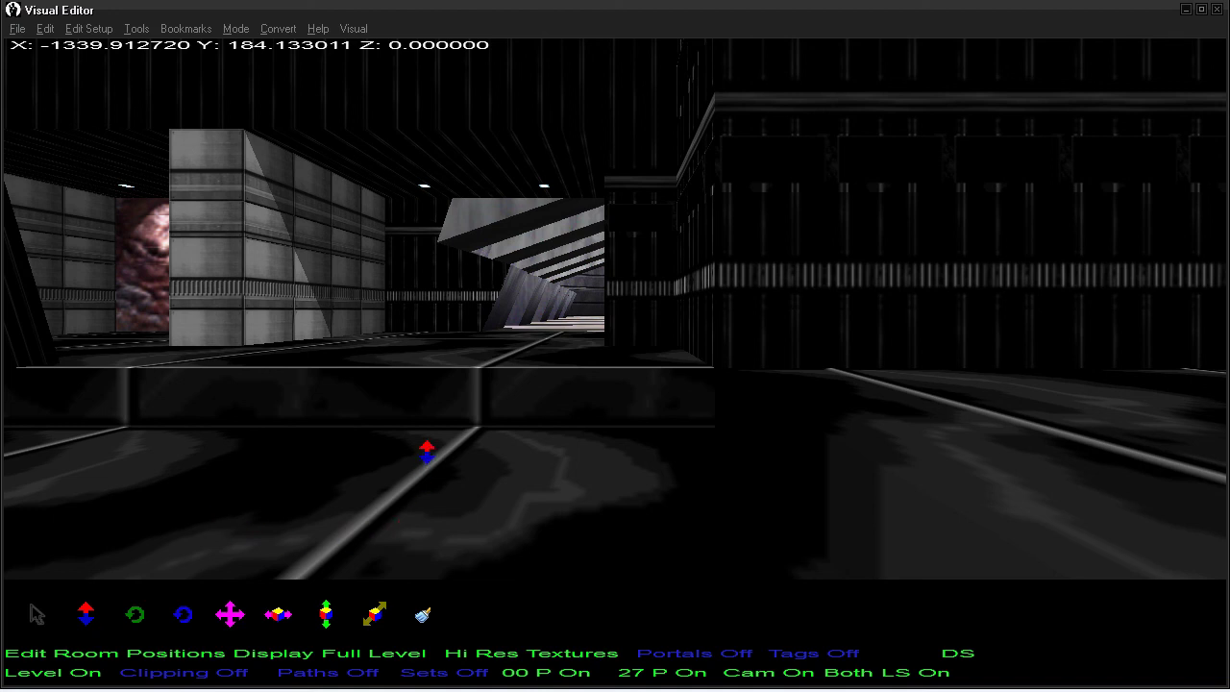
Step: View the room editing commands available for triangles on Room 17's floor, raised step and ceiling, then dismiss them
right_click(398, 444)
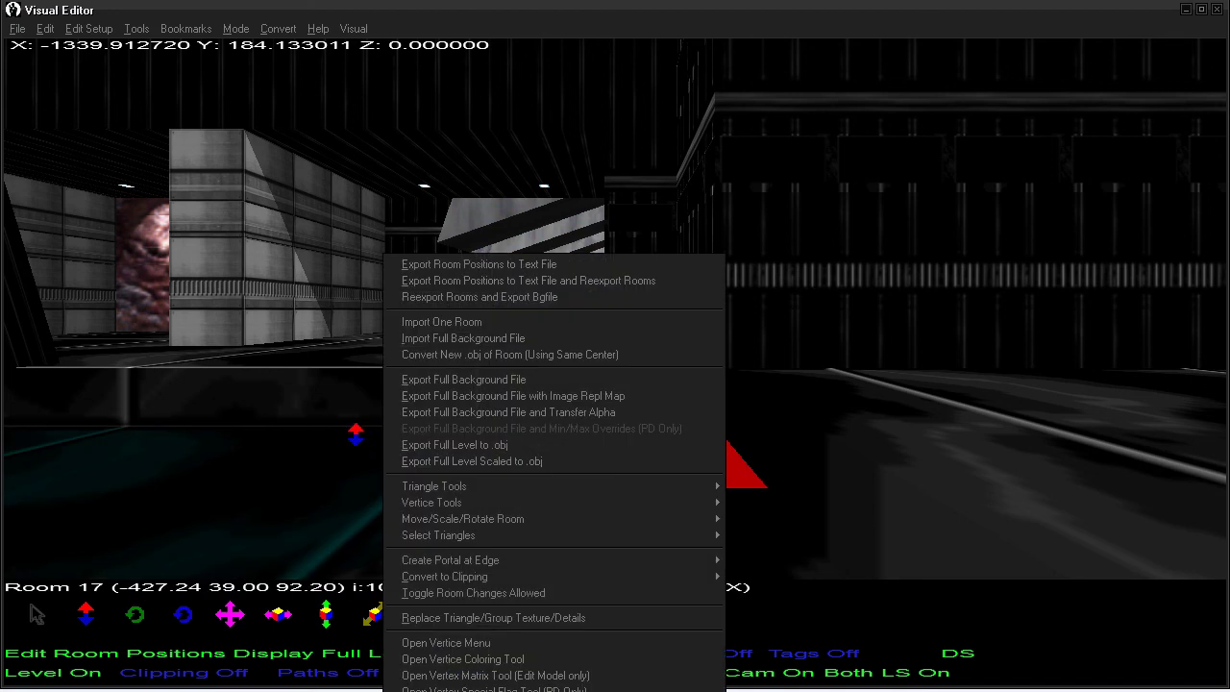
key("Escape")
right_click(357, 406)
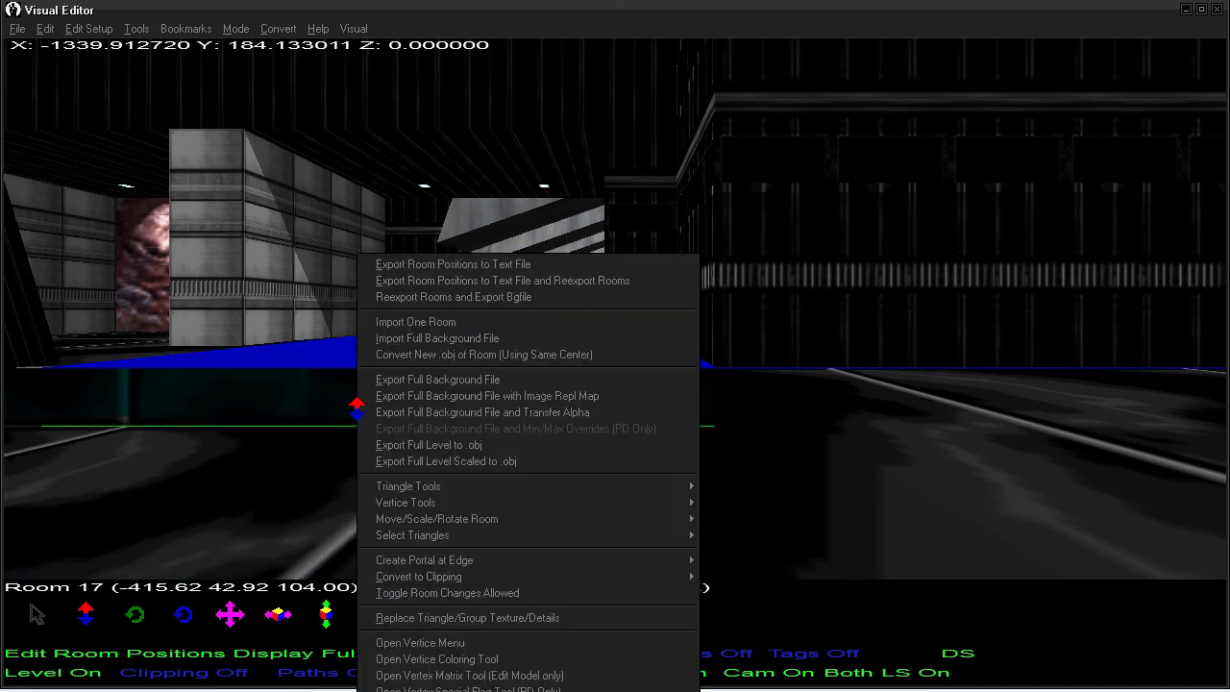
right_click(357, 114)
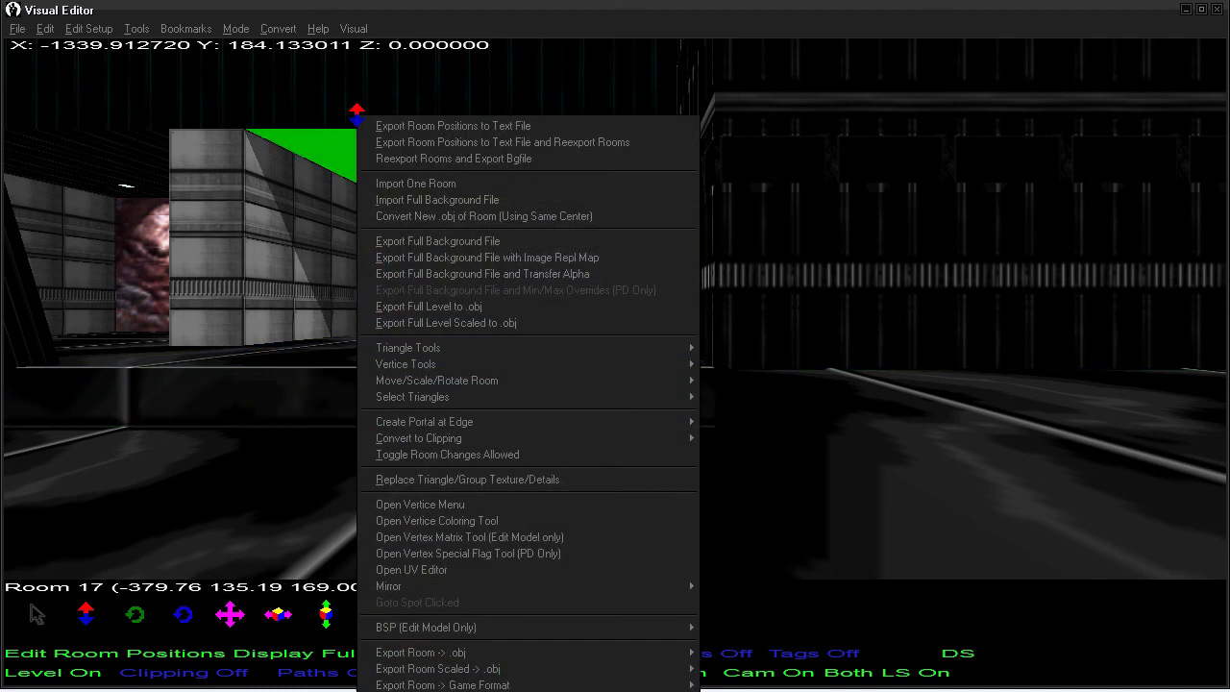
right_click(358, 69)
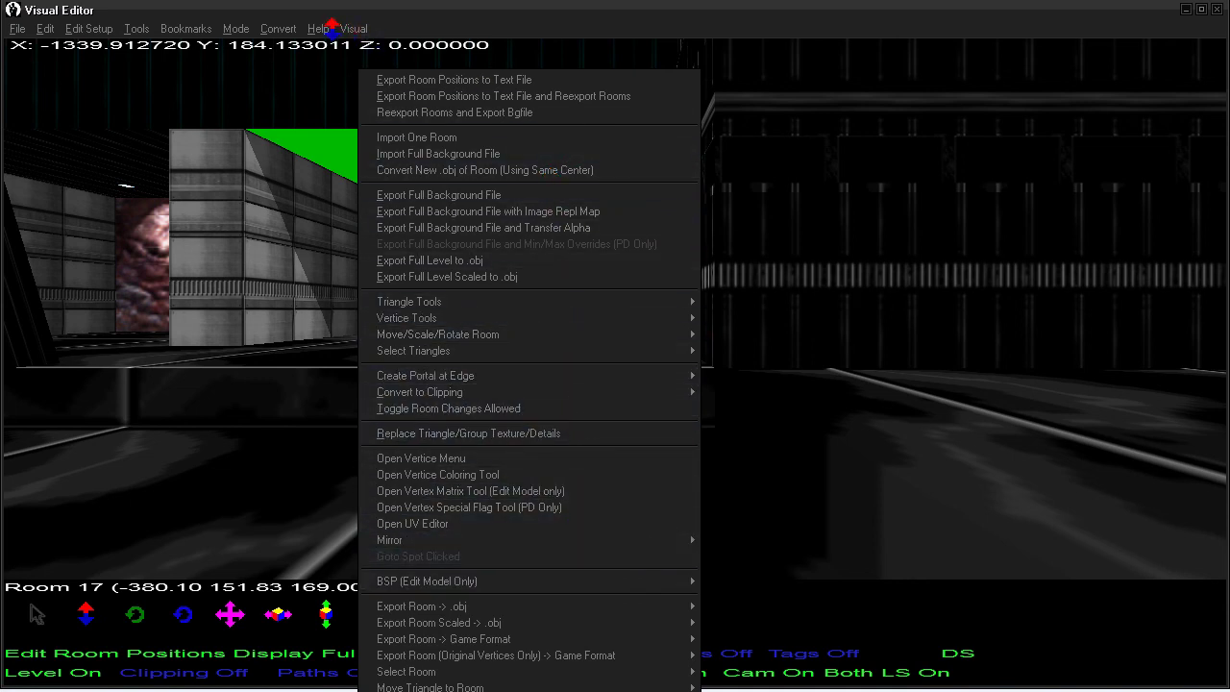
left_click(322, 28)
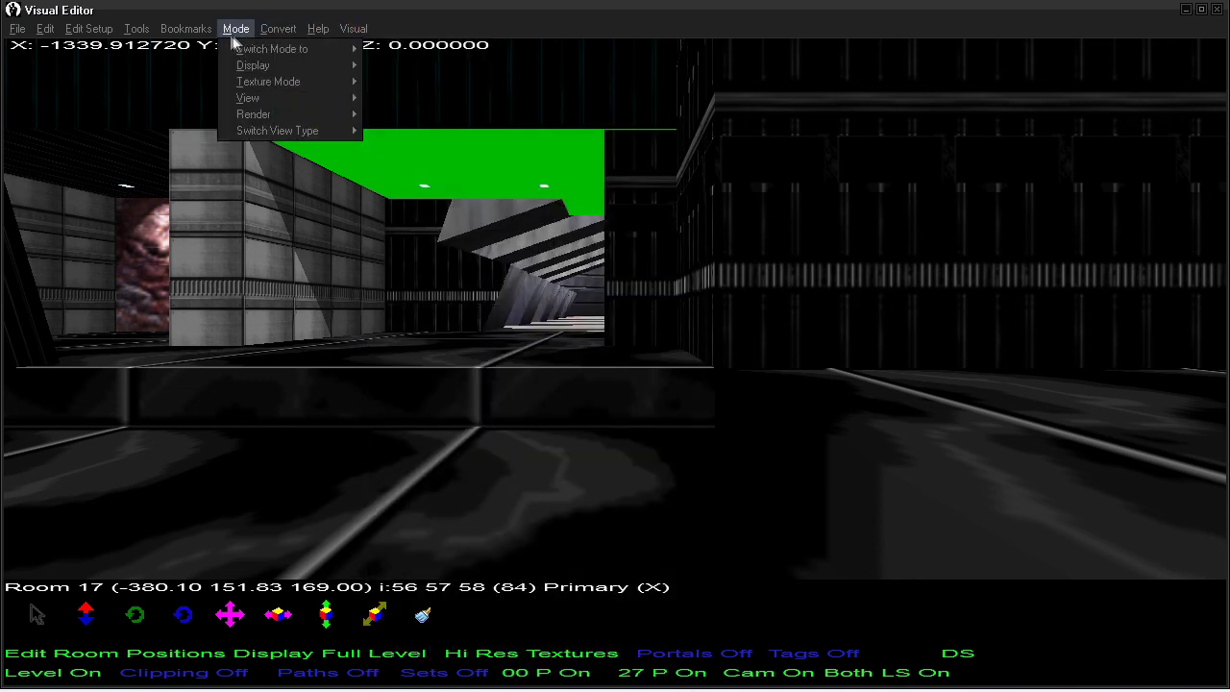
Step: Open the editor's Standard preferences for review and close them without making changes
mouse_move(134, 29)
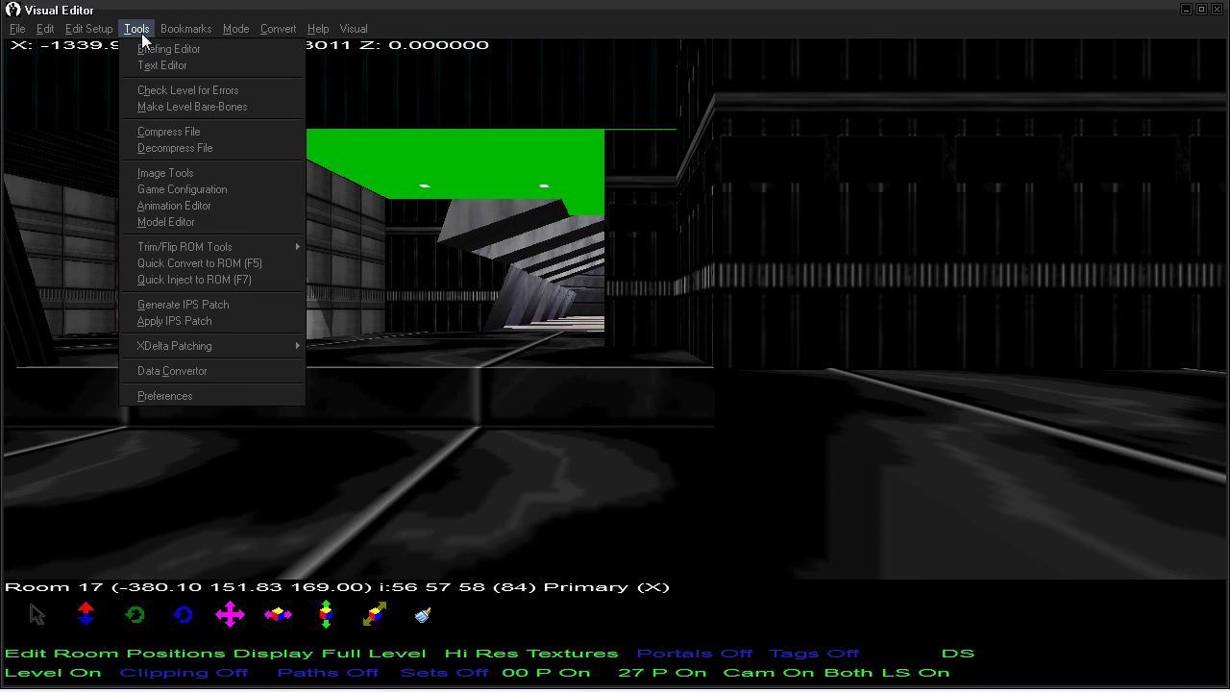
left_click(186, 392)
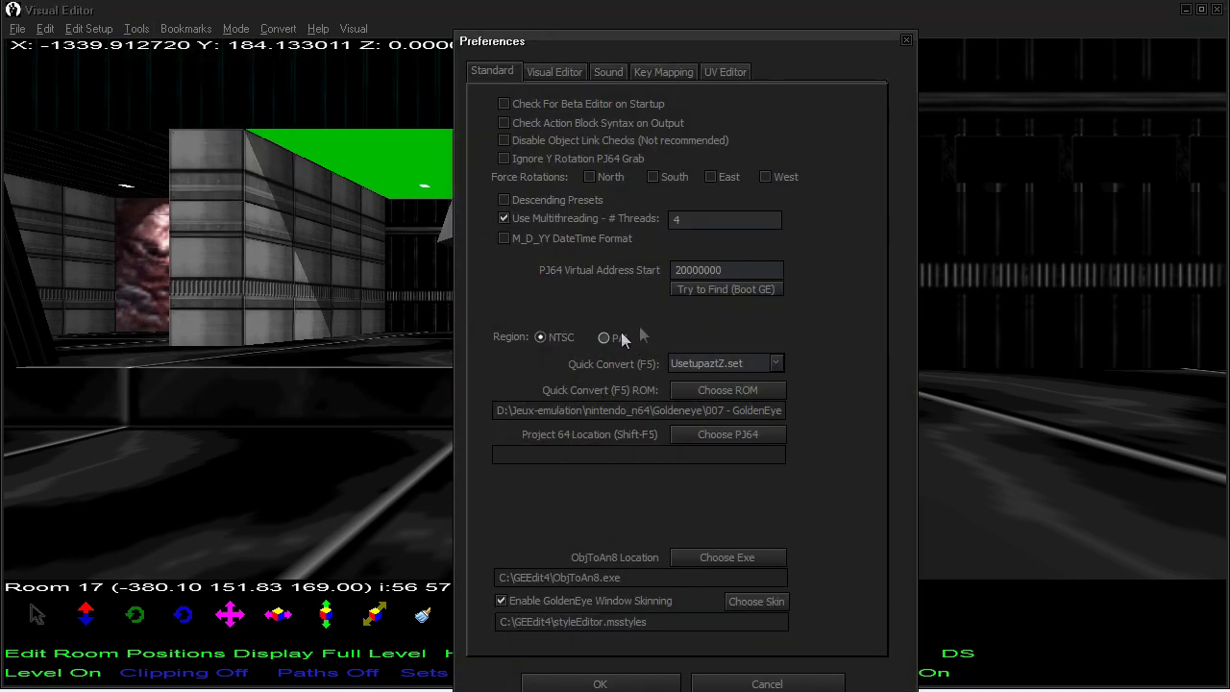
left_click(906, 39)
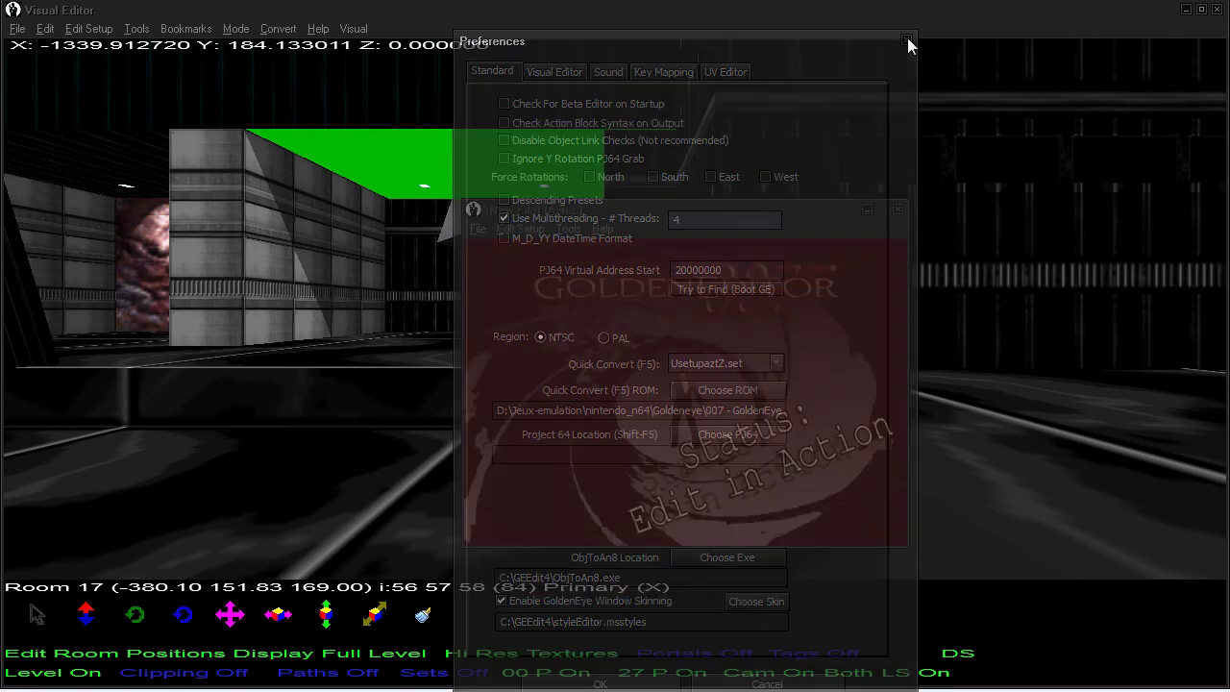
Step: Reposition the main Aztec setup window over the Visual Editor's 3D view
left_click_drag(576, 213, 155, 55)
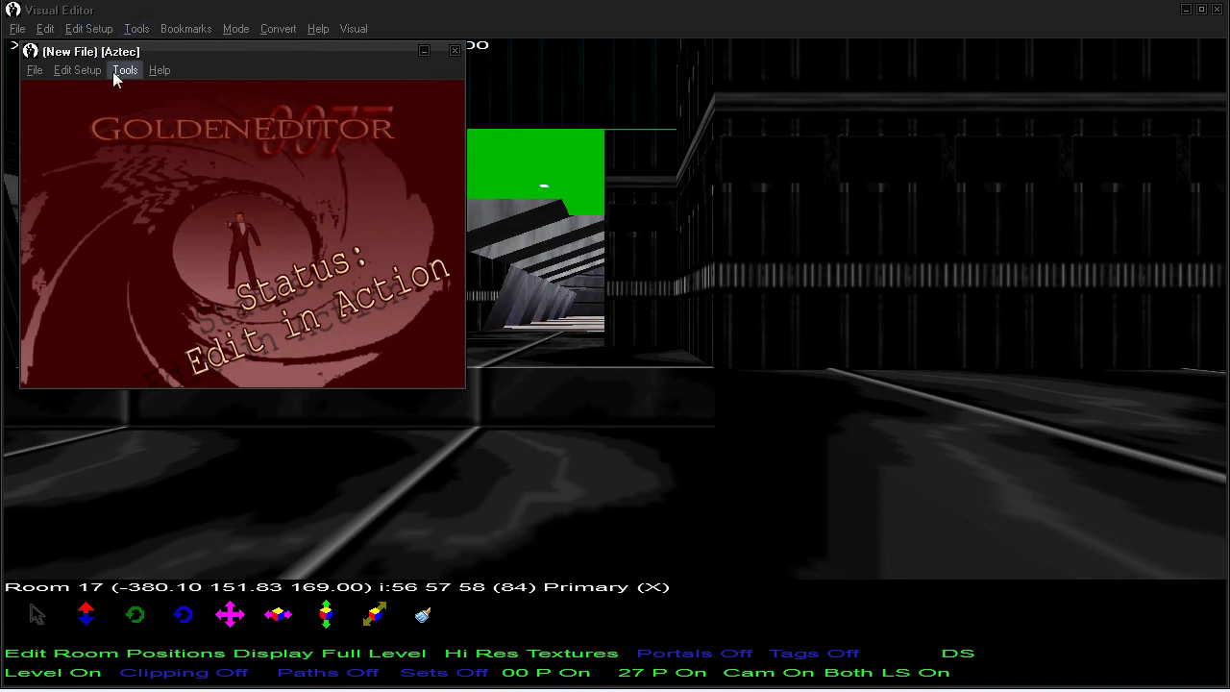
left_click_drag(122, 51, 321, 120)
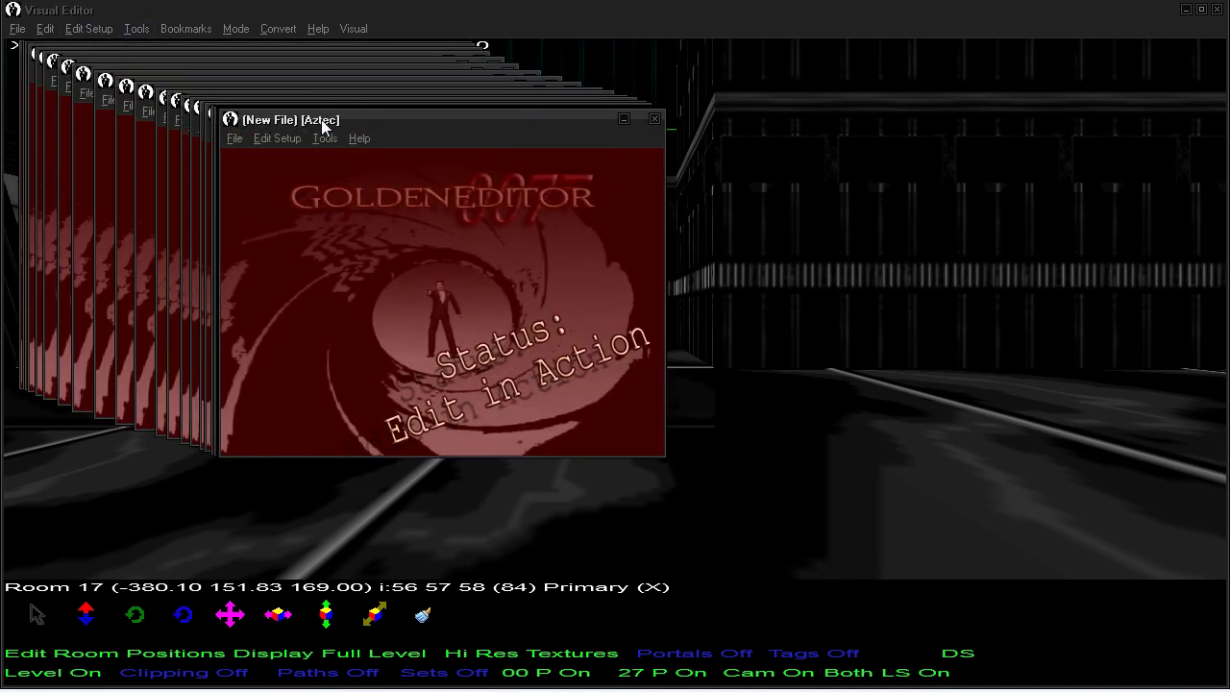